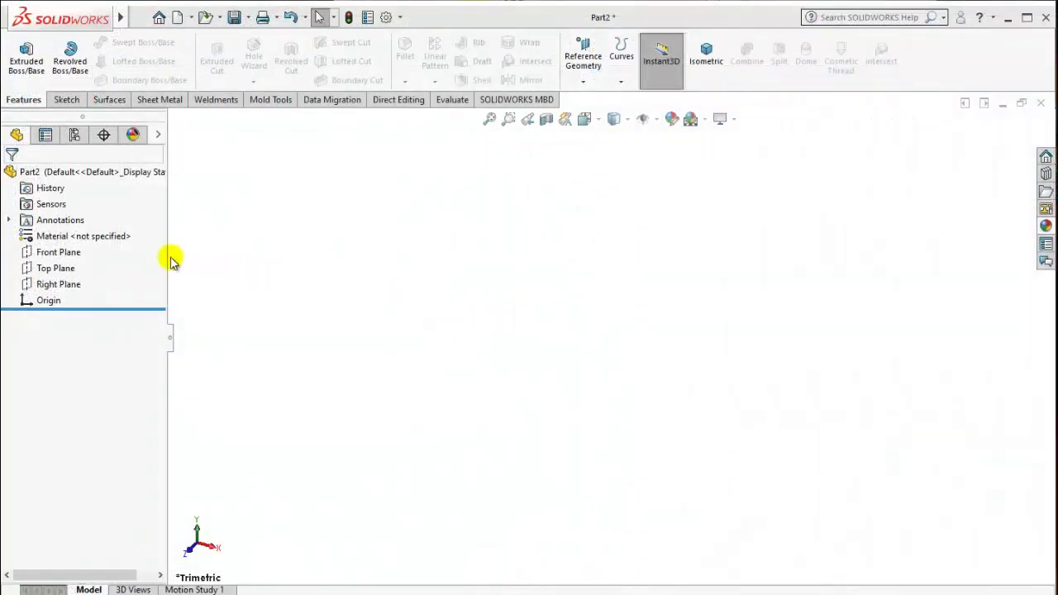
Start a new sketch on the Front Plane, viewed head-on.
click(66, 251)
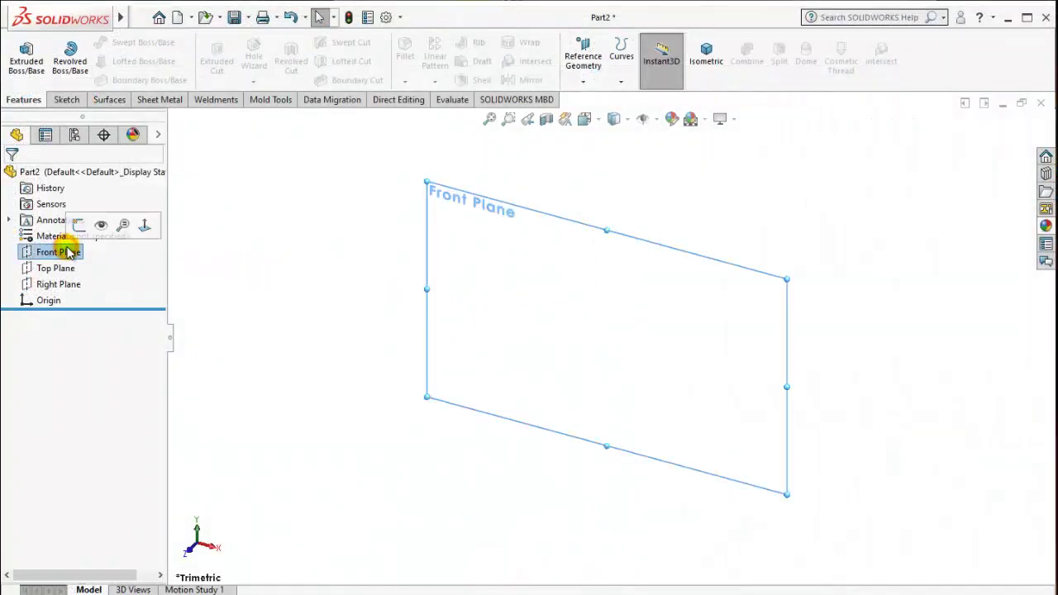
click(147, 228)
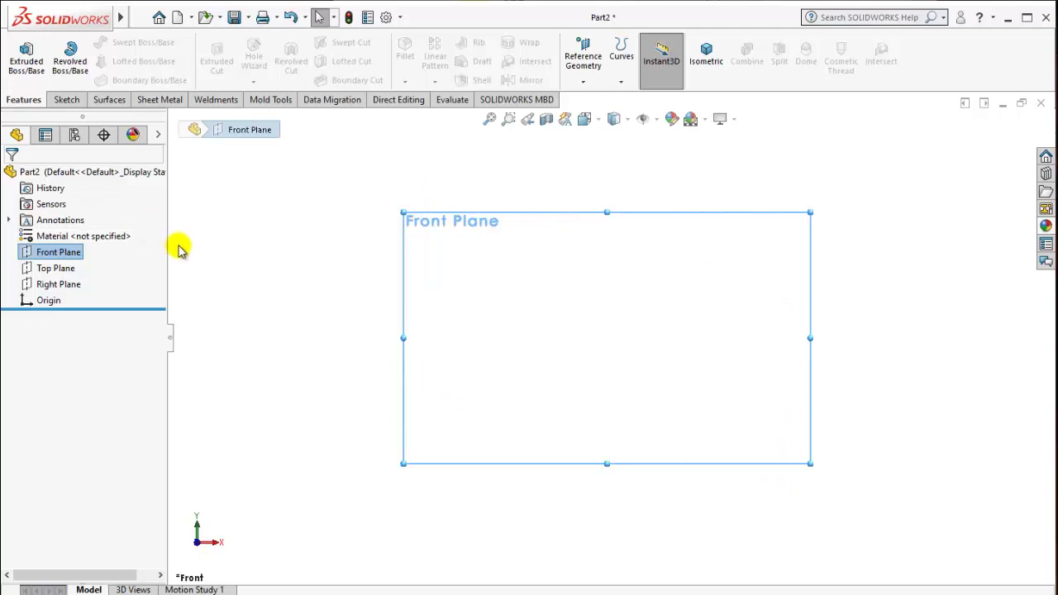
right_click(72, 256)
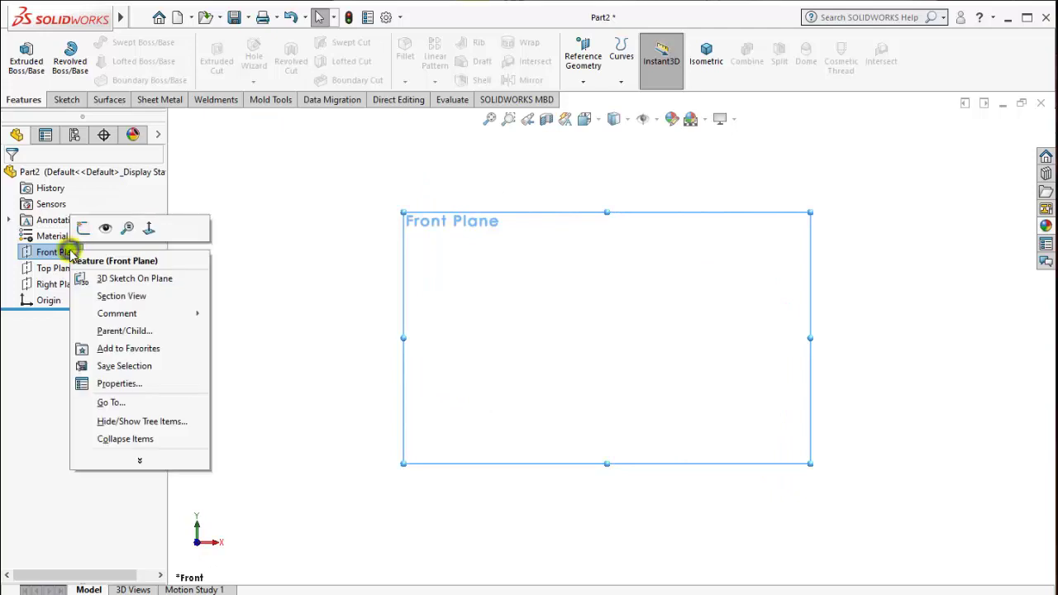
click(76, 230)
click(507, 315)
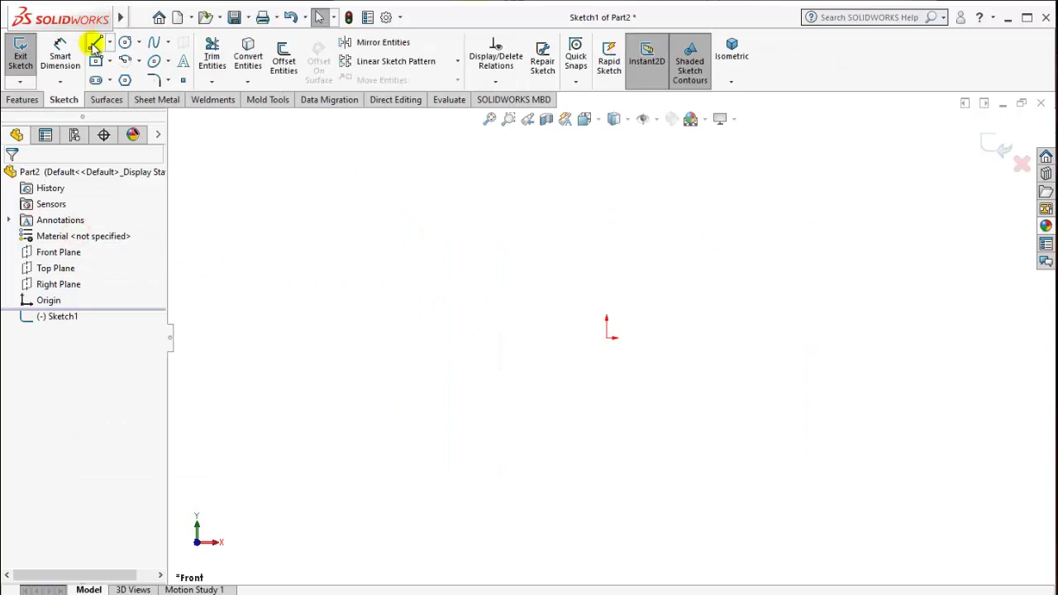
Draw a horizontal line right from the origin, then a vertical line down and a horizontal line left.
click(93, 45)
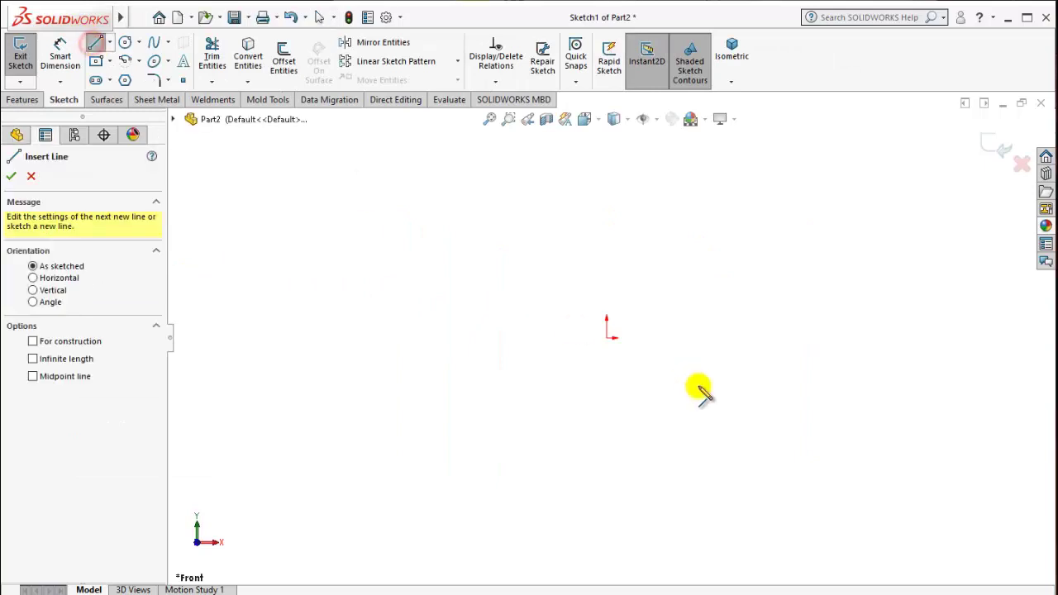
click(609, 337)
click(719, 338)
key(Escape)
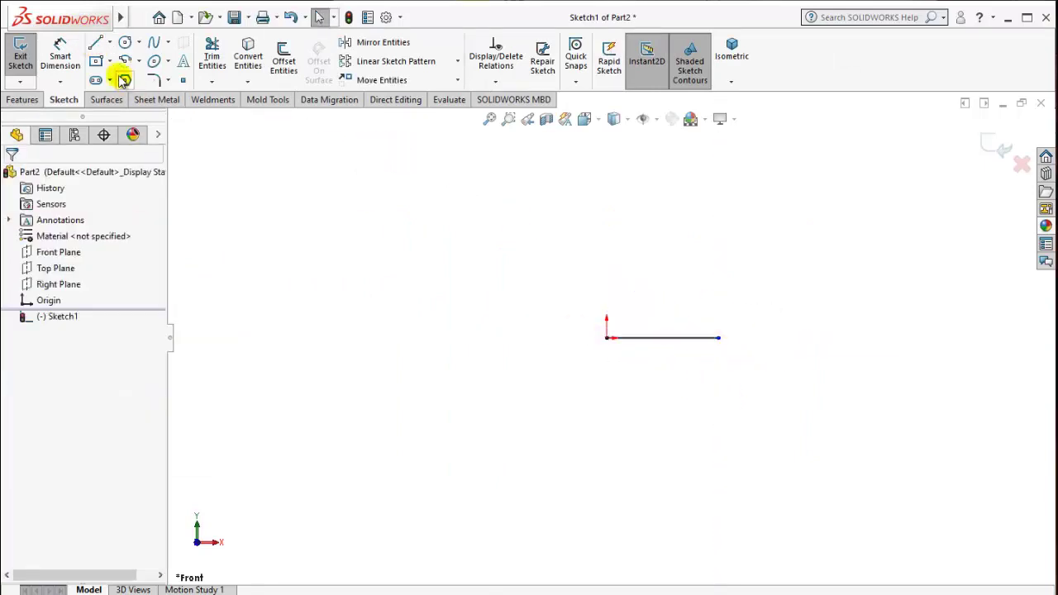
click(93, 44)
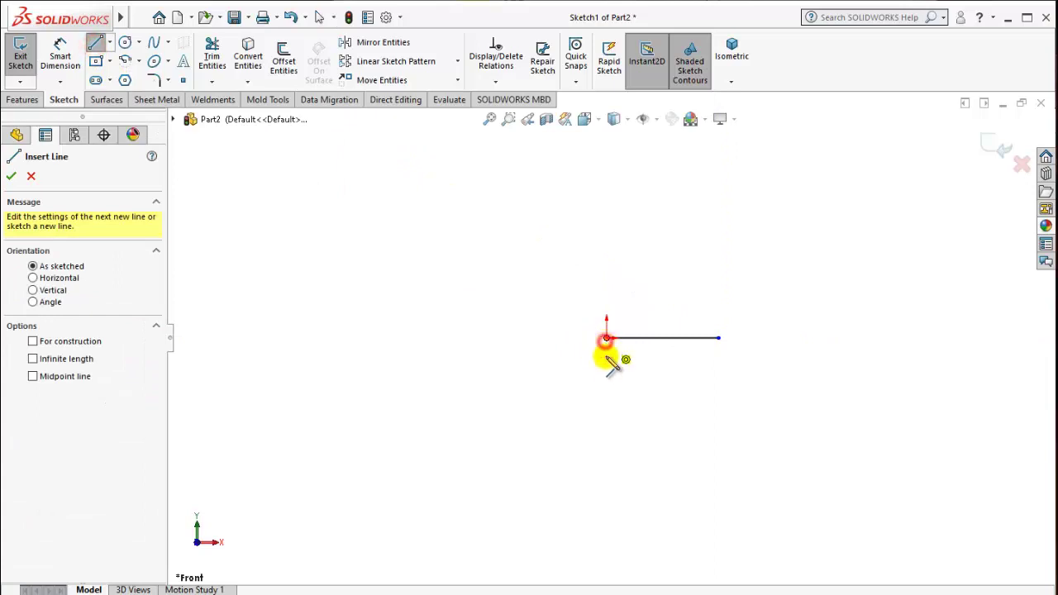
click(606, 337)
click(606, 447)
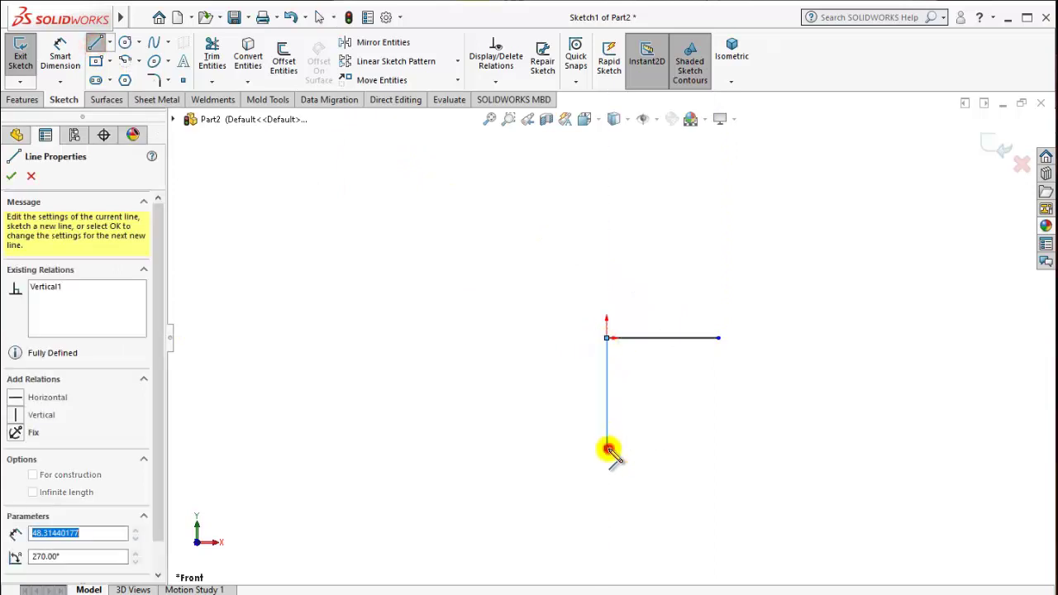
click(519, 450)
key(Escape)
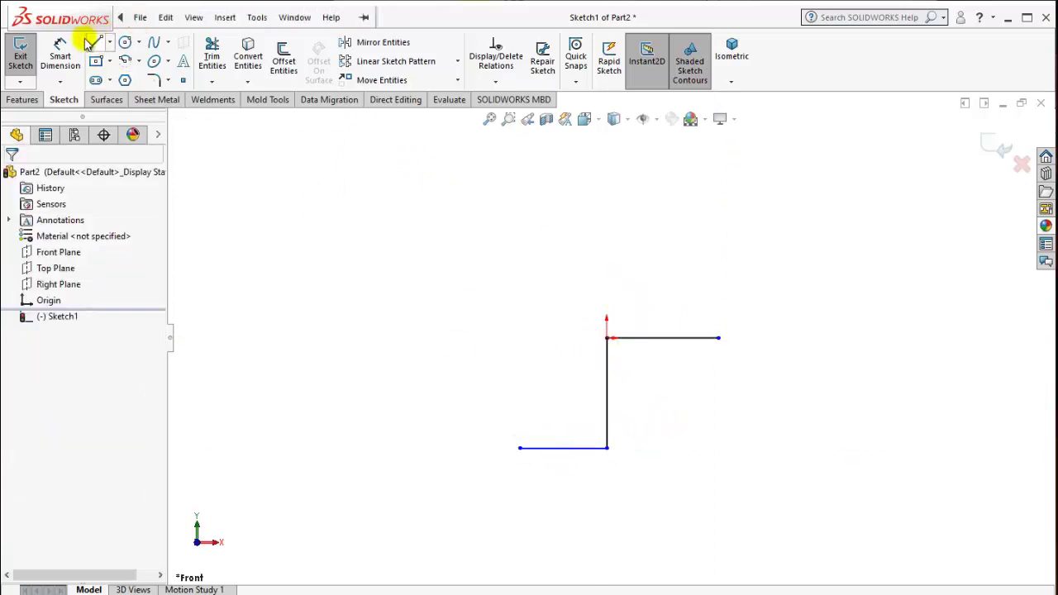
click(59, 54)
Dimension the top and bottom horizontal lines at 20 mm each.
click(664, 338)
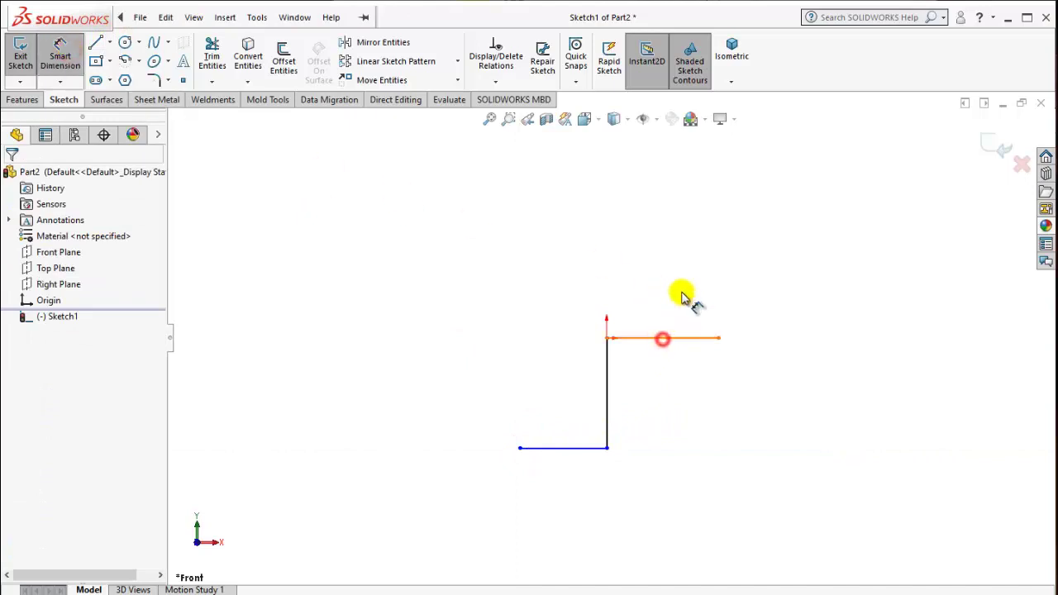
click(687, 284)
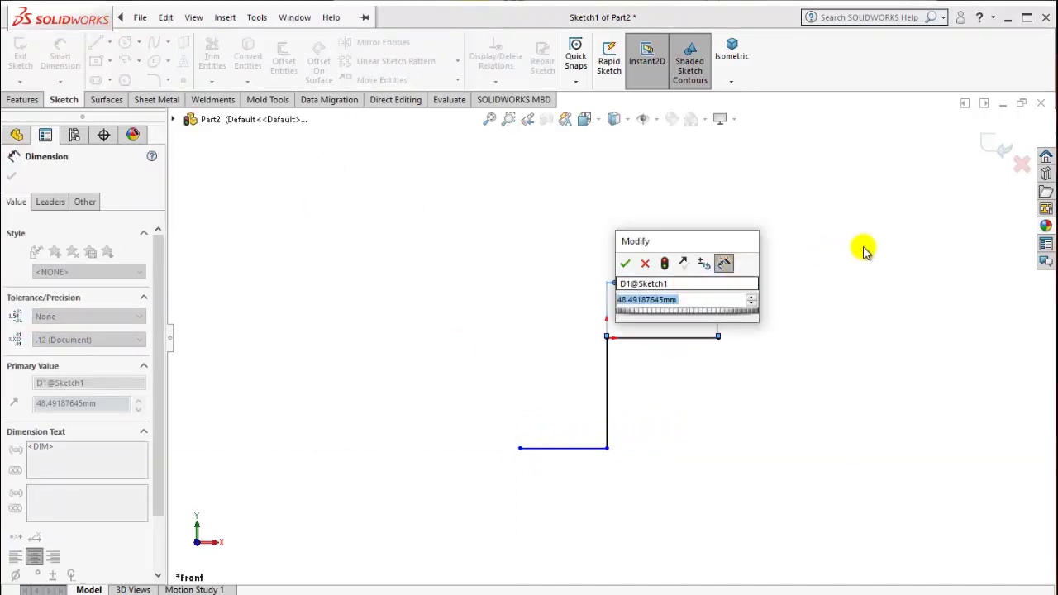
text(20)
key(Return)
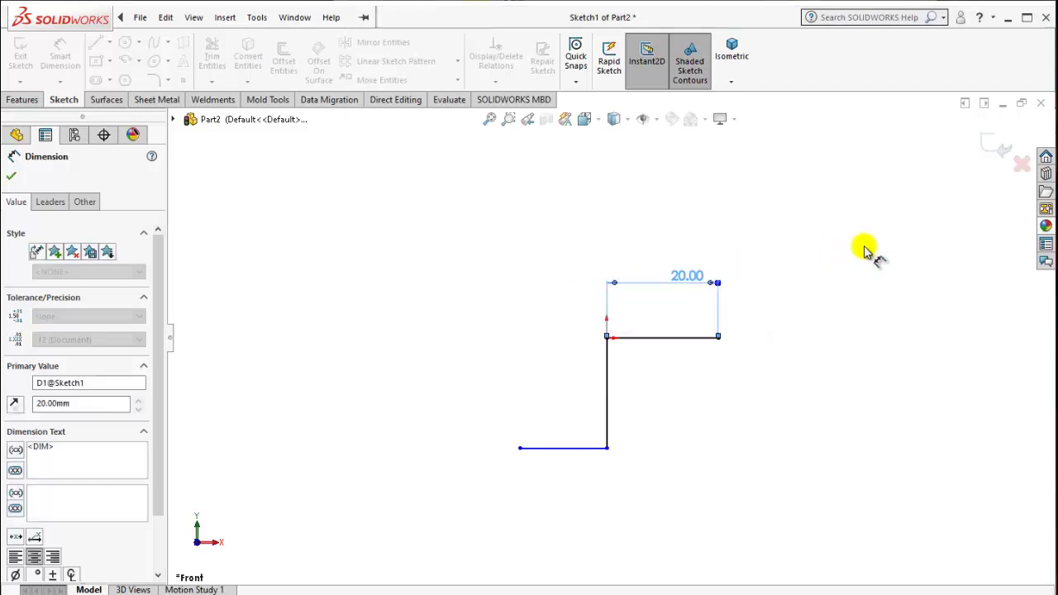
click(570, 449)
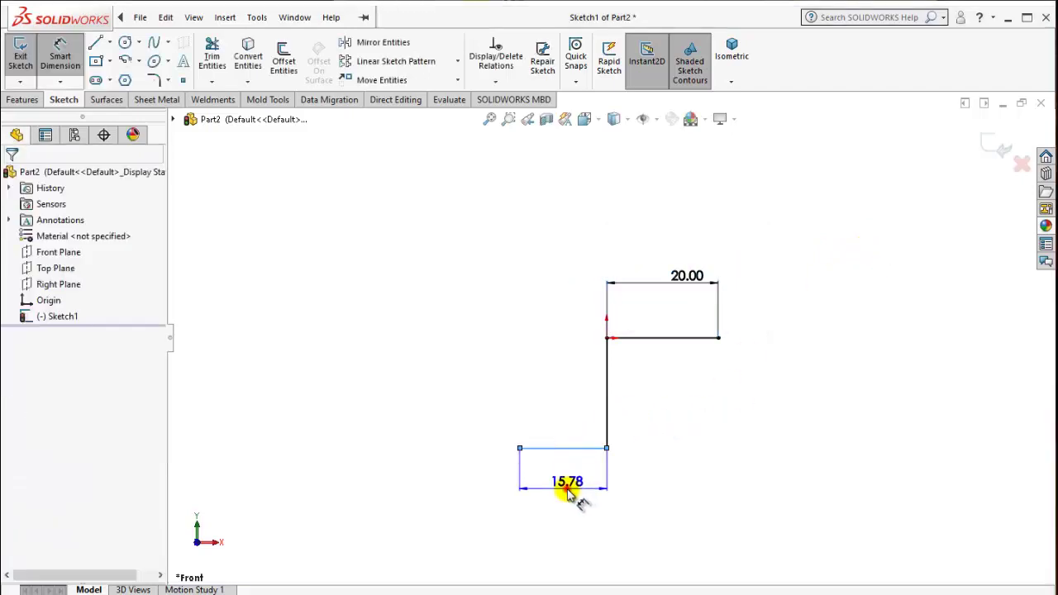
click(571, 488)
text(20)
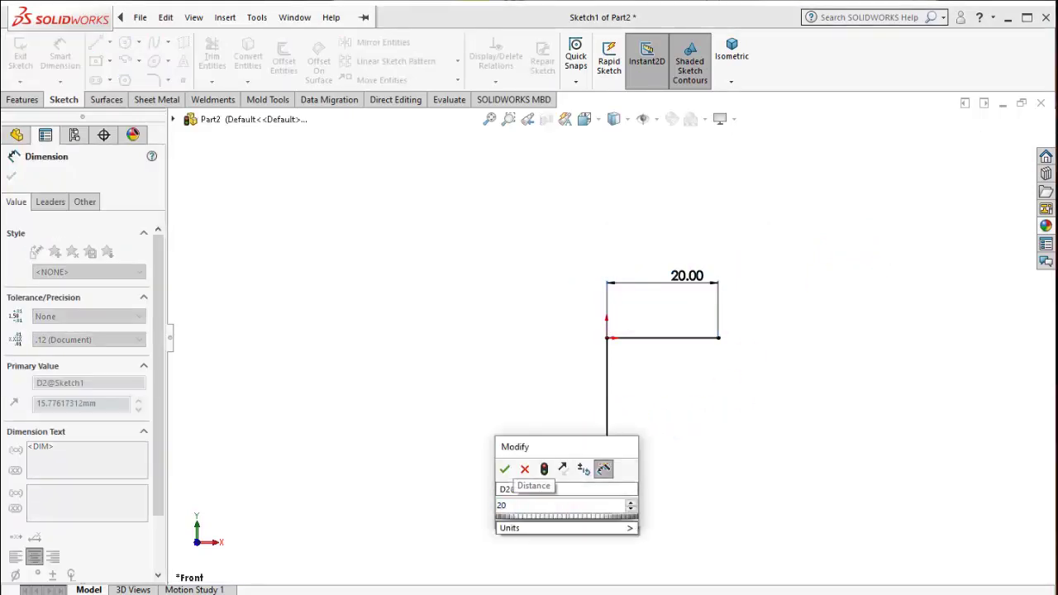
key(Return)
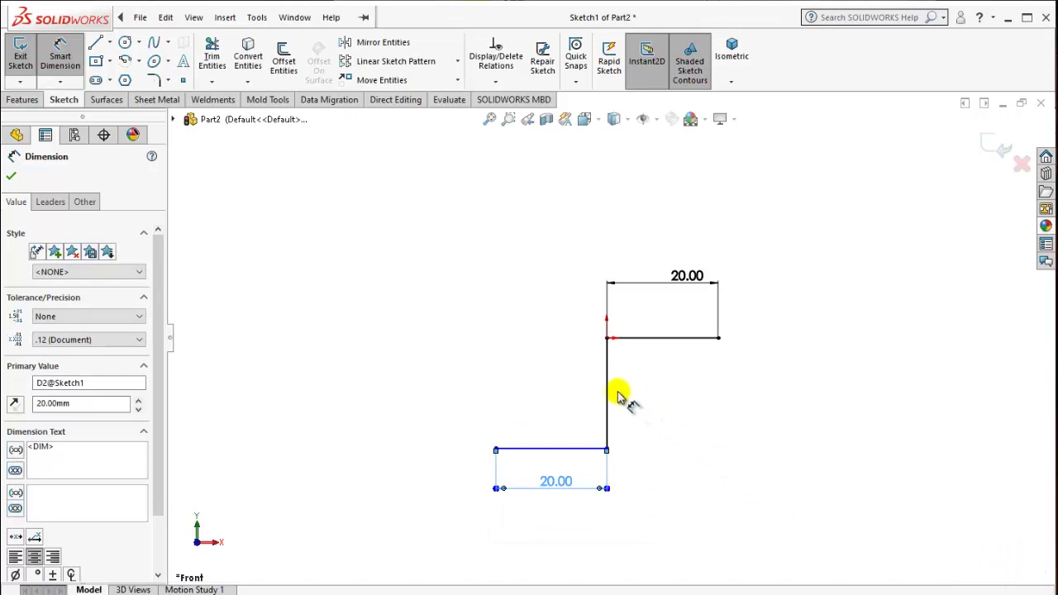
Dimension the vertical line at 30 mm.
click(610, 392)
click(564, 380)
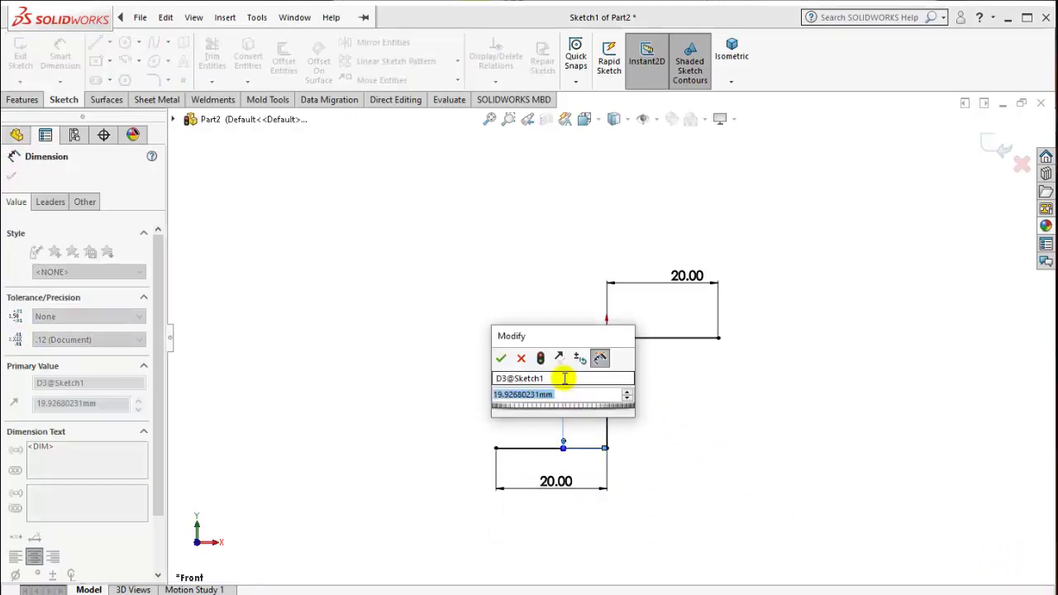
text(30)
key(Return)
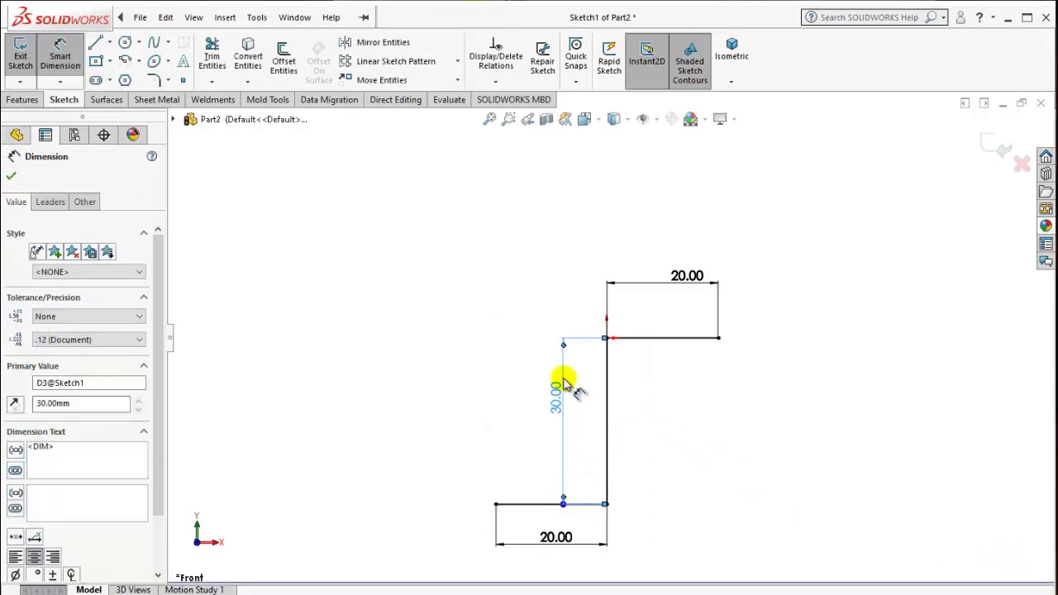
key(Escape)
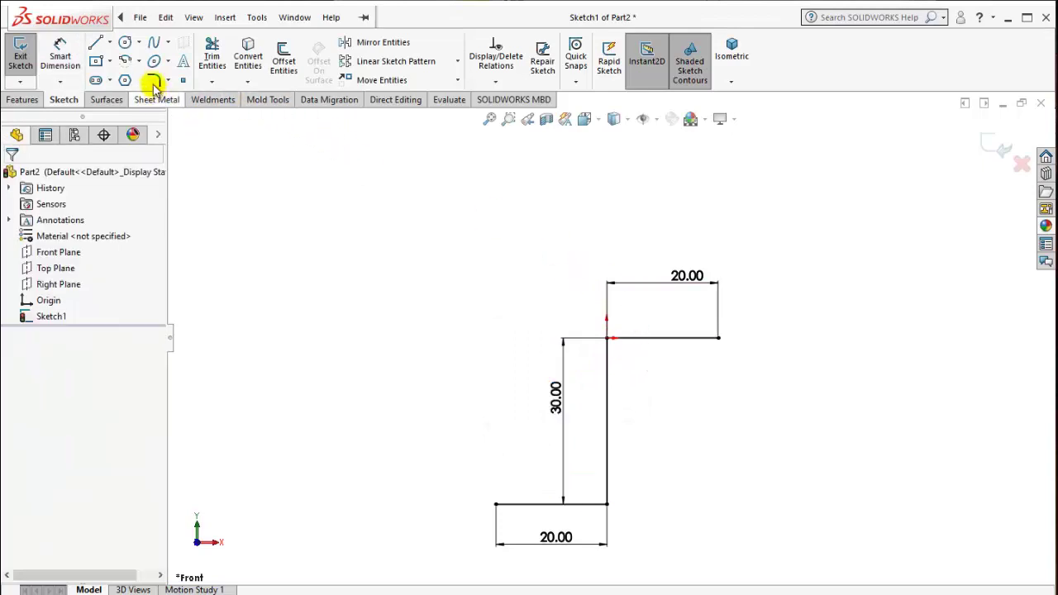
click(153, 80)
Fillet the top and bottom corners of the Z outline with a 5 mm radius.
click(630, 339)
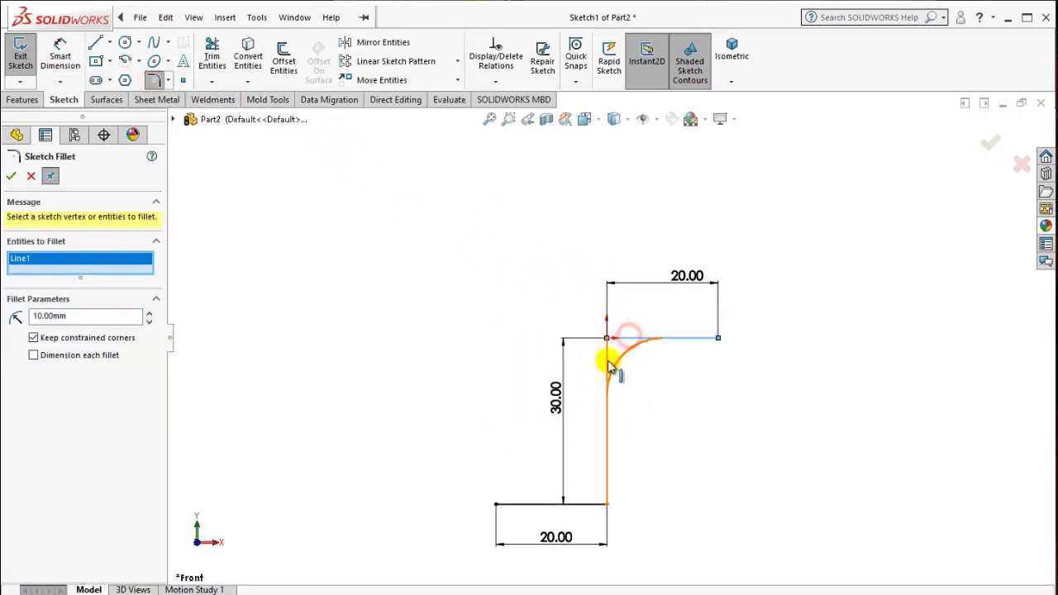
click(609, 453)
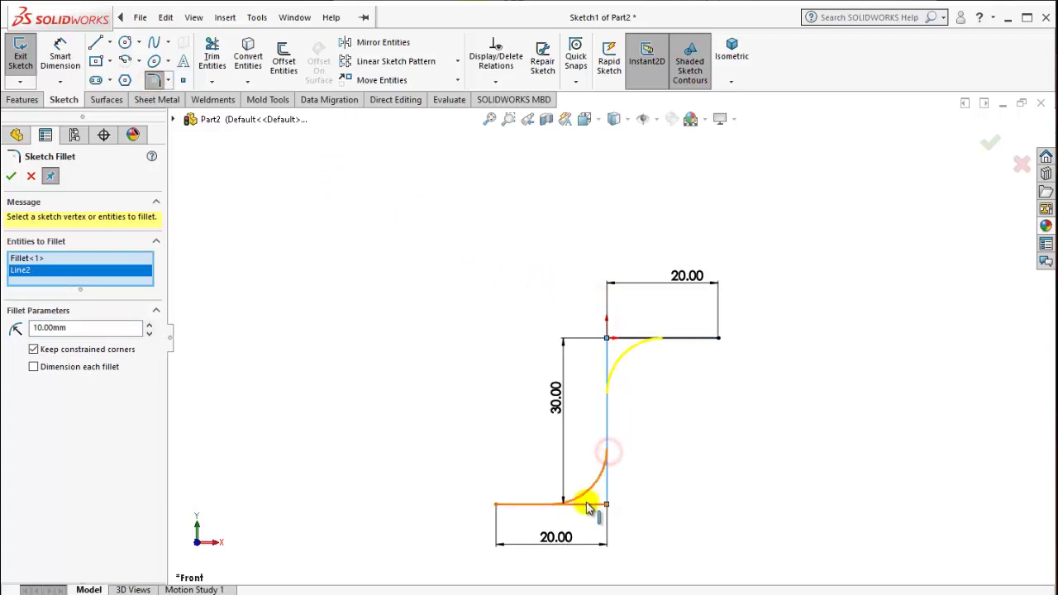
click(583, 504)
double_click(78, 329)
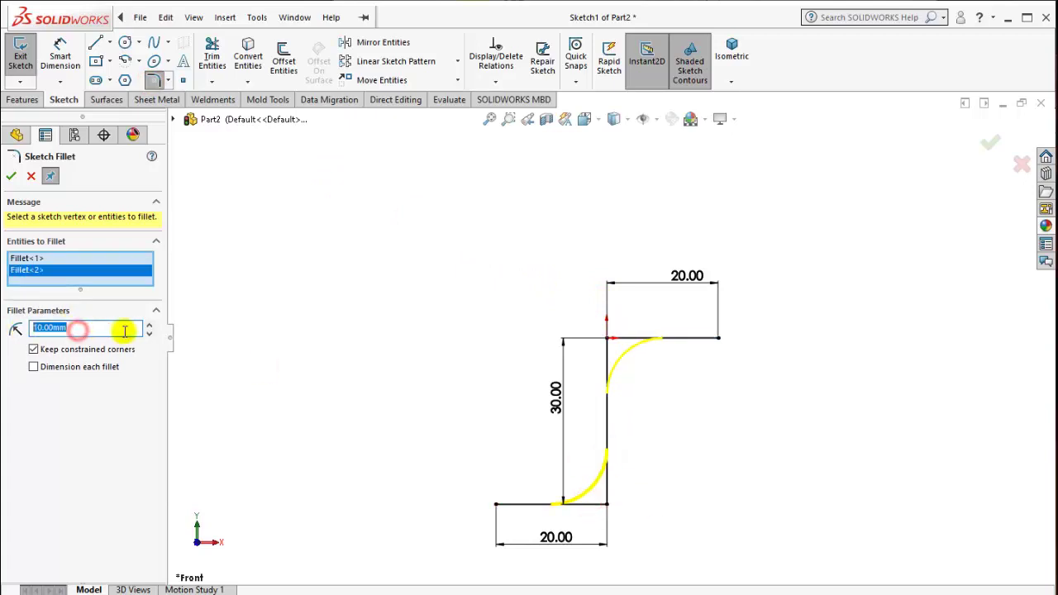
text(5)
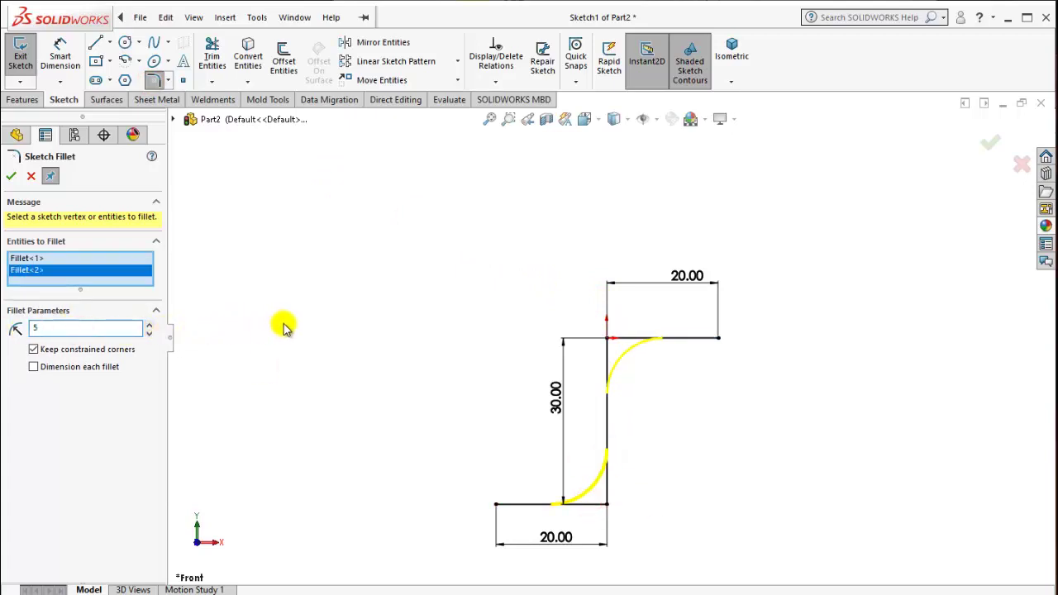
click(11, 176)
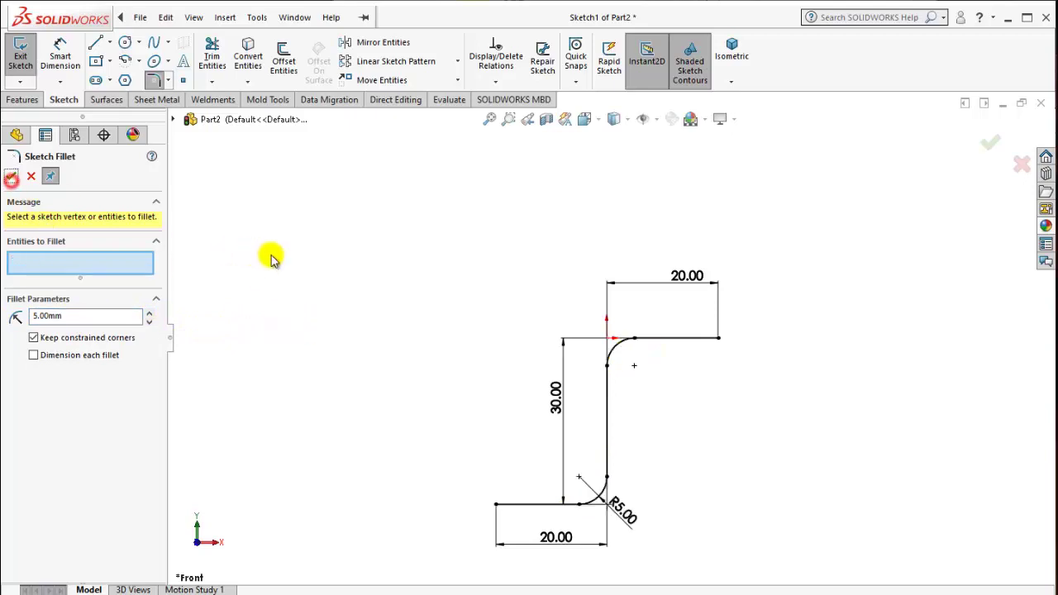
key(Escape)
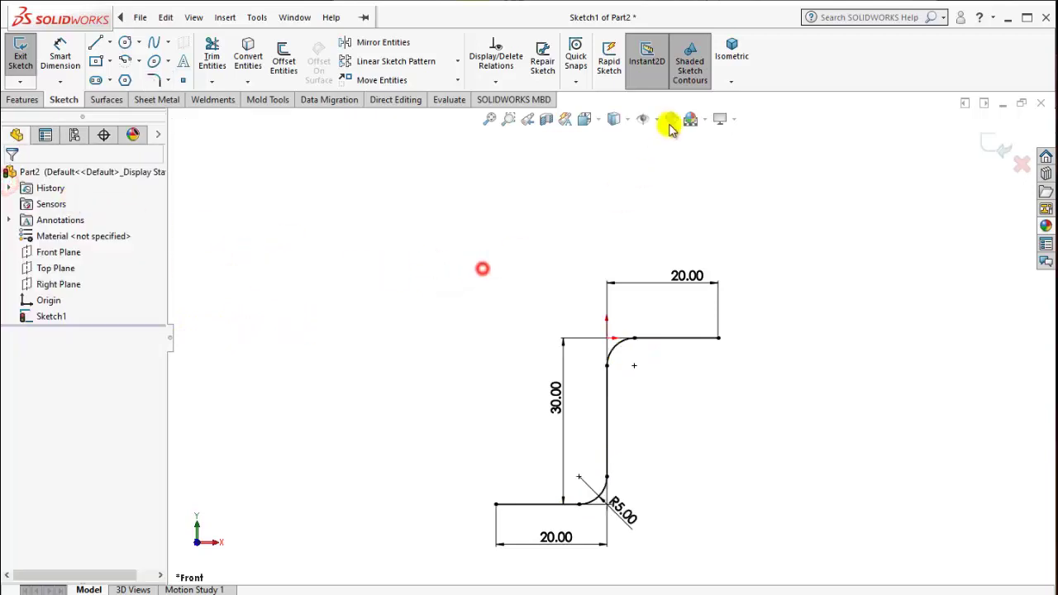
Extrude the Z sketch 48 mm Mid Plane as a 2 mm mid-plane thin feature.
click(730, 51)
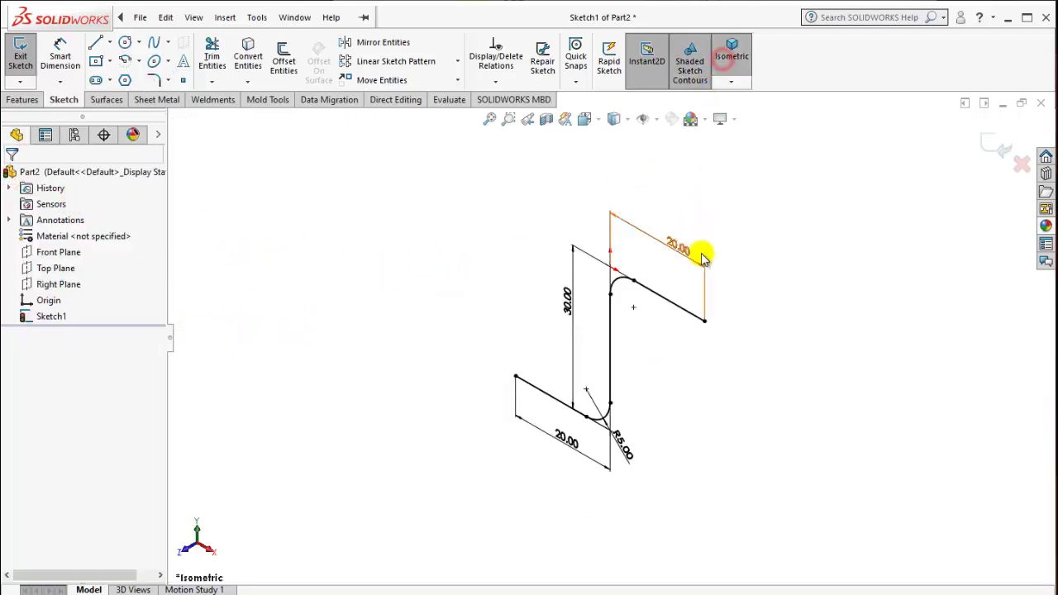
click(22, 100)
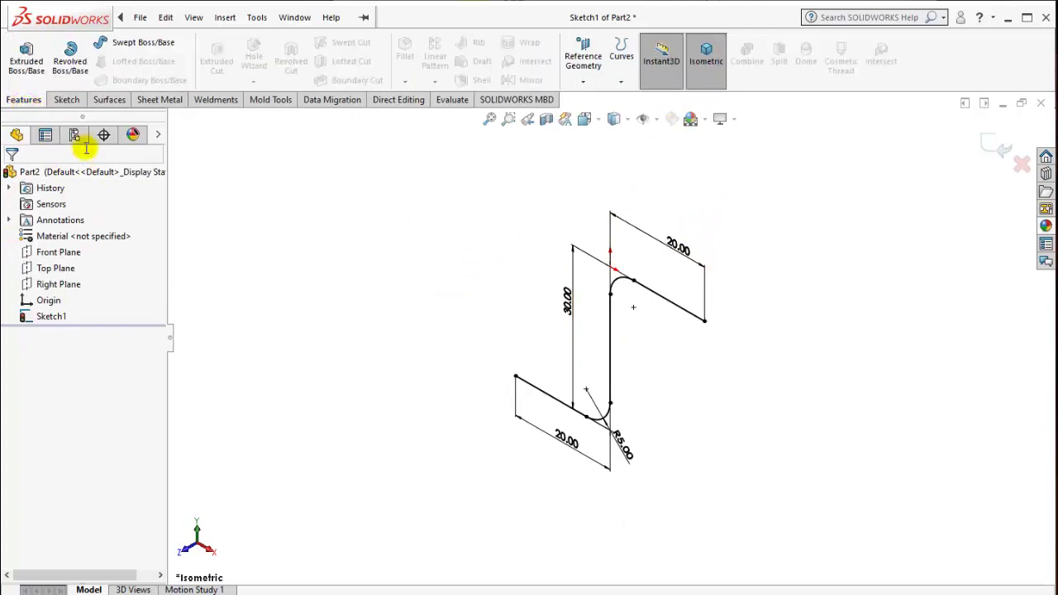
click(17, 66)
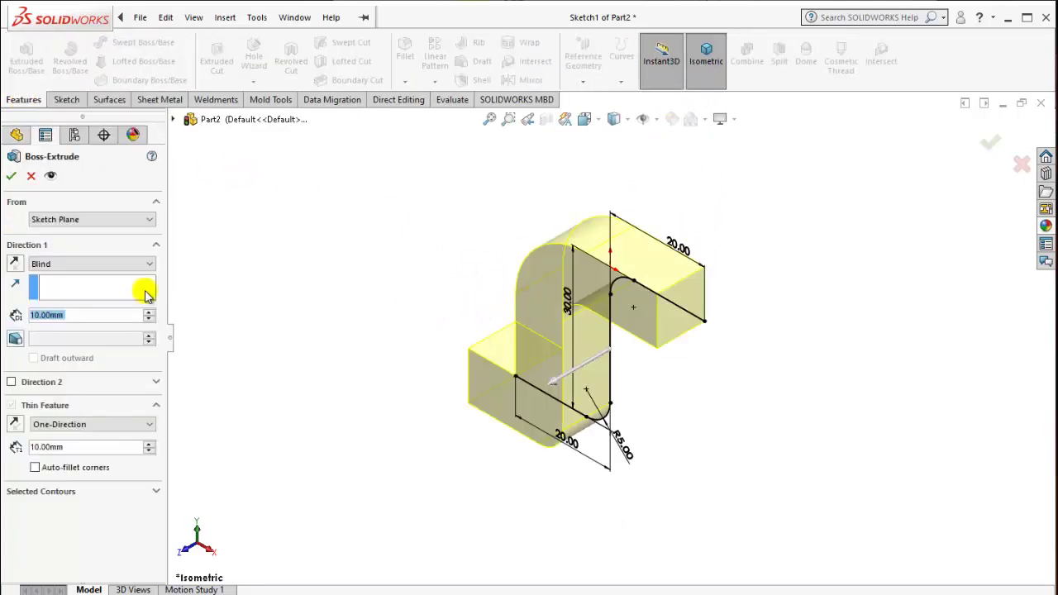
click(68, 274)
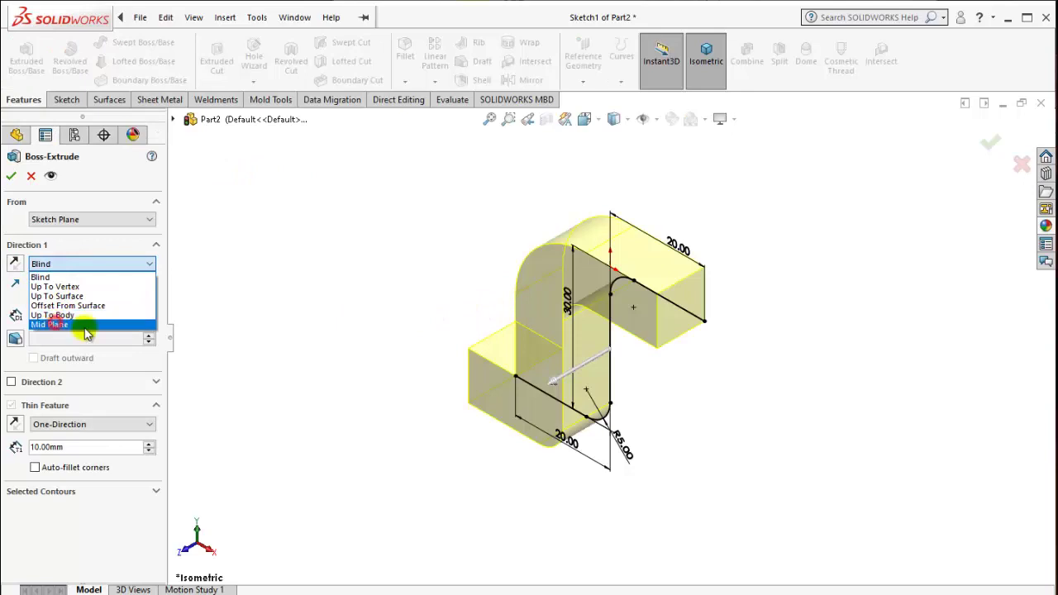
click(55, 324)
click(148, 402)
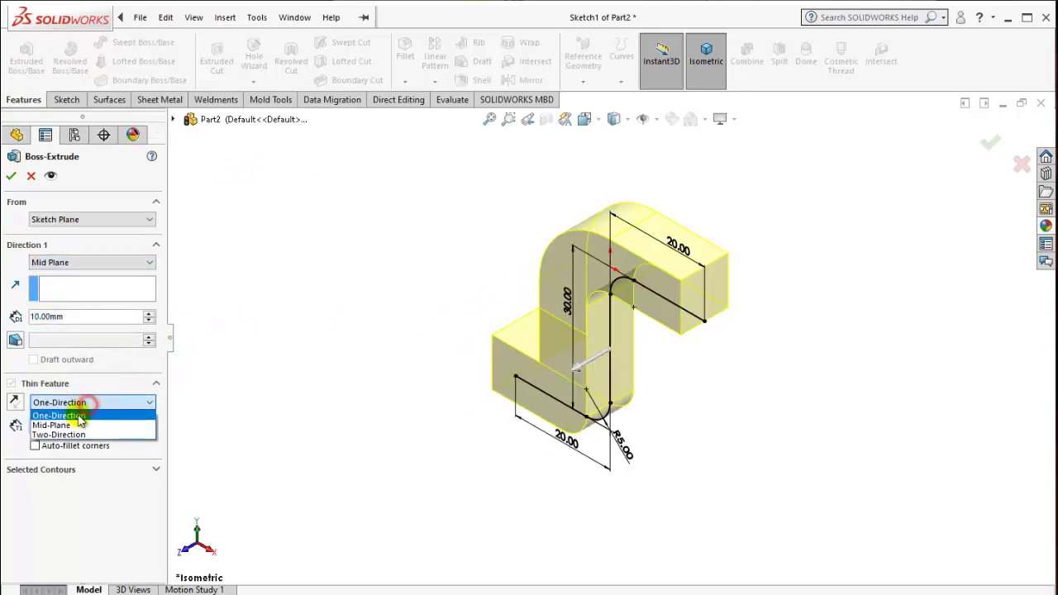
click(120, 422)
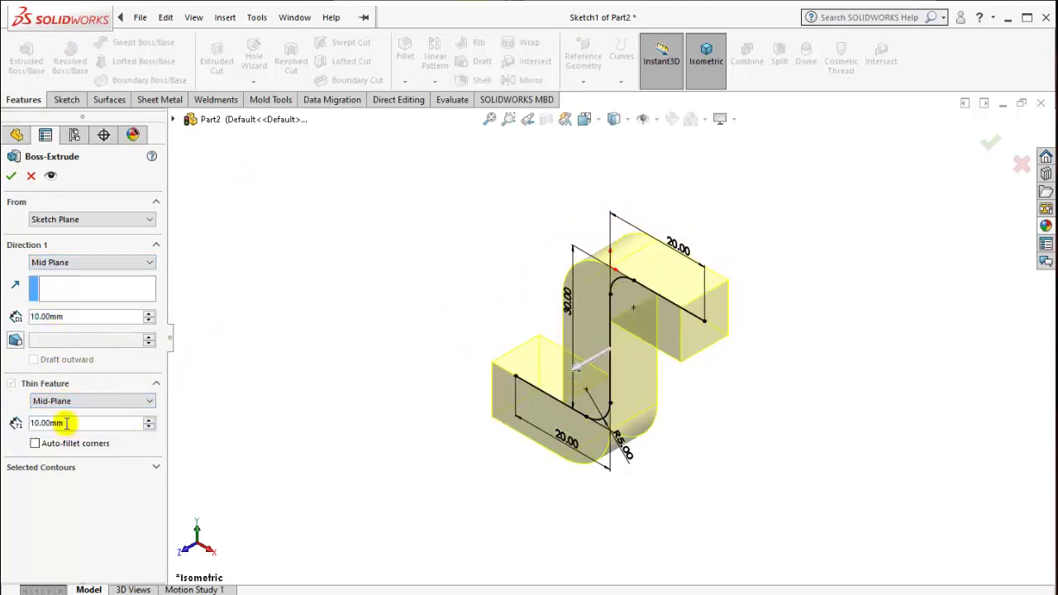
text(2)
click(284, 384)
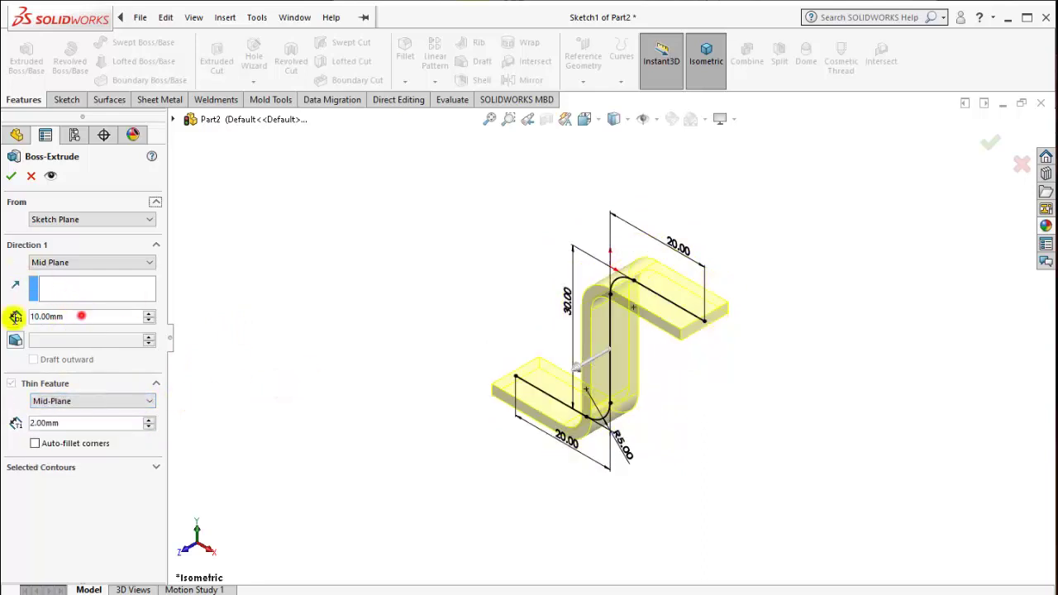
text(48)
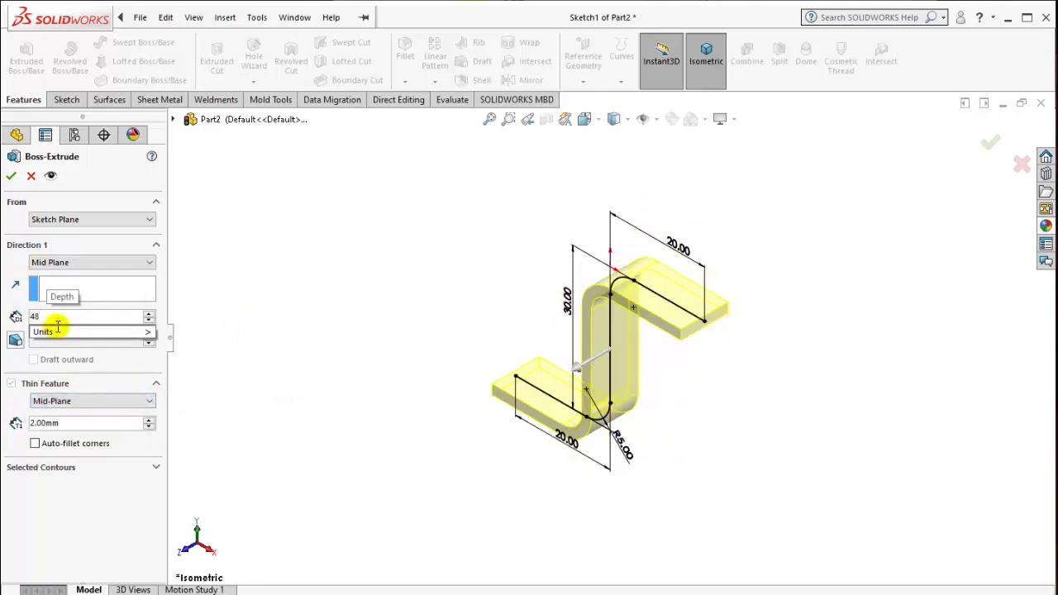
click(308, 338)
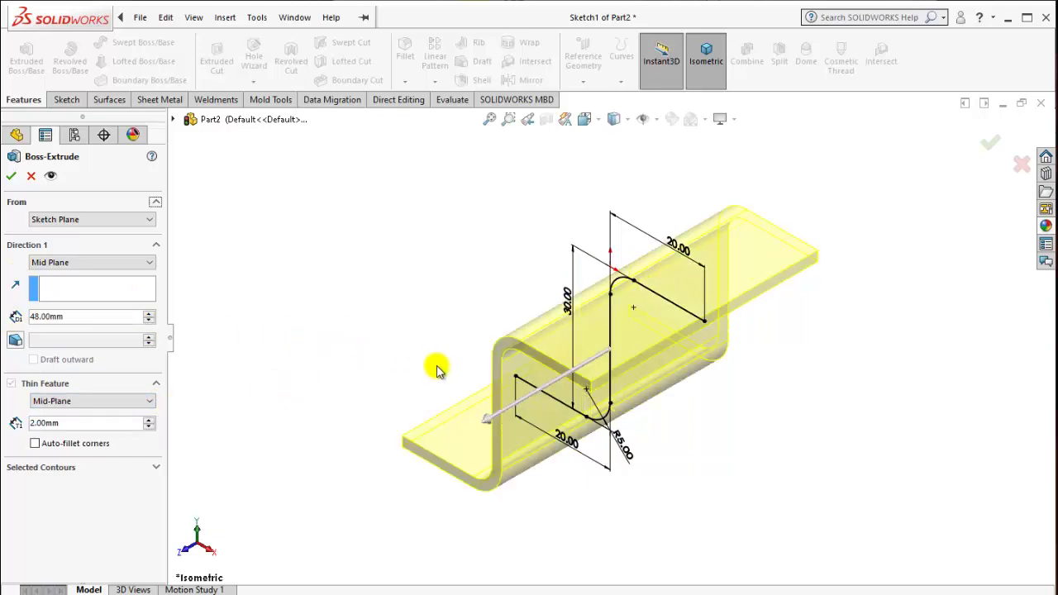
middle_drag(437, 366, 562, 421)
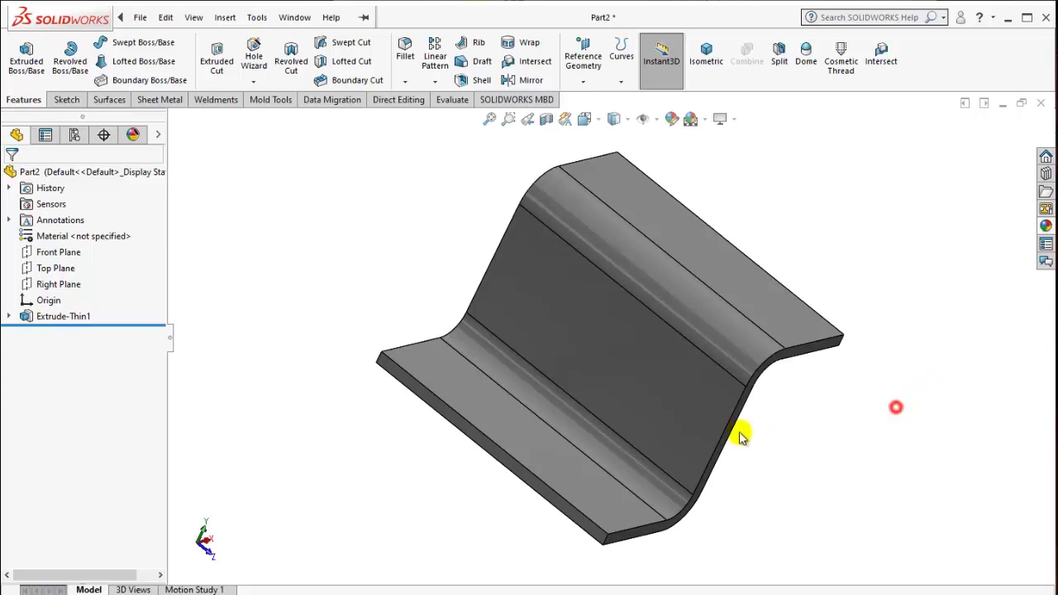
Start a new sketch on the wall's middle flat face, viewed head-on.
mouse_move(742, 436)
middle_down()
mouse_move(768, 325)
mouse_move(720, 390)
mouse_move(826, 413)
mouse_move(746, 394)
mouse_move(778, 428)
mouse_move(774, 418)
mouse_move(790, 420)
middle_up()
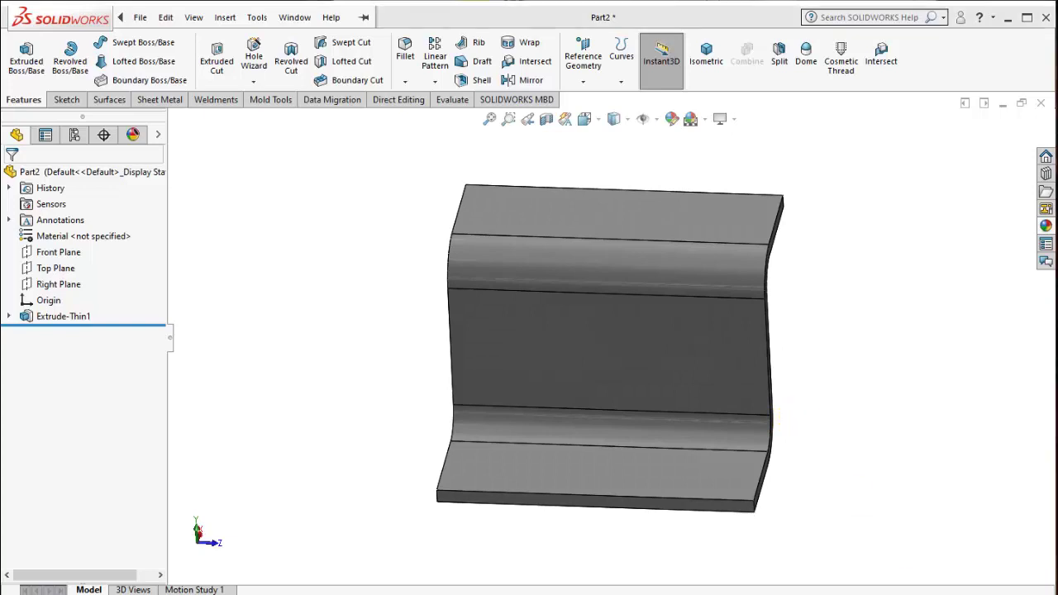
click(637, 371)
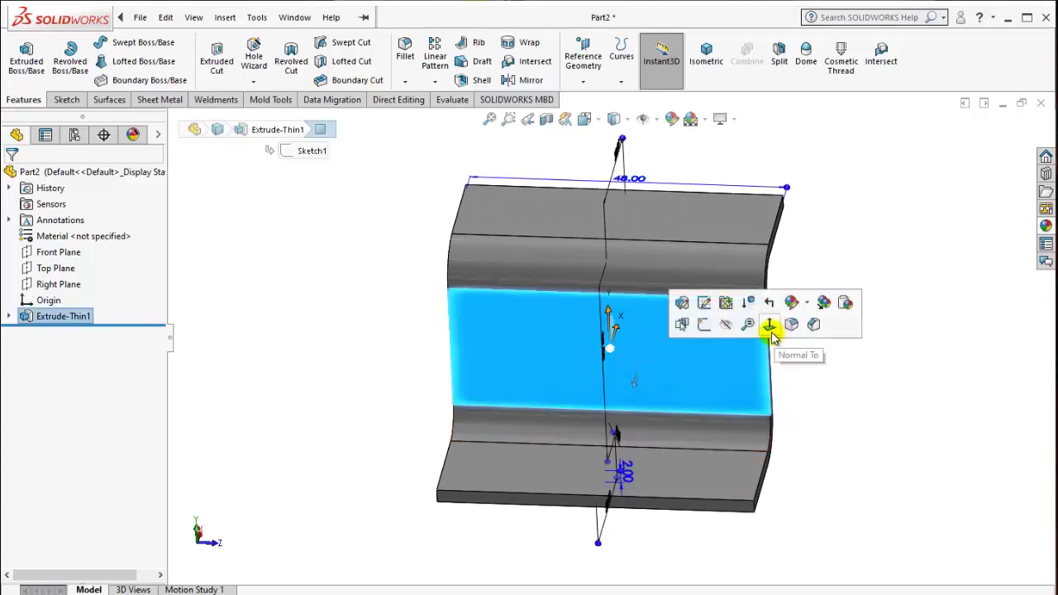
click(770, 324)
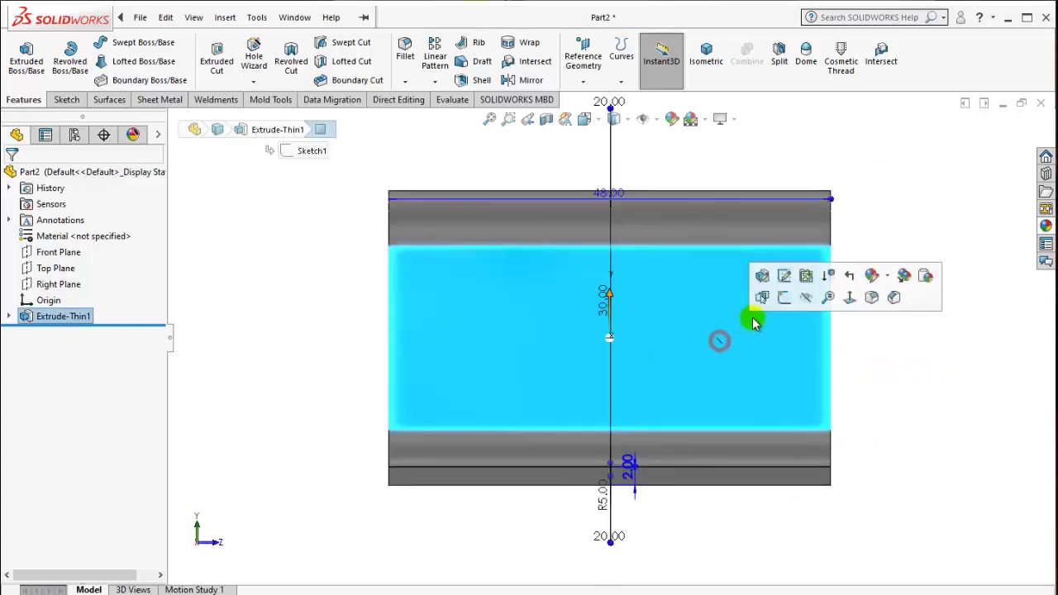
click(795, 307)
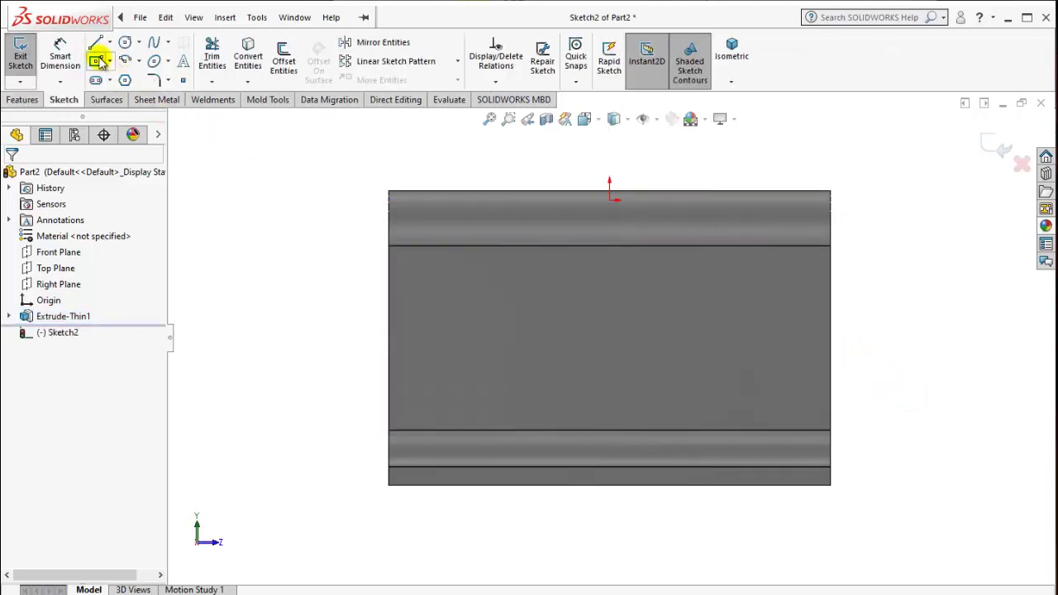
Draw a stepped square-wave line outline across the face, dropping to its bottom edge.
click(95, 45)
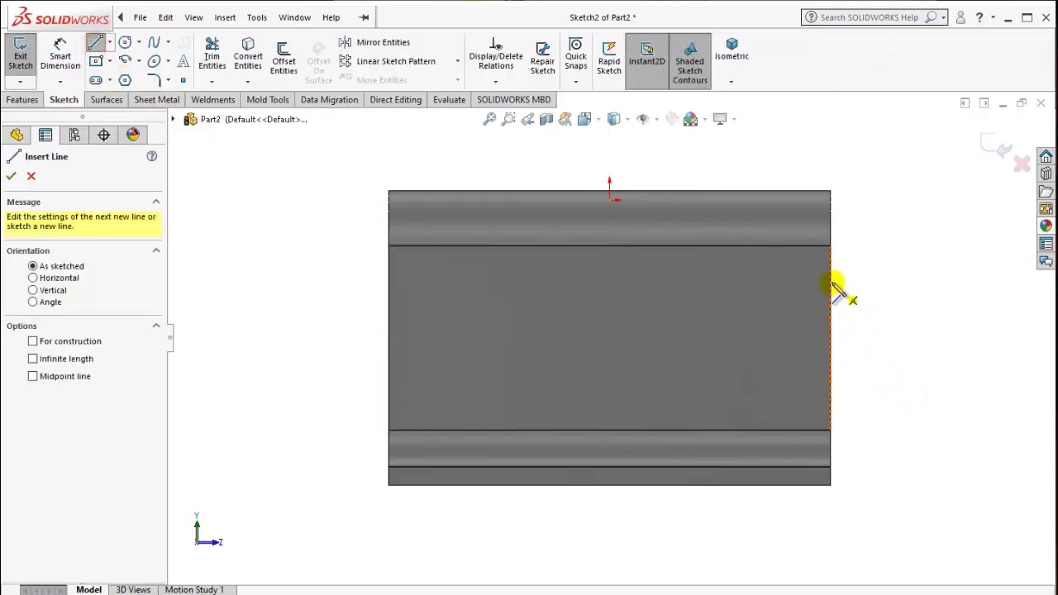
click(770, 282)
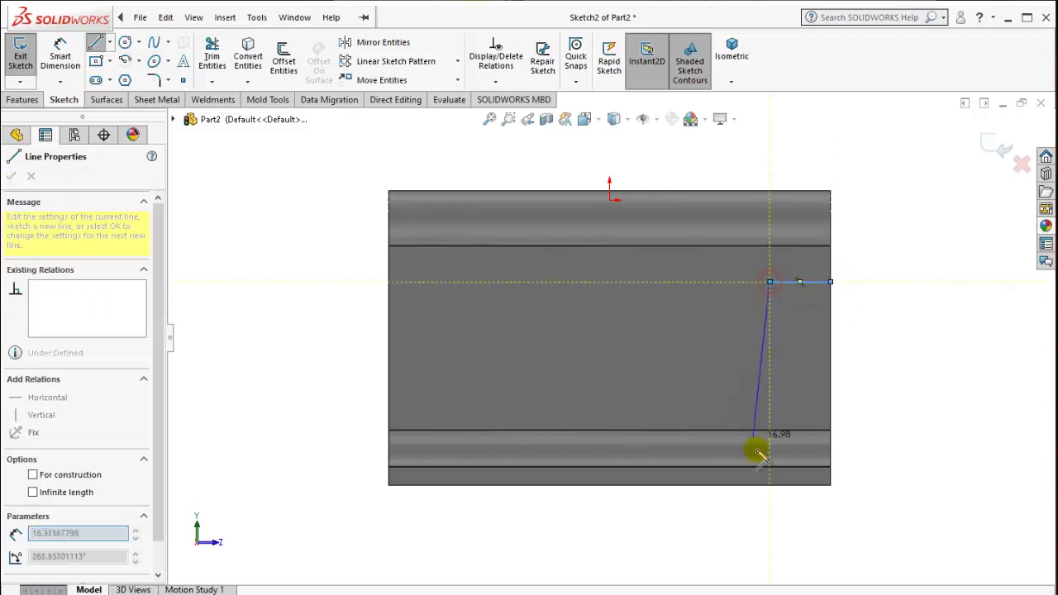
click(769, 485)
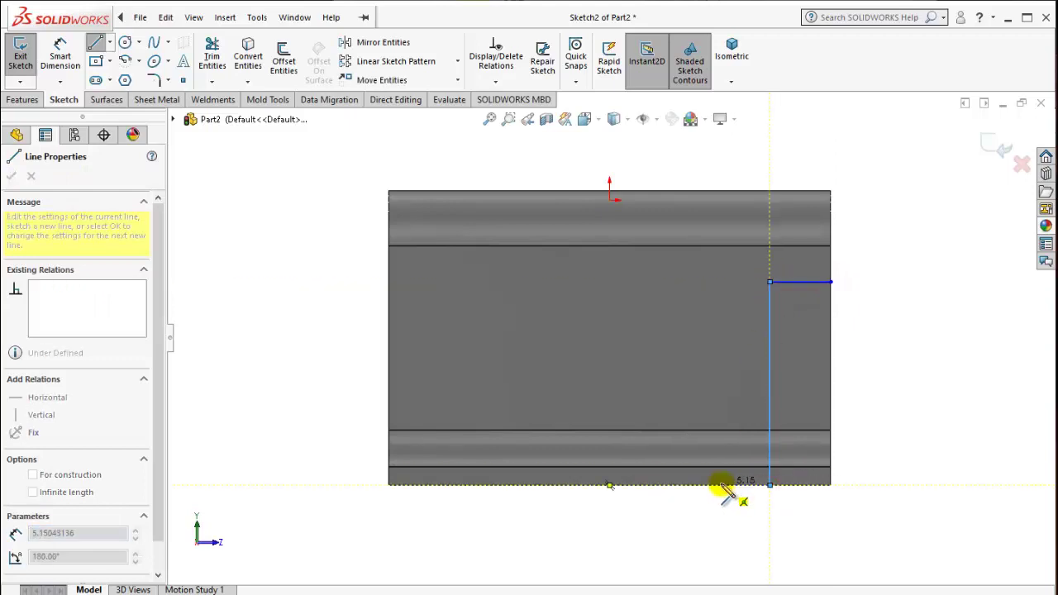
click(721, 485)
click(721, 282)
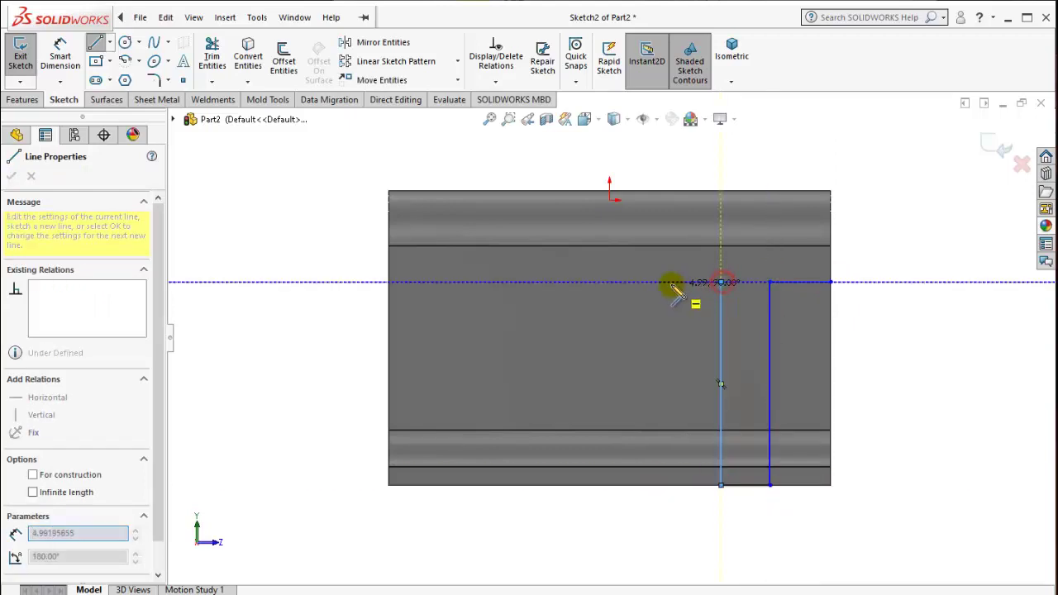
click(648, 281)
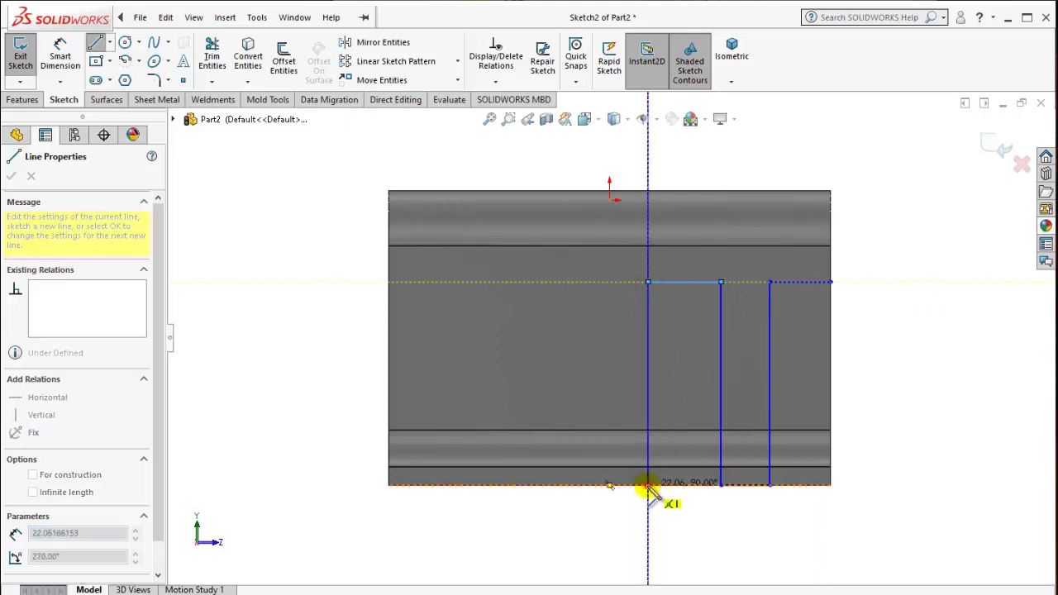
click(649, 485)
click(584, 485)
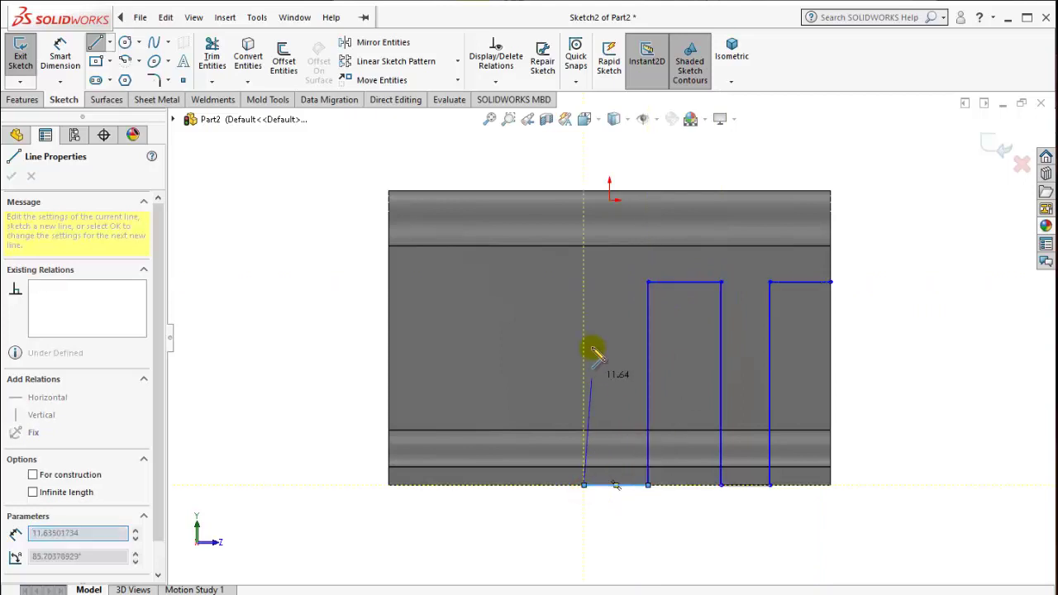
click(583, 282)
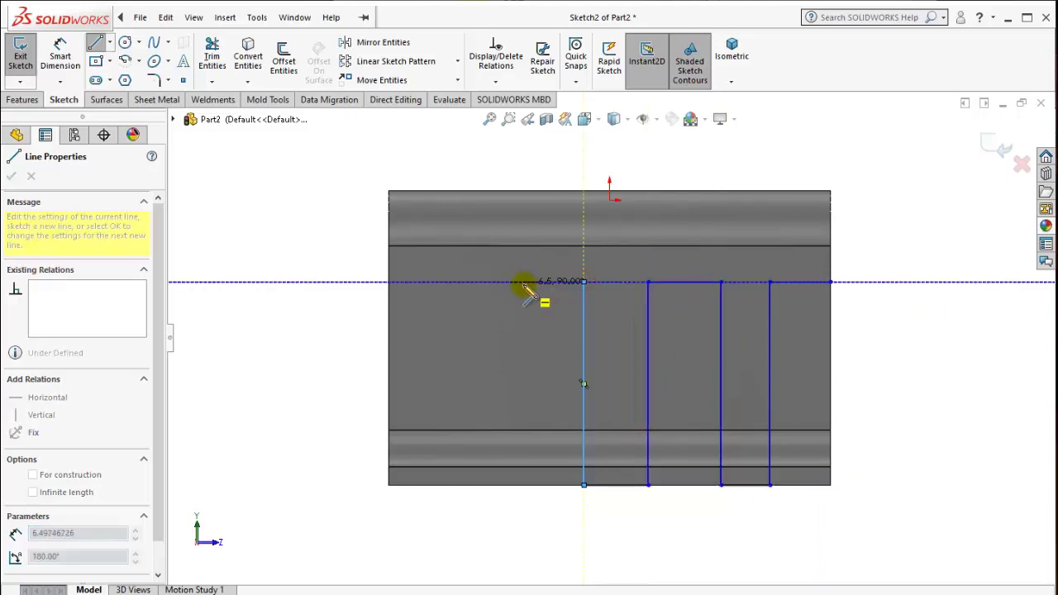
click(506, 282)
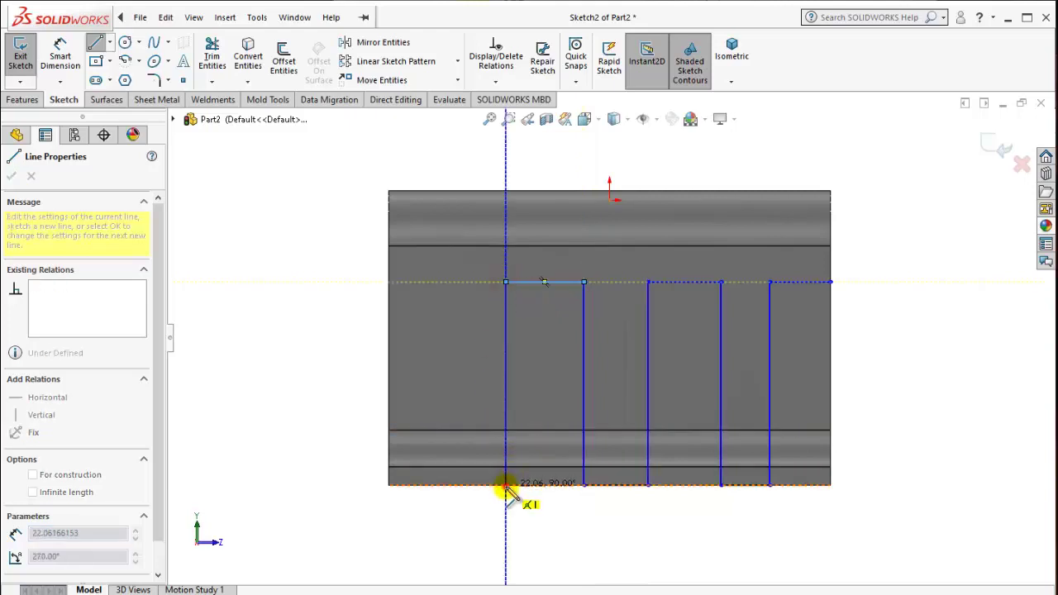
click(506, 485)
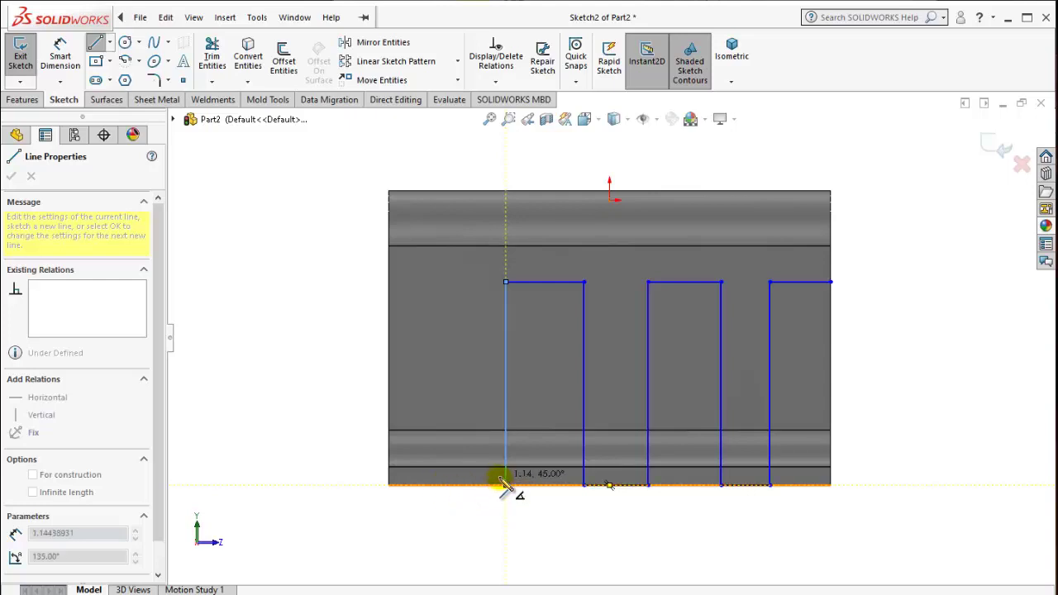
key(Escape)
Dimension the top-right segment at 7 mm and the bottom gap at 5 mm.
click(60, 49)
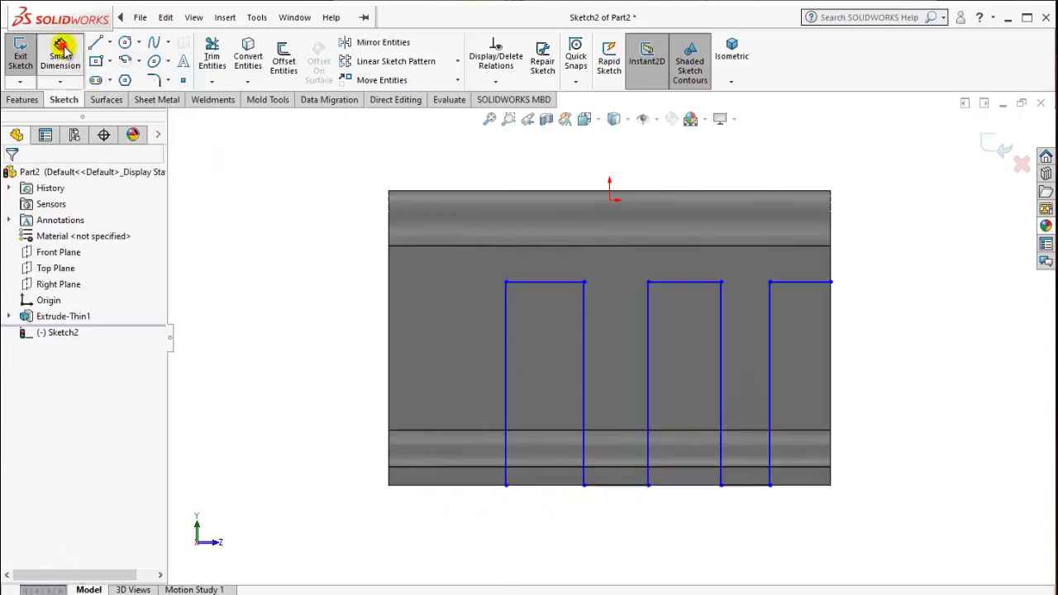
click(798, 283)
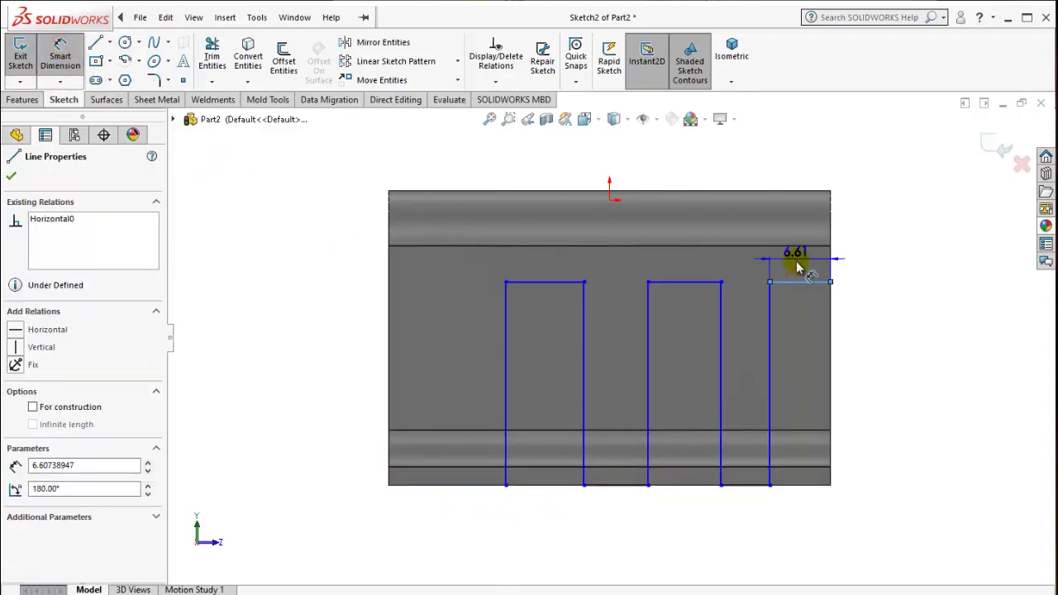
click(798, 267)
text(7)
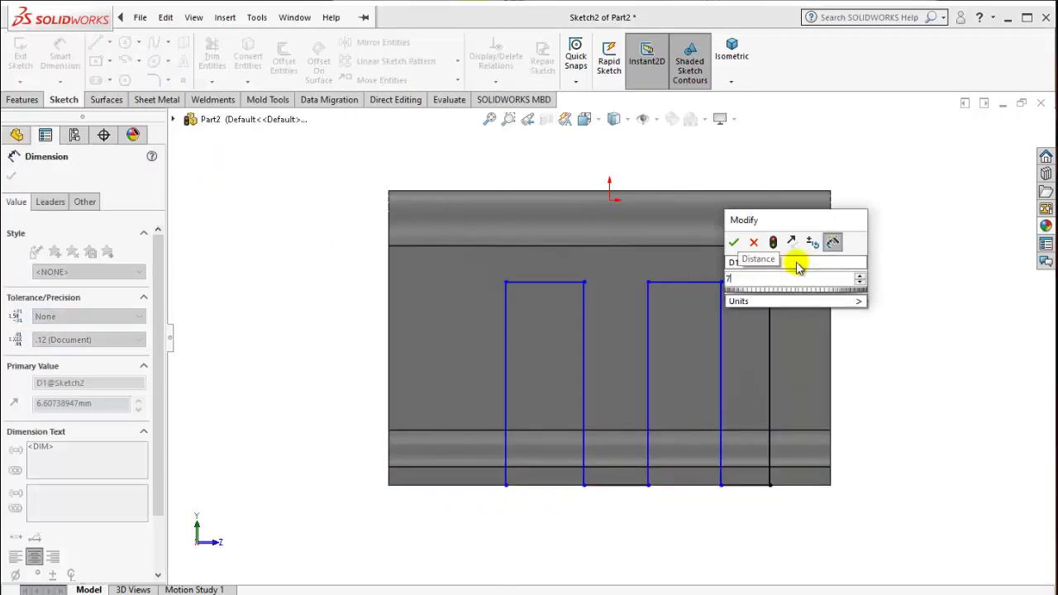
key(Return)
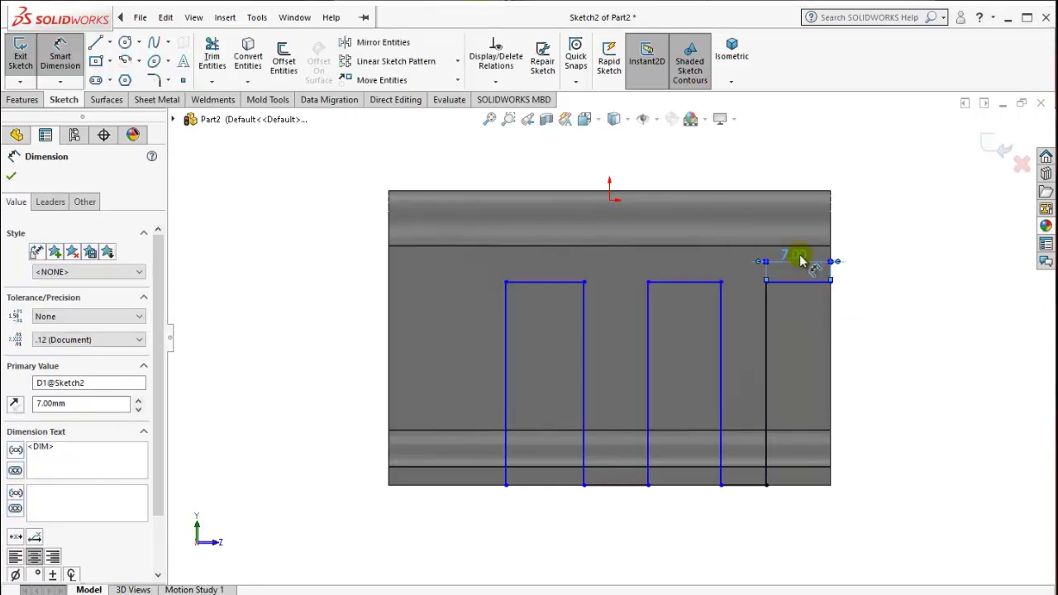
click(747, 489)
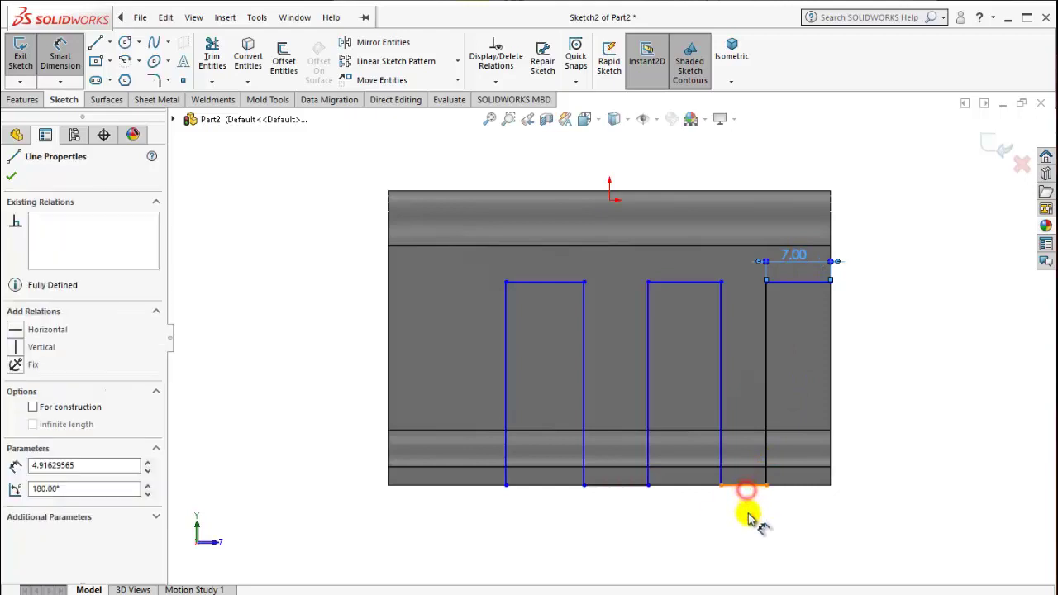
click(749, 522)
text(5)
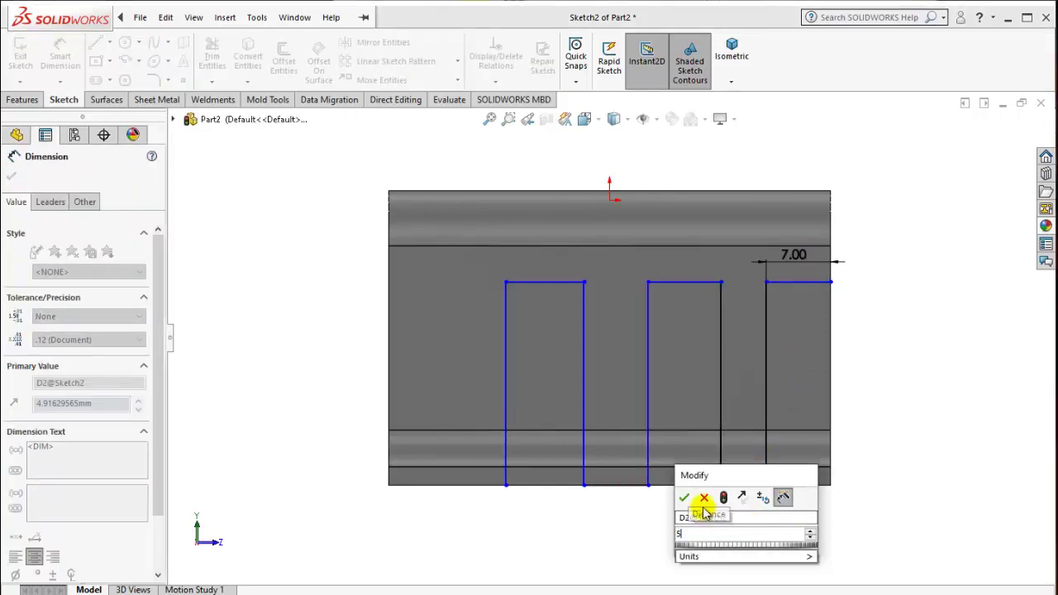
click(684, 497)
click(835, 488)
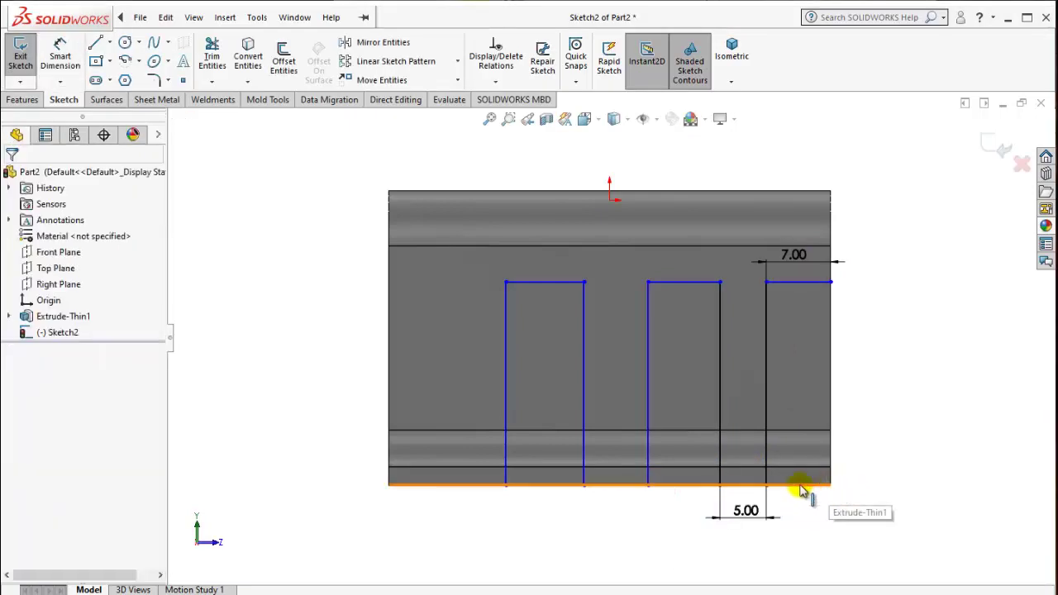
Make the two bottom gap segments equal in length.
click(750, 488)
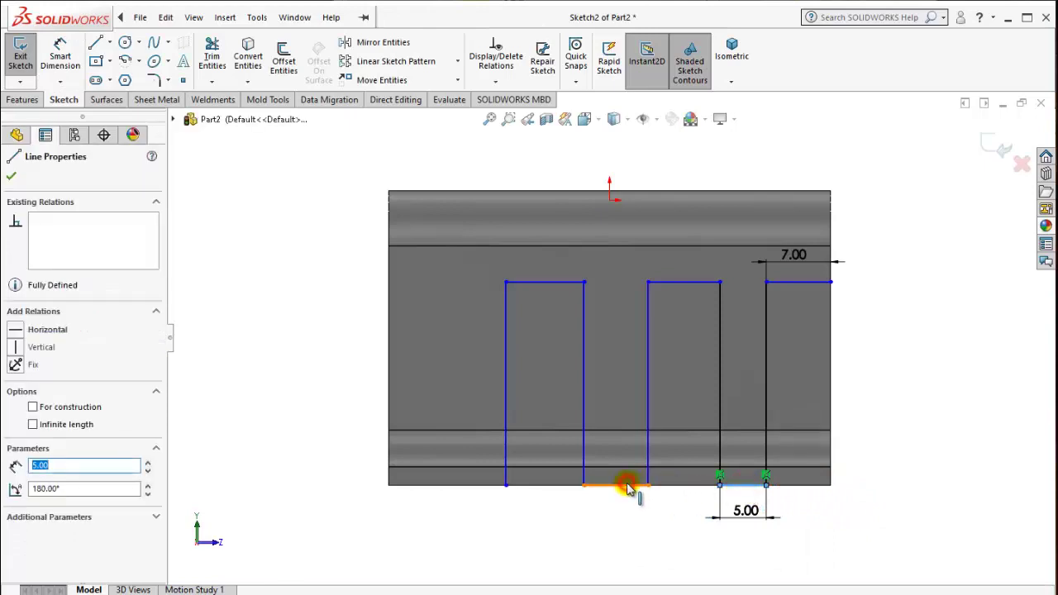
ctrl+click(636, 486)
click(778, 417)
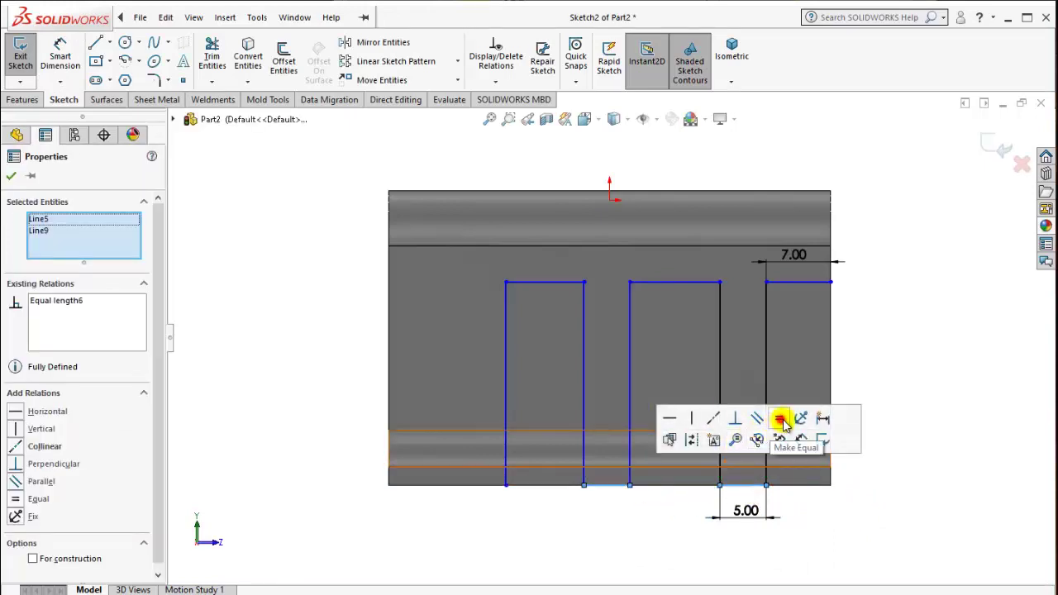
click(909, 542)
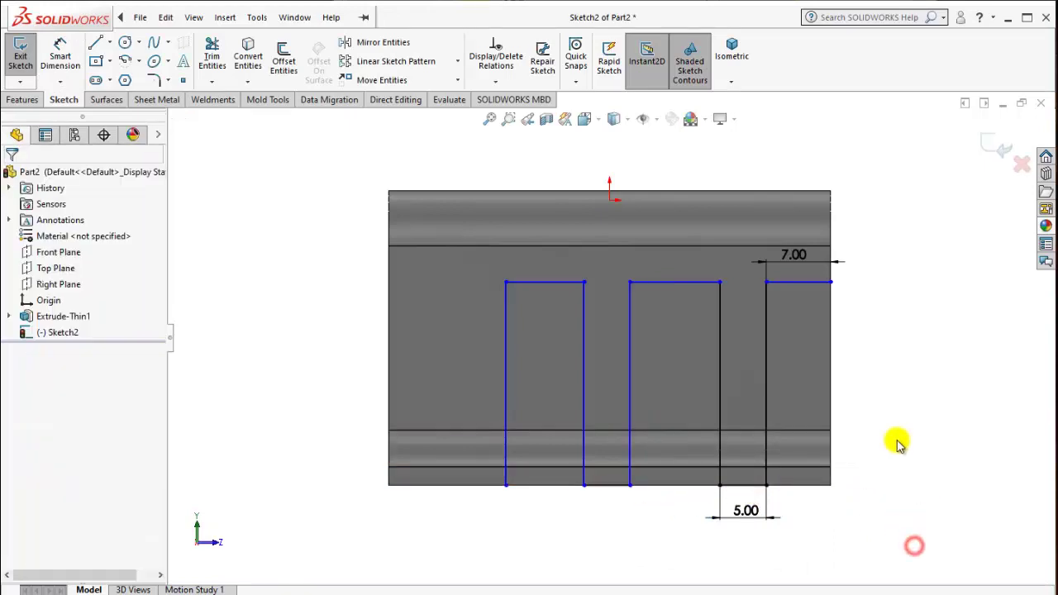
Make the slot top edges equal in length to the 7 mm segment.
click(800, 291)
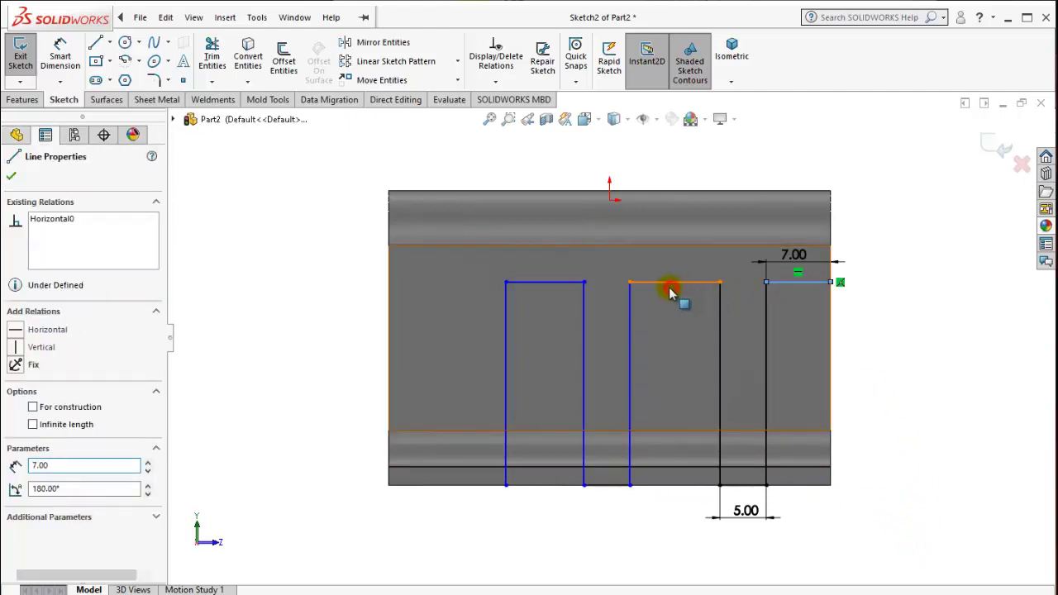
ctrl+click(676, 296)
click(912, 372)
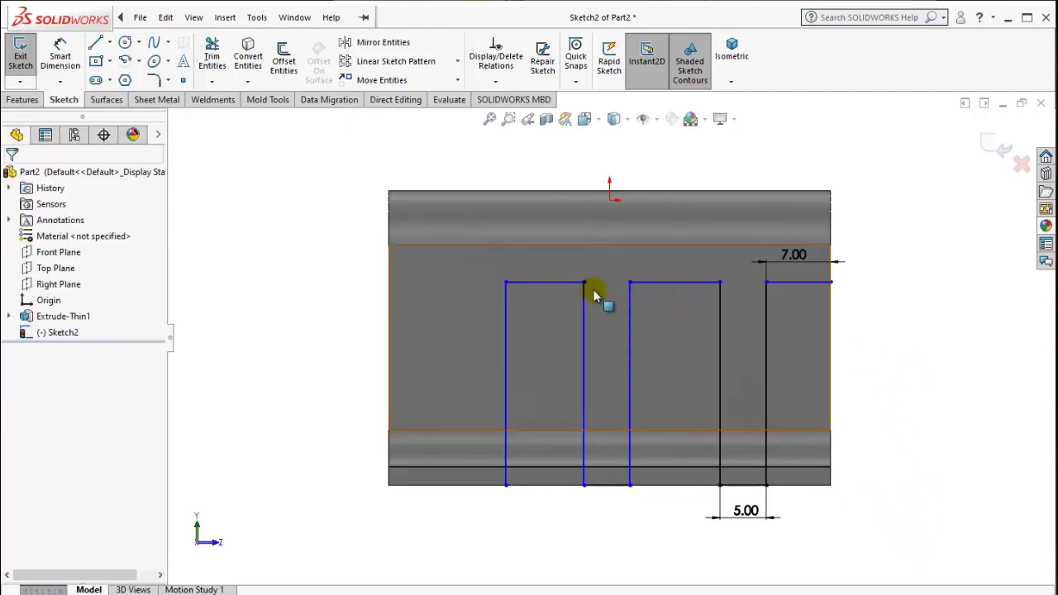
click(788, 284)
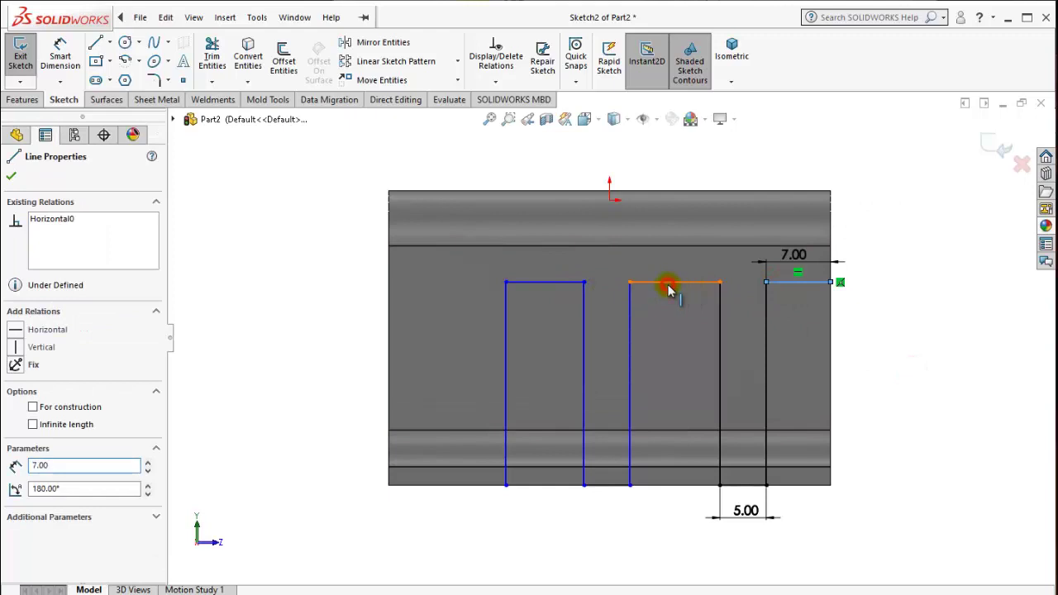
ctrl+click(541, 286)
click(541, 286)
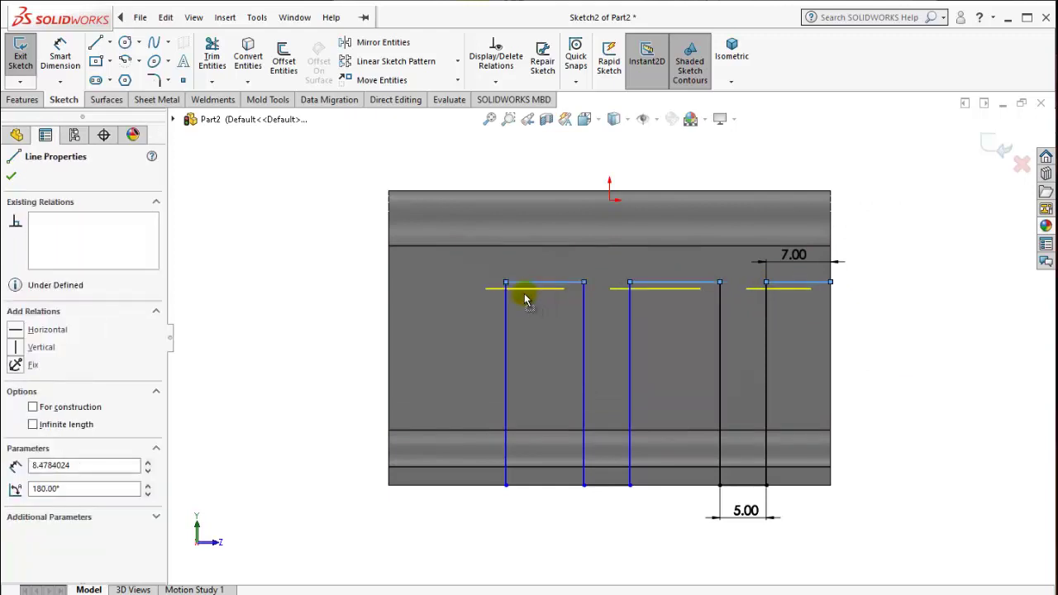
drag(524, 298, 545, 300)
click(812, 322)
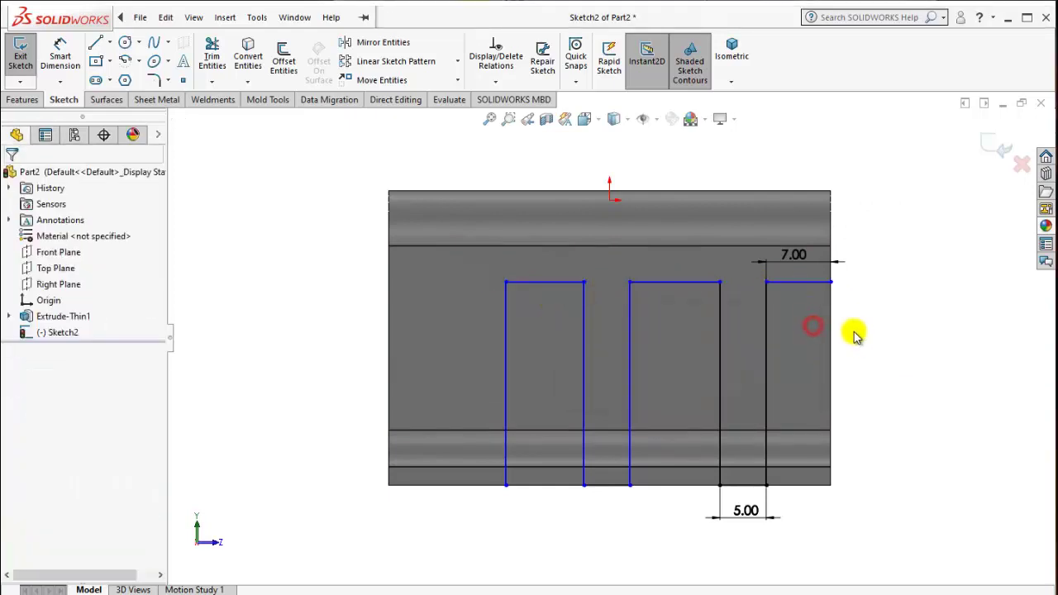
ctrl+click(699, 284)
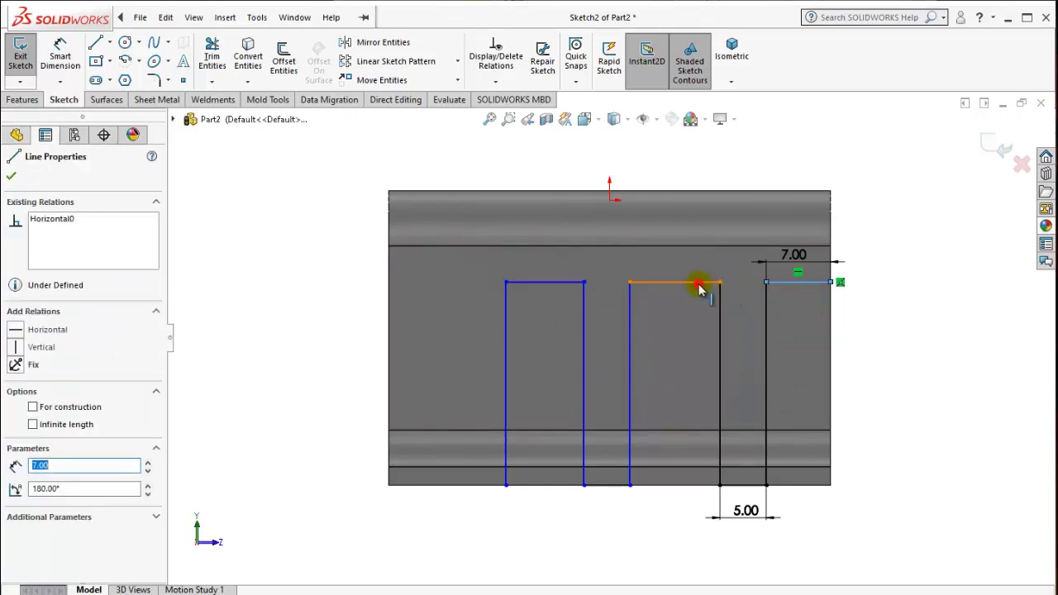
ctrl+click(574, 283)
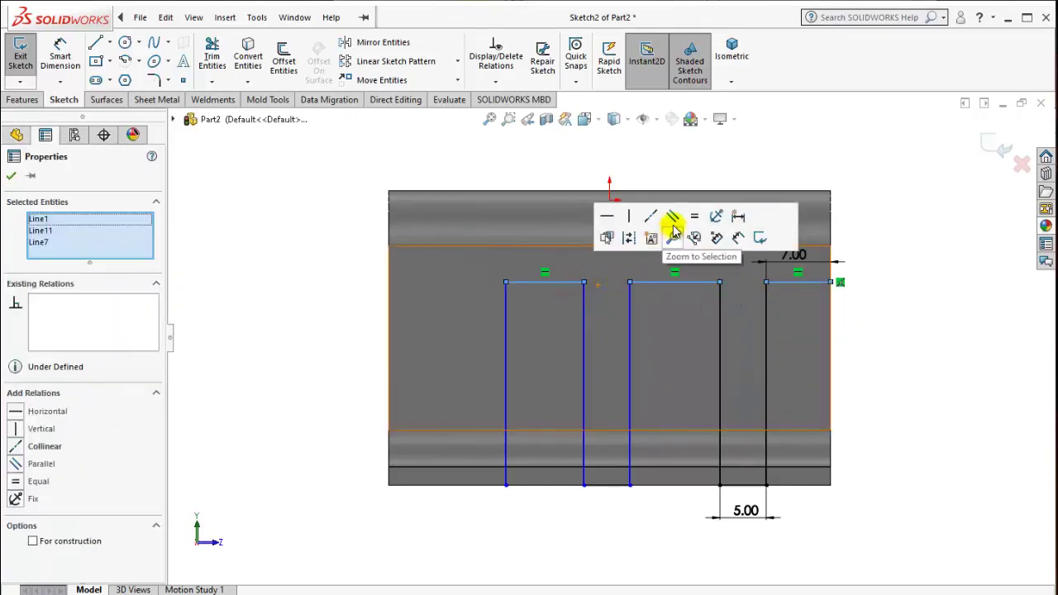
click(694, 218)
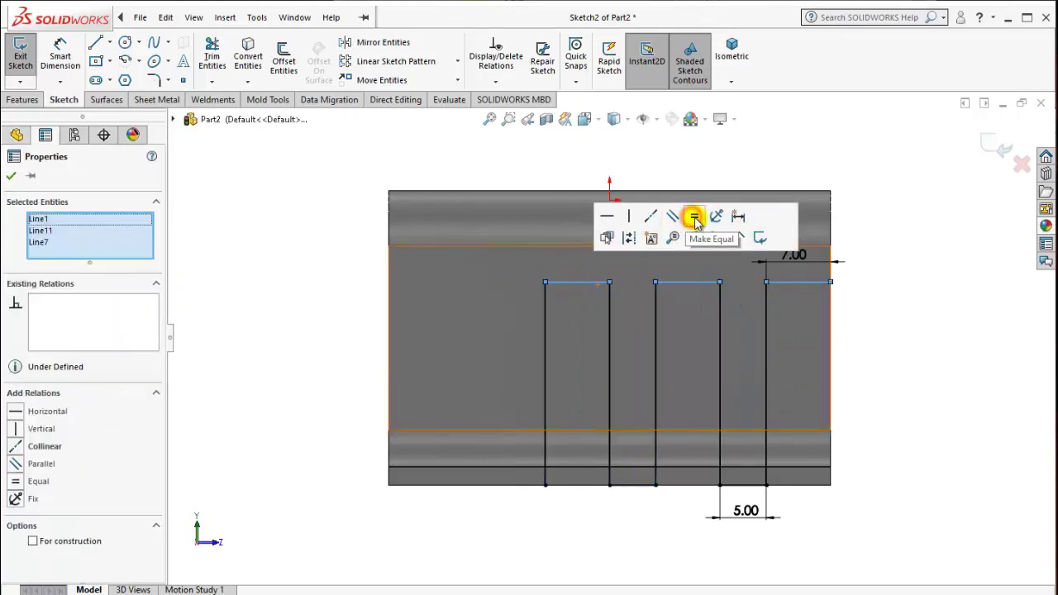
click(959, 359)
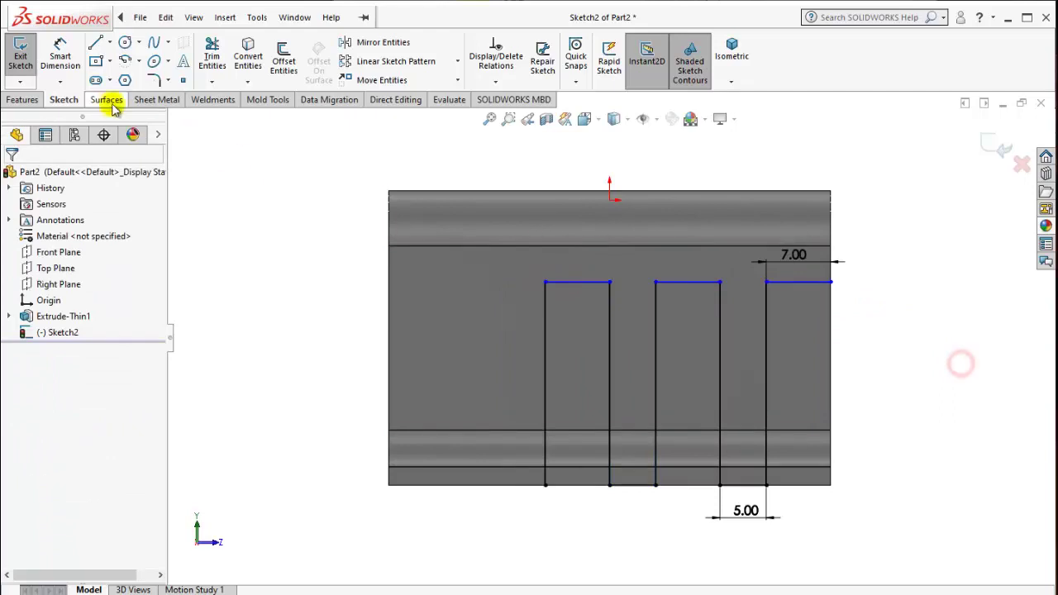
Draw a fourth slot on the left, rising from the bottom edge, across, and back down.
click(99, 46)
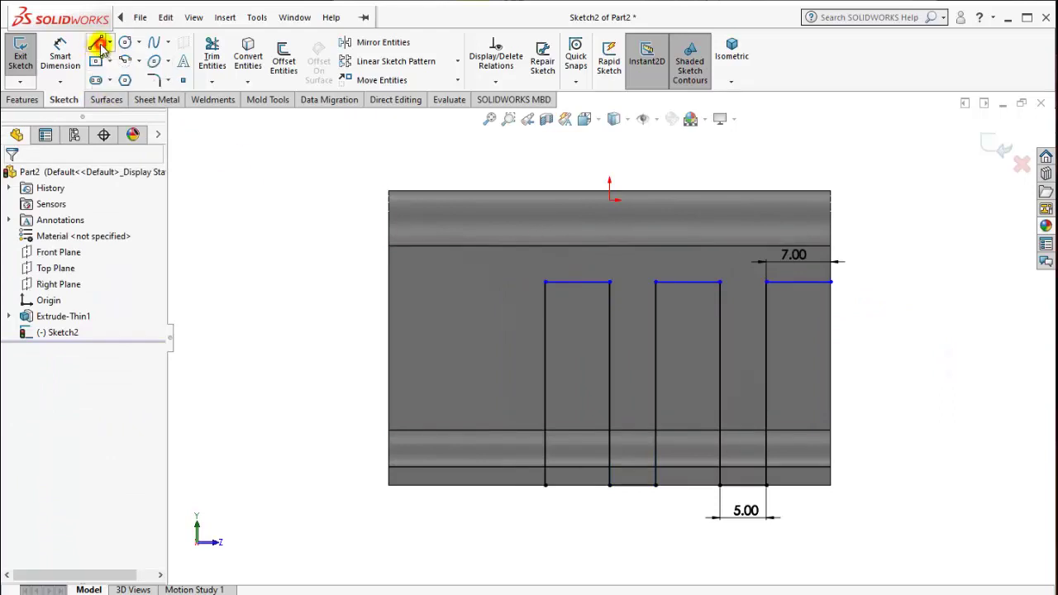
click(544, 485)
click(492, 485)
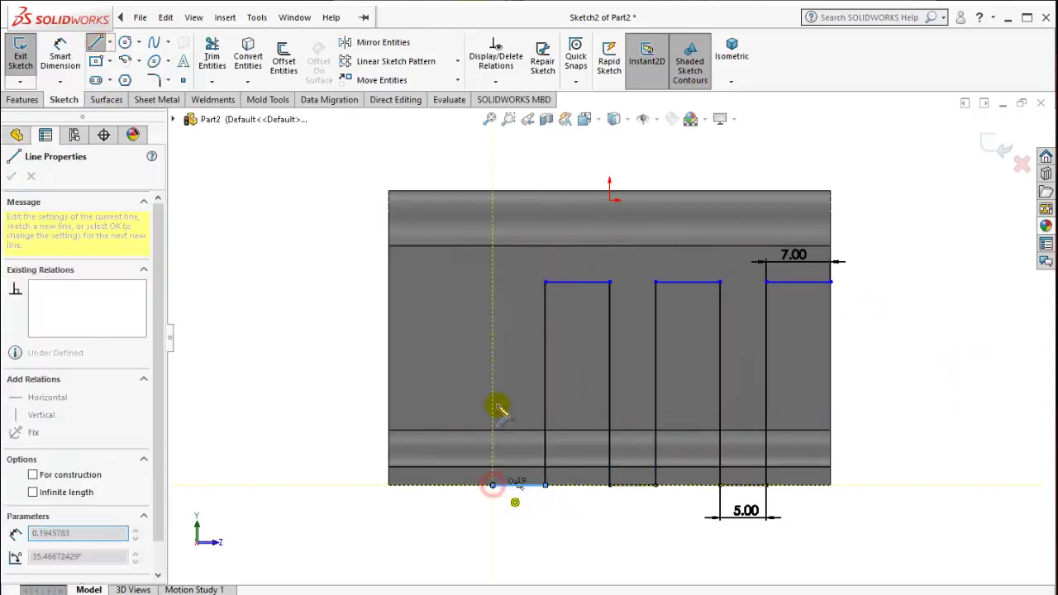
click(493, 283)
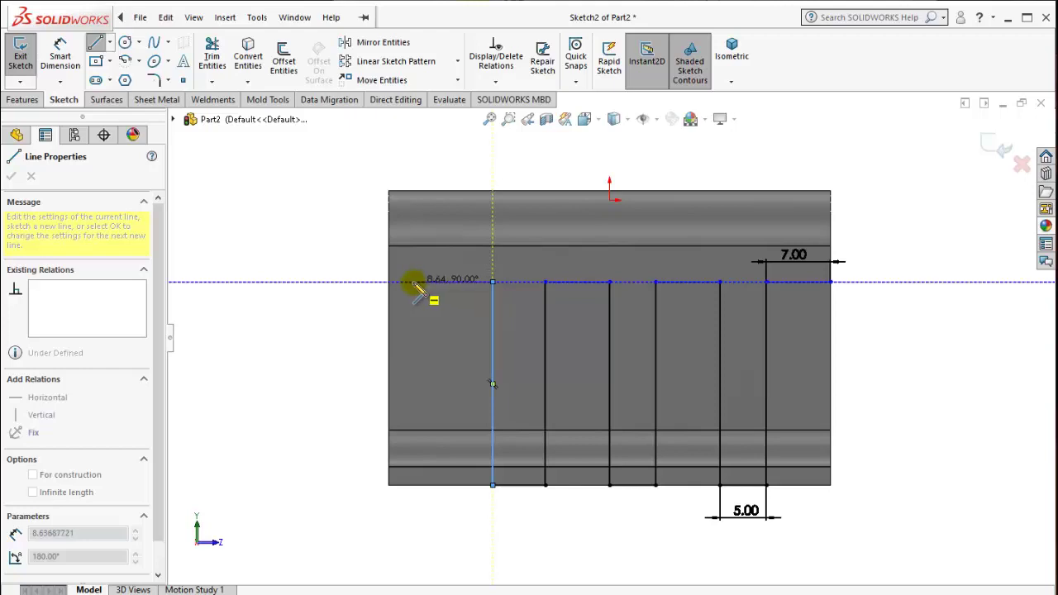
click(413, 282)
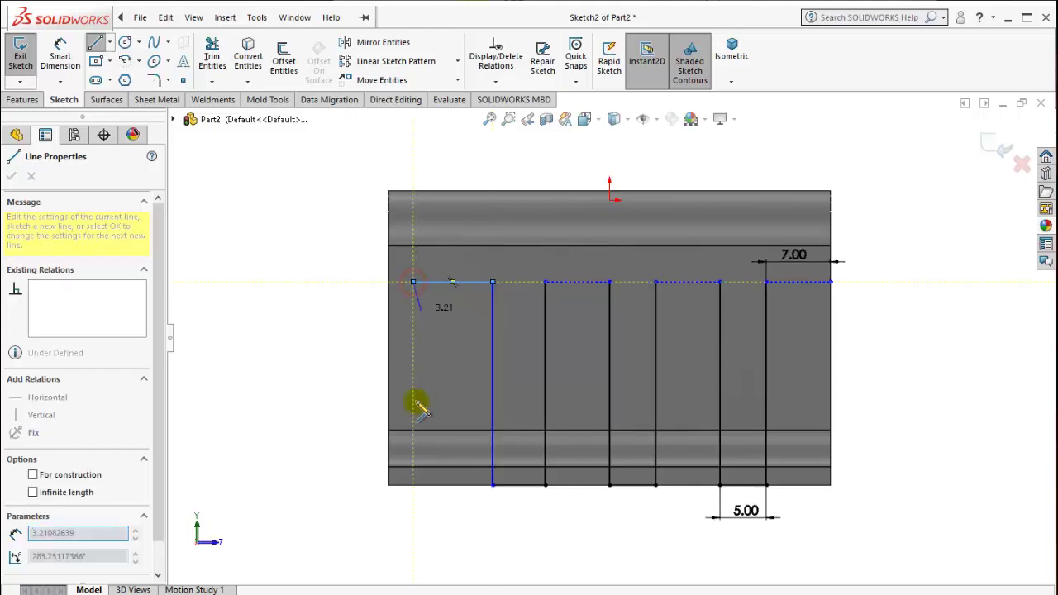
click(413, 484)
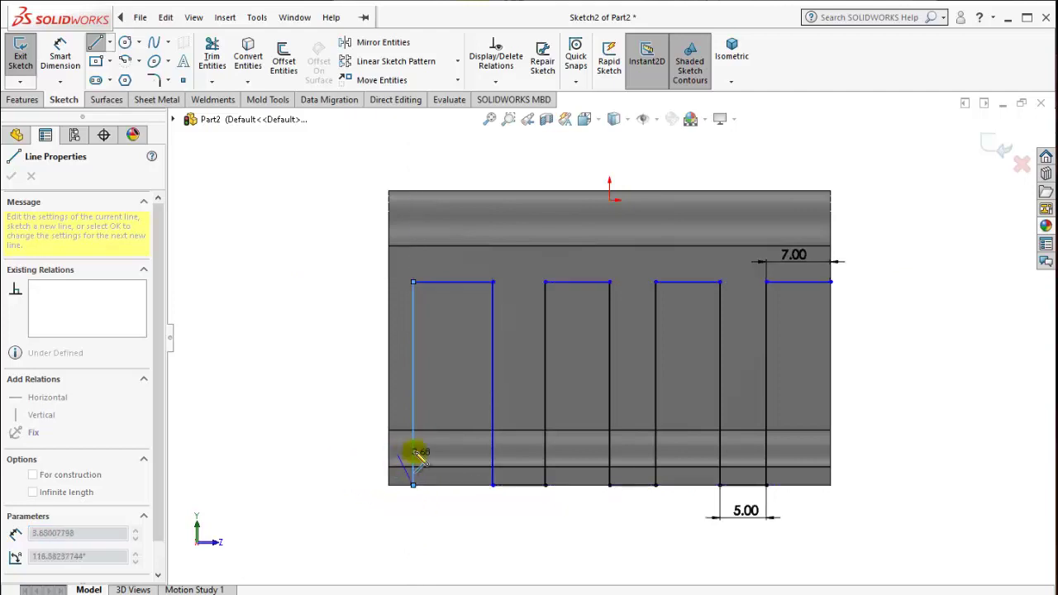
key(Escape)
Make the new slot's top edge equal to the rightmost slot's top edge.
click(453, 282)
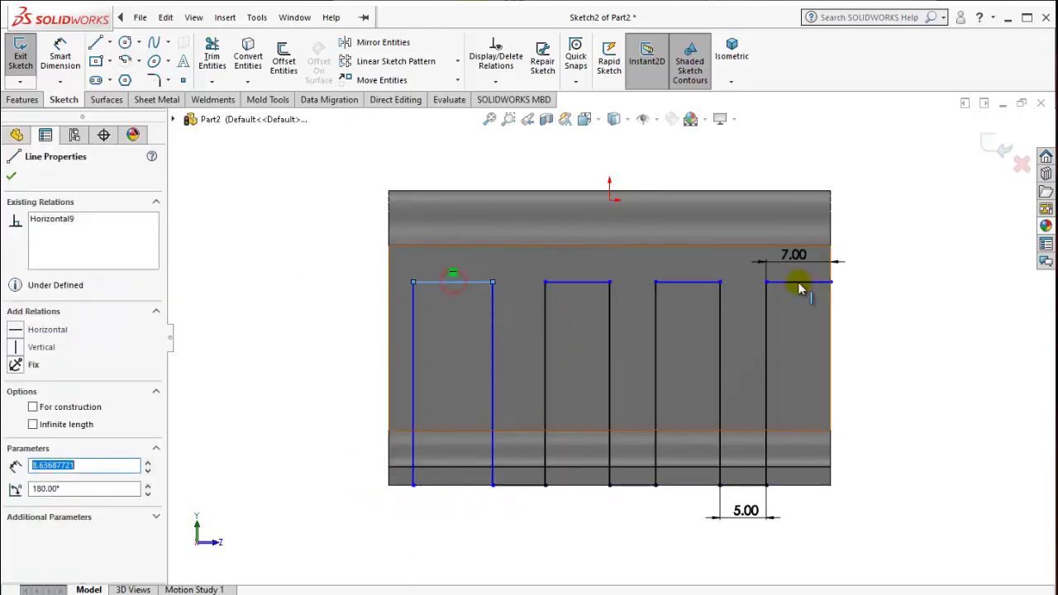
ctrl+click(796, 282)
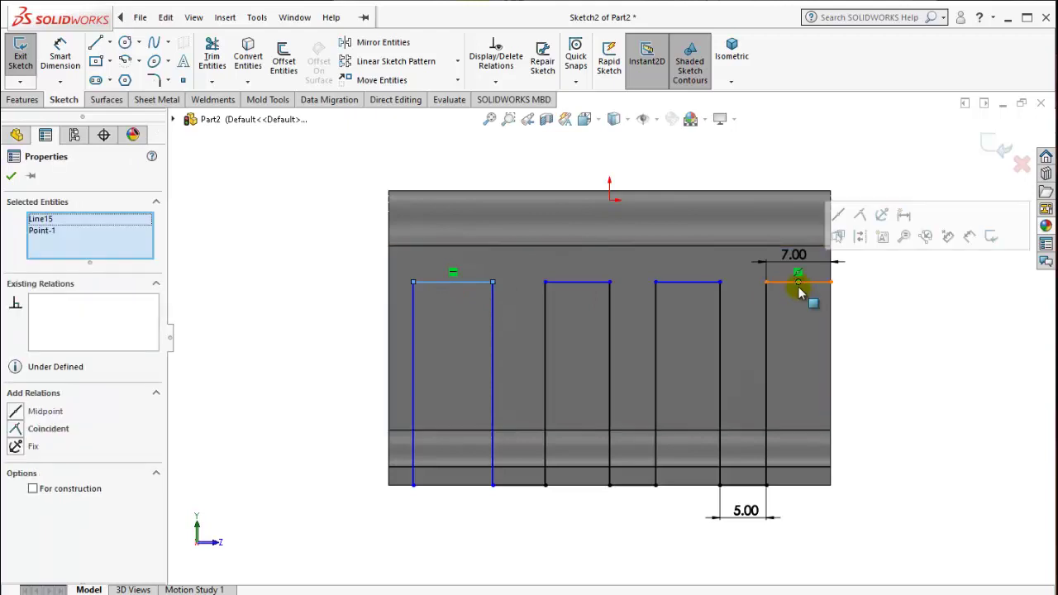
click(897, 337)
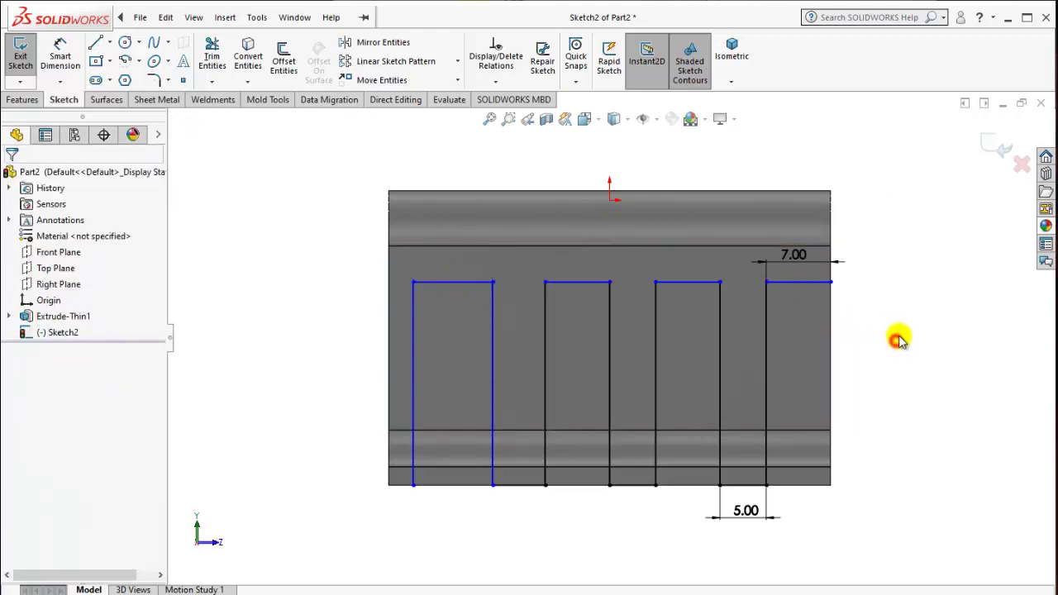
click(777, 283)
ctrl+click(471, 282)
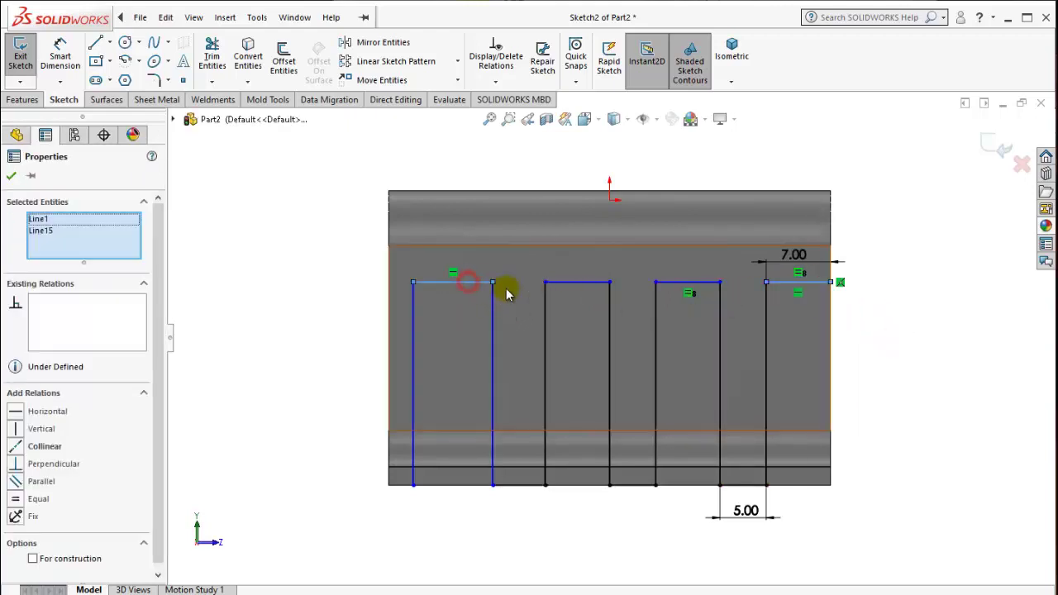
click(616, 219)
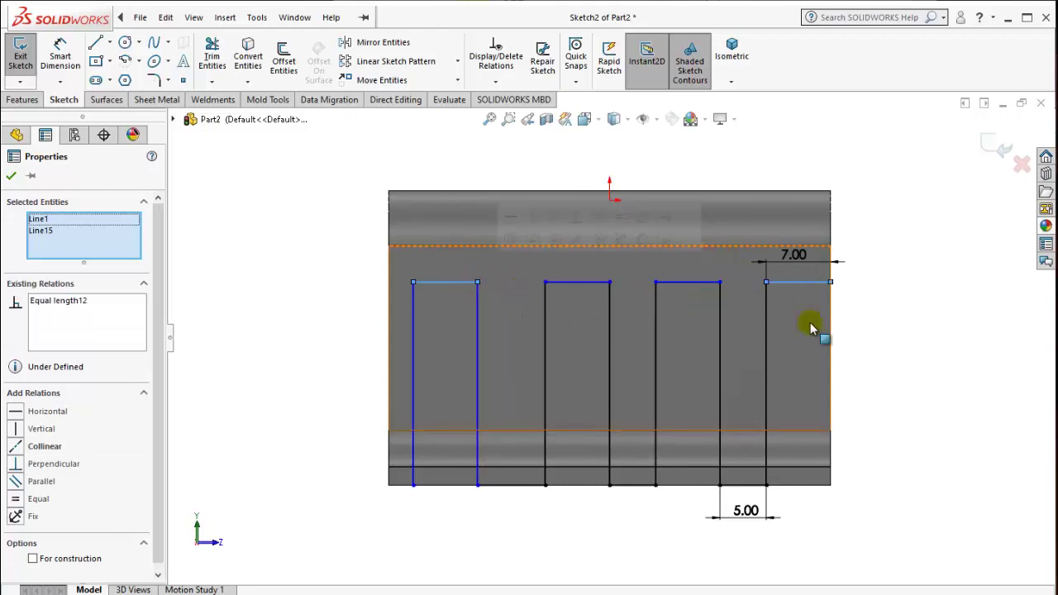
click(903, 396)
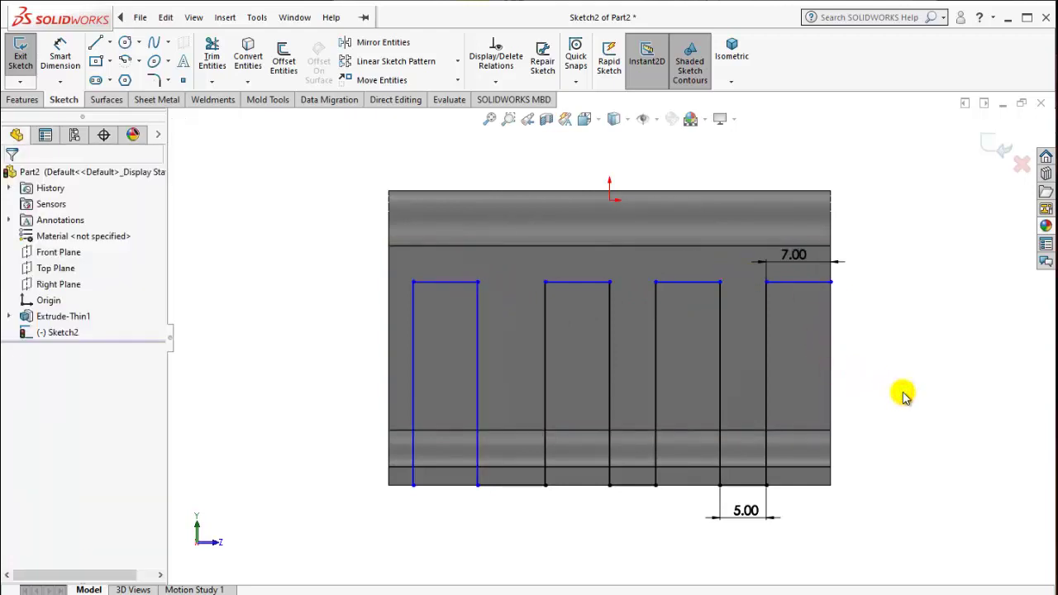
Make the new slot's bottom gap equal to the 5 mm gap.
click(746, 491)
ctrl+click(513, 489)
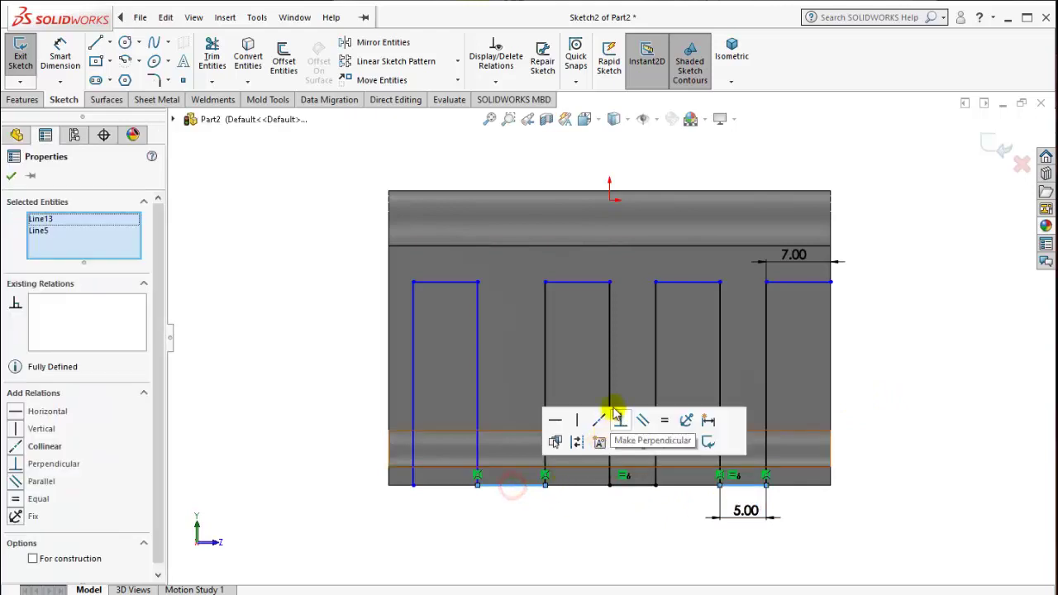
click(665, 420)
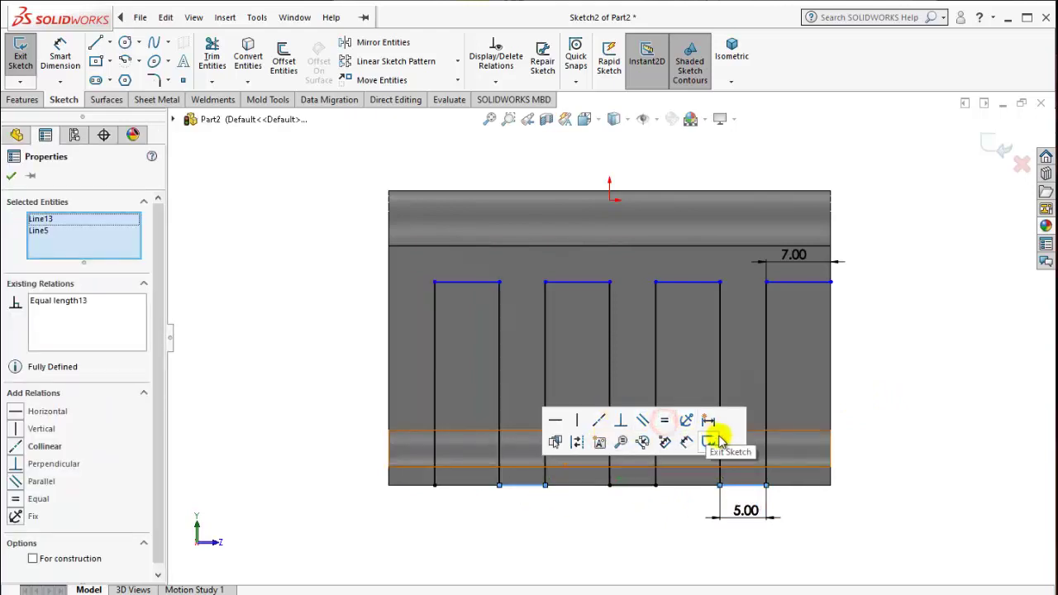
click(907, 422)
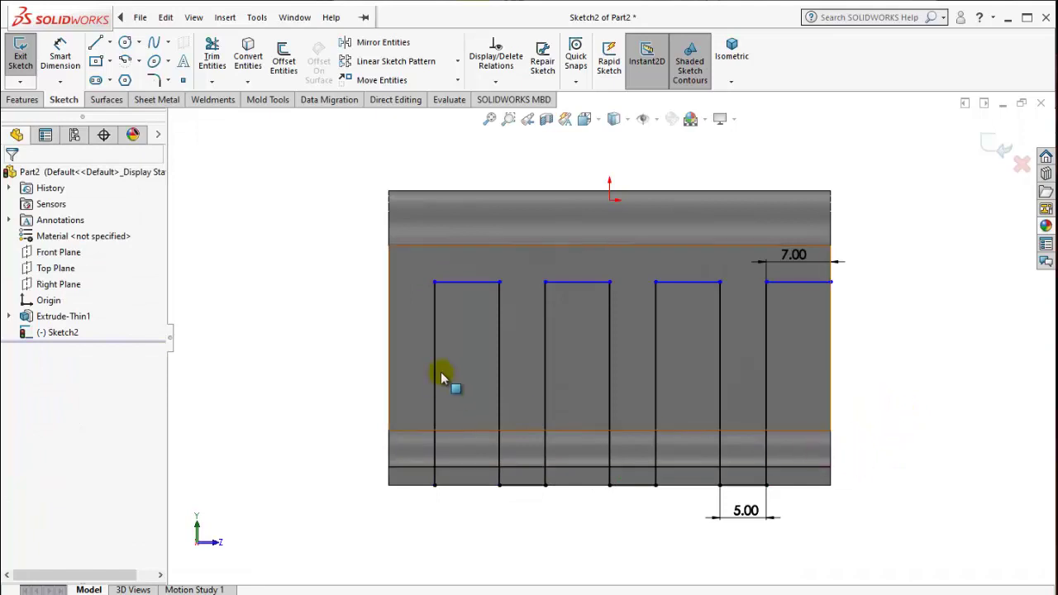
Close the profile with lines down the left, 48 mm across below the part, and up the right.
click(435, 485)
click(388, 485)
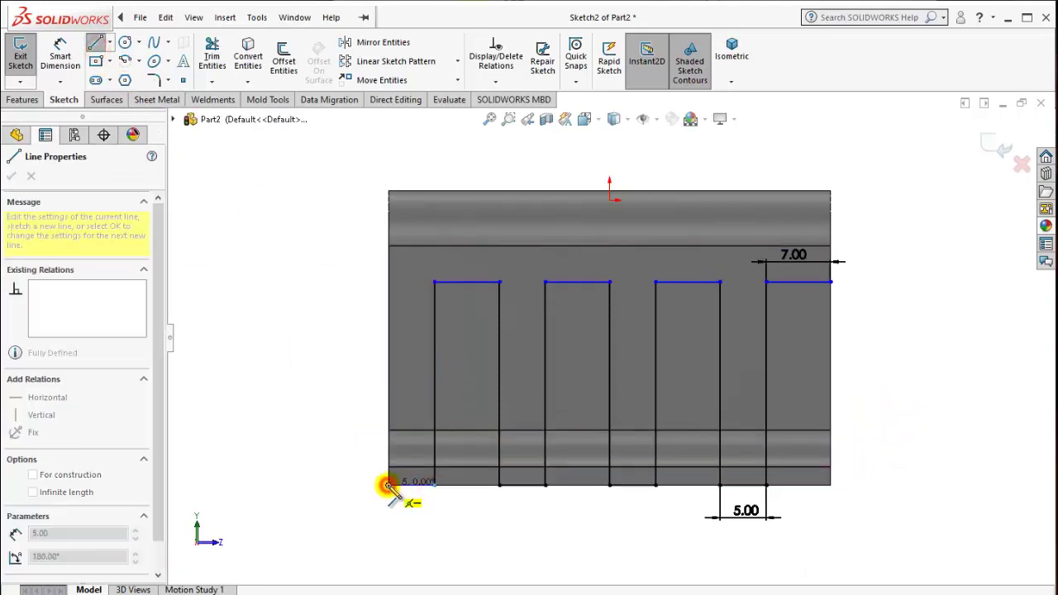
click(389, 526)
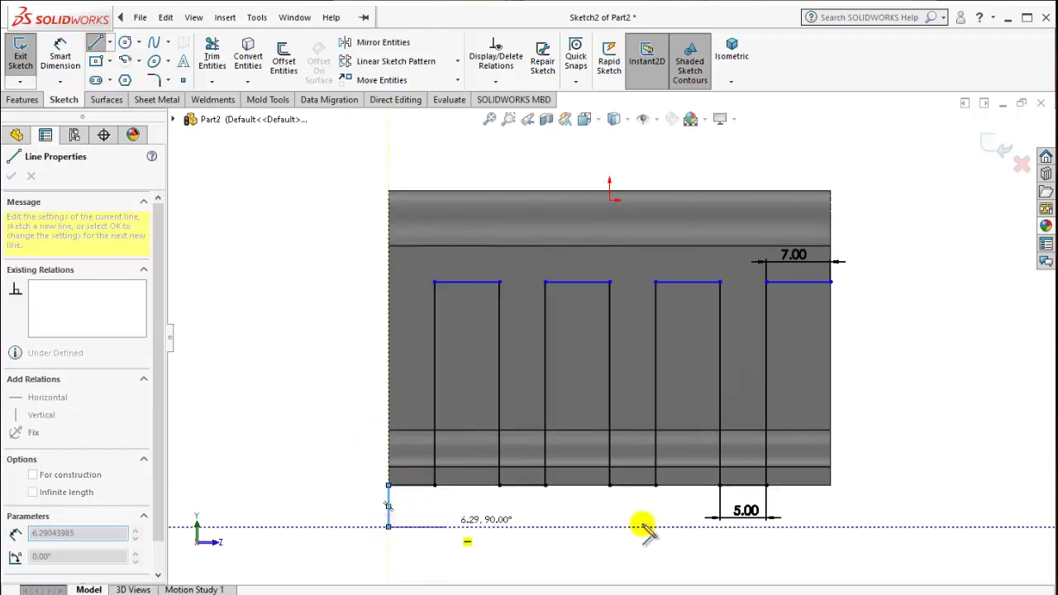
click(830, 527)
click(831, 283)
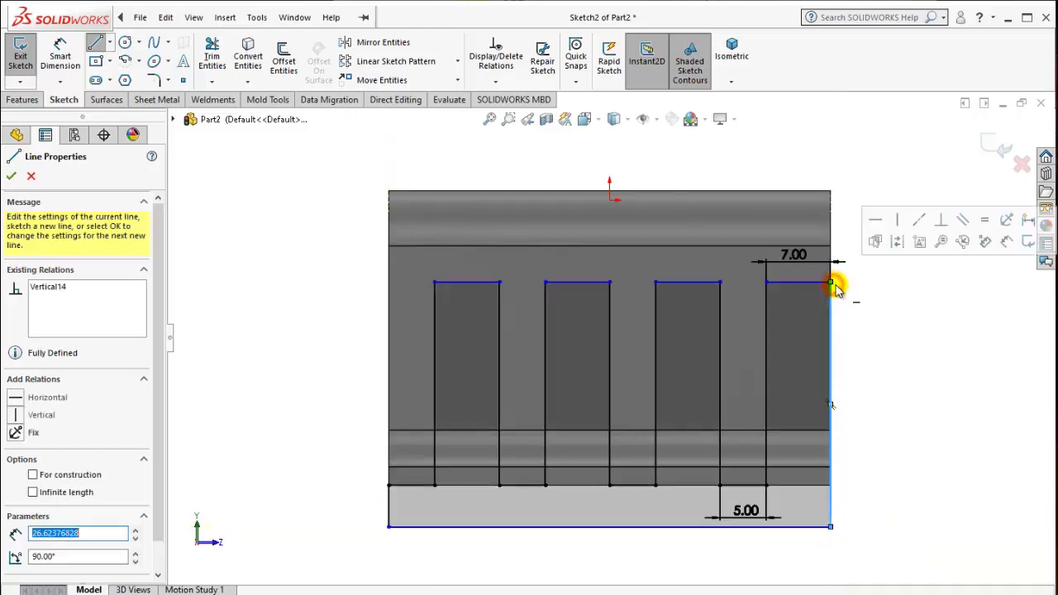
key(Escape)
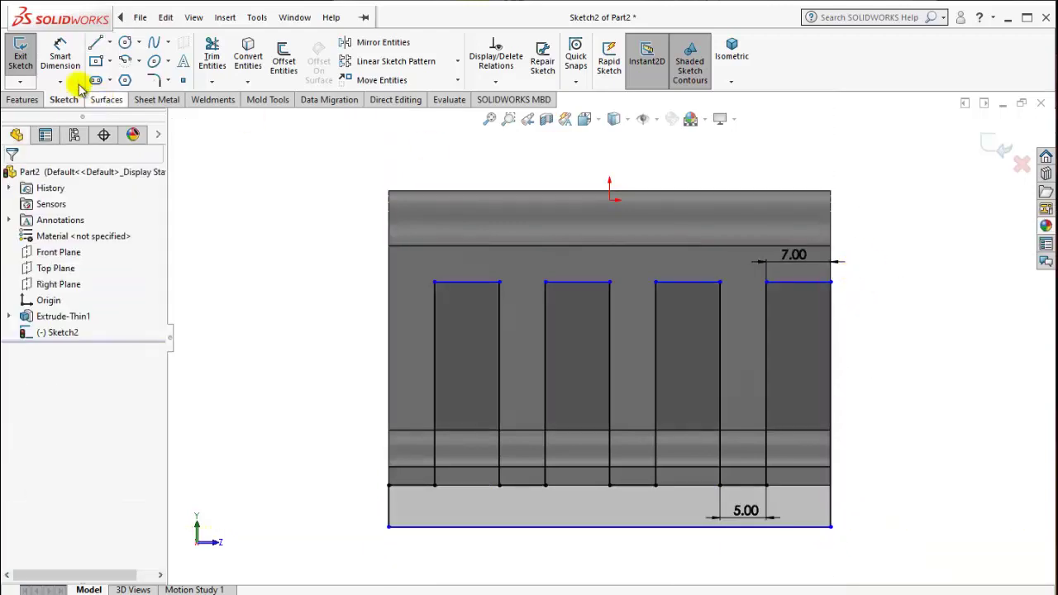
Dimension the slot depth from the bottom edge to the slot top at 23 mm.
click(60, 54)
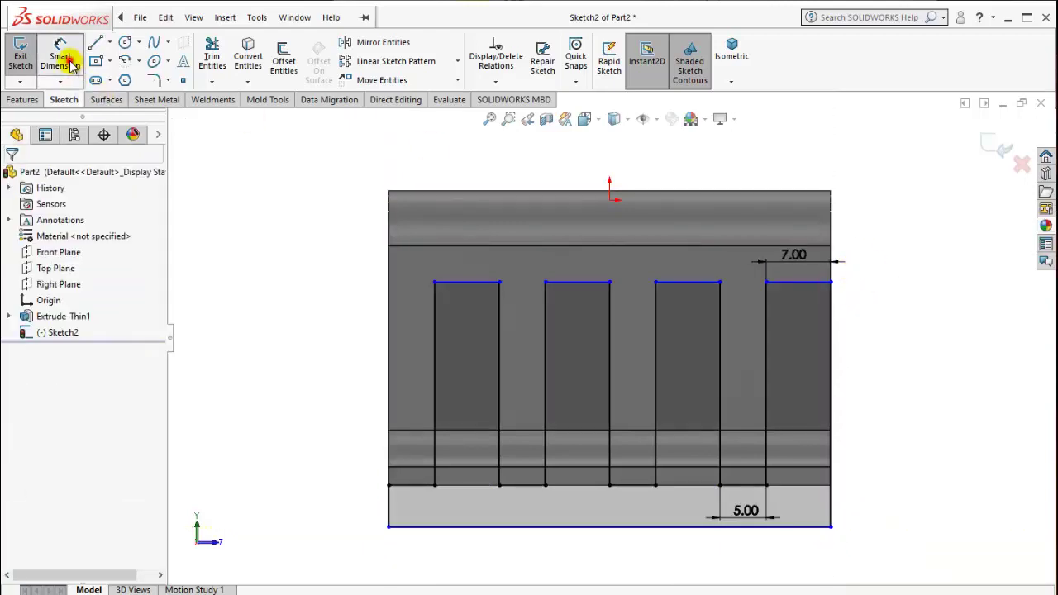
click(804, 485)
click(814, 283)
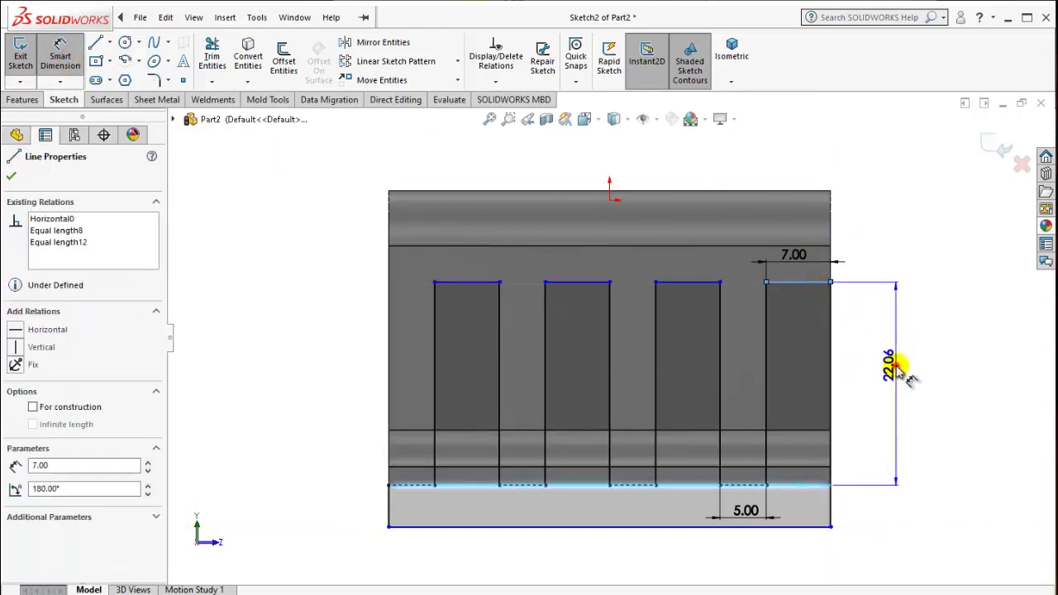
click(909, 368)
text(23)
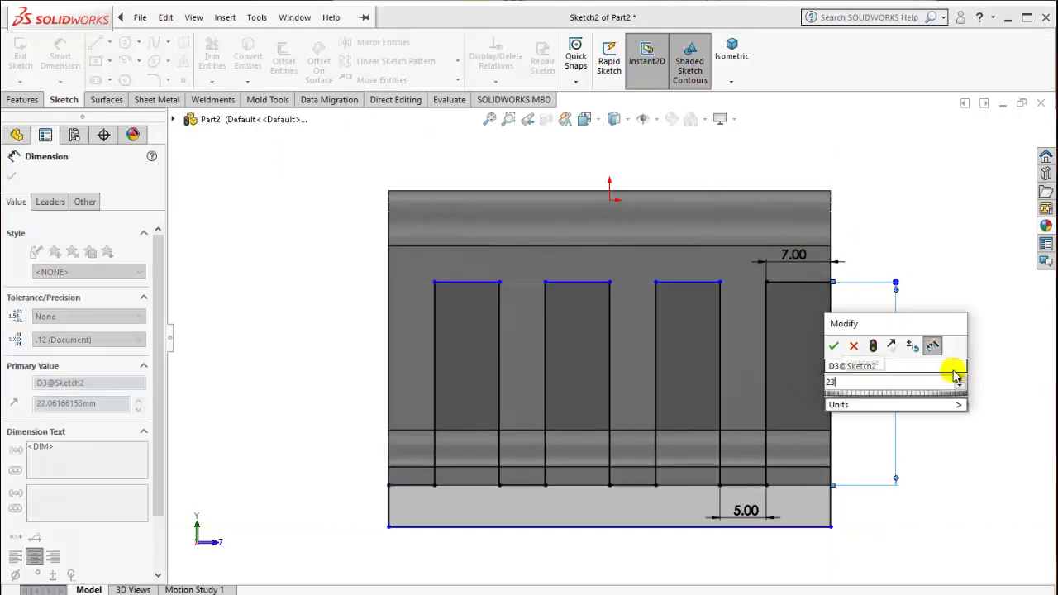
key(Return)
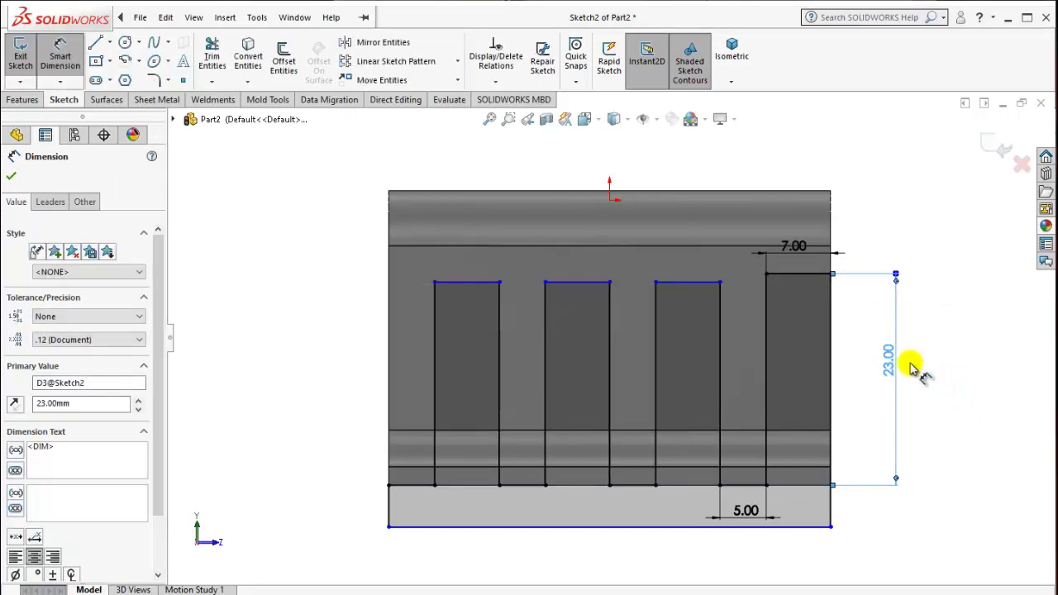
key(Escape)
Make the four slot top edges collinear.
click(802, 274)
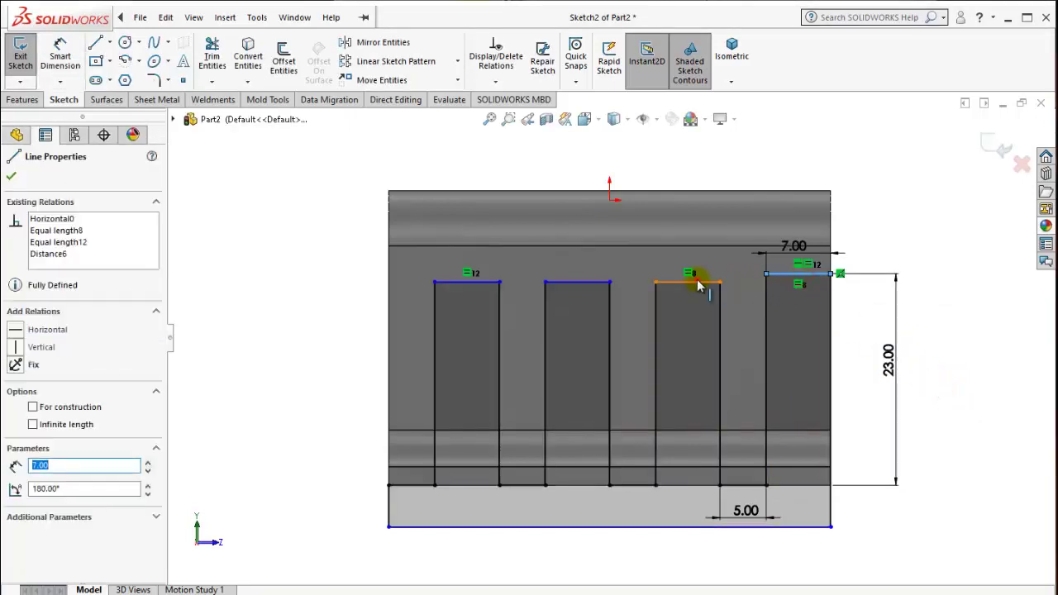
click(698, 284)
ctrl+click(591, 283)
ctrl+click(480, 283)
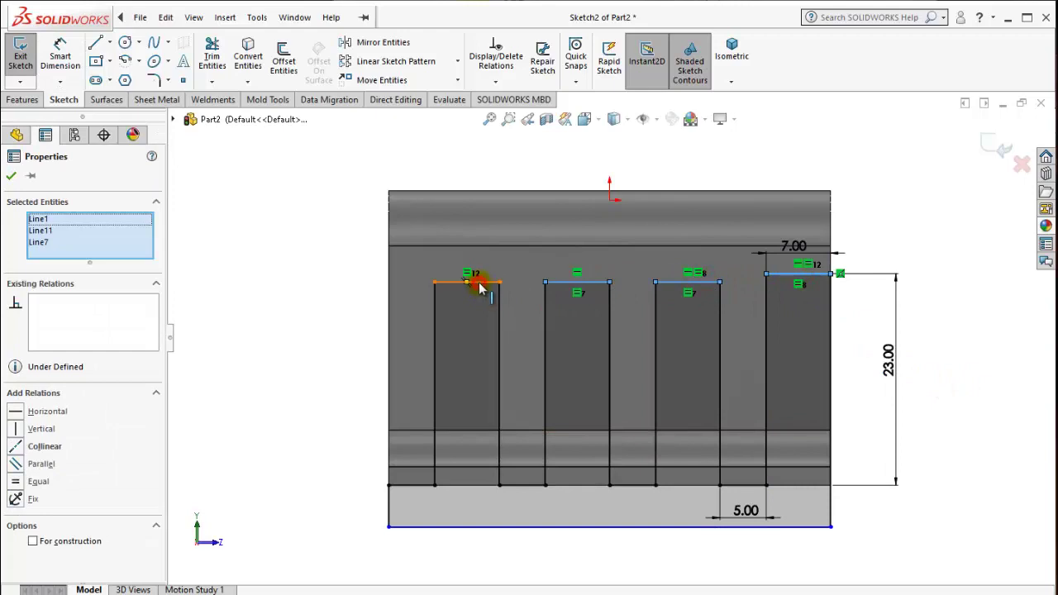
click(565, 218)
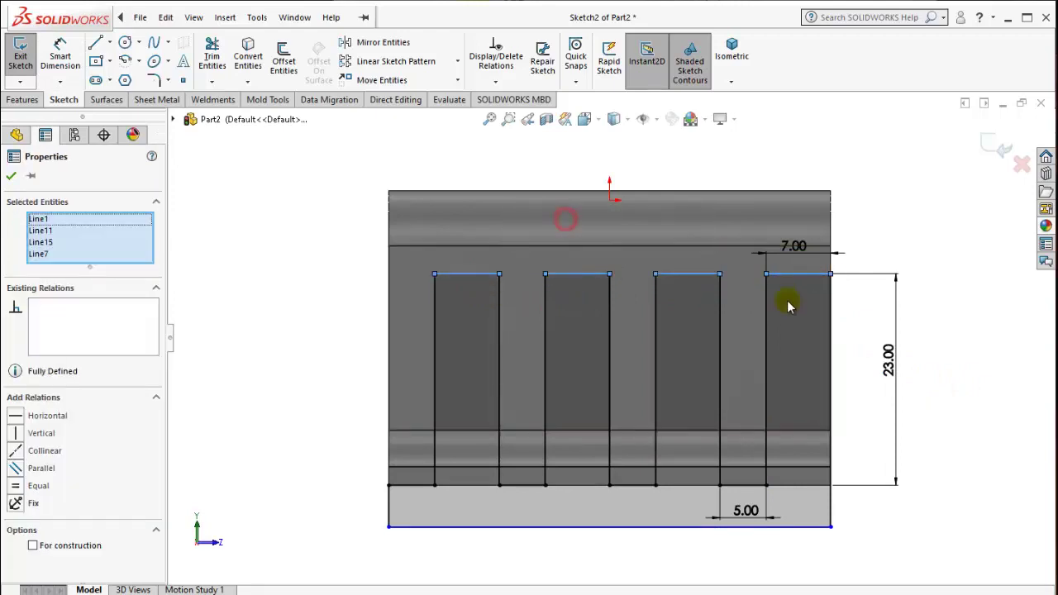
click(951, 334)
Extrude-cut the sketch Through All - Both, leaving four separate bent strips.
click(732, 51)
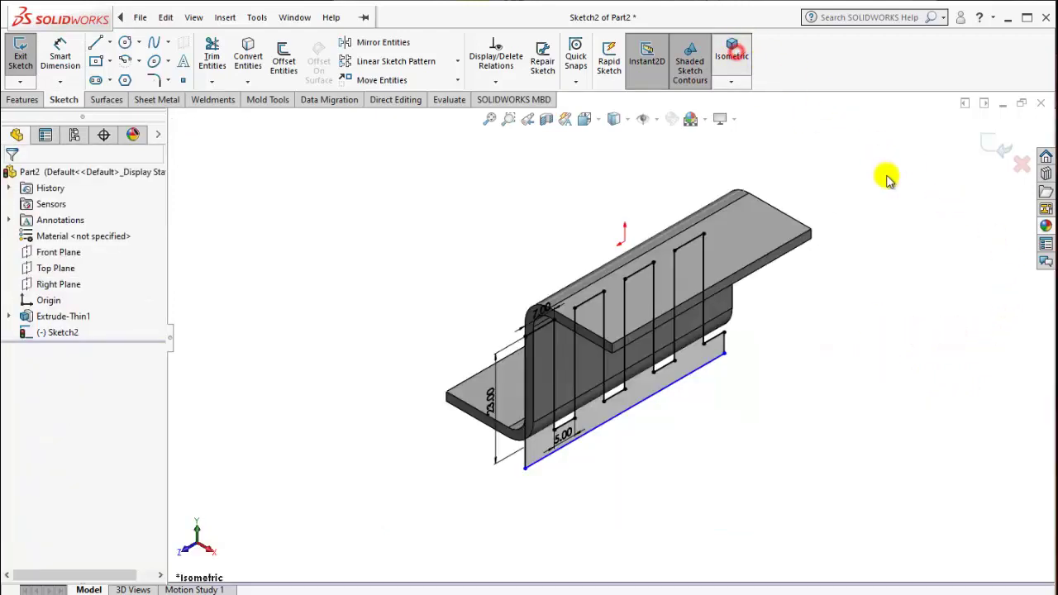
click(30, 102)
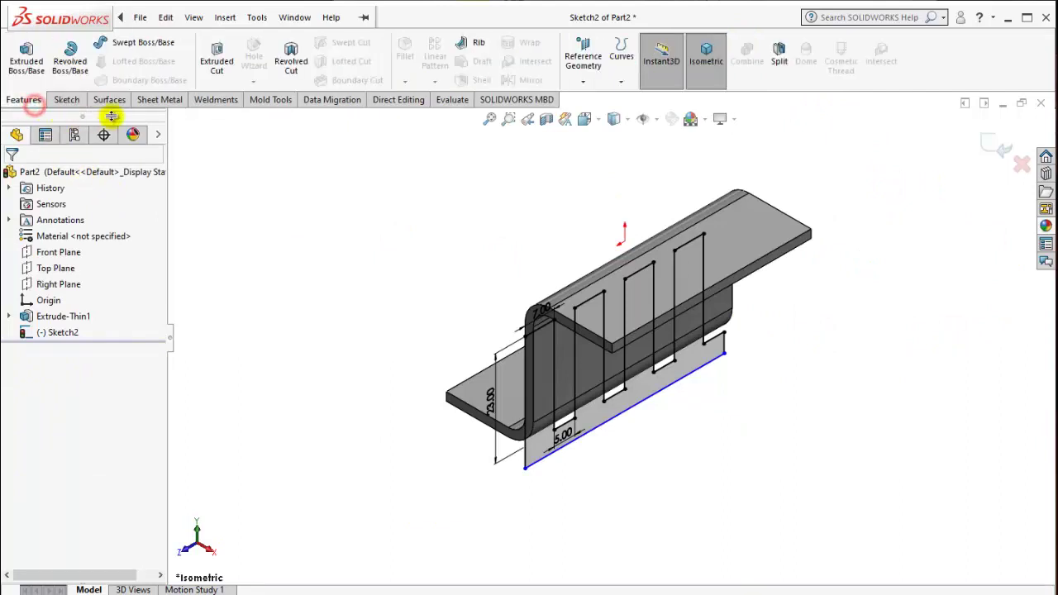
click(217, 58)
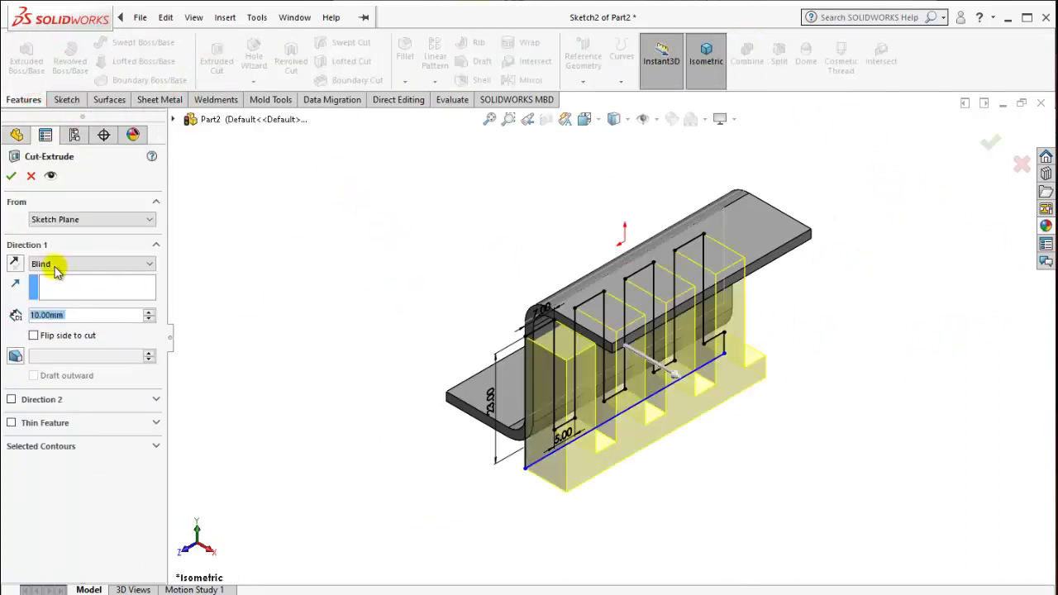
click(55, 266)
click(114, 295)
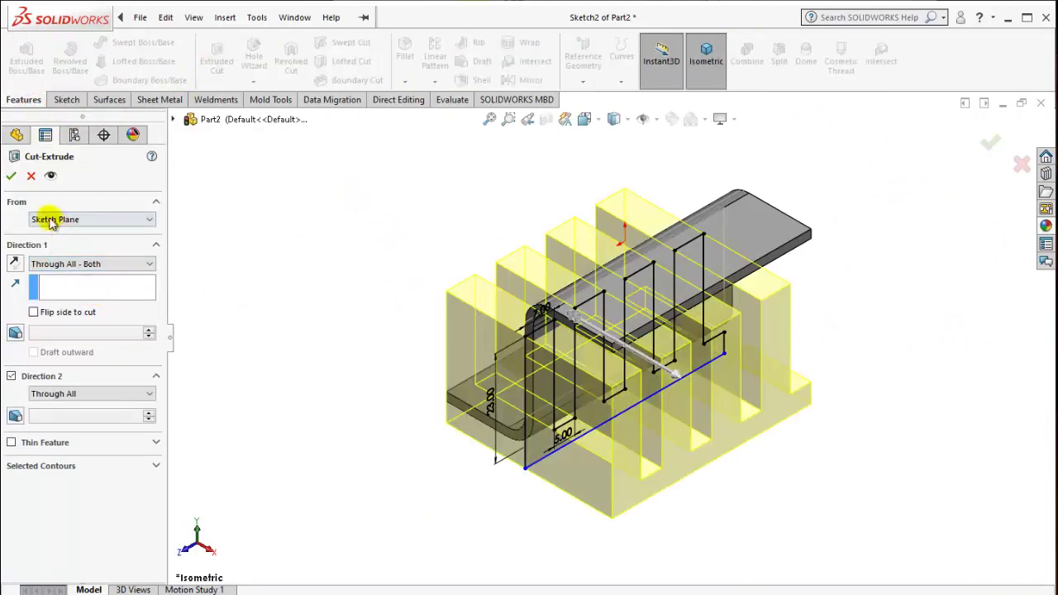
key(Return)
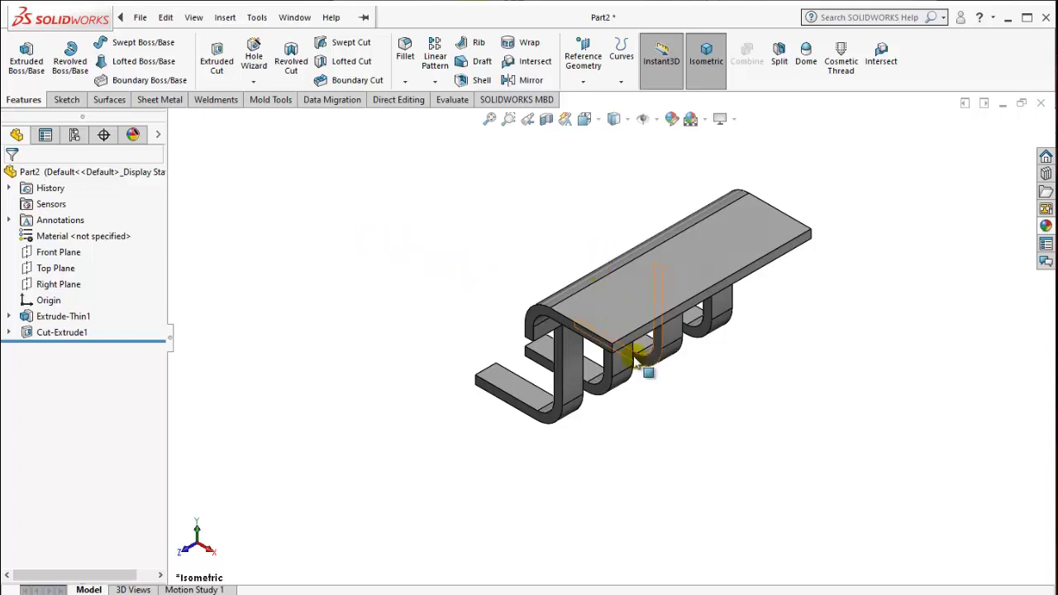
Orbit the tined clip part so its front faces the viewer.
mouse_move(633, 354)
middle_down()
mouse_move(808, 303)
mouse_move(794, 371)
mouse_move(802, 417)
middle_up()
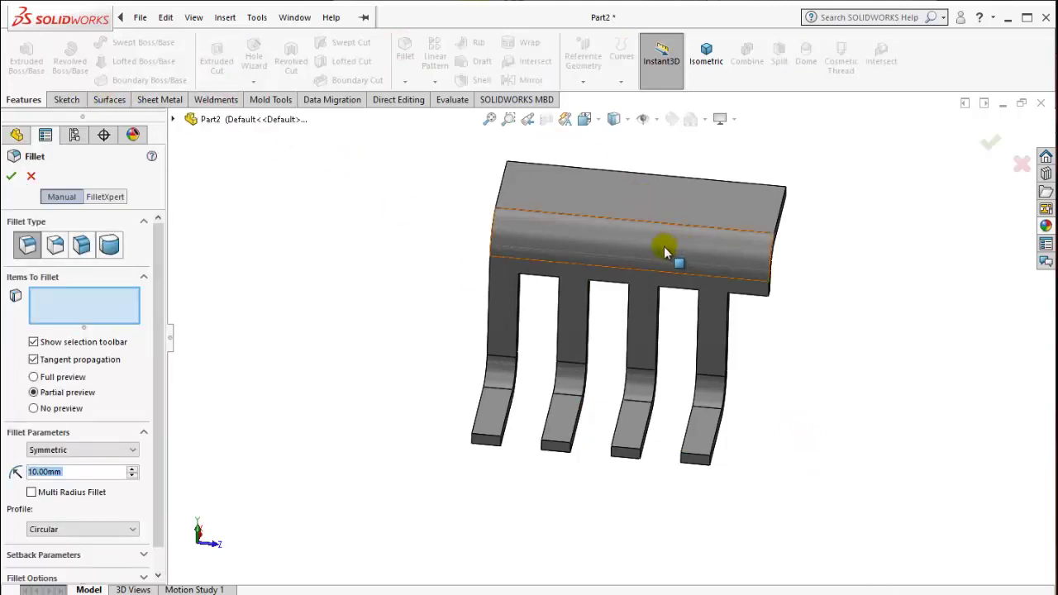
Set the fillet radius to 3 mm and remove the mistakenly picked bend face.
mouse_move(668, 248)
middle_down()
mouse_move(780, 229)
mouse_move(725, 295)
middle_up()
scroll(726, 295, down, 3)
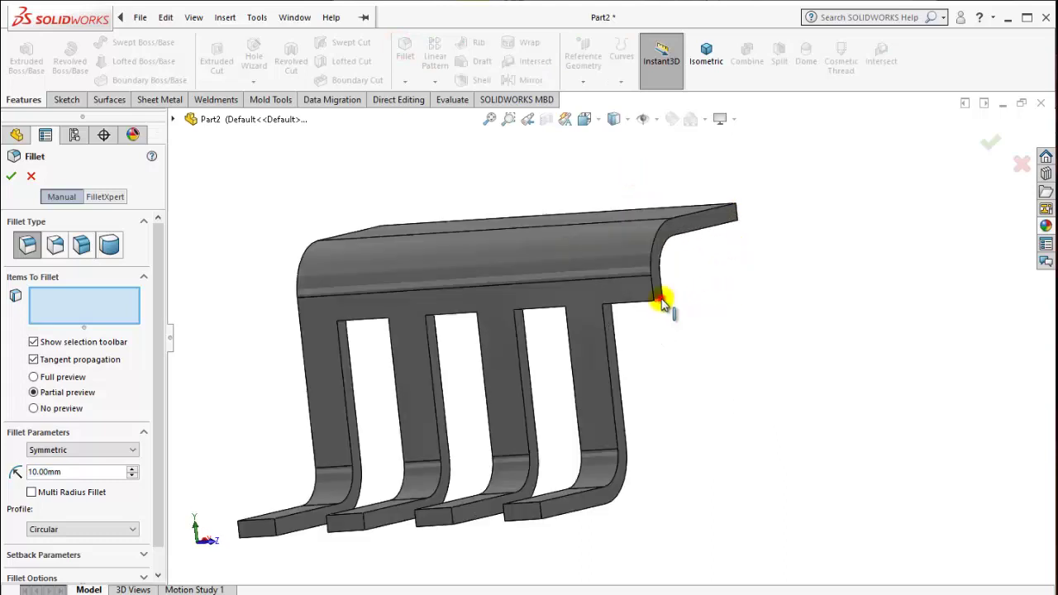
click(661, 299)
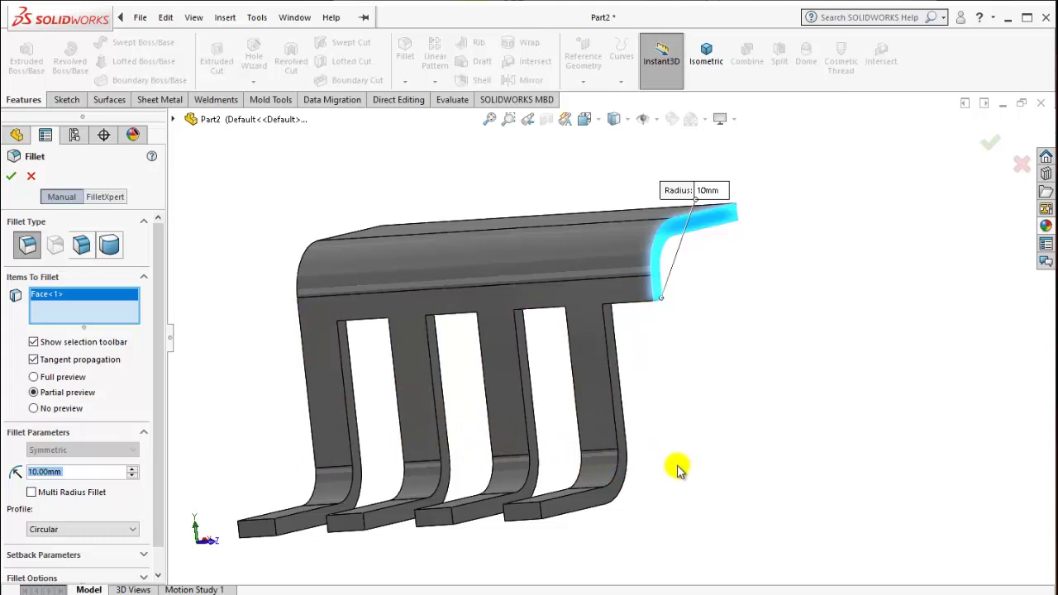
text(3)
key(Return)
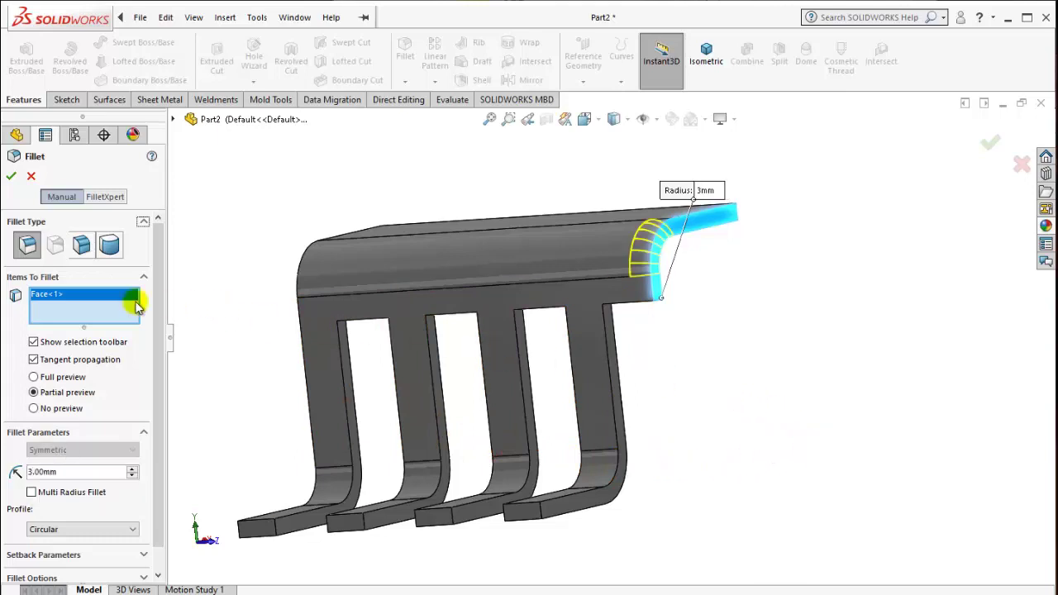
right_click(89, 289)
click(120, 322)
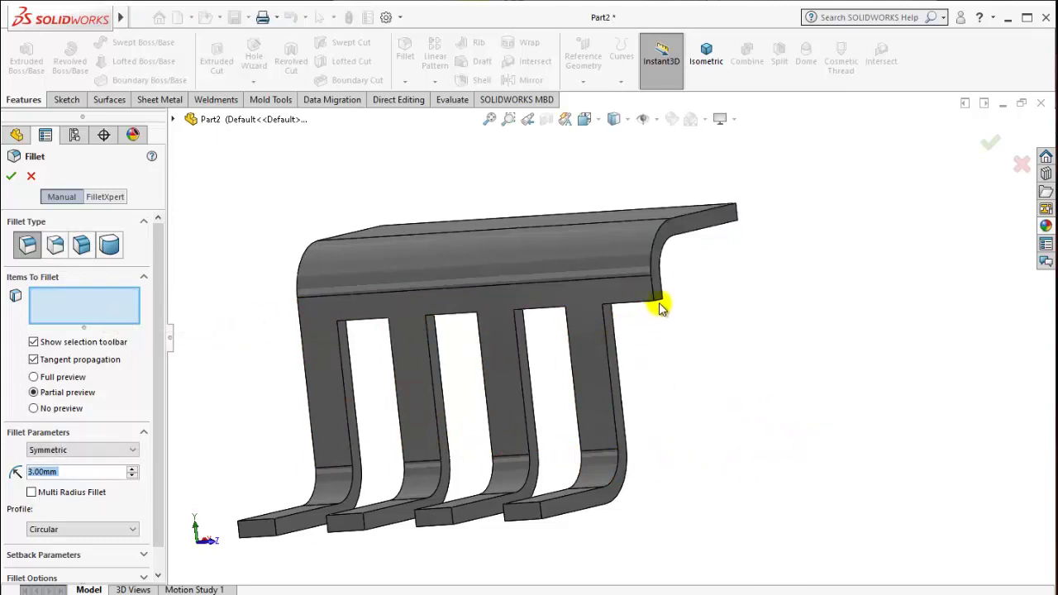
Round three top-flange edges with the 3 mm fillet, then repeat the Fillet command.
click(660, 304)
mouse_move(676, 330)
middle_down()
mouse_move(716, 324)
mouse_move(668, 337)
mouse_move(721, 278)
middle_up()
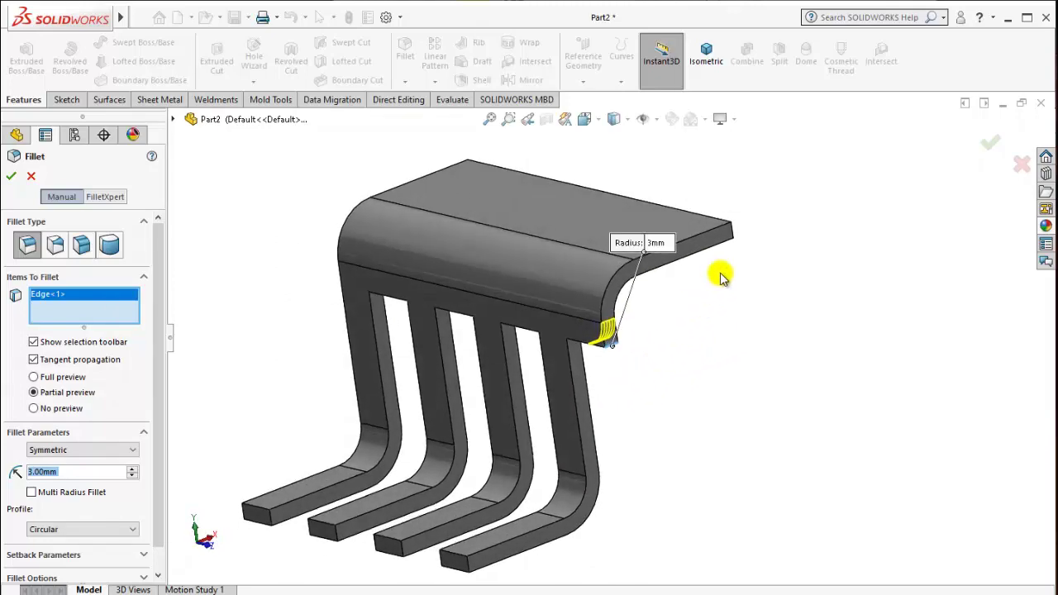
click(732, 232)
mouse_move(579, 229)
middle_down()
mouse_move(642, 206)
mouse_move(331, 223)
middle_up()
click(320, 225)
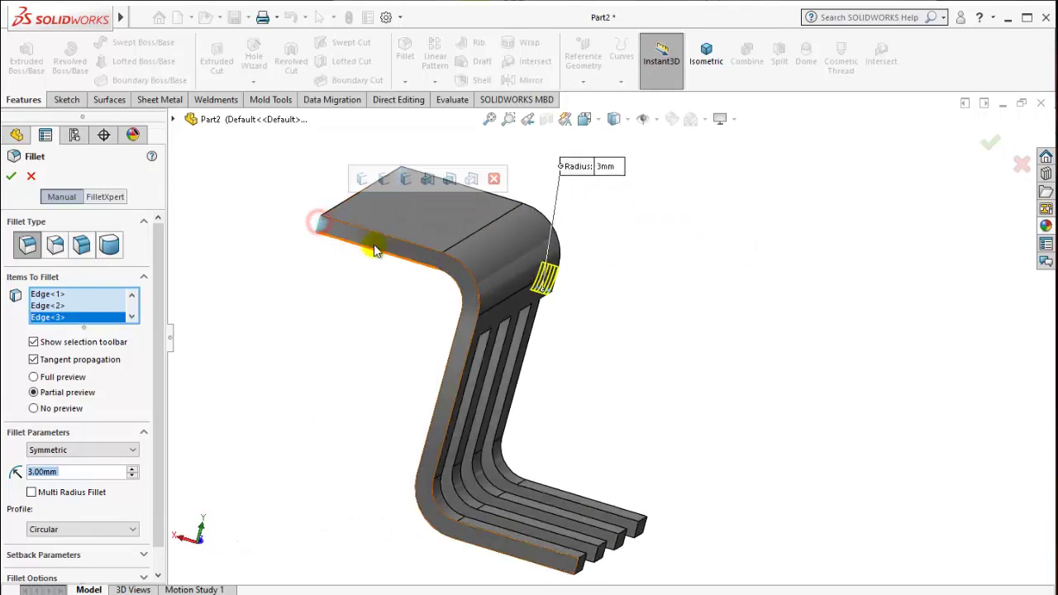
mouse_move(463, 303)
middle_down()
mouse_move(356, 260)
mouse_move(338, 267)
middle_up()
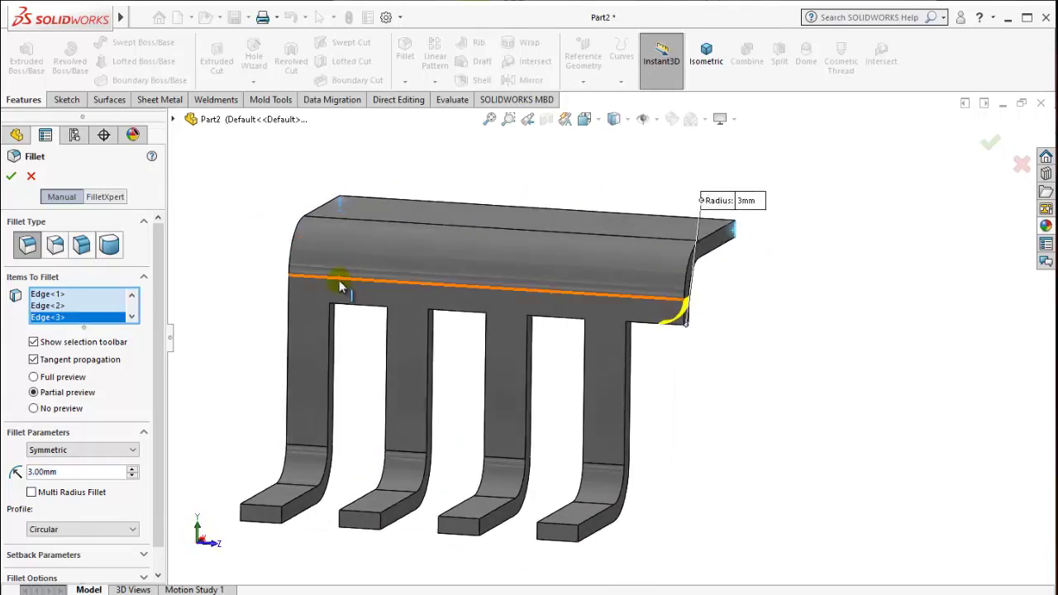
click(12, 175)
scroll(681, 370, up, 3)
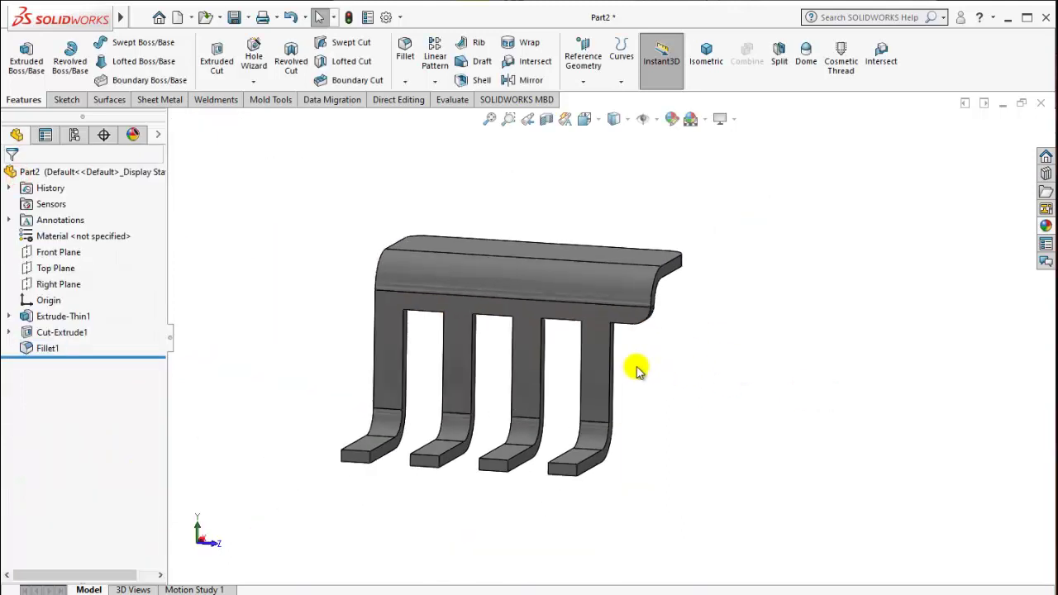
mouse_move(633, 366)
middle_down()
mouse_move(559, 362)
mouse_move(591, 342)
mouse_move(567, 422)
middle_up()
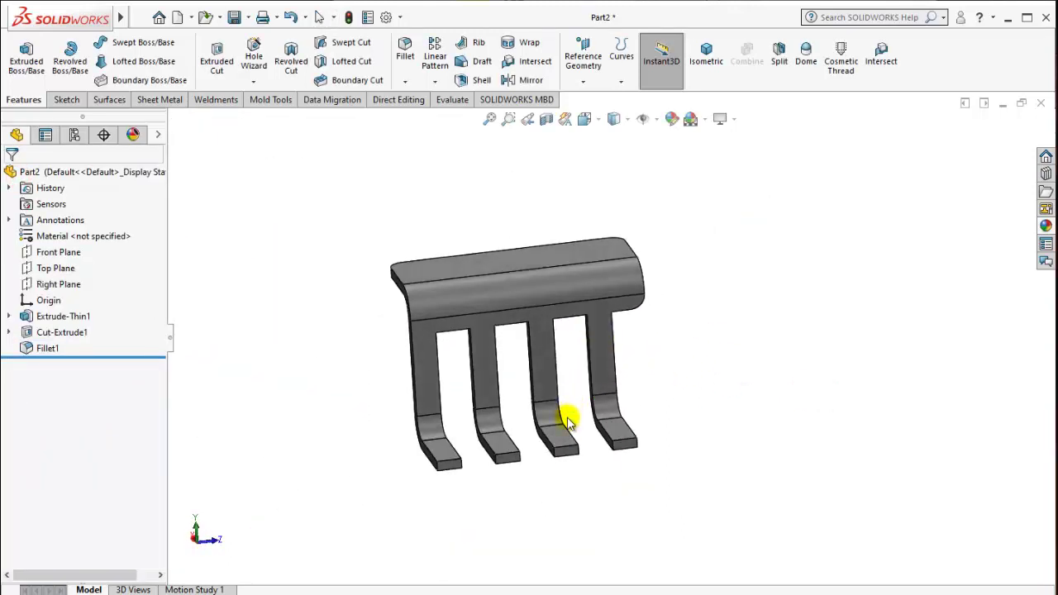
key(Return)
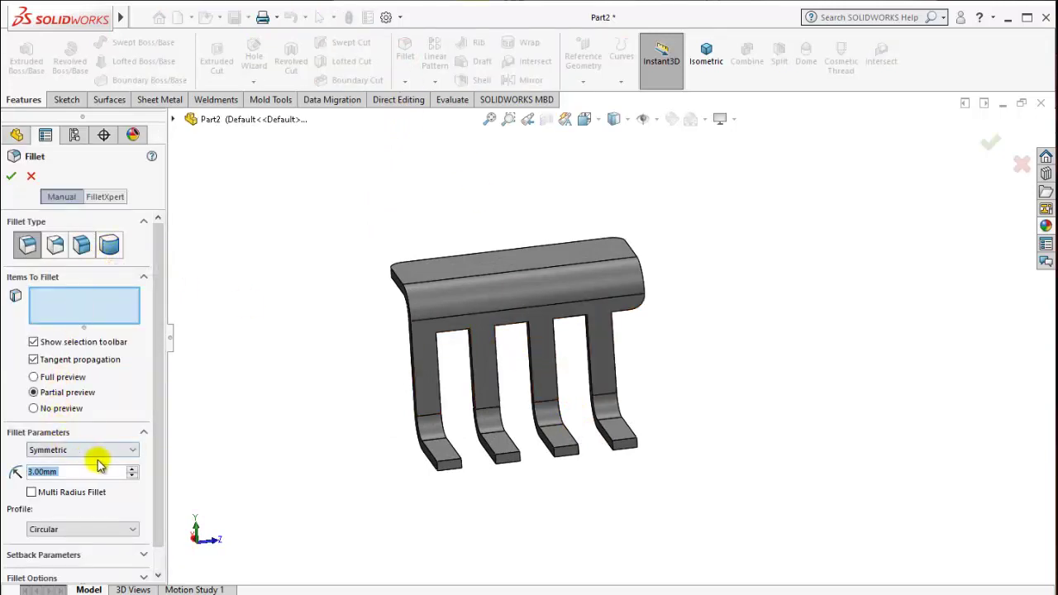
Fillet the tine-tip edges at 2.5 mm, using connected-edge selection across all four tines.
text(2.5)
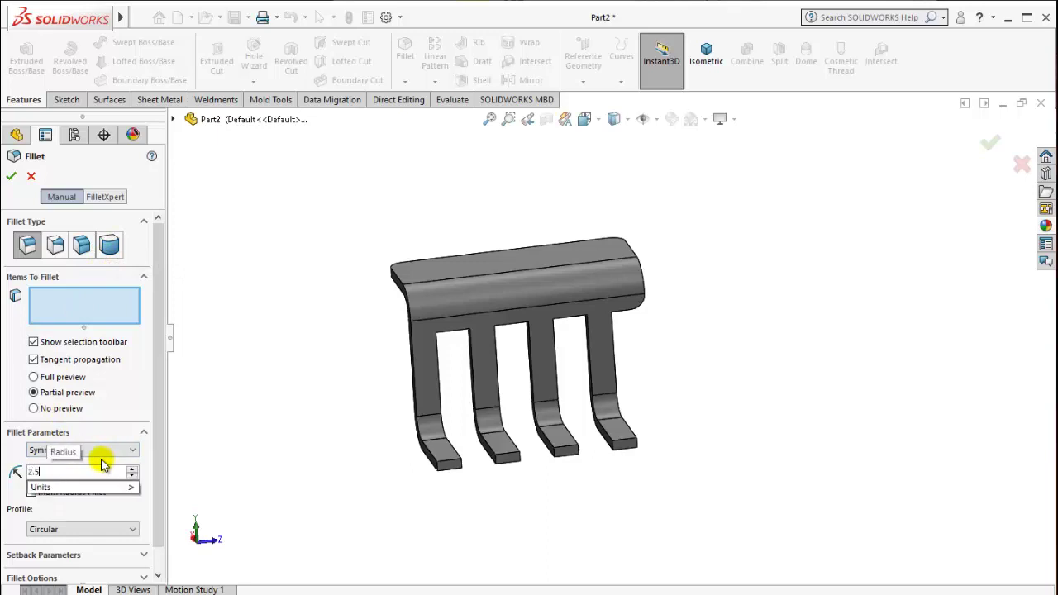
click(272, 428)
scroll(522, 435, down, 3)
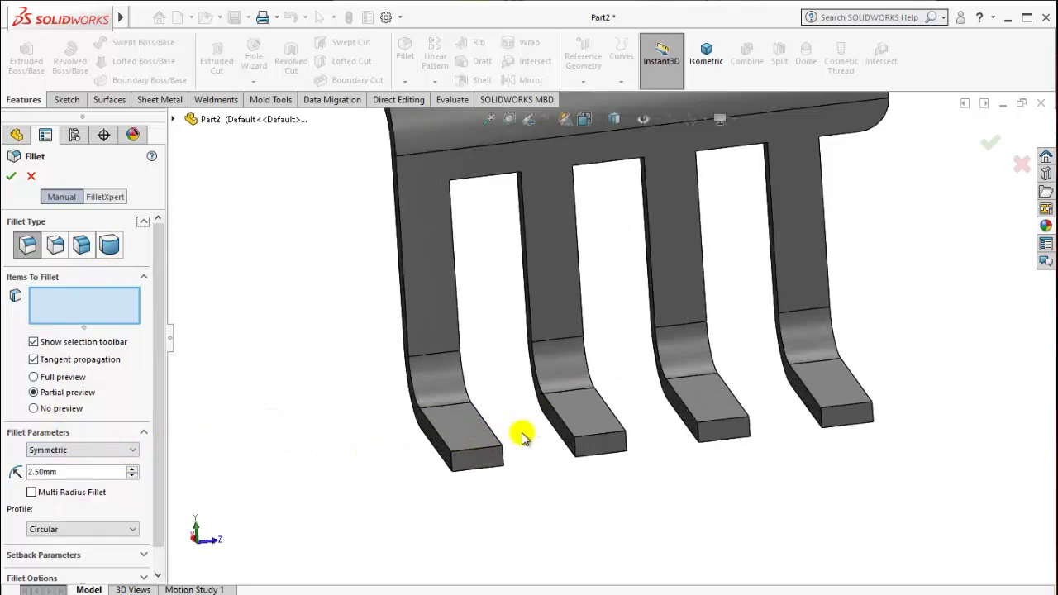
click(460, 460)
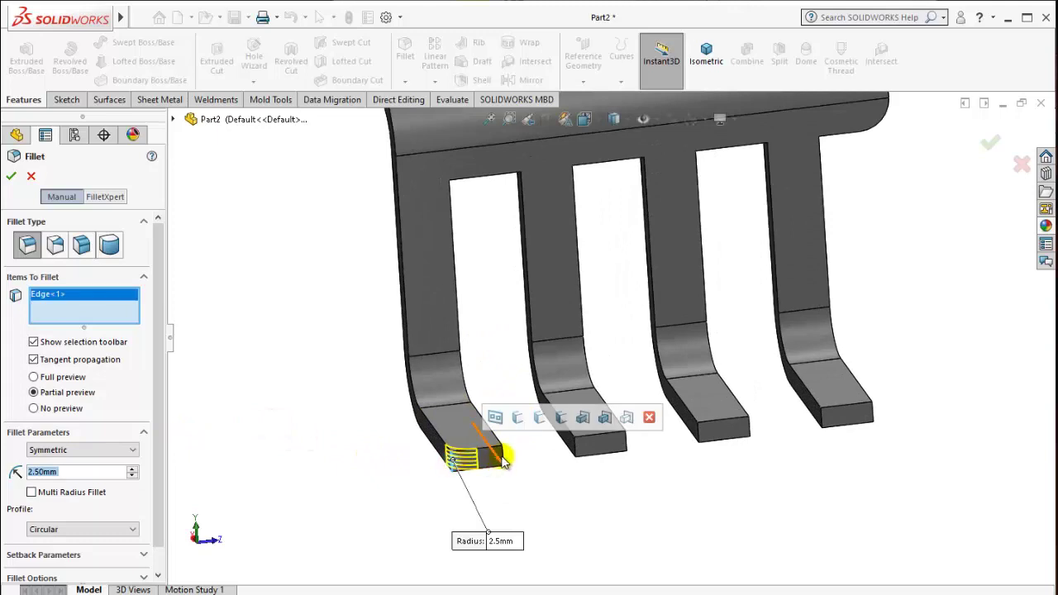
click(584, 448)
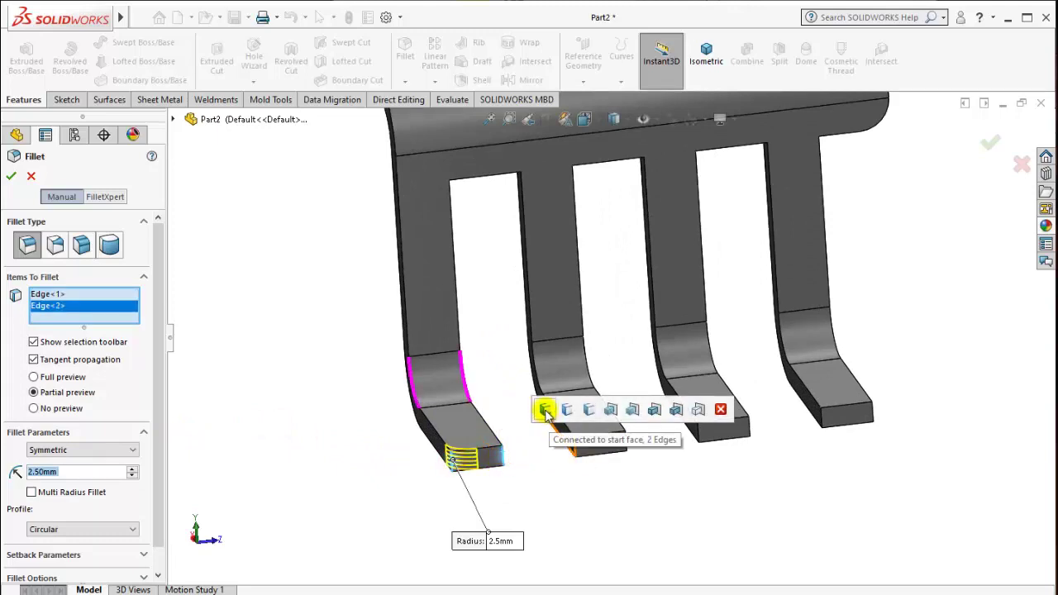
click(587, 411)
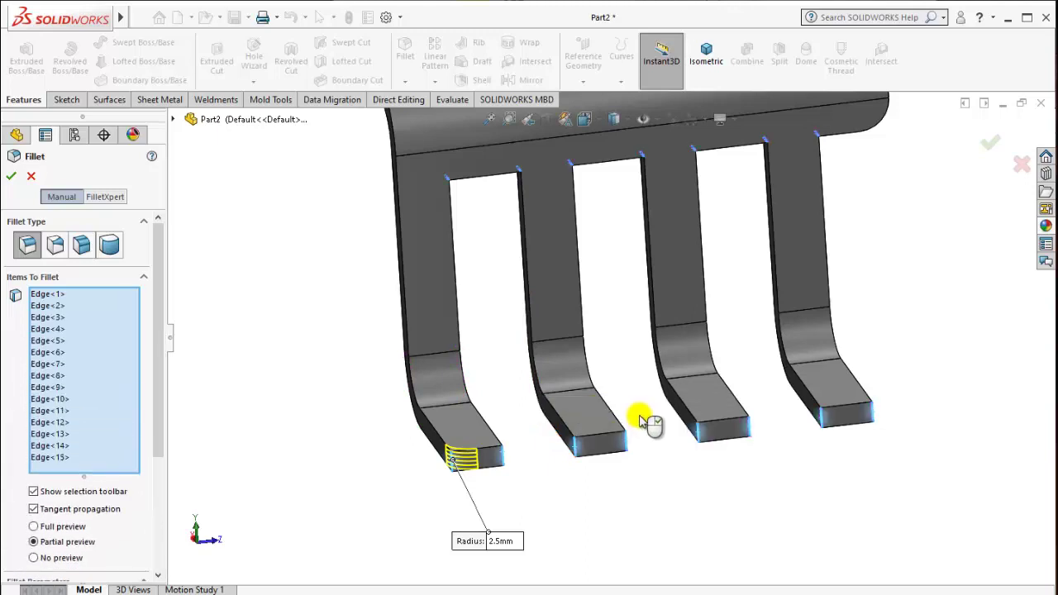
click(10, 180)
mouse_move(373, 336)
middle_down()
mouse_move(581, 350)
mouse_move(634, 278)
mouse_move(610, 300)
middle_up()
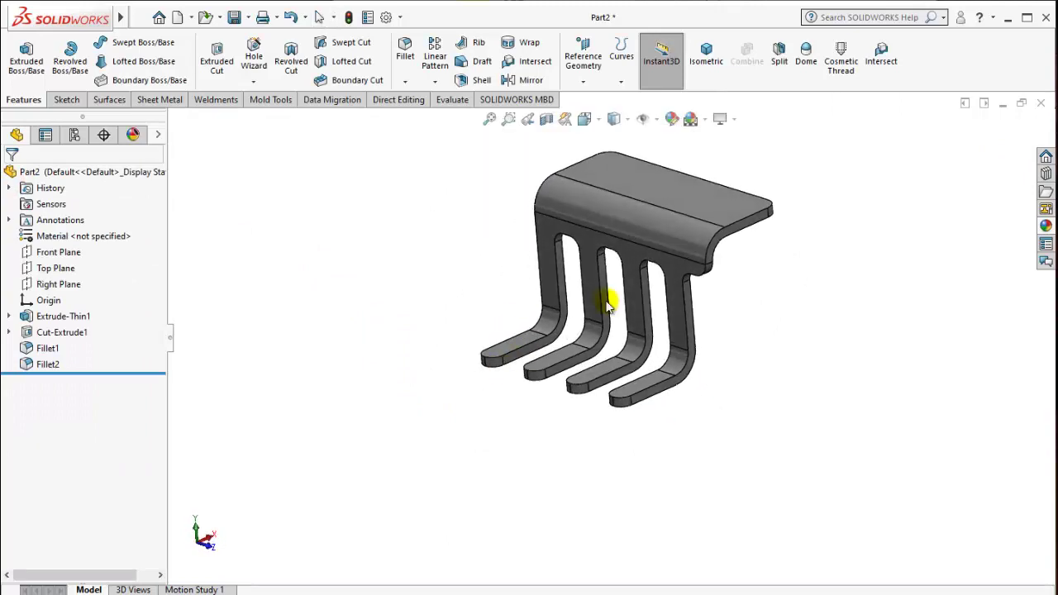
Switch to isometric, orbit to the clip's front, and start a new reference plane.
click(703, 58)
mouse_move(609, 391)
middle_down()
mouse_move(512, 354)
mouse_move(516, 253)
mouse_move(657, 289)
mouse_move(760, 337)
mouse_move(709, 319)
mouse_move(786, 302)
mouse_move(744, 314)
mouse_move(772, 310)
mouse_move(827, 328)
mouse_move(563, 336)
mouse_move(573, 366)
middle_up()
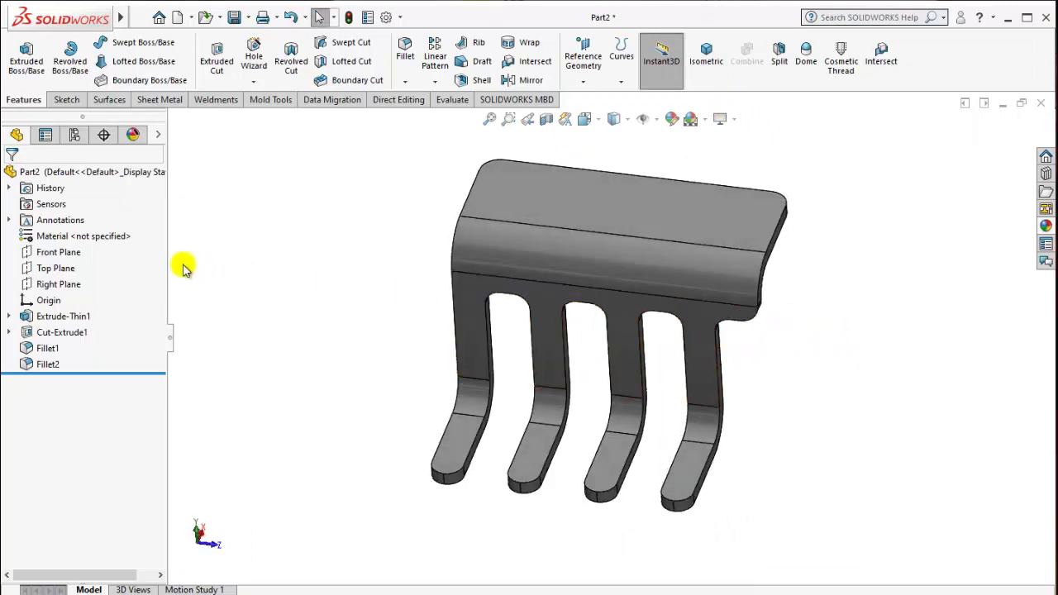
mouse_move(560, 276)
middle_down()
mouse_move(541, 223)
mouse_move(579, 239)
mouse_move(574, 260)
middle_up()
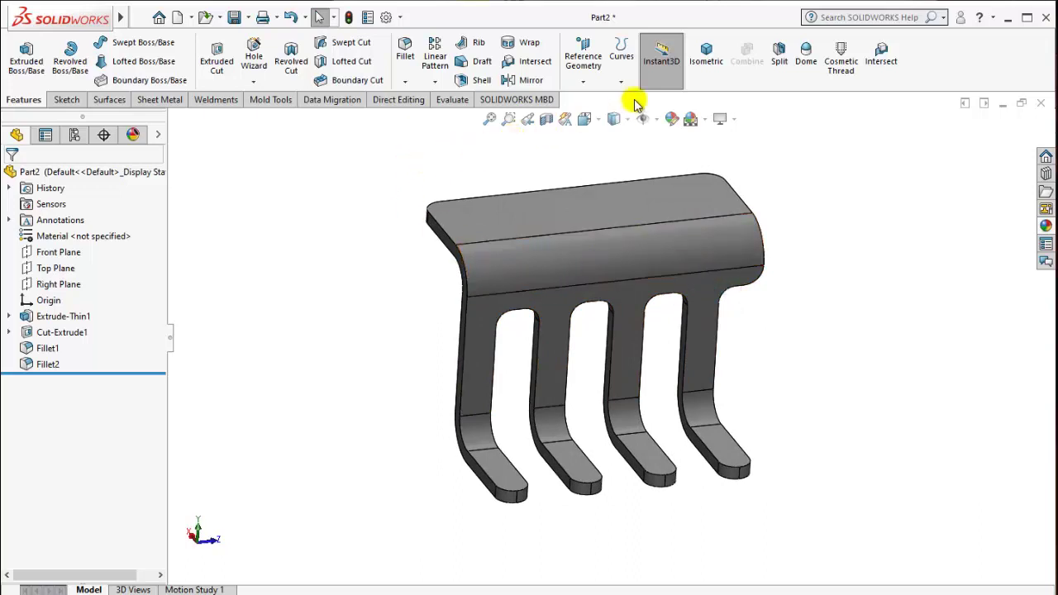
click(590, 66)
click(600, 97)
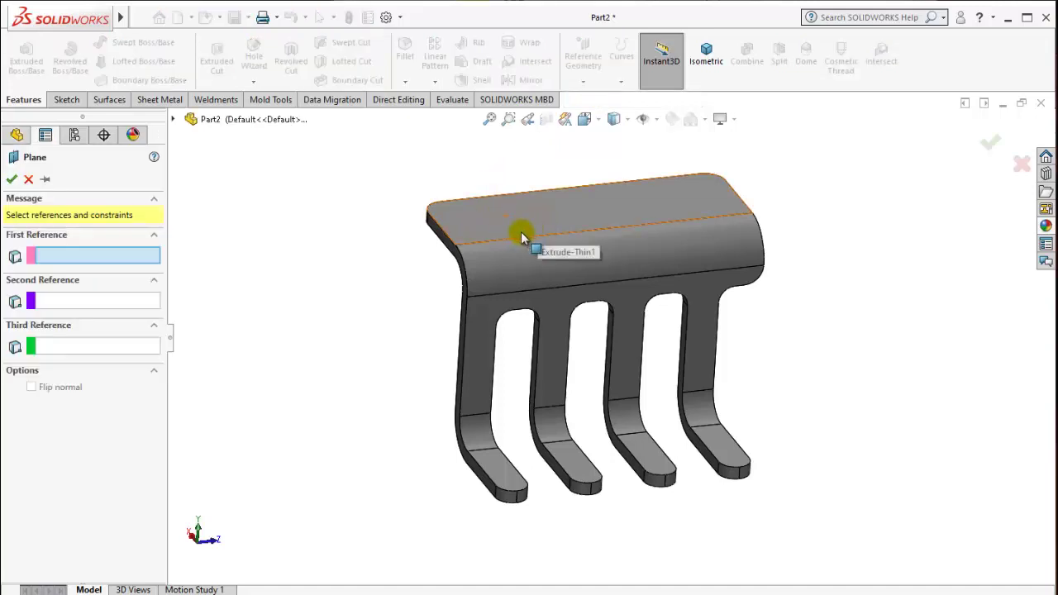
Create Plane1 offset 10 mm inward from the clip's outer side face using Flip offset.
click(443, 239)
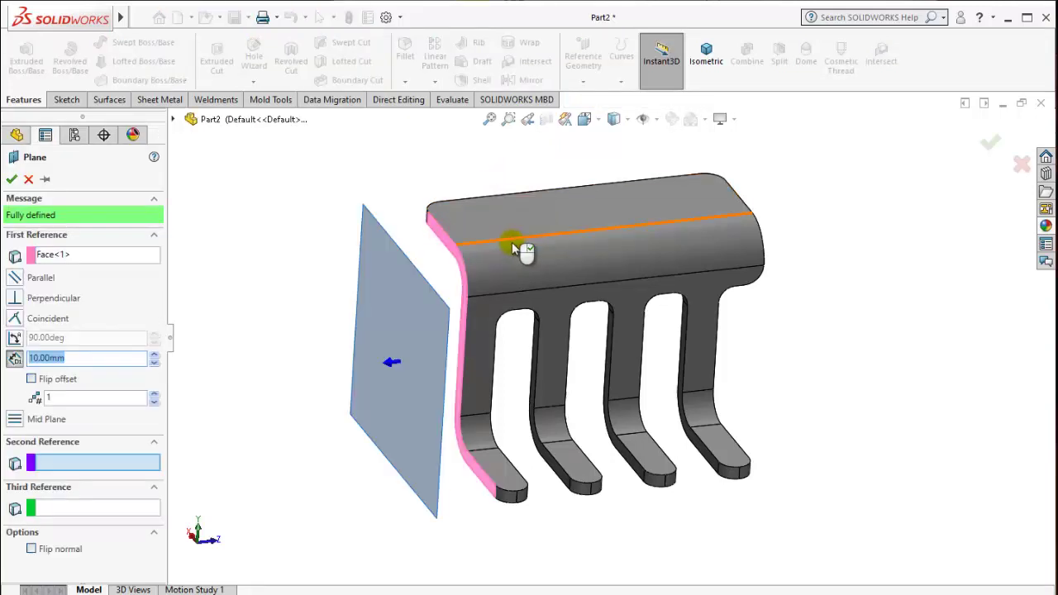
click(31, 379)
mouse_move(449, 347)
middle_down()
mouse_move(421, 357)
mouse_move(434, 315)
mouse_move(432, 350)
mouse_move(432, 331)
mouse_move(445, 333)
mouse_move(428, 335)
middle_up()
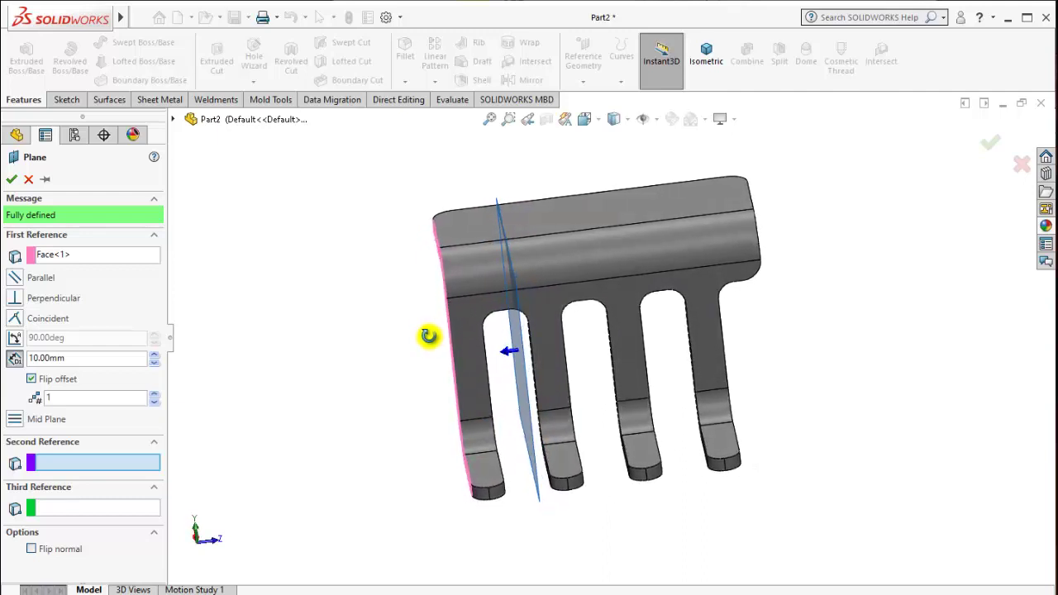
click(17, 182)
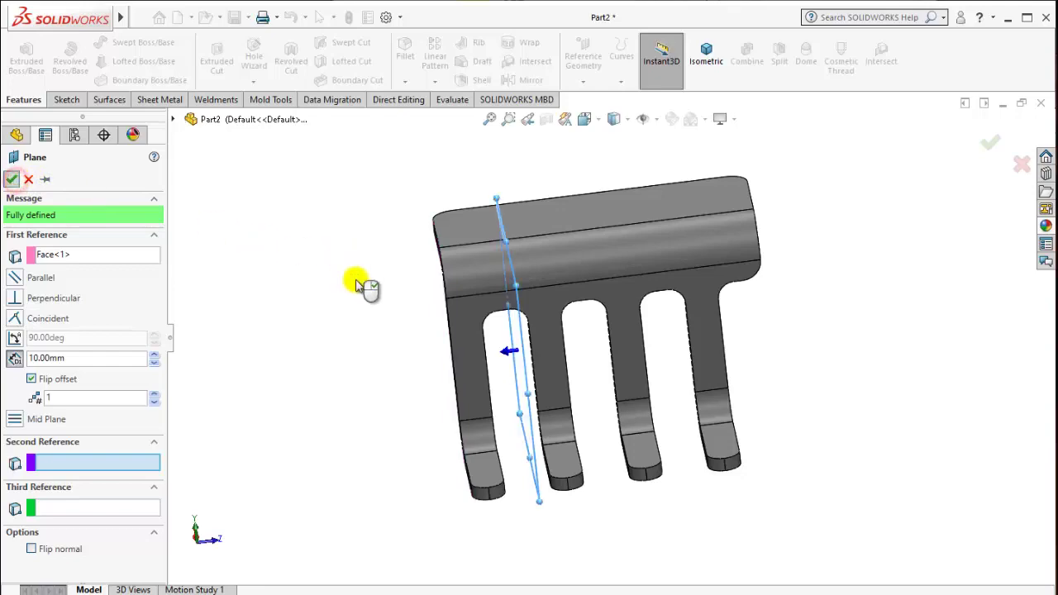
mouse_move(373, 301)
middle_down()
mouse_move(484, 206)
mouse_move(488, 279)
middle_up()
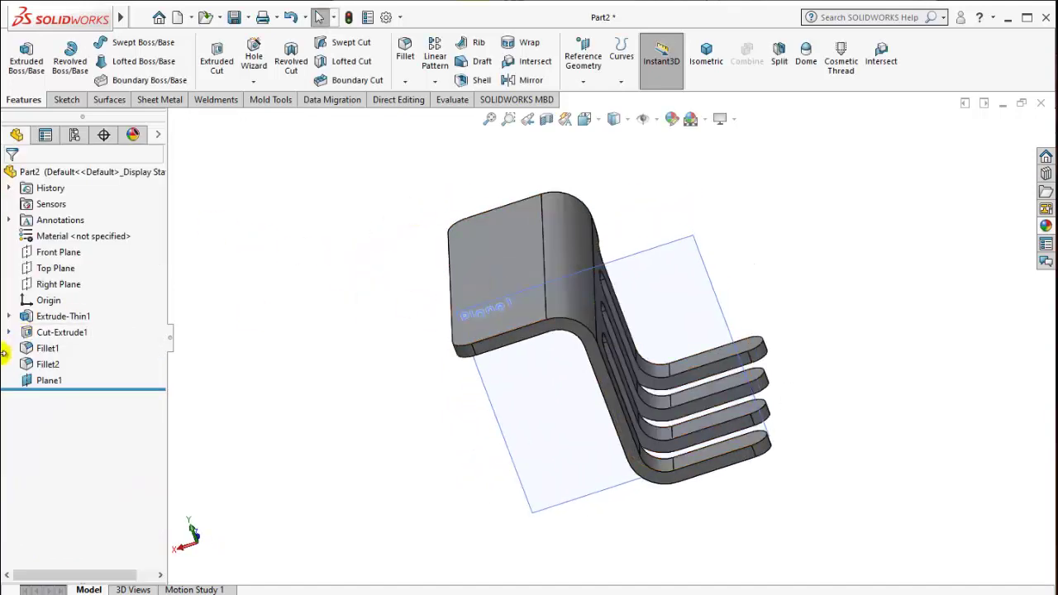
Select Plane1, view it normal-to, and open a new sketch on it.
click(47, 381)
click(115, 364)
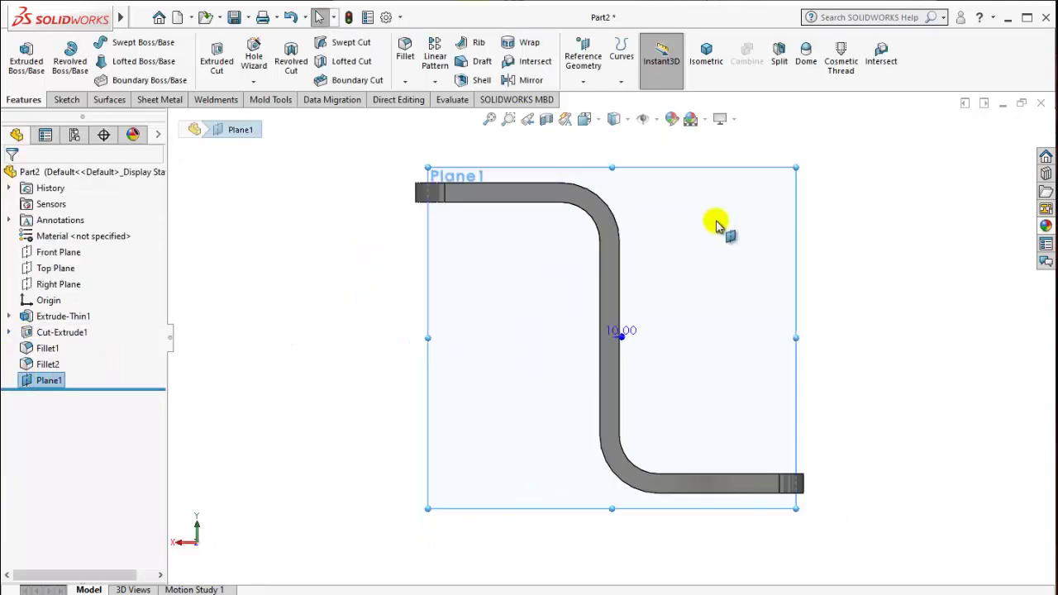
right_click(58, 381)
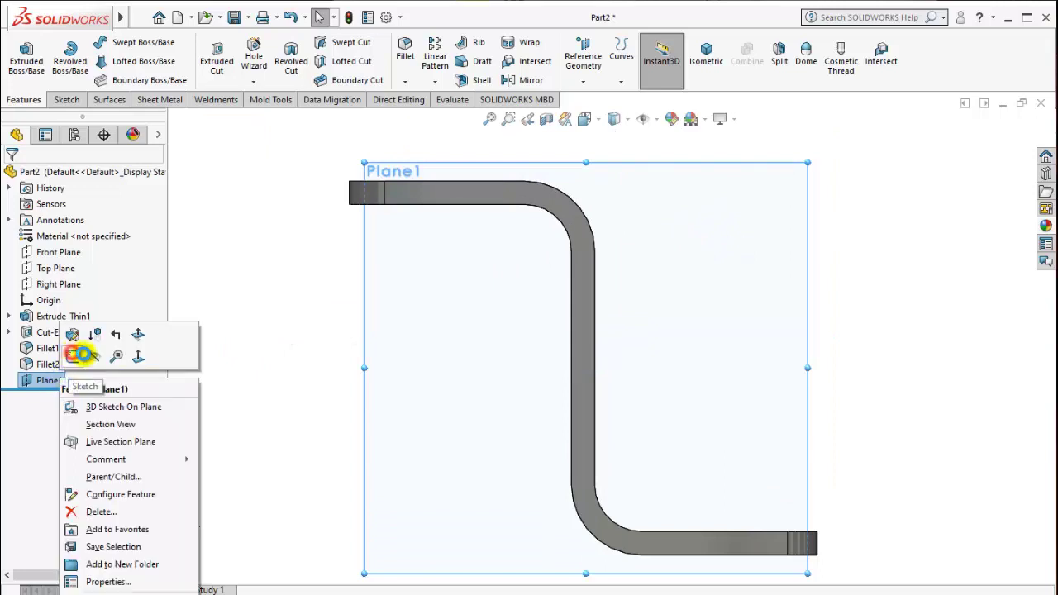
click(81, 354)
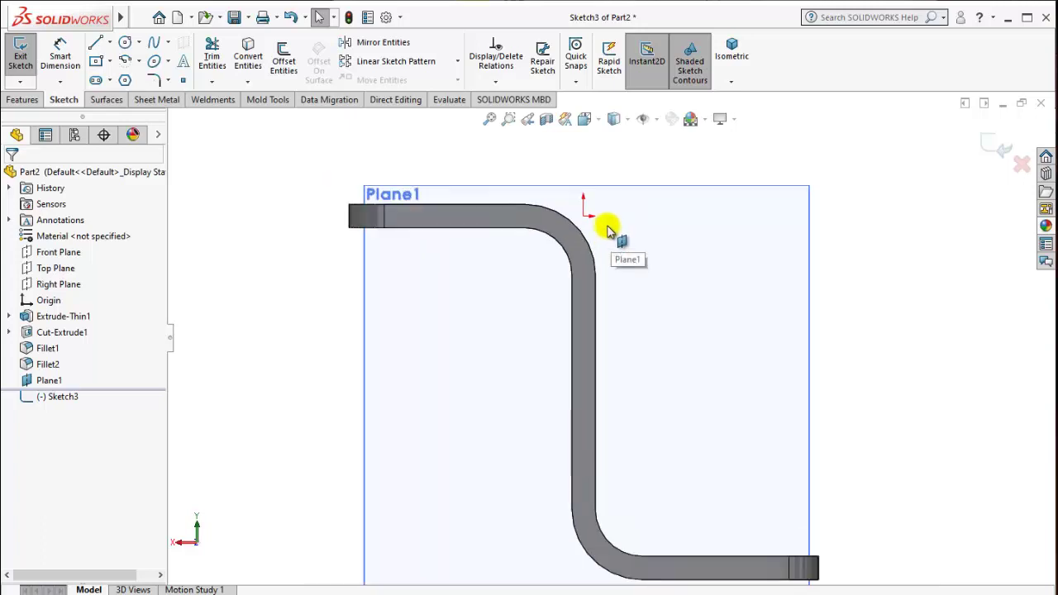
Draw a construction centerline outward from the outer bend at 135°.
click(111, 42)
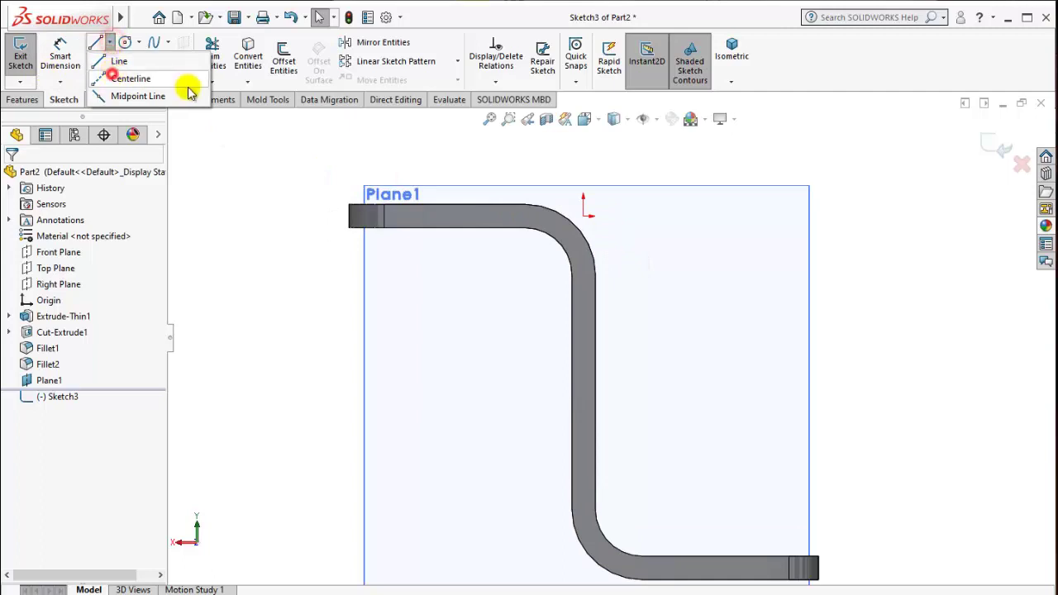
click(130, 79)
click(560, 243)
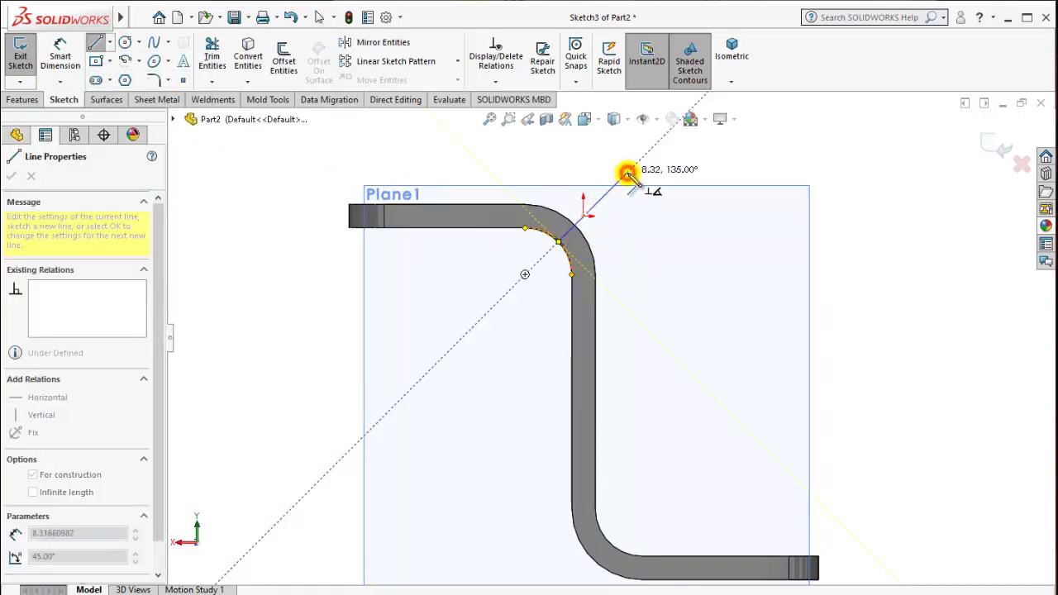
click(631, 174)
key(Escape)
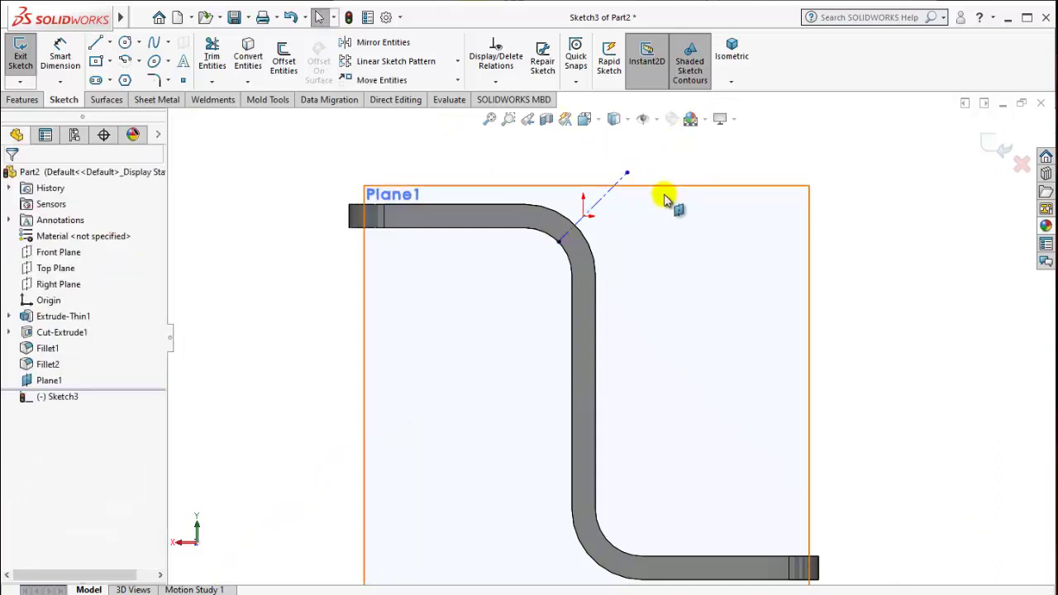
scroll(597, 222, up, 2)
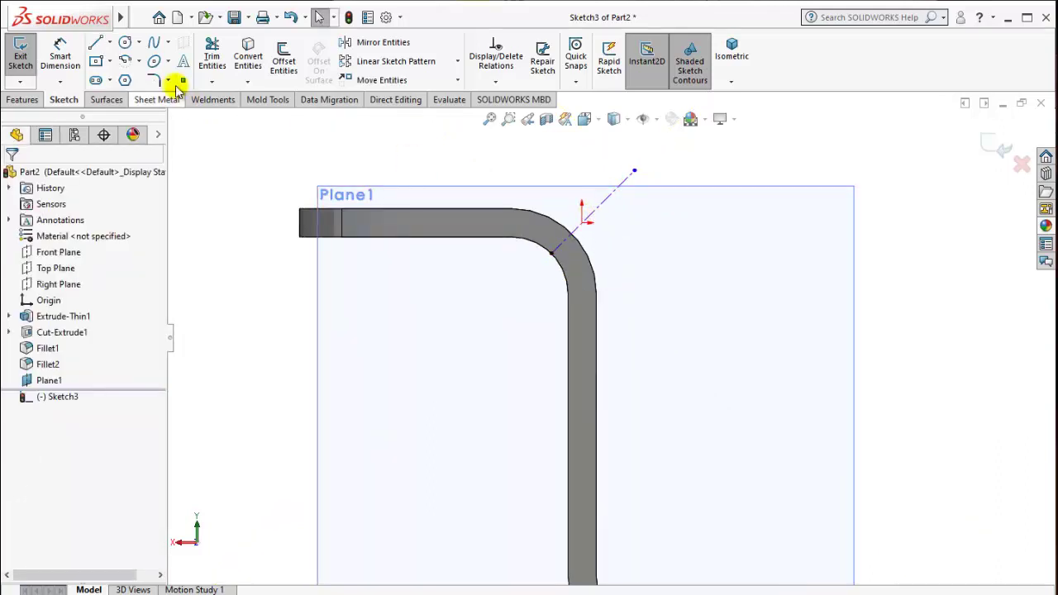
Convert the bend's inner fillet edge into Sketch3.
click(253, 62)
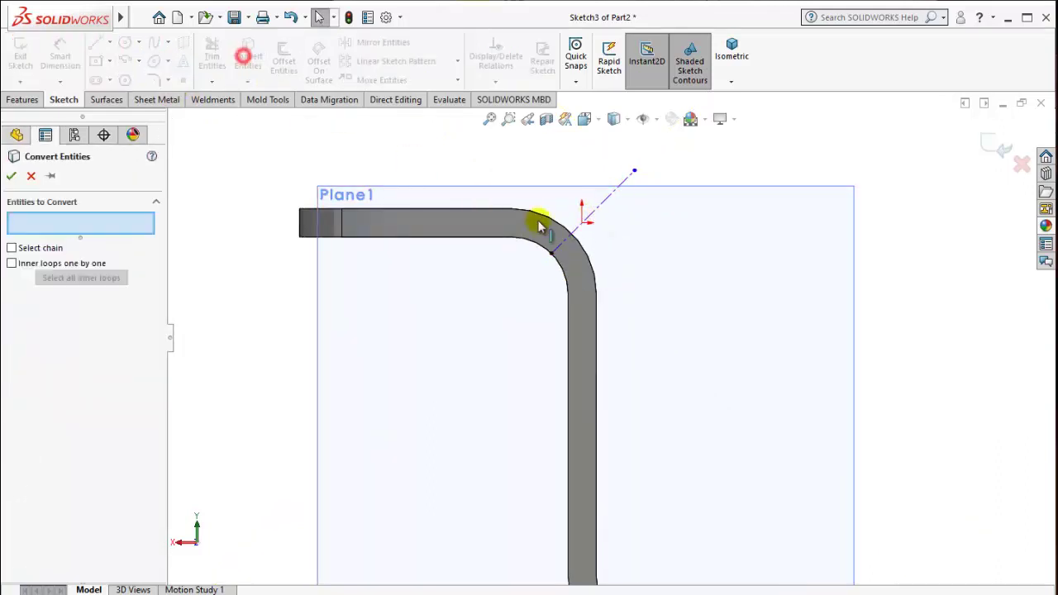
click(544, 245)
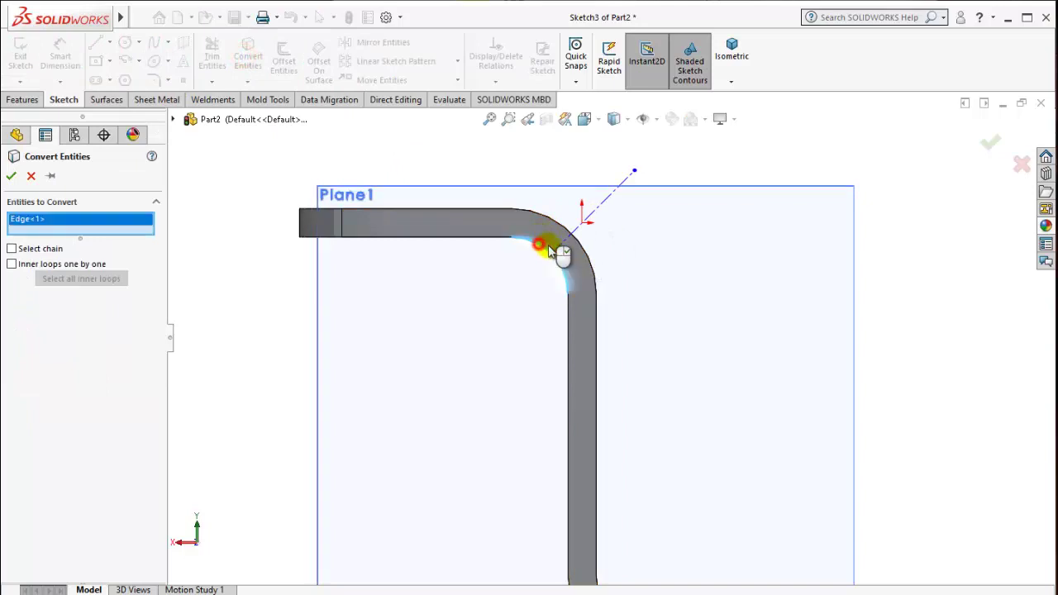
click(14, 178)
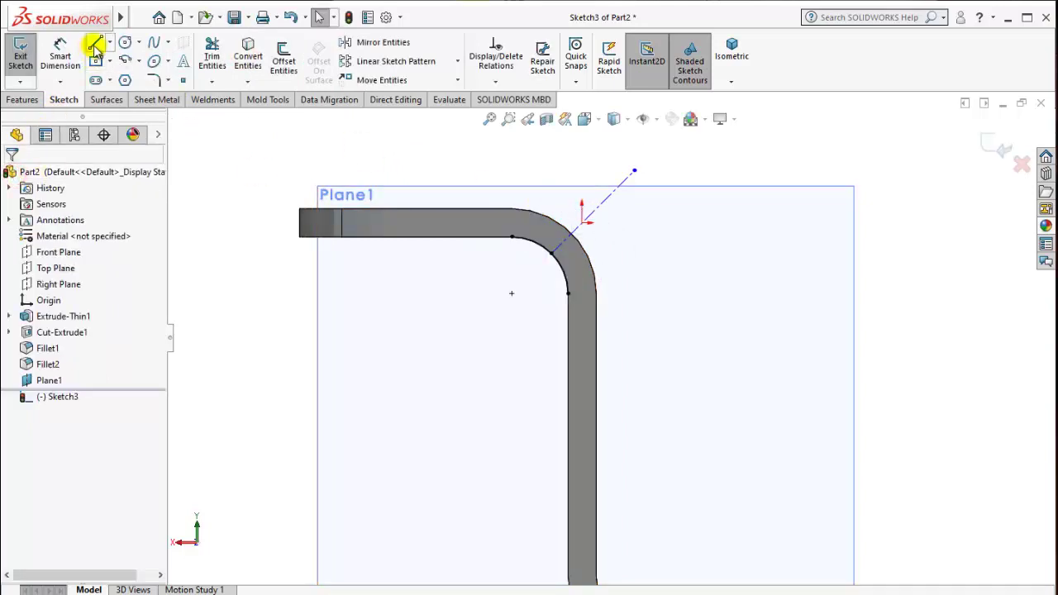
click(95, 45)
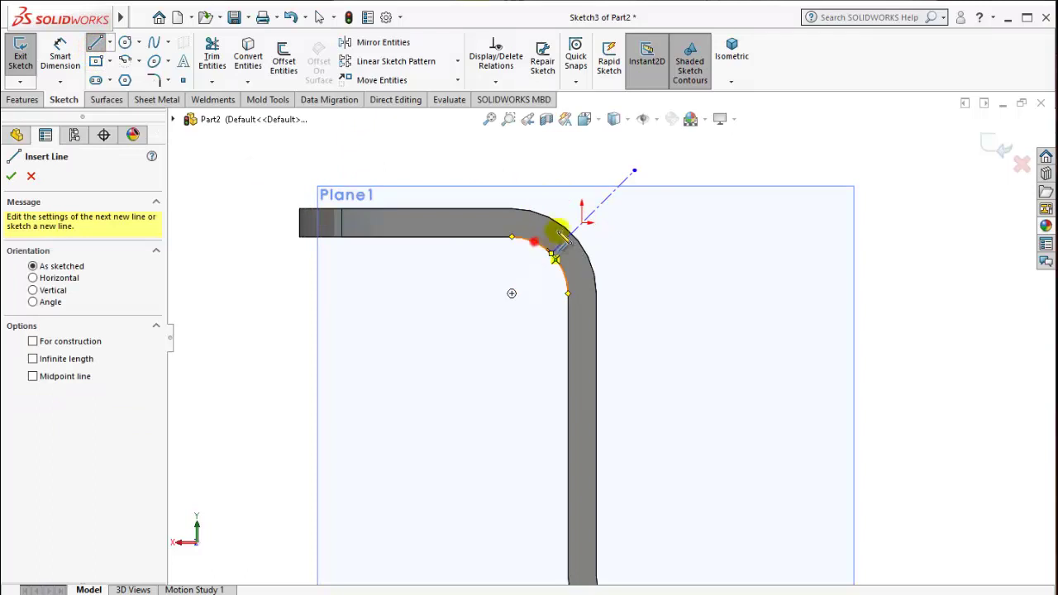
Sketch a three-line tab outline from the fillet arc outward and back, then select its end with the centerline.
click(551, 252)
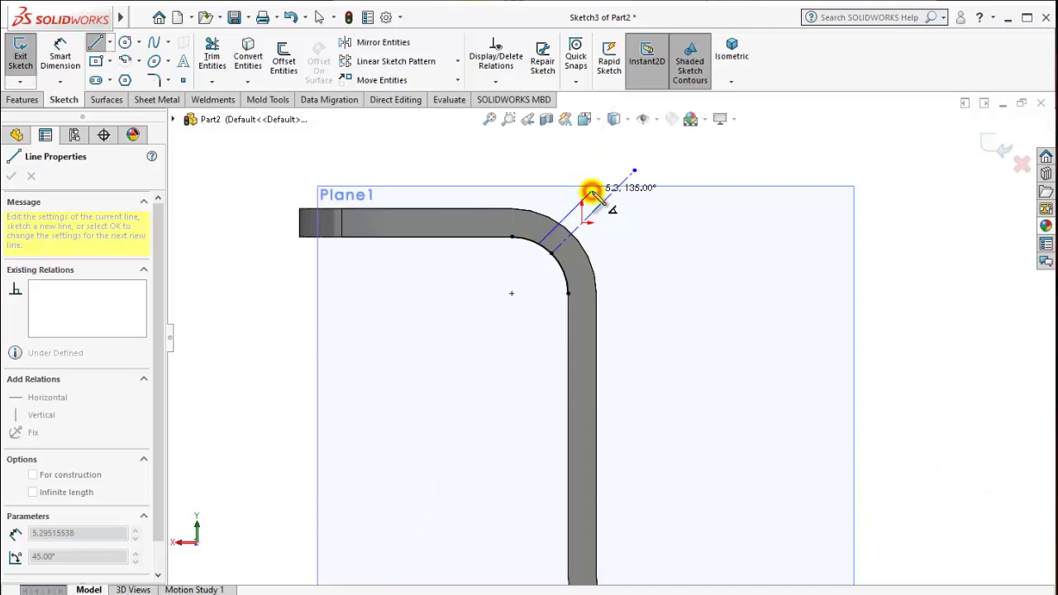
click(592, 191)
click(618, 217)
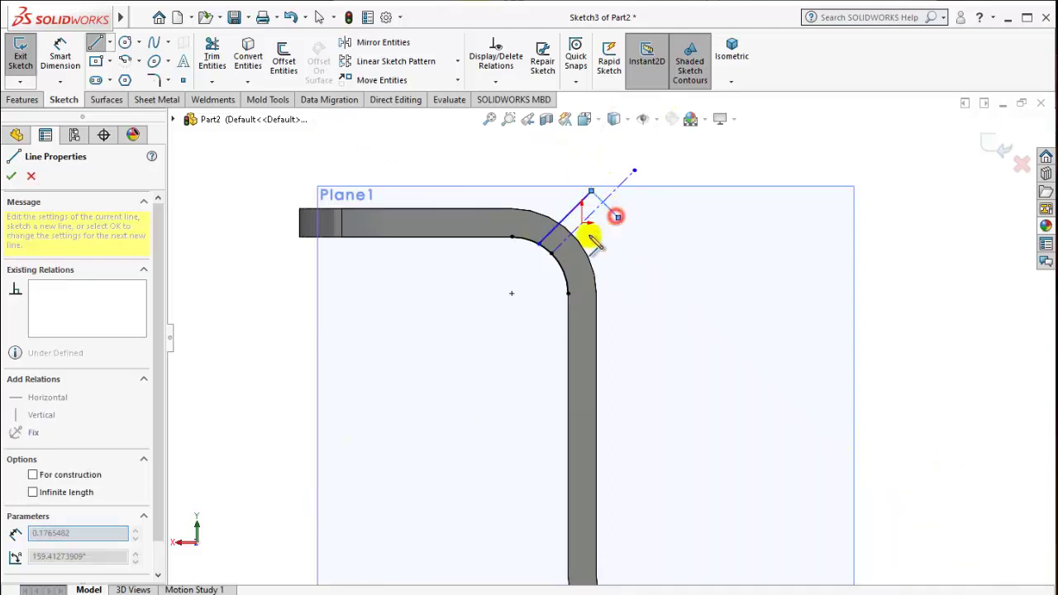
click(565, 273)
scroll(611, 217, down, 4)
key(Escape)
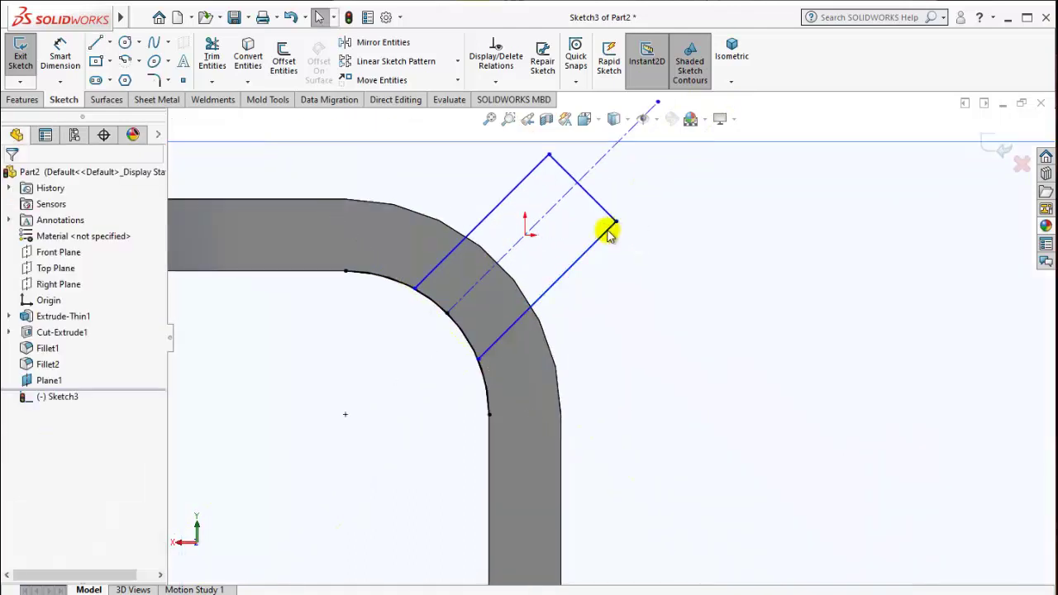
click(584, 189)
click(597, 167)
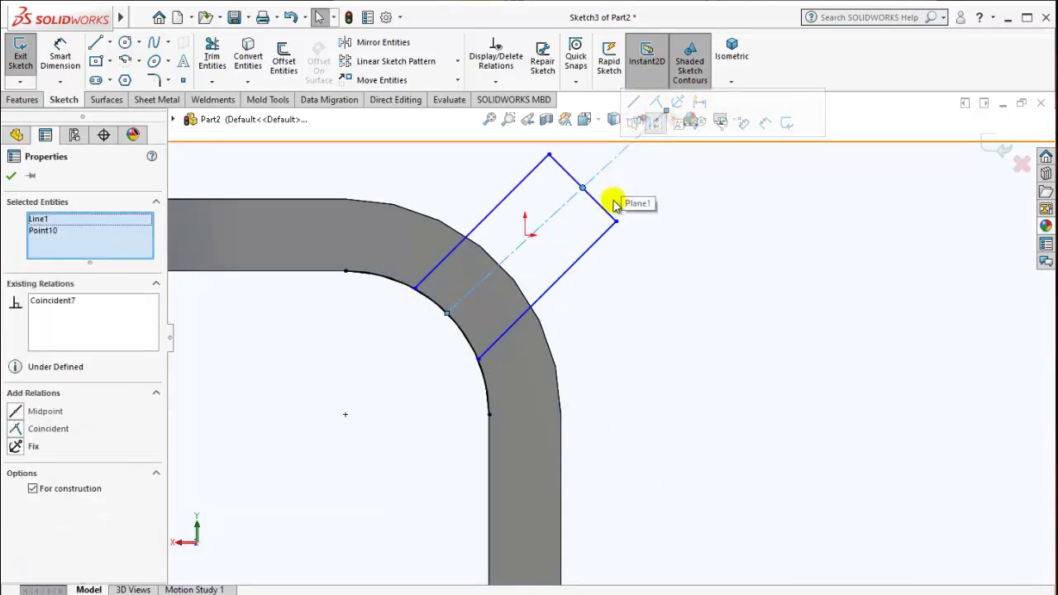
Make the diagonal centerline coincident with the sketch origin, then view Plane1 face-on again.
ctrl+click(525, 235)
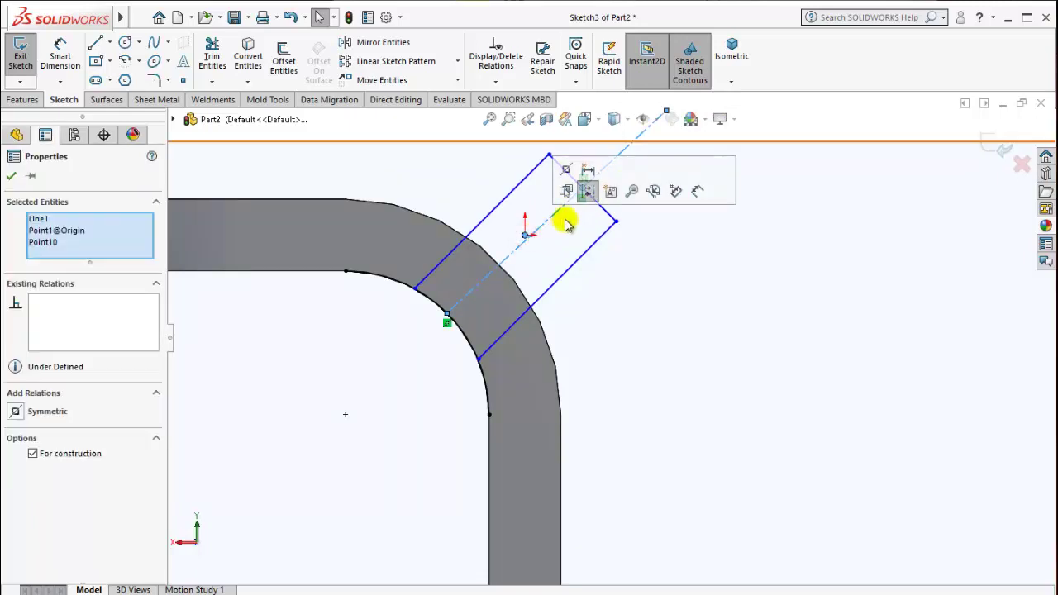
click(583, 191)
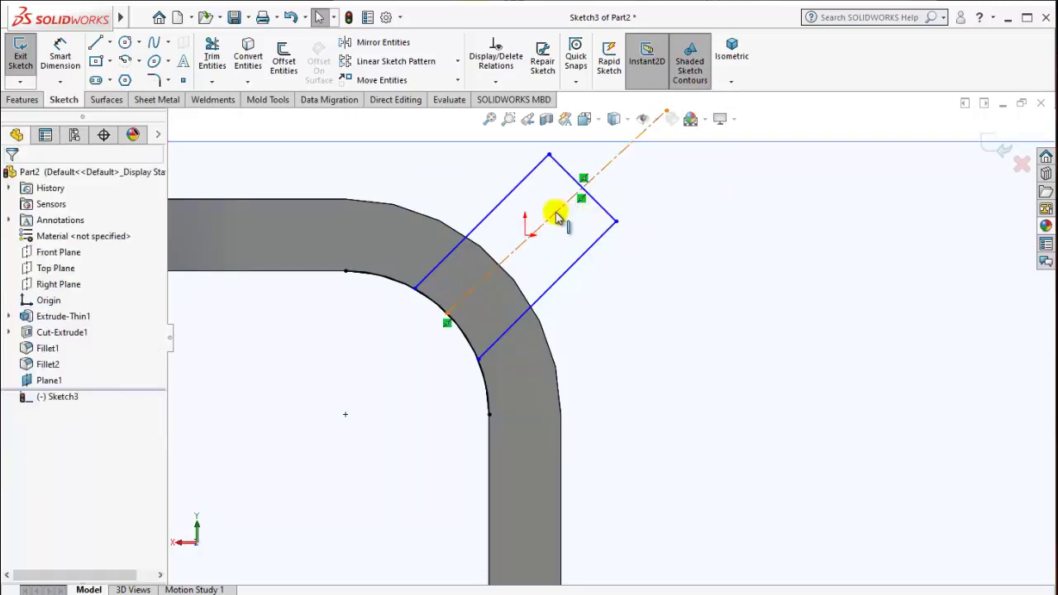
click(557, 207)
click(525, 234)
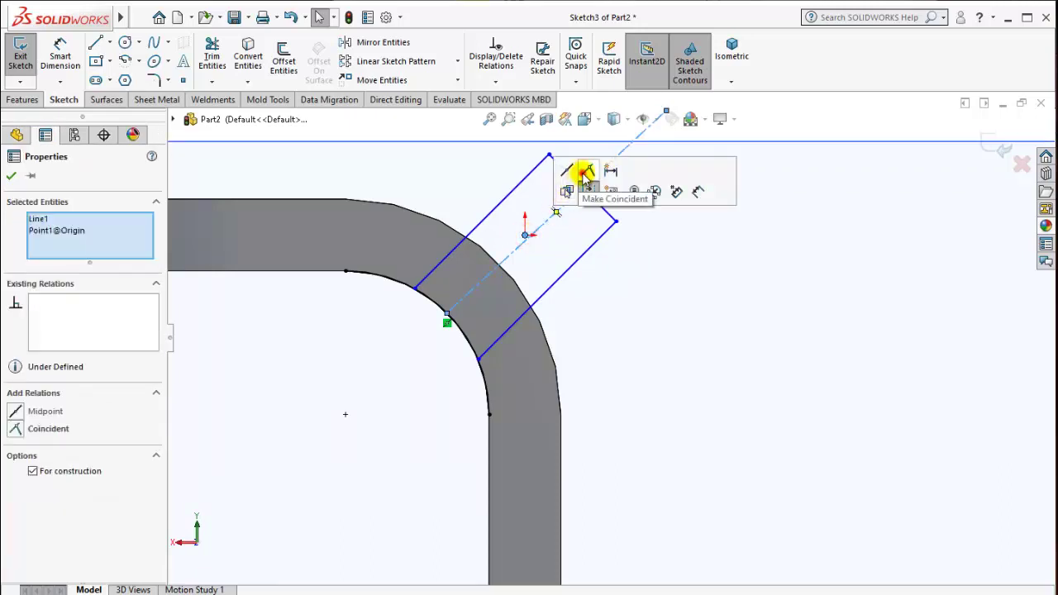
click(581, 165)
scroll(571, 232, up, 2)
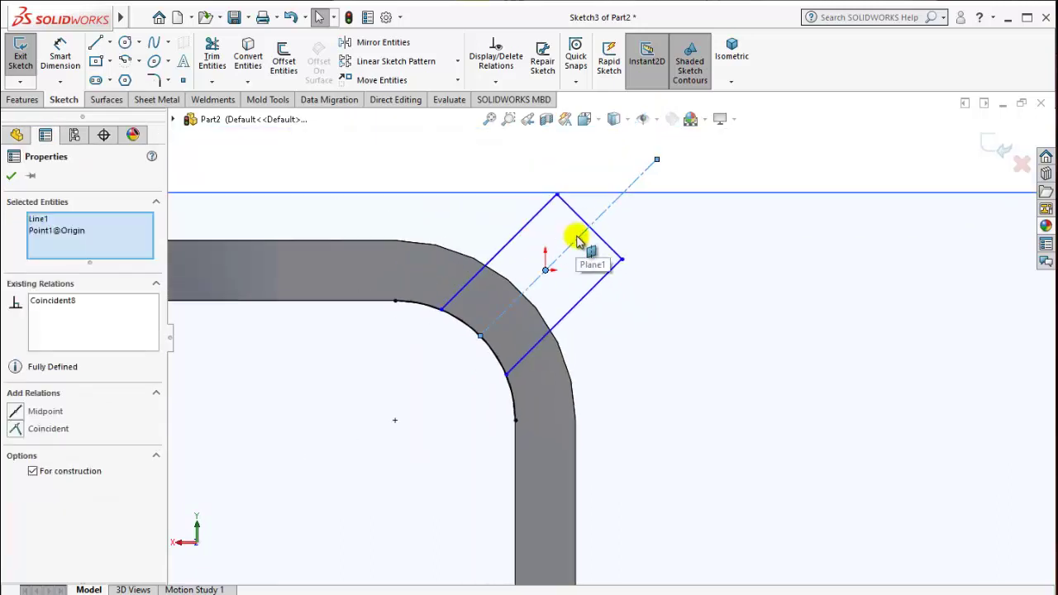
scroll(581, 243, down, 2)
key(Escape)
mouse_move(628, 269)
middle_down()
mouse_move(590, 346)
mouse_move(582, 293)
middle_up()
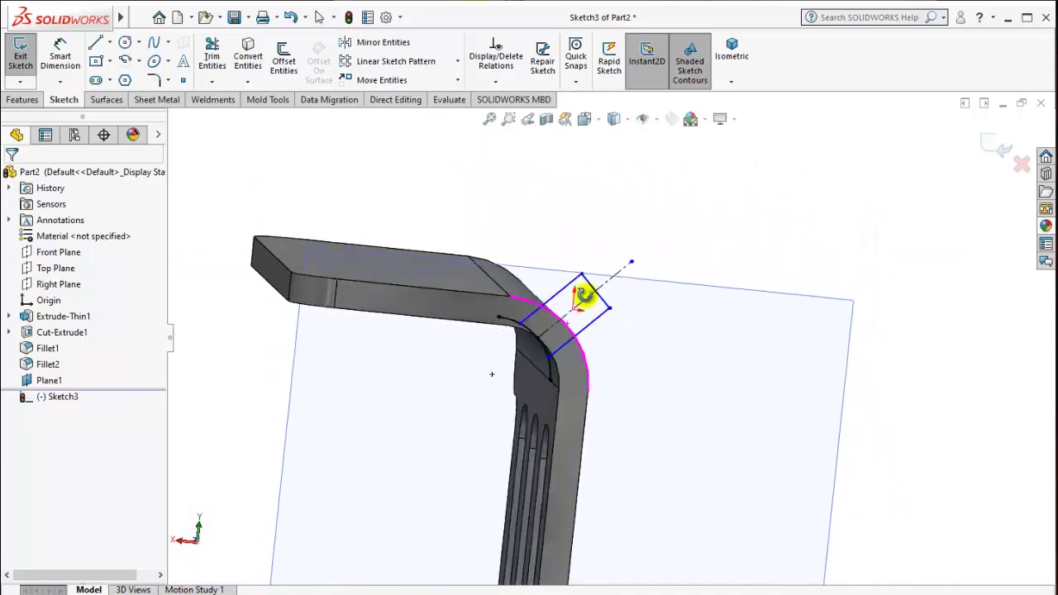
click(70, 397)
click(111, 373)
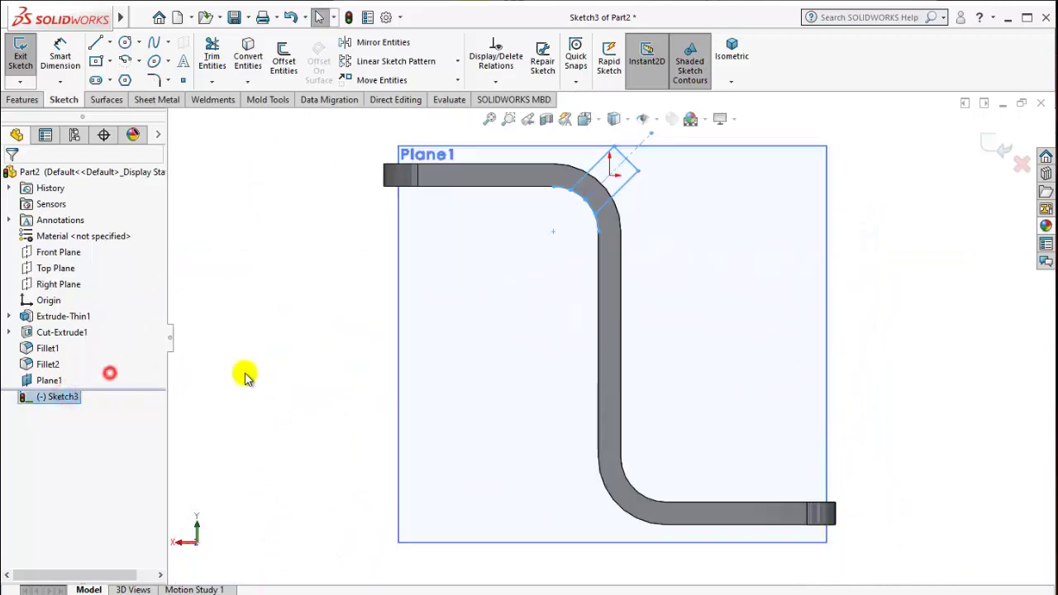
Dimension the tab 3 mm wide across its short end and 6 mm long to the bend.
click(60, 54)
click(588, 188)
scroll(641, 173, up, 1)
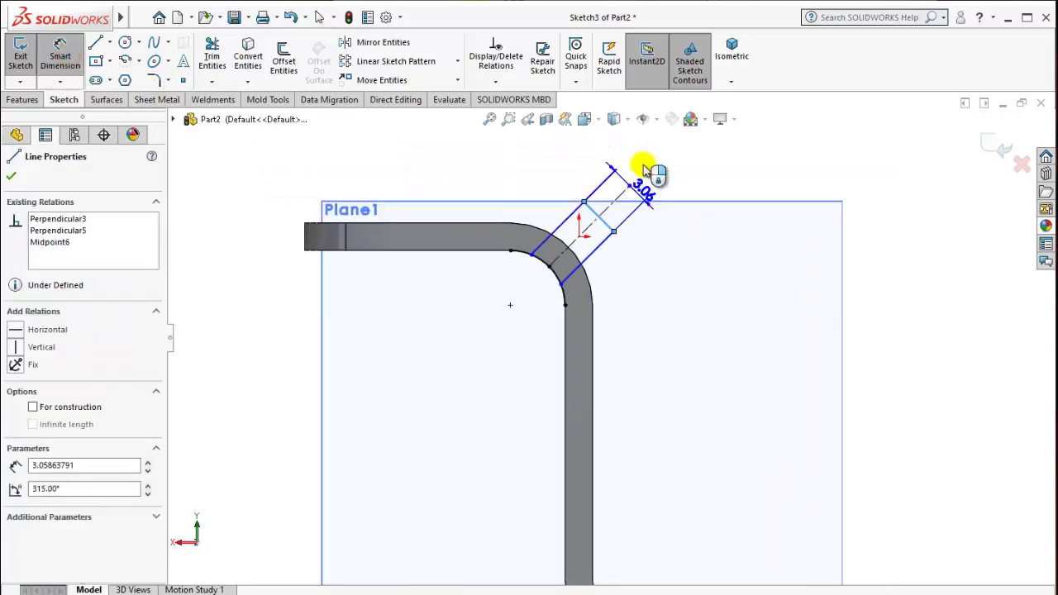
click(676, 164)
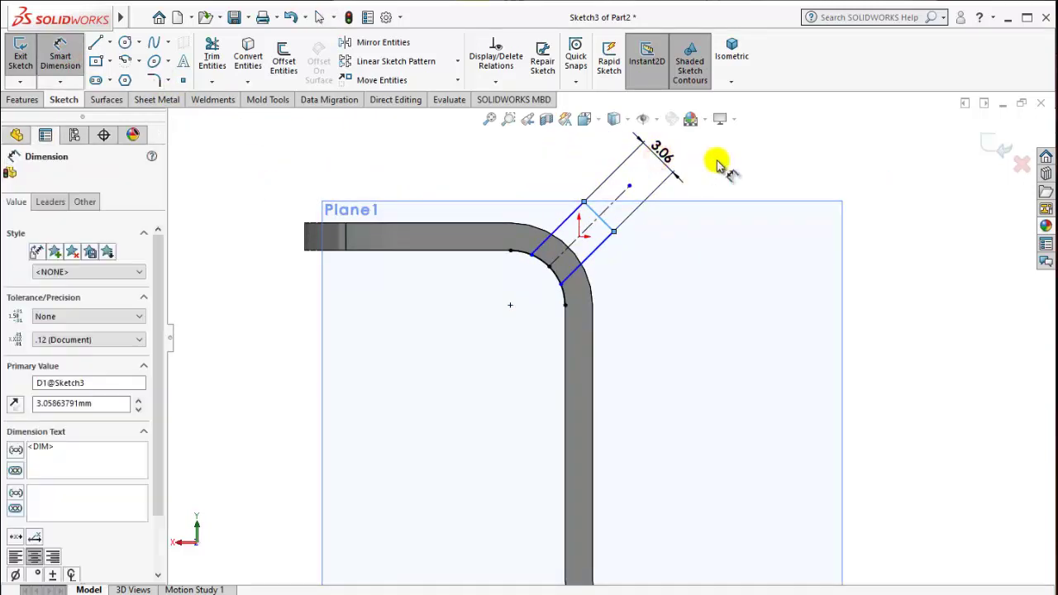
text(3)
key(Return)
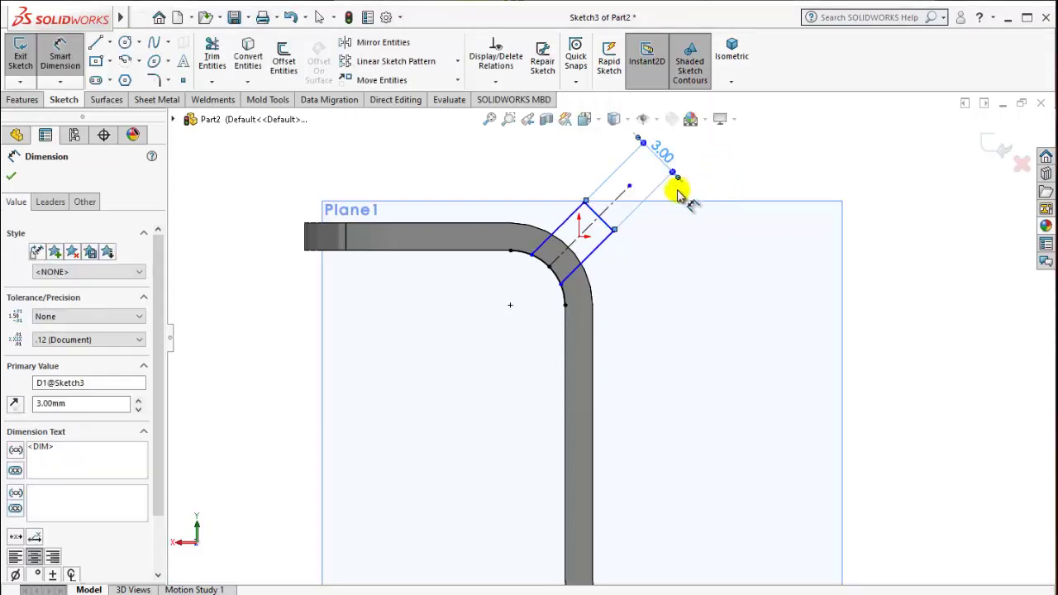
click(583, 240)
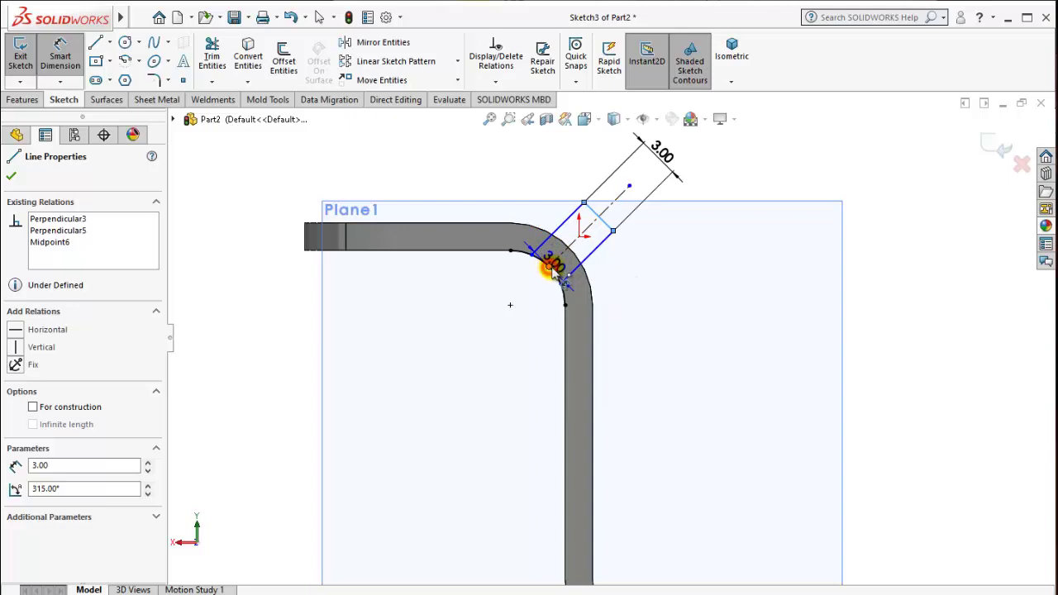
click(549, 266)
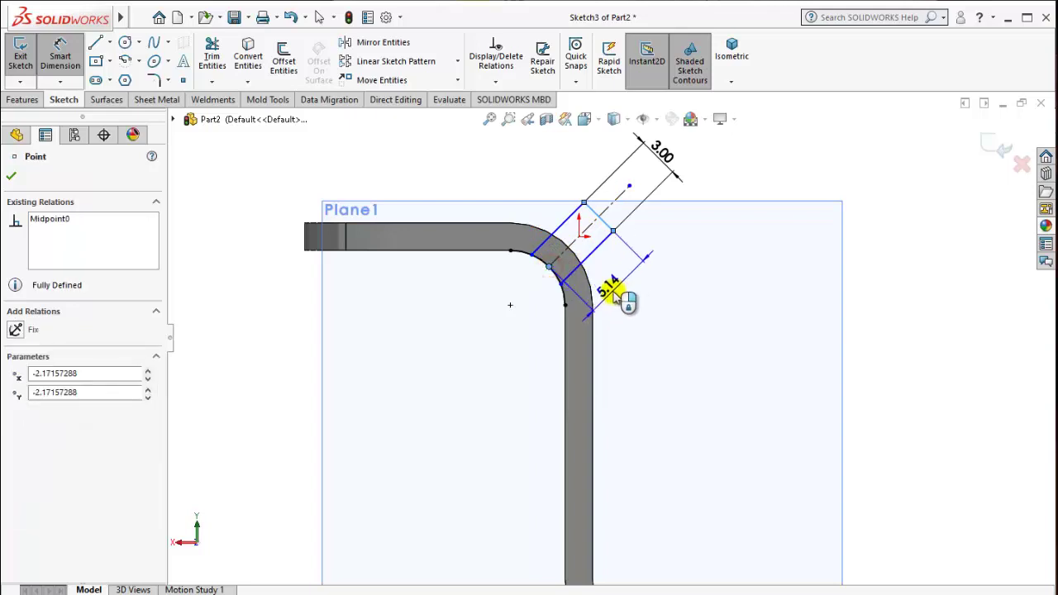
click(618, 295)
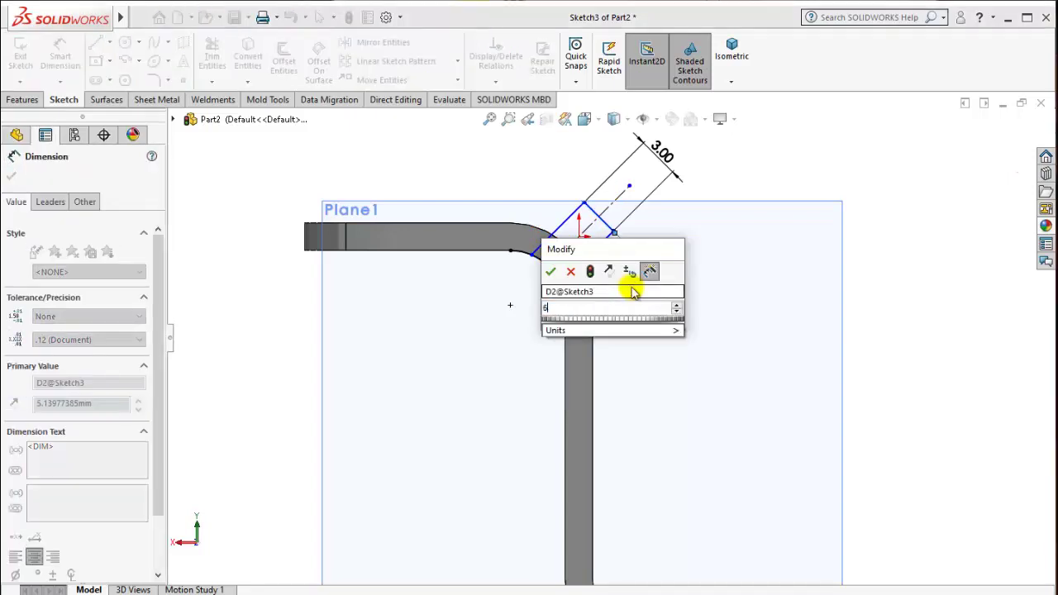
text(6)
key(Return)
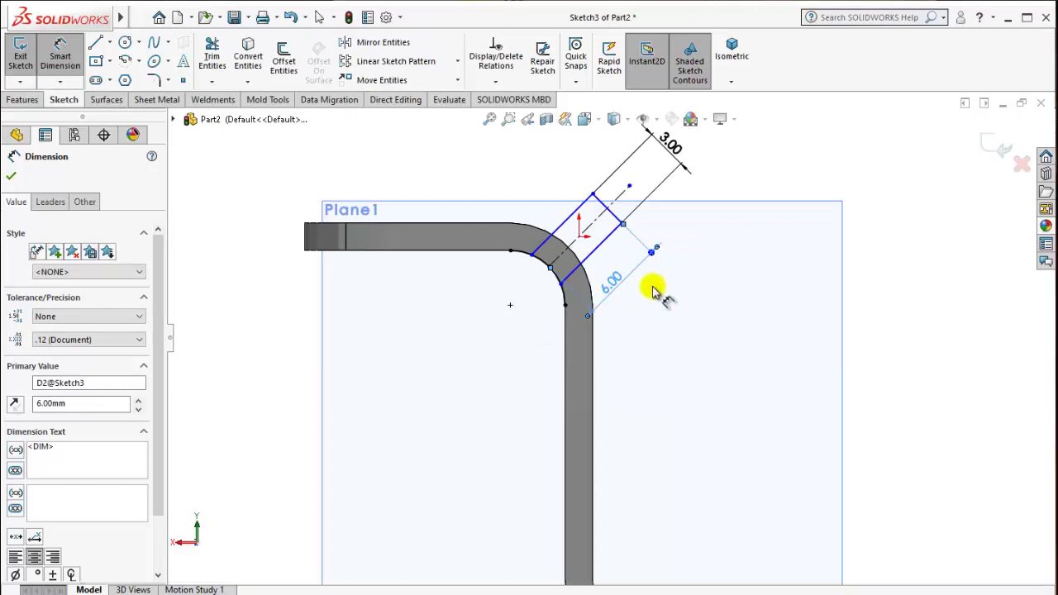
key(Escape)
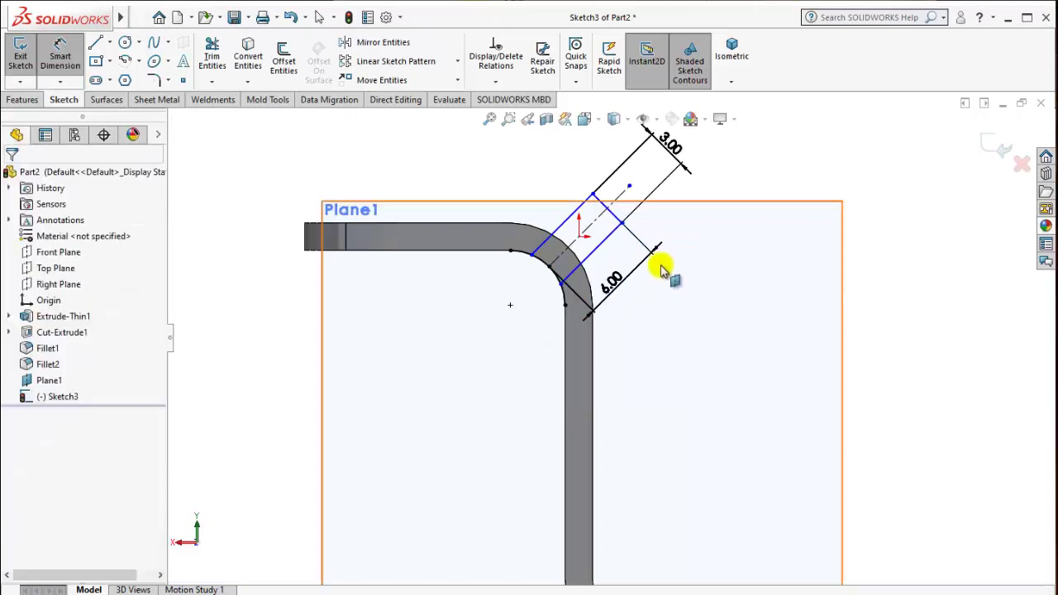
Select the tab's slanted sides, short outer end and lower end point to inspect the sketch.
click(608, 211)
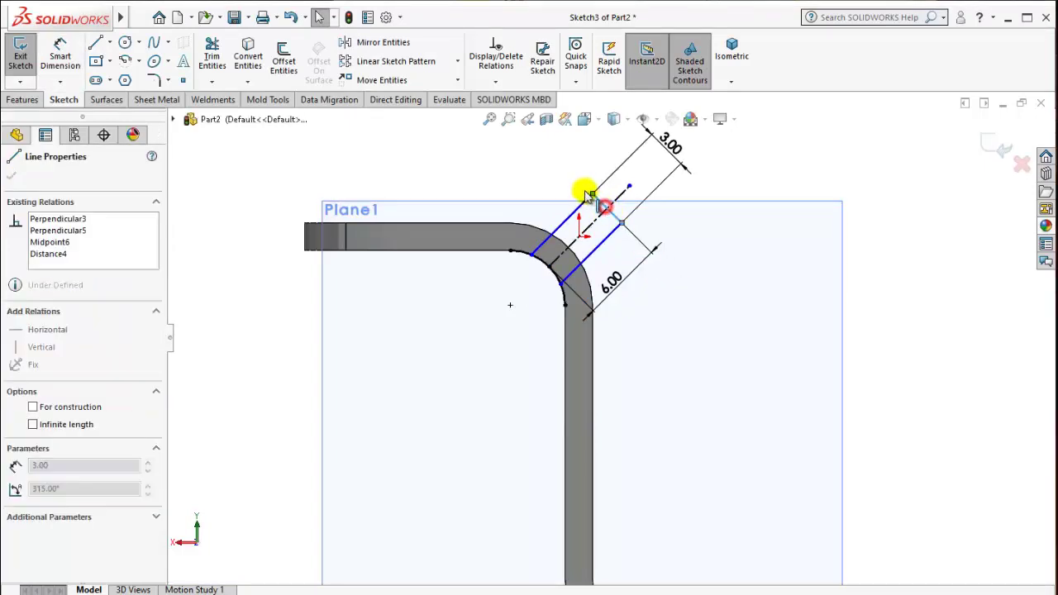
click(572, 214)
click(584, 237)
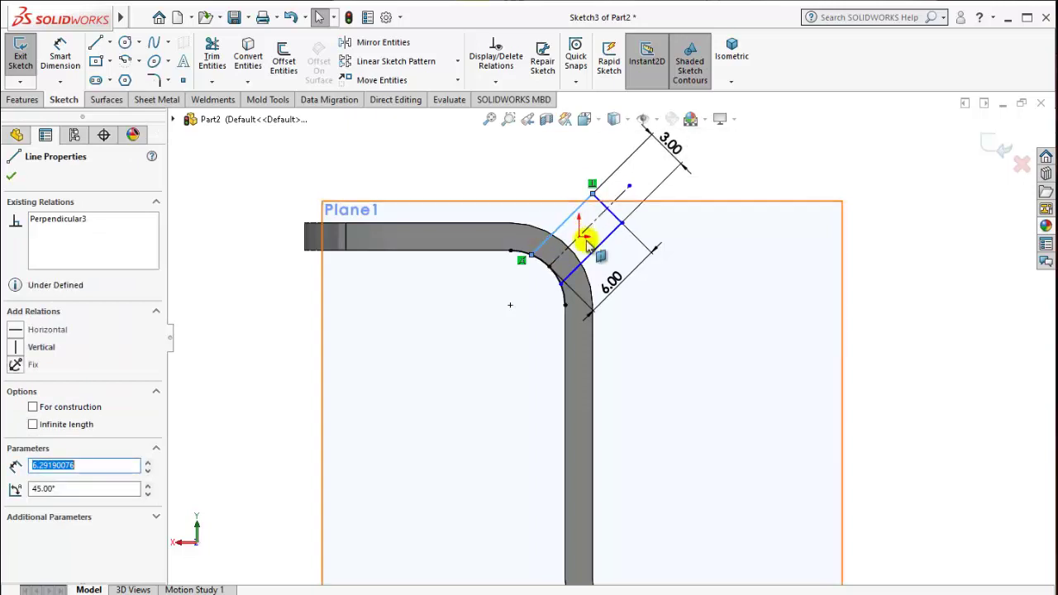
click(584, 241)
click(589, 256)
key(Escape)
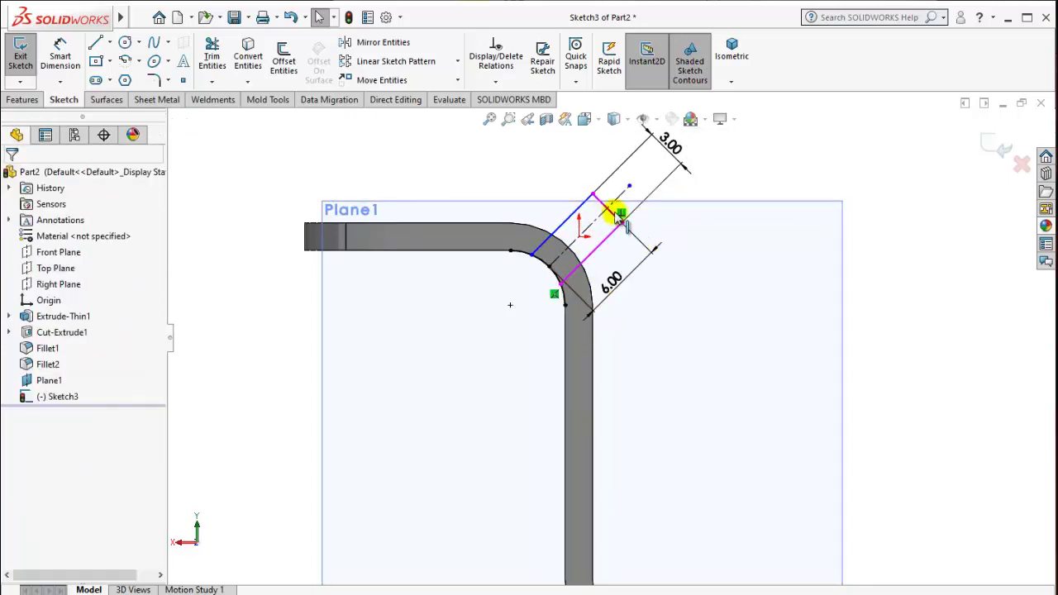
click(603, 204)
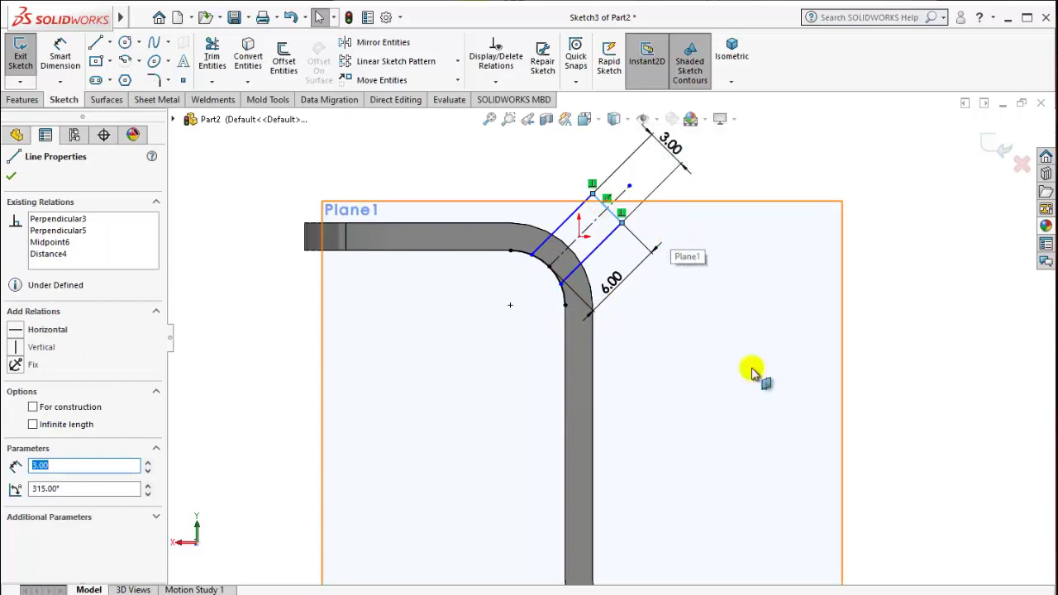
click(561, 283)
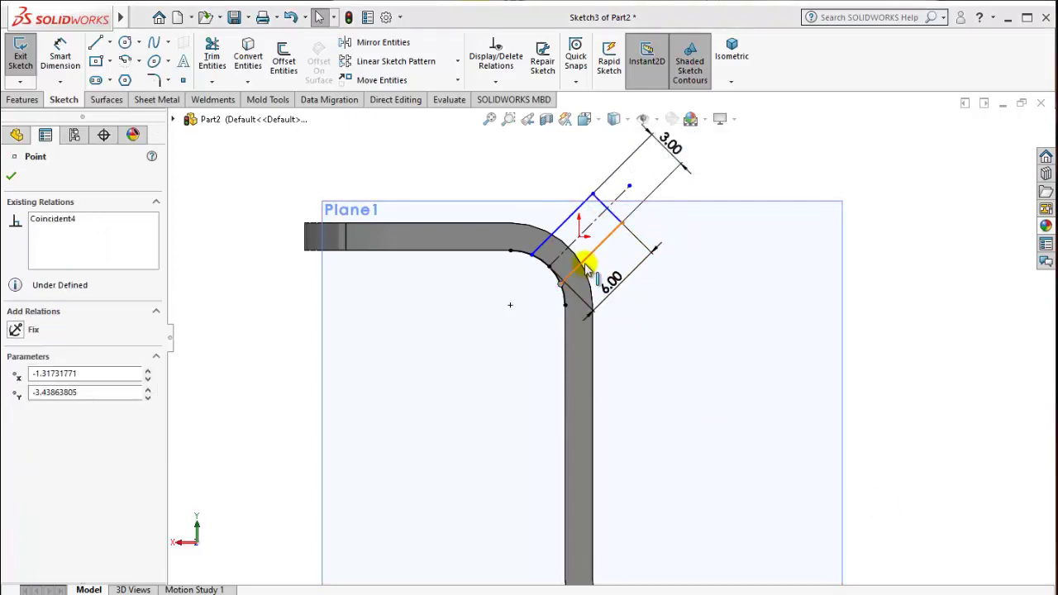
Make the rectangle's two long sides parallel, then orbit into a 3D view.
click(569, 239)
click(614, 253)
ctrl+click(619, 225)
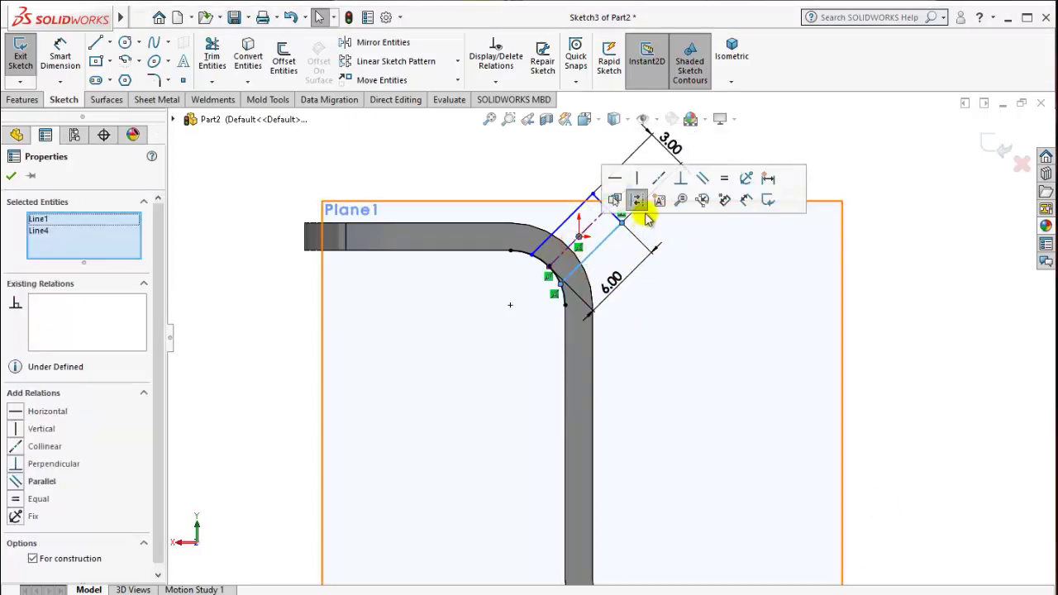
click(701, 188)
click(643, 248)
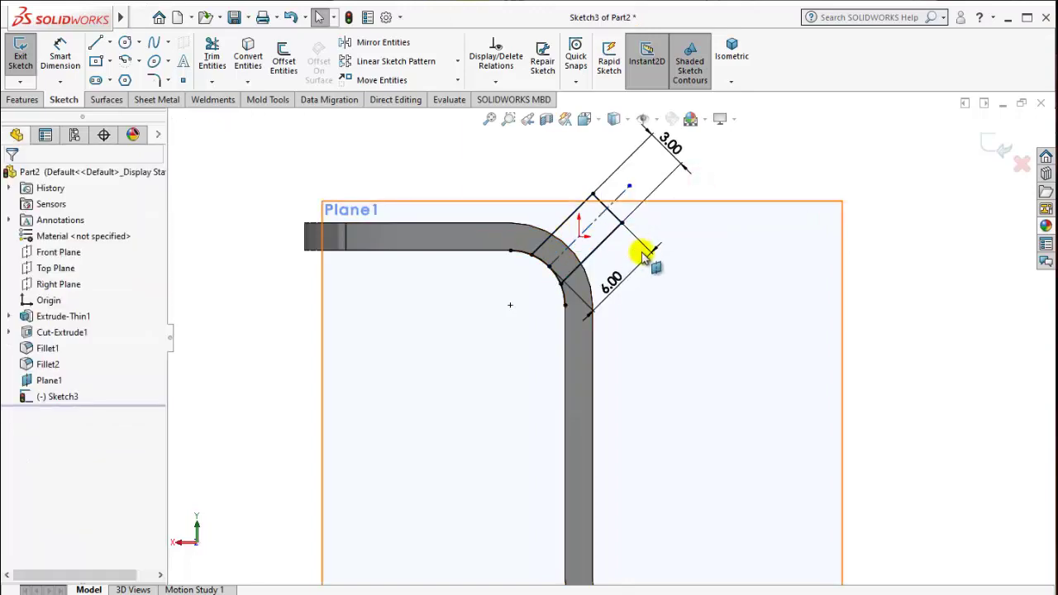
mouse_move(642, 248)
middle_down()
mouse_move(604, 281)
mouse_move(659, 295)
middle_up()
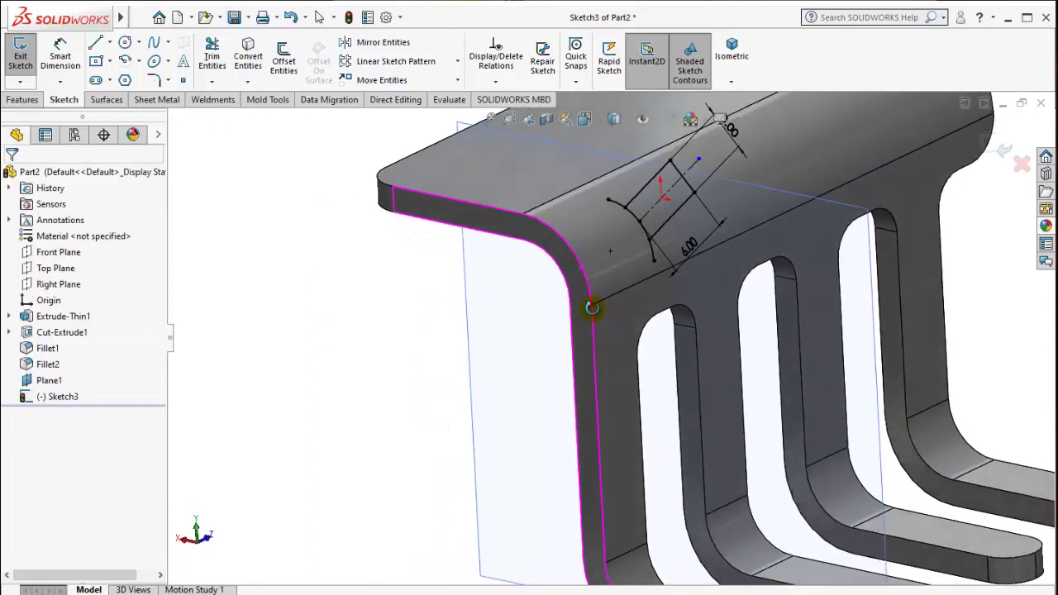
Trim away the stray line beside the tab rectangle.
click(25, 99)
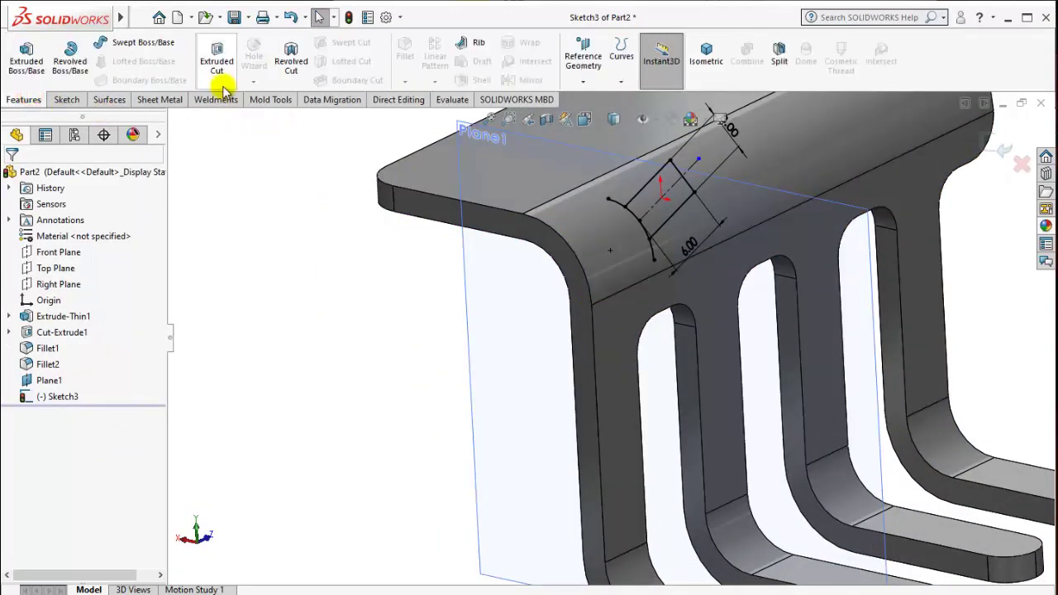
click(27, 55)
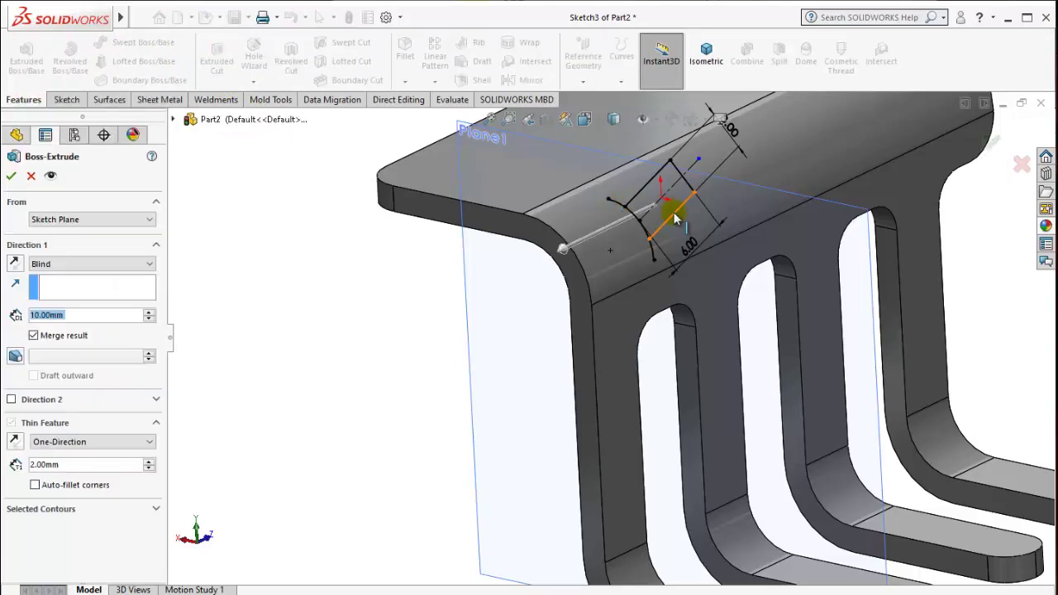
key(Escape)
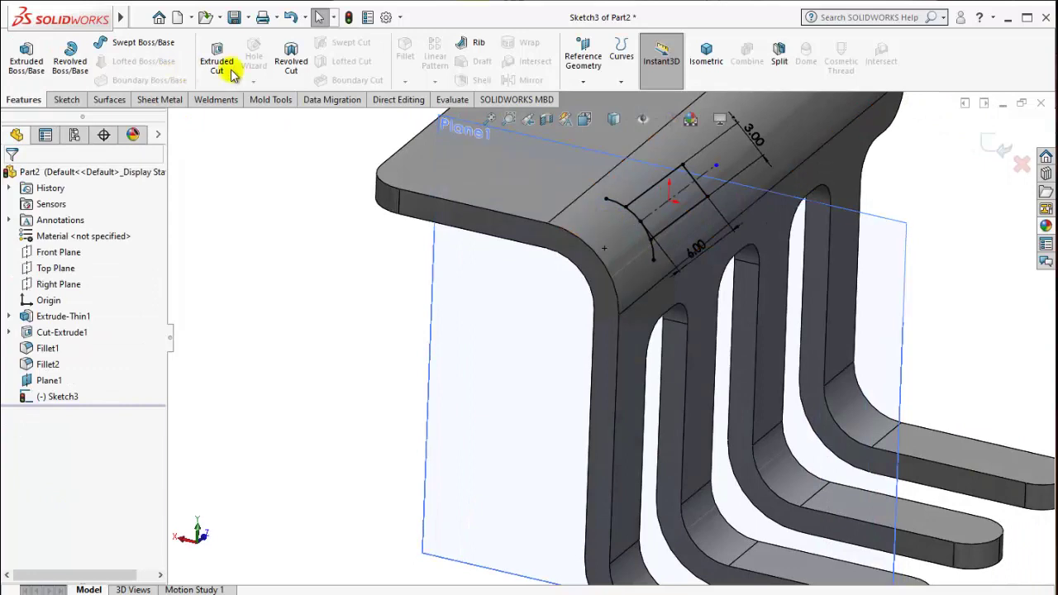
click(66, 99)
click(211, 55)
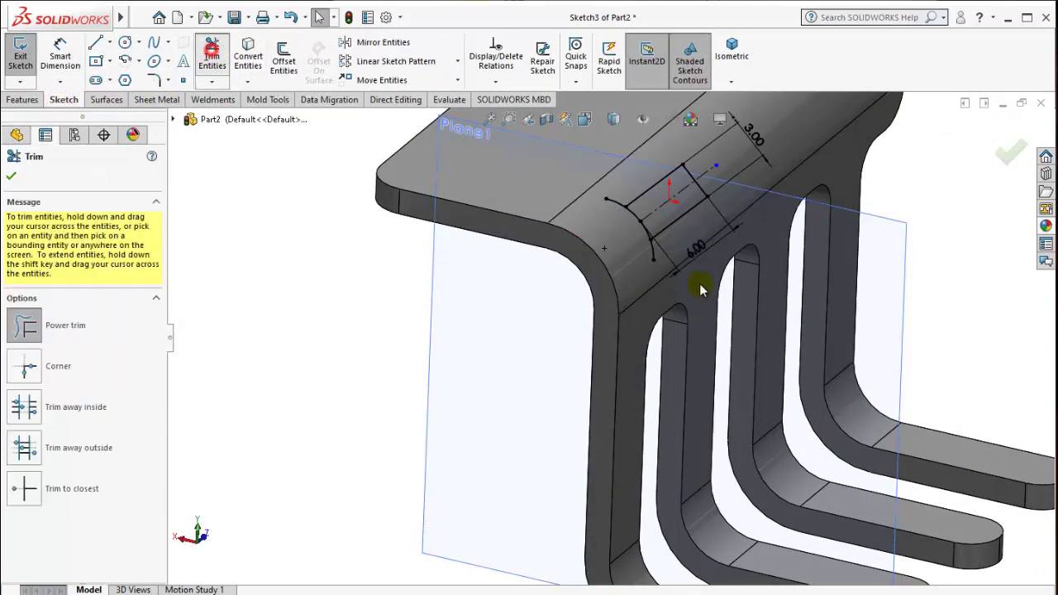
mouse_move(615, 199)
mouse_down()
mouse_move(642, 255)
mouse_move(693, 257)
mouse_up()
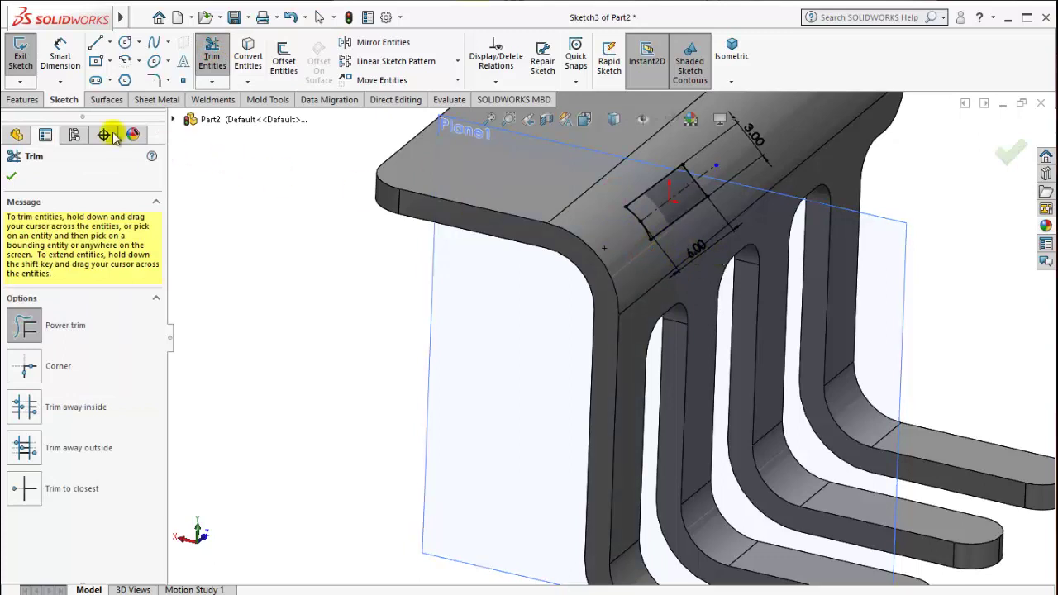
Extrude the rectangle 3 mm Mid Plane about Plane1 into a block.
click(22, 100)
click(25, 54)
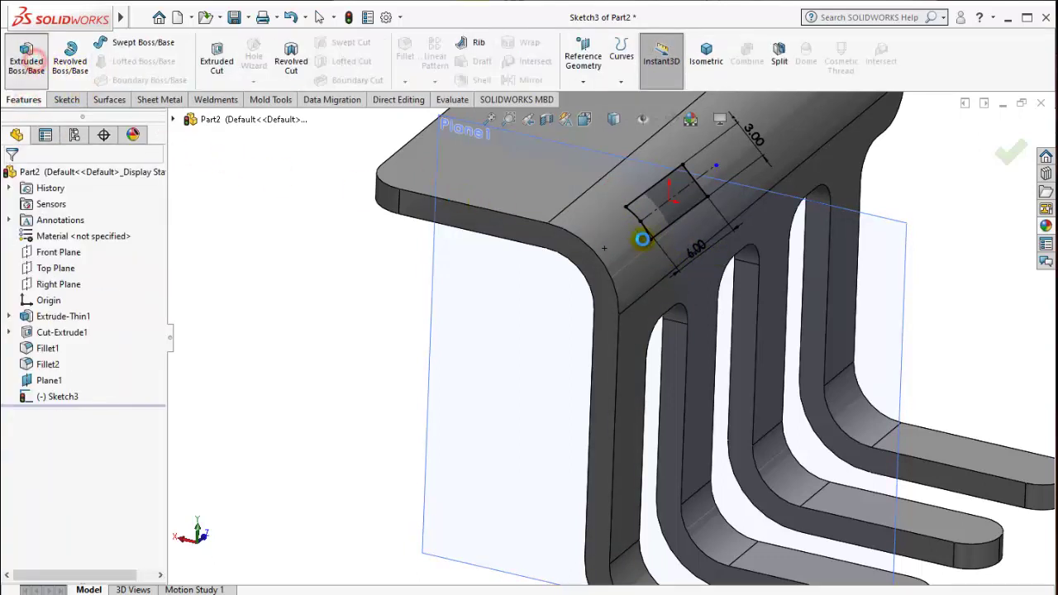
click(87, 264)
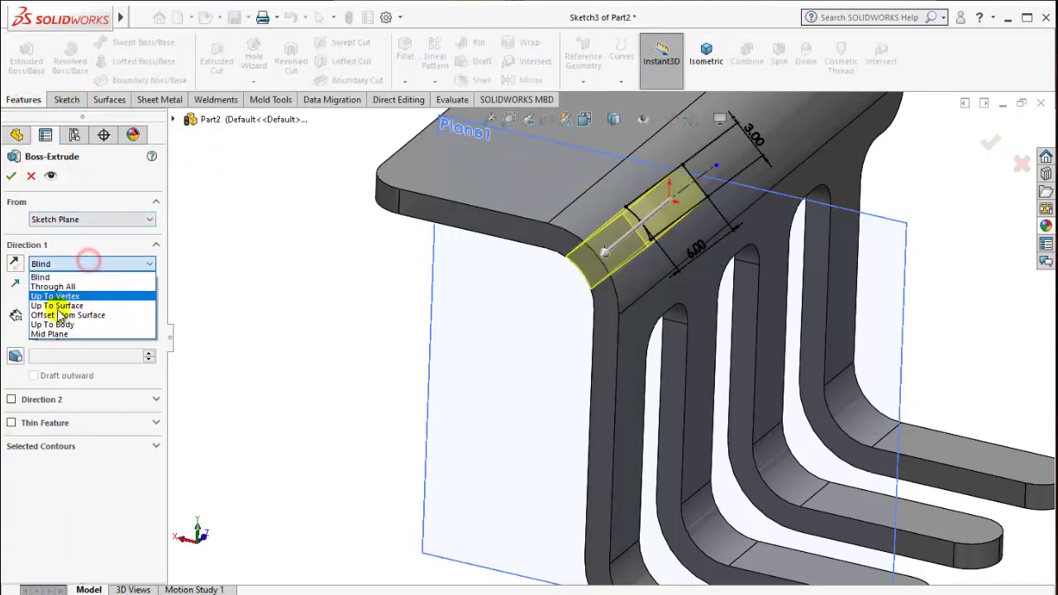
click(82, 334)
mouse_move(496, 314)
middle_down()
mouse_move(646, 300)
mouse_move(652, 272)
middle_up()
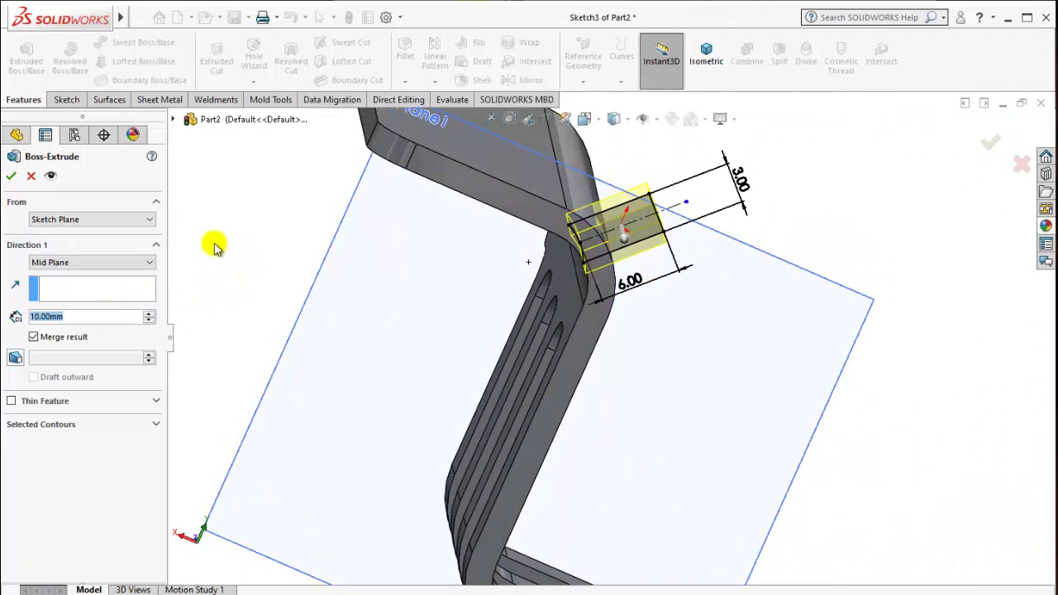
text(3)
key(Return)
scroll(468, 314, down, 5)
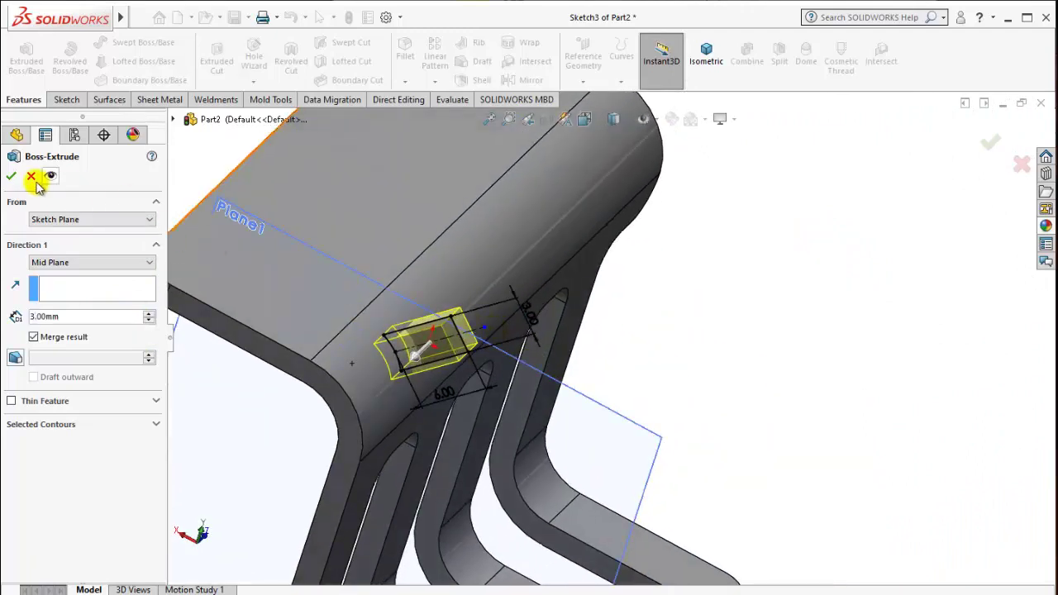
click(10, 175)
Hide Plane1 and orbit to look at the new block.
click(714, 331)
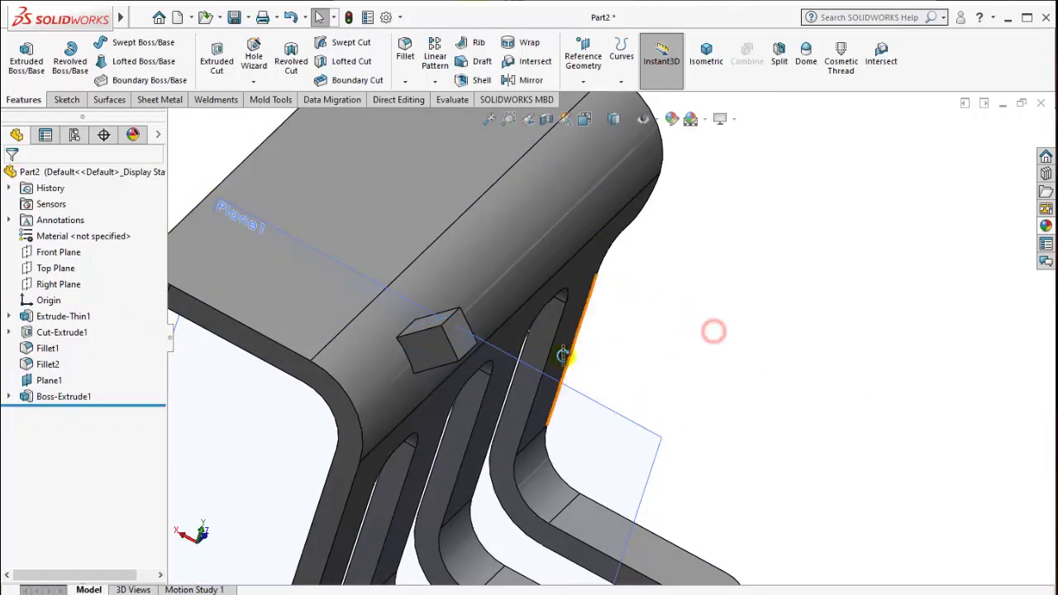
scroll(564, 355, up, 3)
scroll(587, 289, up, 3)
click(623, 287)
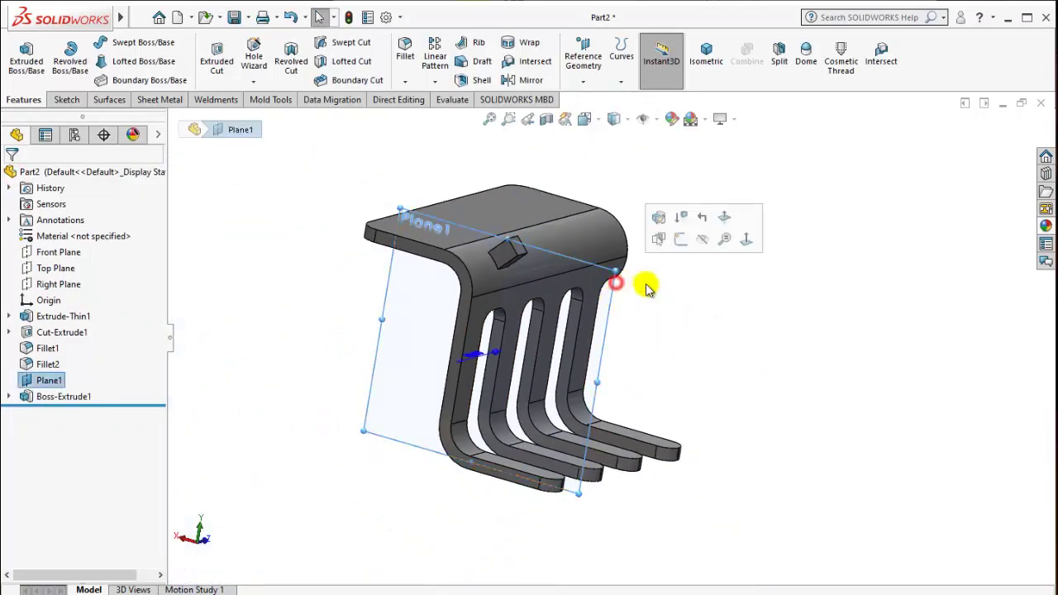
click(702, 242)
mouse_move(640, 307)
middle_down()
mouse_move(571, 232)
mouse_move(485, 224)
mouse_move(540, 211)
mouse_move(629, 255)
mouse_move(671, 334)
mouse_move(668, 364)
mouse_move(551, 348)
mouse_move(570, 342)
mouse_move(528, 307)
middle_up()
scroll(546, 339, down, 3)
scroll(532, 307, down, 5)
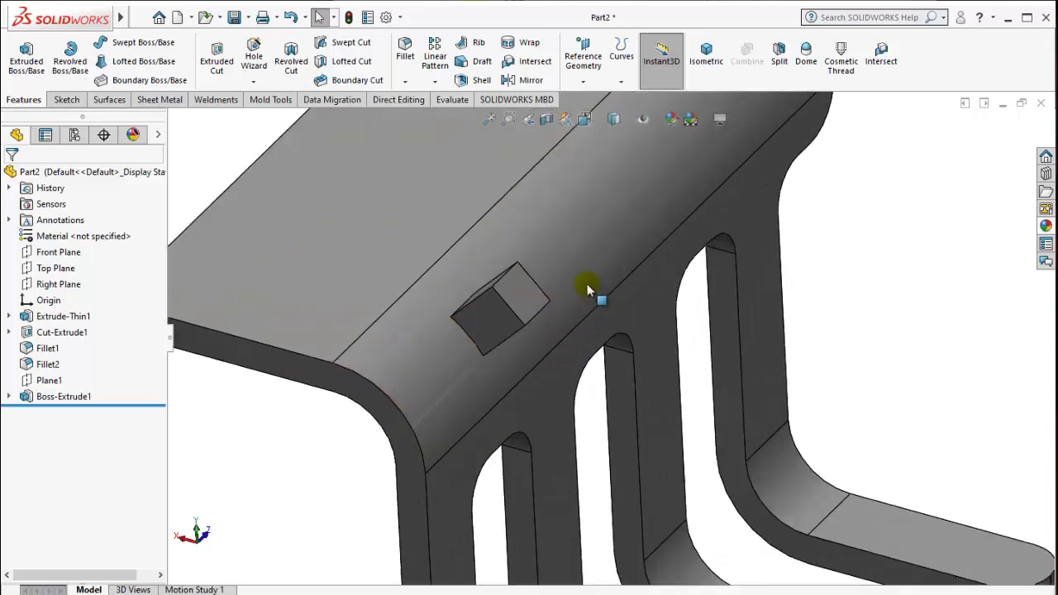
Start a Full Round Fillet and set the block's first side face.
click(406, 51)
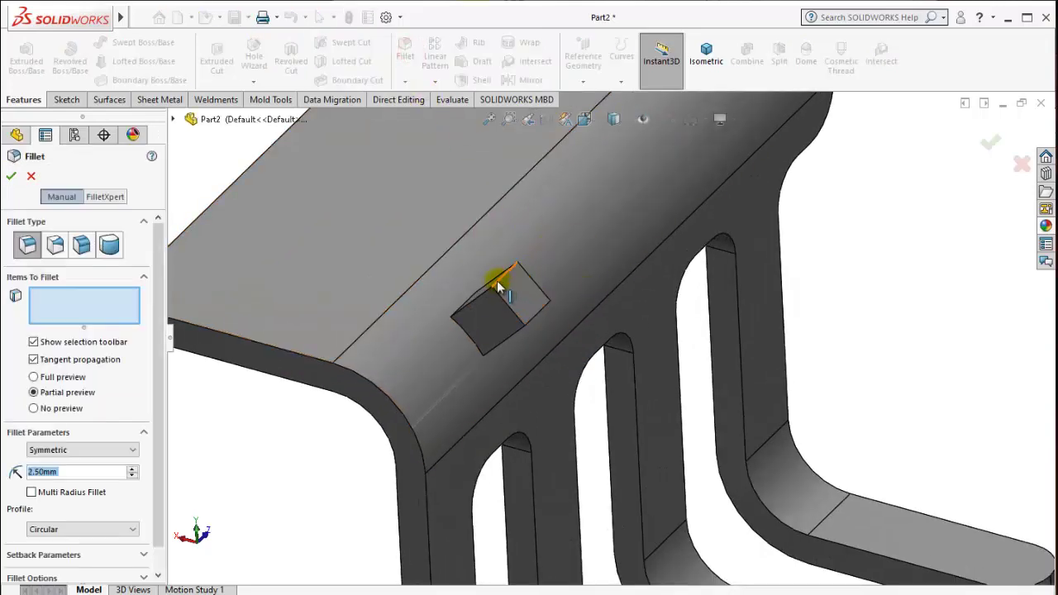
click(109, 244)
mouse_move(281, 294)
middle_down()
mouse_move(615, 347)
mouse_move(568, 330)
mouse_move(531, 300)
mouse_move(264, 323)
middle_up()
click(578, 330)
click(589, 339)
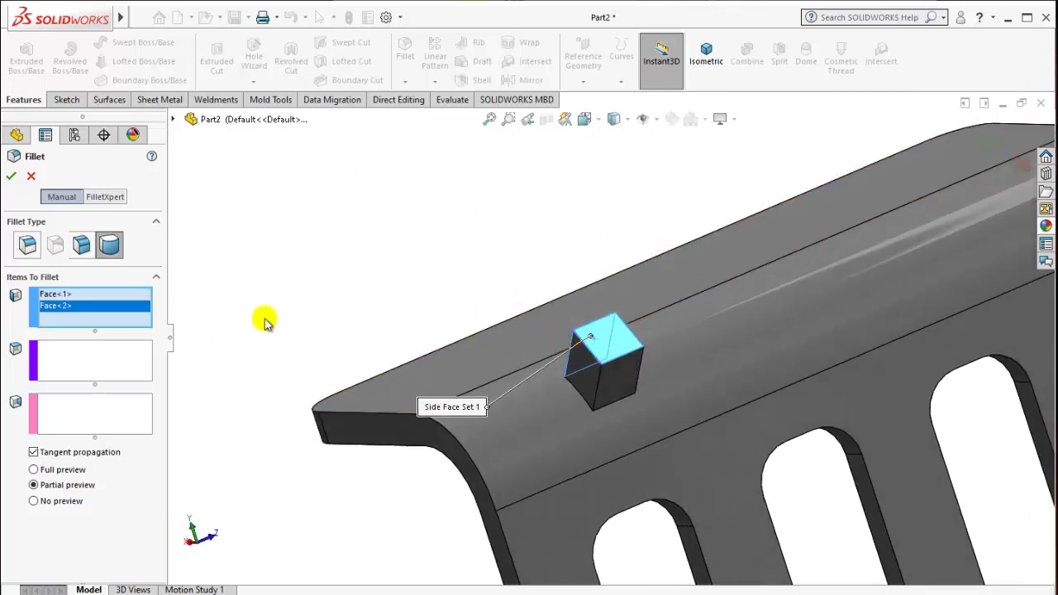
right_click(103, 312)
click(113, 331)
click(111, 354)
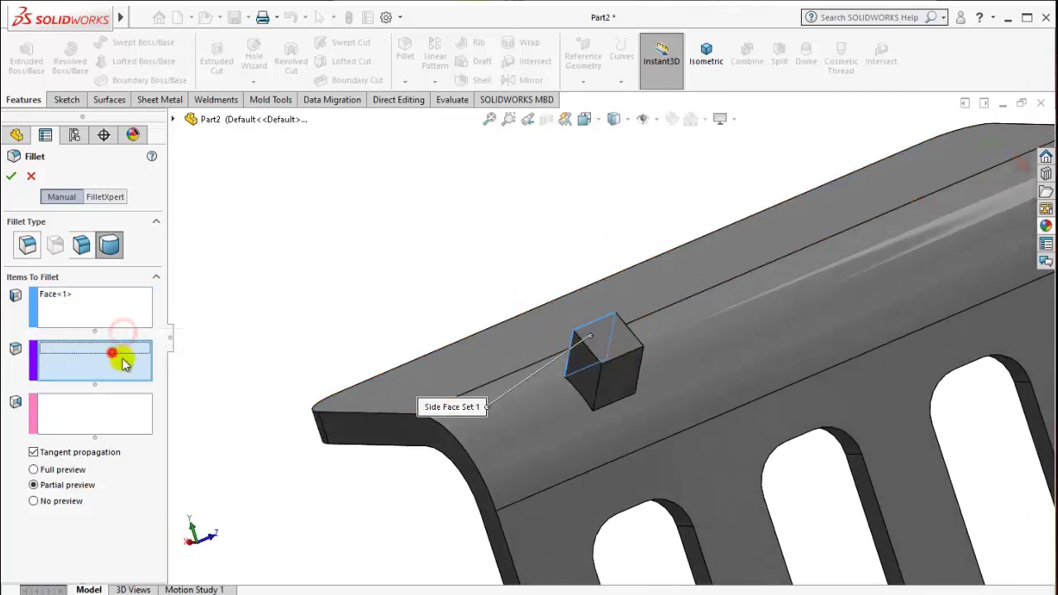
Pick the top face as center and the opposite side face, then accept the fillet.
click(594, 345)
click(114, 425)
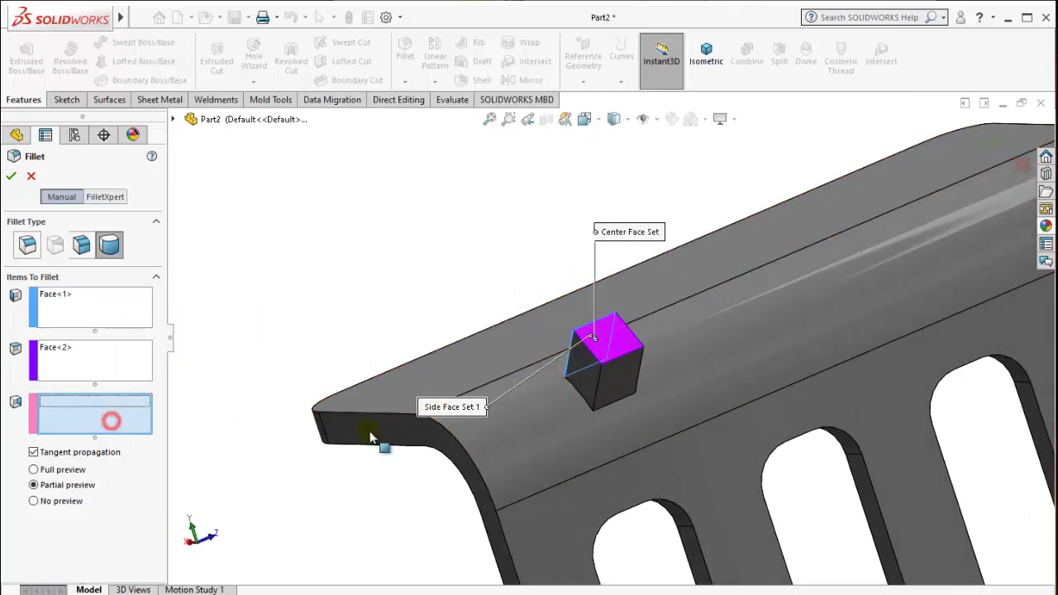
click(610, 385)
mouse_move(609, 386)
middle_down()
mouse_move(647, 435)
mouse_move(662, 430)
middle_up()
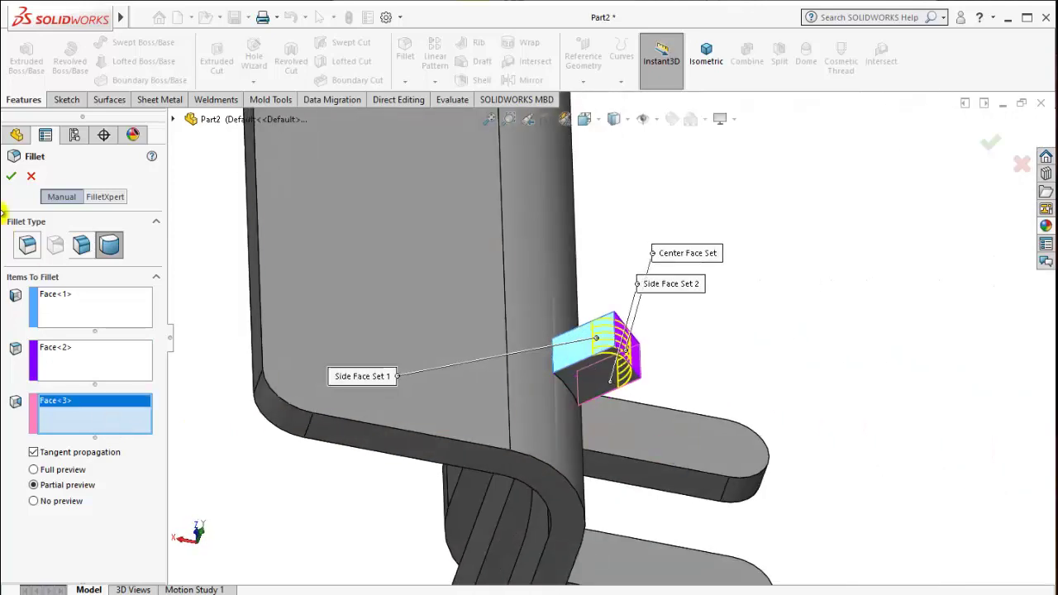
click(11, 178)
View the rounded tab's side profile straight on, then orbit back to 3D.
mouse_move(669, 321)
middle_down()
mouse_move(643, 333)
mouse_move(538, 305)
mouse_move(478, 263)
mouse_move(472, 272)
mouse_move(513, 259)
mouse_move(548, 305)
mouse_move(535, 267)
mouse_move(504, 262)
mouse_move(633, 322)
mouse_move(572, 302)
mouse_move(596, 324)
mouse_move(554, 307)
mouse_move(566, 291)
mouse_move(633, 301)
mouse_move(600, 311)
middle_up()
scroll(600, 311, down, 2)
scroll(574, 302, down, 3)
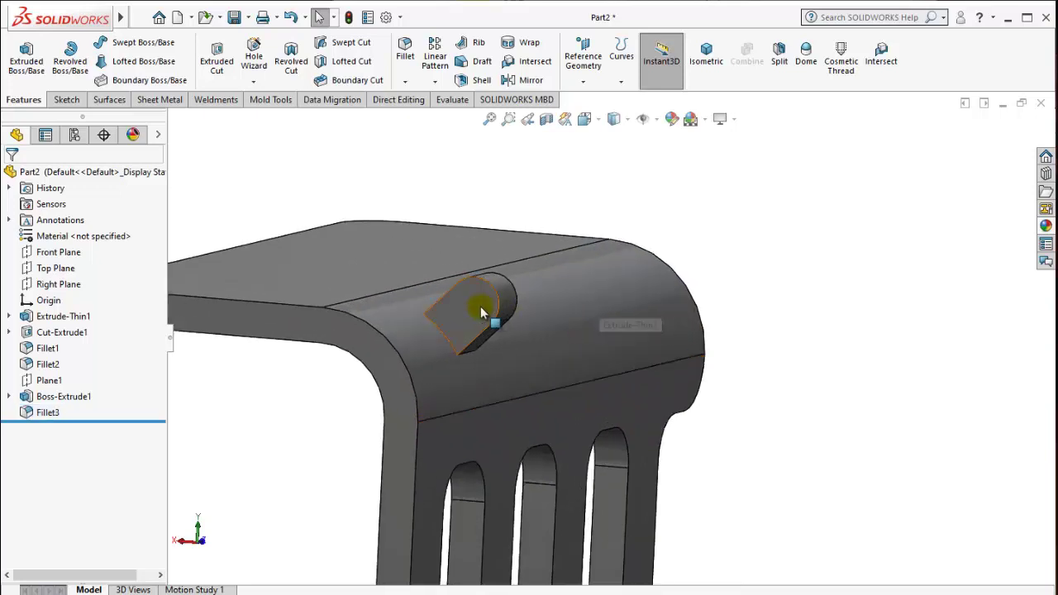
click(482, 313)
click(619, 267)
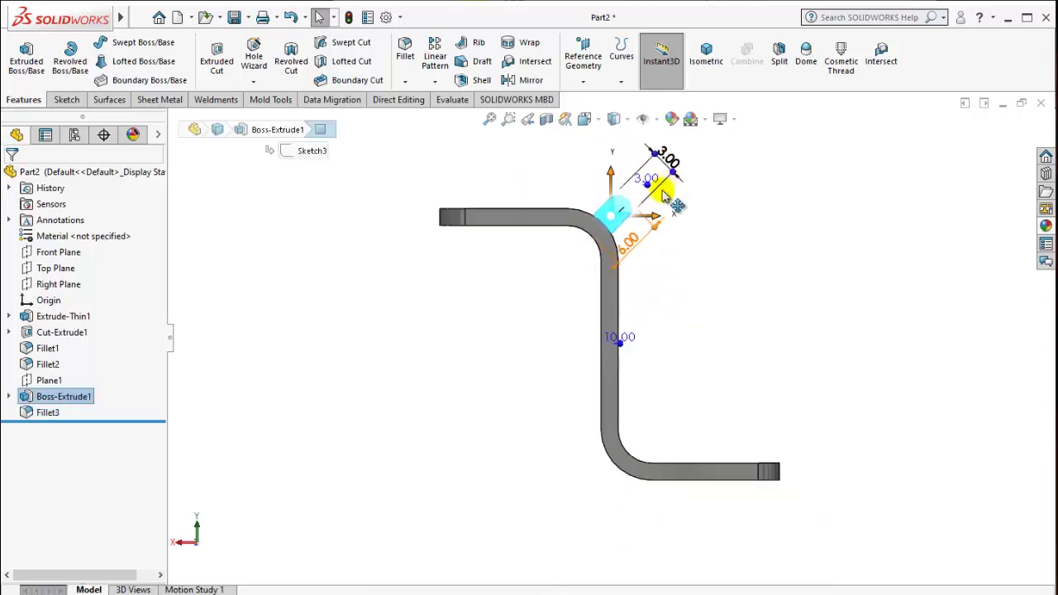
scroll(662, 194, down, 3)
scroll(601, 267, down, 3)
scroll(595, 314, up, 3)
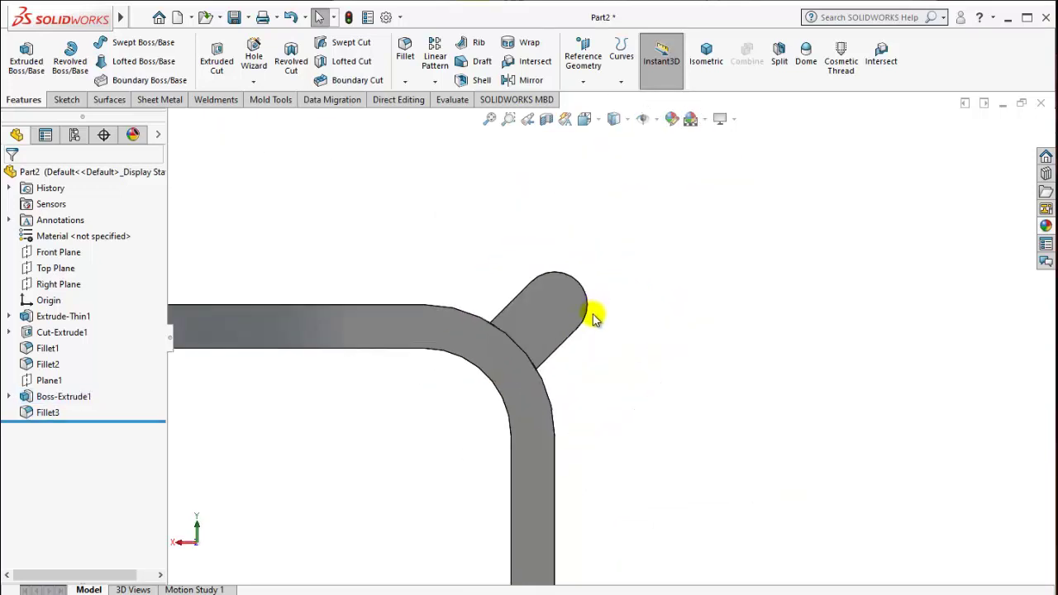
scroll(616, 322, up, 2)
mouse_move(617, 322)
middle_down()
mouse_move(567, 408)
mouse_move(626, 391)
mouse_move(579, 402)
mouse_move(543, 433)
mouse_move(724, 286)
mouse_move(626, 354)
mouse_move(568, 366)
middle_up()
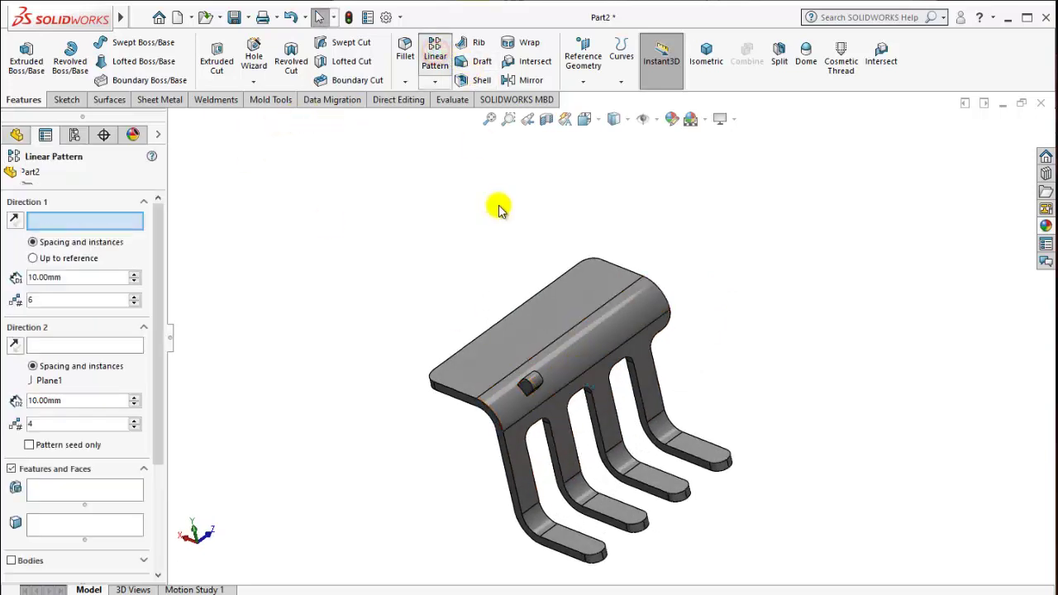
Pattern along the bend edge with 28 mm spacing and 2 instances.
click(560, 342)
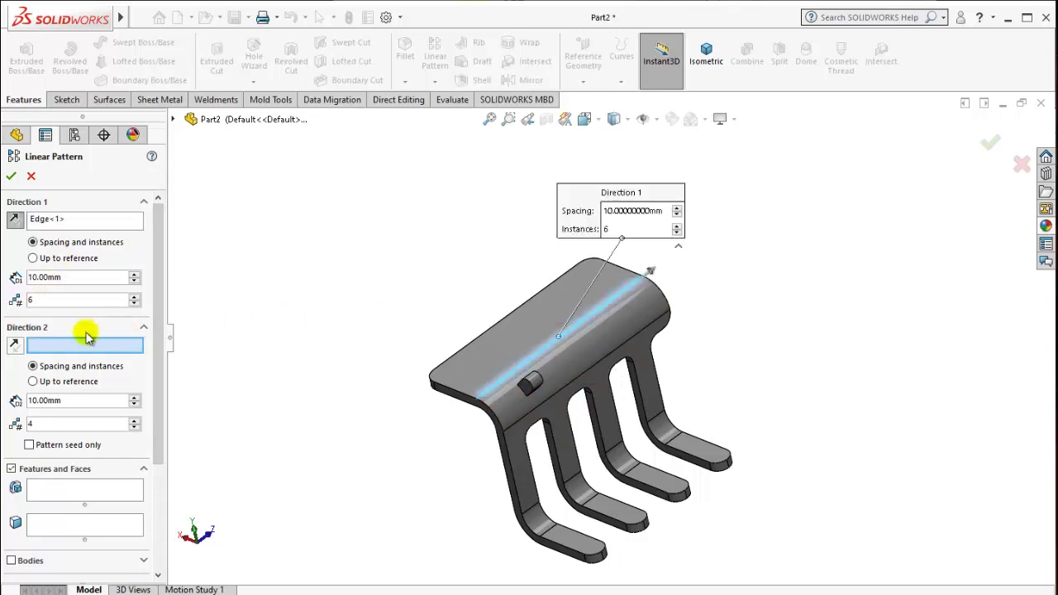
click(58, 491)
click(531, 381)
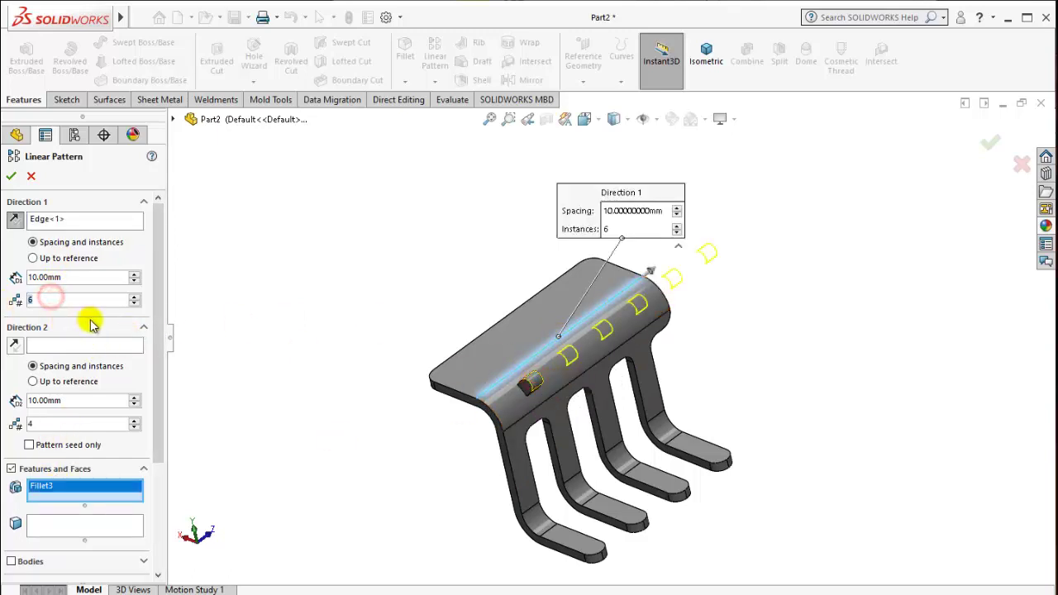
text(2)
middle_drag(424, 326, 395, 350)
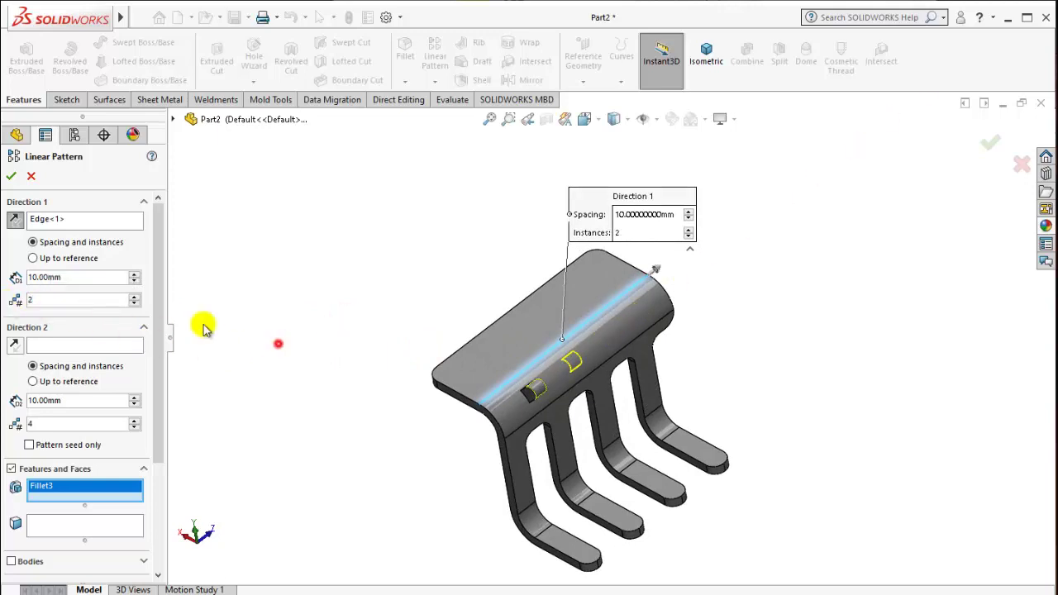
text(38)
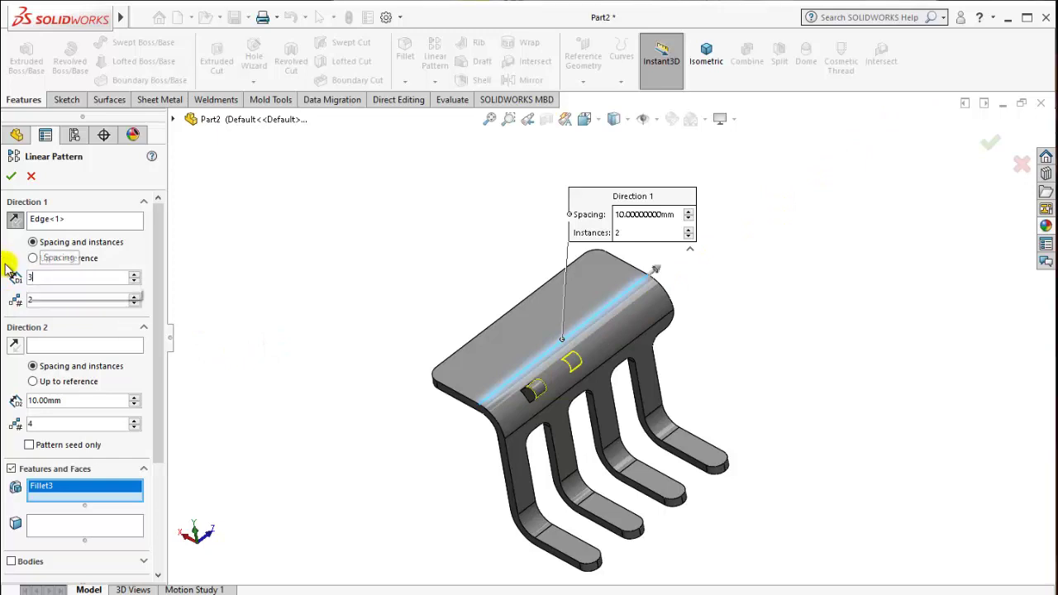
click(342, 318)
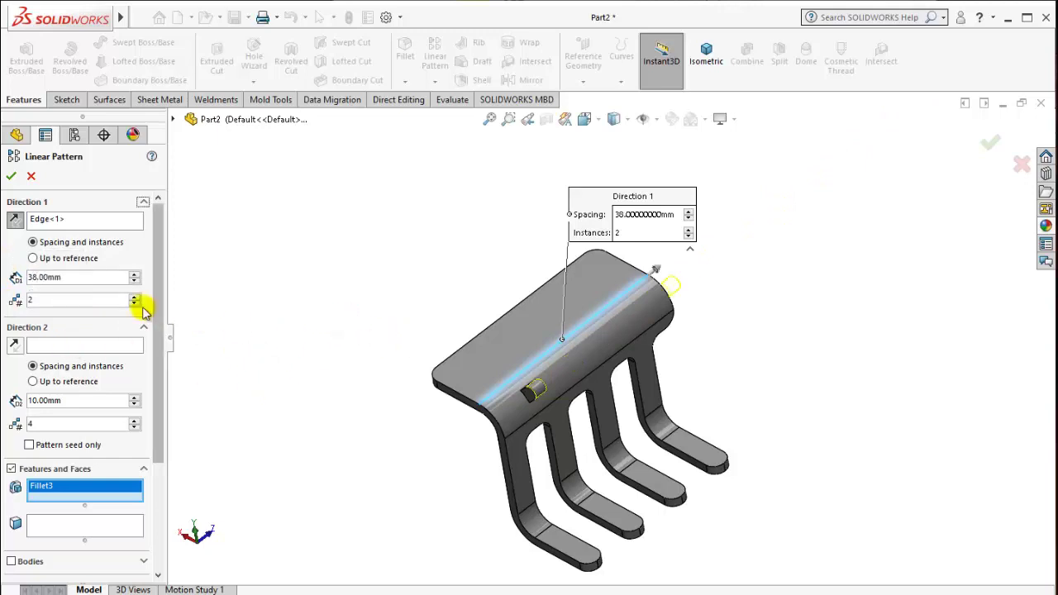
text(28)
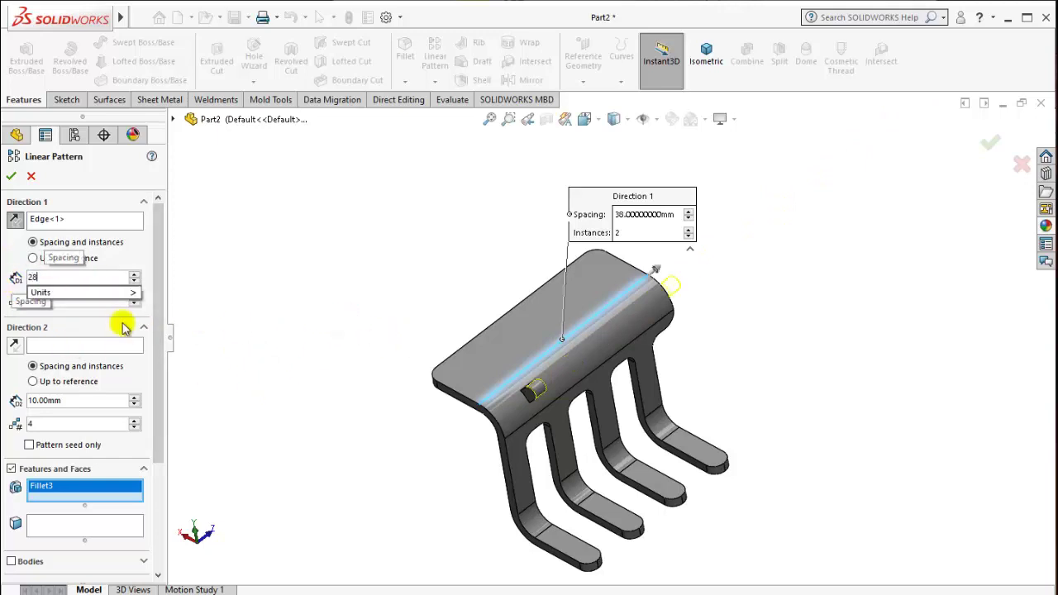
click(334, 294)
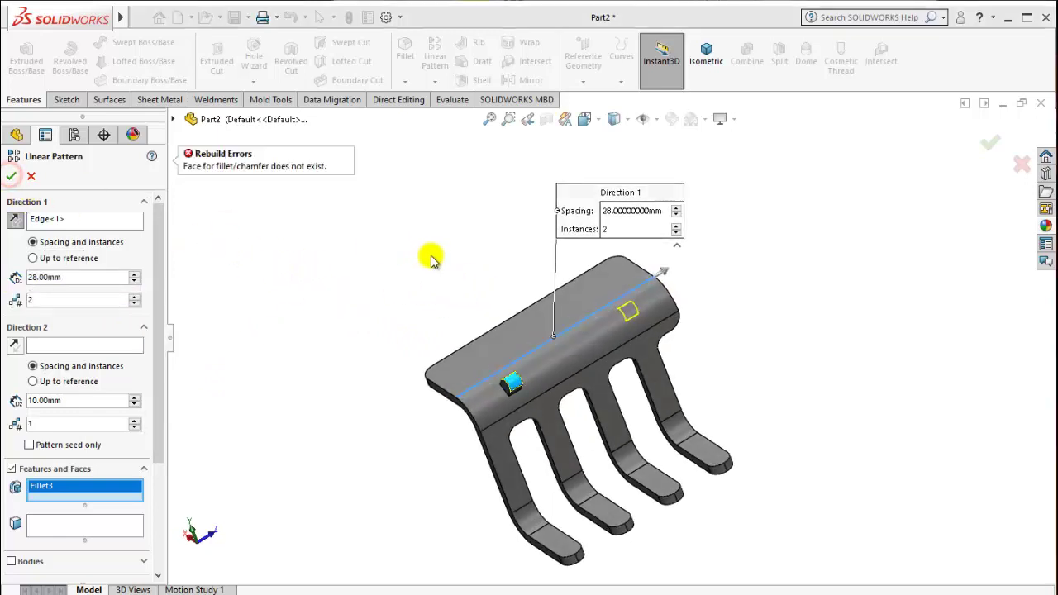
Replace the patterned features with Boss-Extrude1 and Fillet3 and confirm the pattern.
middle_drag(520, 303, 549, 330)
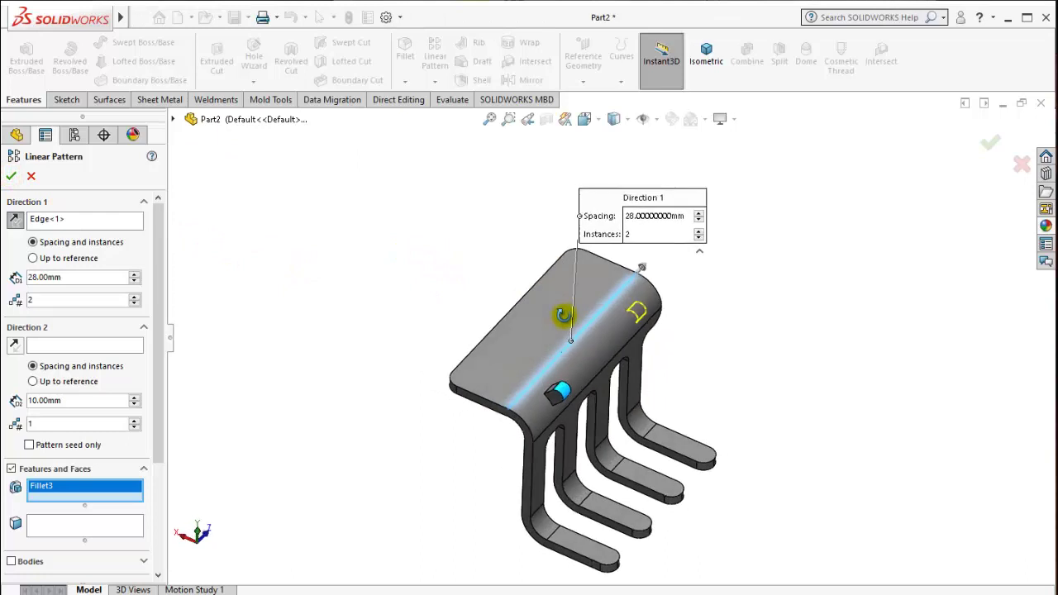
right_click(85, 486)
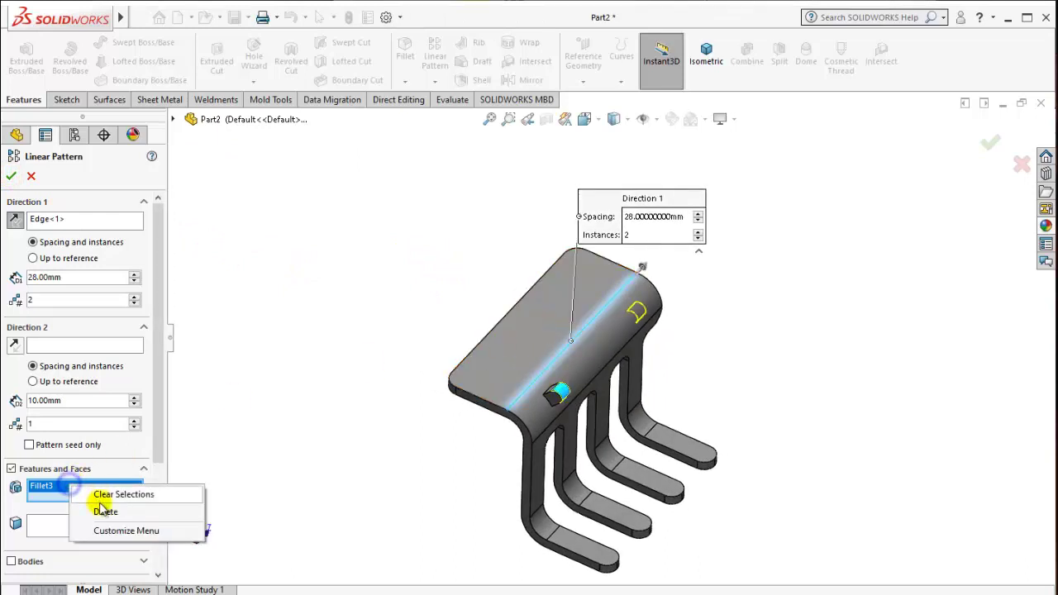
click(99, 511)
click(173, 121)
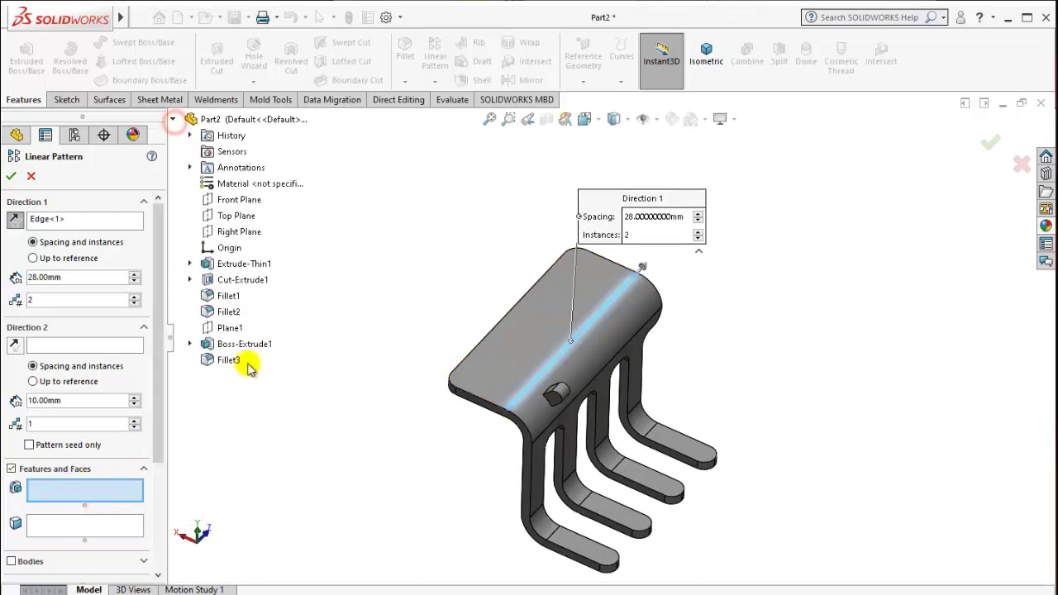
click(234, 344)
click(225, 360)
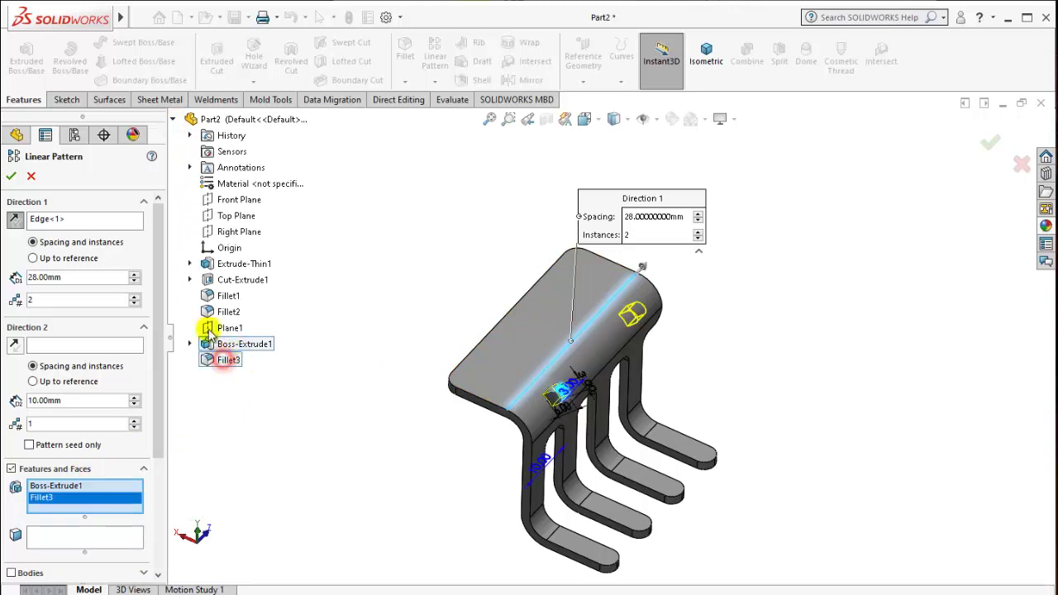
click(11, 176)
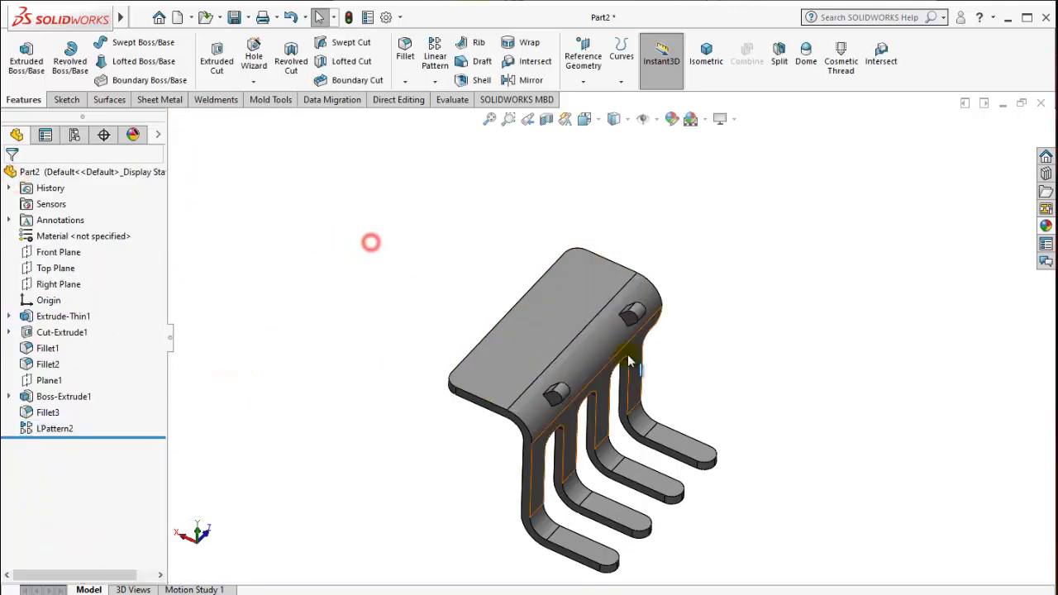
Orbit and zoom to inspect the patterned bosses up close.
mouse_move(371, 243)
middle_down()
mouse_move(591, 238)
mouse_move(541, 276)
mouse_move(602, 288)
mouse_move(642, 347)
mouse_move(608, 398)
mouse_move(570, 416)
mouse_move(609, 349)
mouse_move(607, 331)
mouse_move(617, 337)
mouse_move(597, 371)
middle_up()
scroll(597, 371, down, 3)
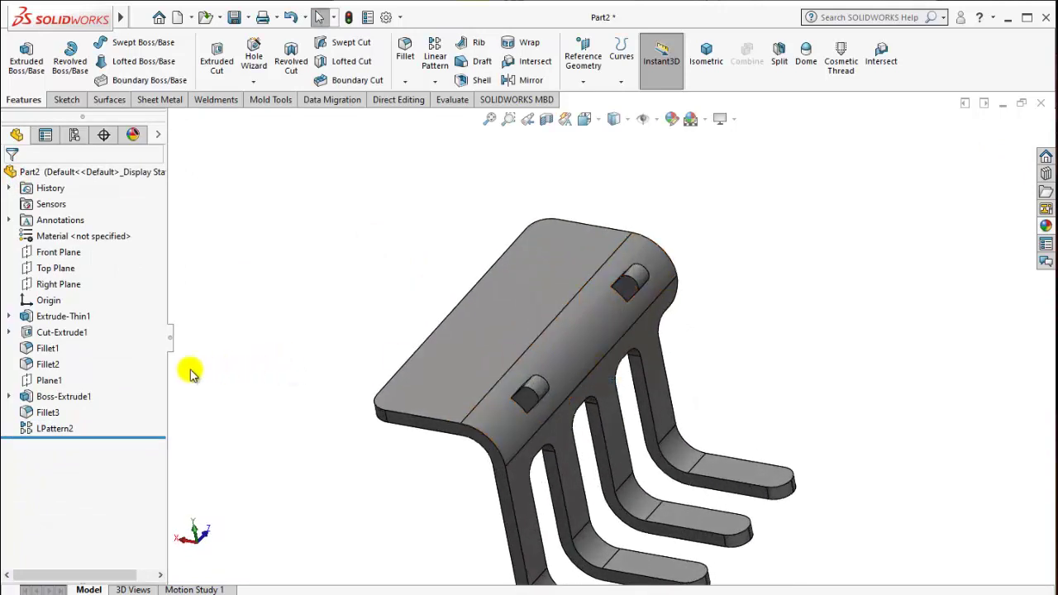
scroll(597, 395, down, 2)
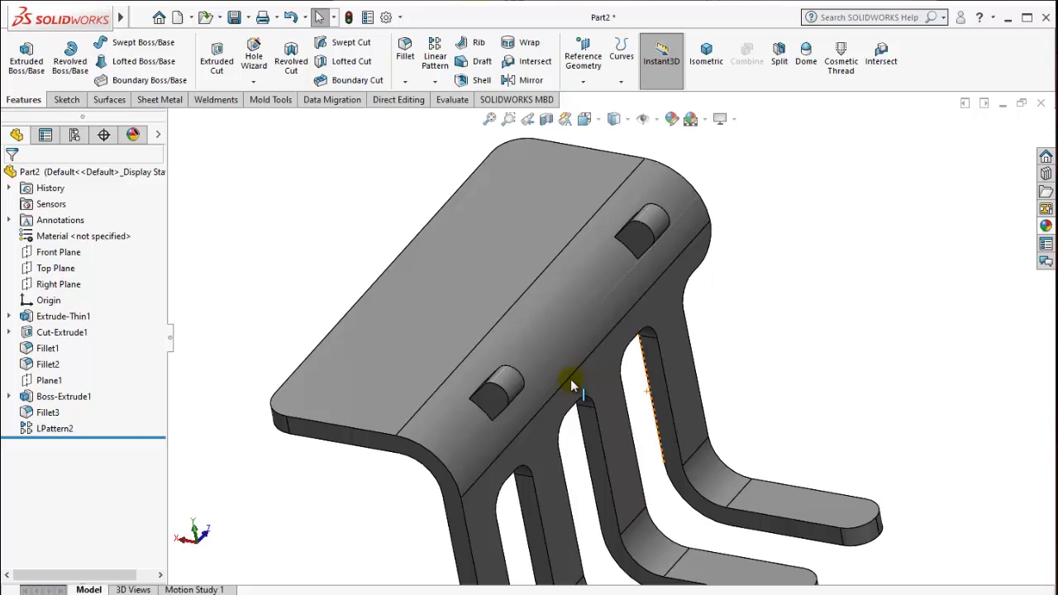
click(489, 400)
scroll(703, 425, up, 2)
scroll(805, 366, up, 1)
click(805, 364)
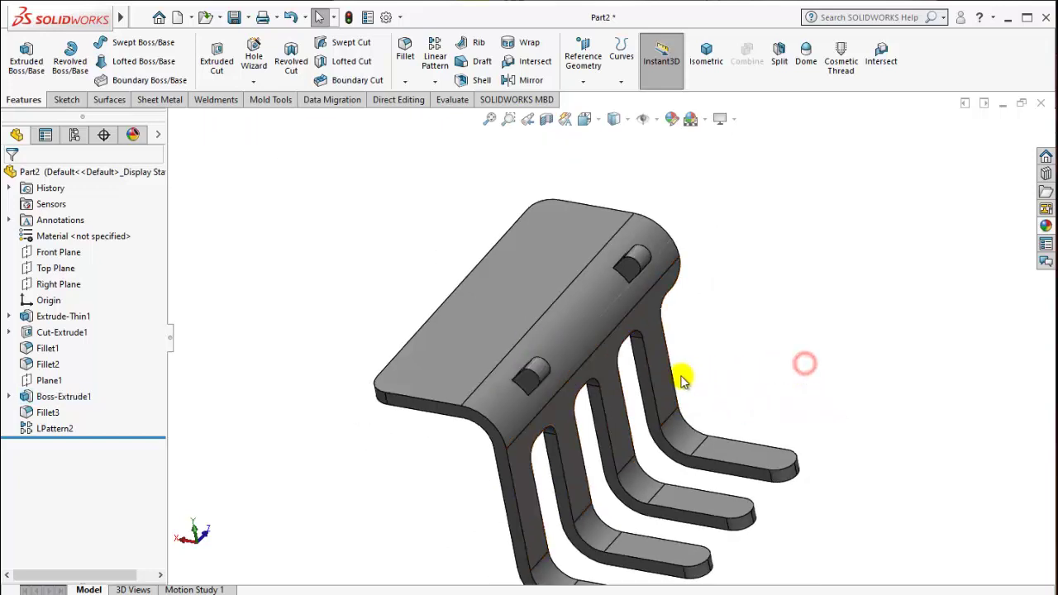
scroll(653, 372, up, 1)
scroll(595, 356, down, 2)
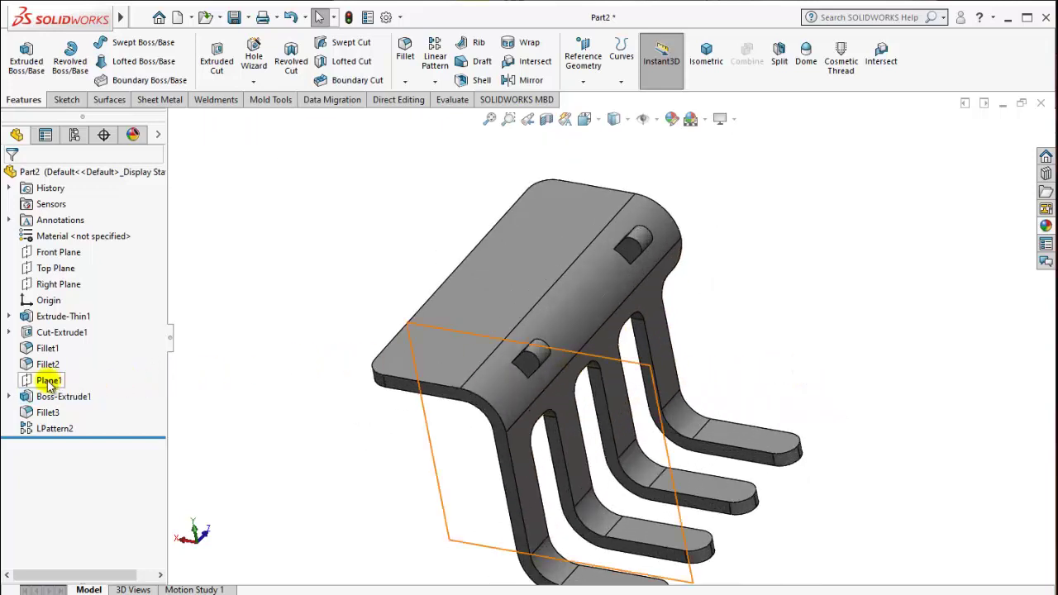
Change Plane1's offset to 15 mm.
click(48, 381)
click(52, 343)
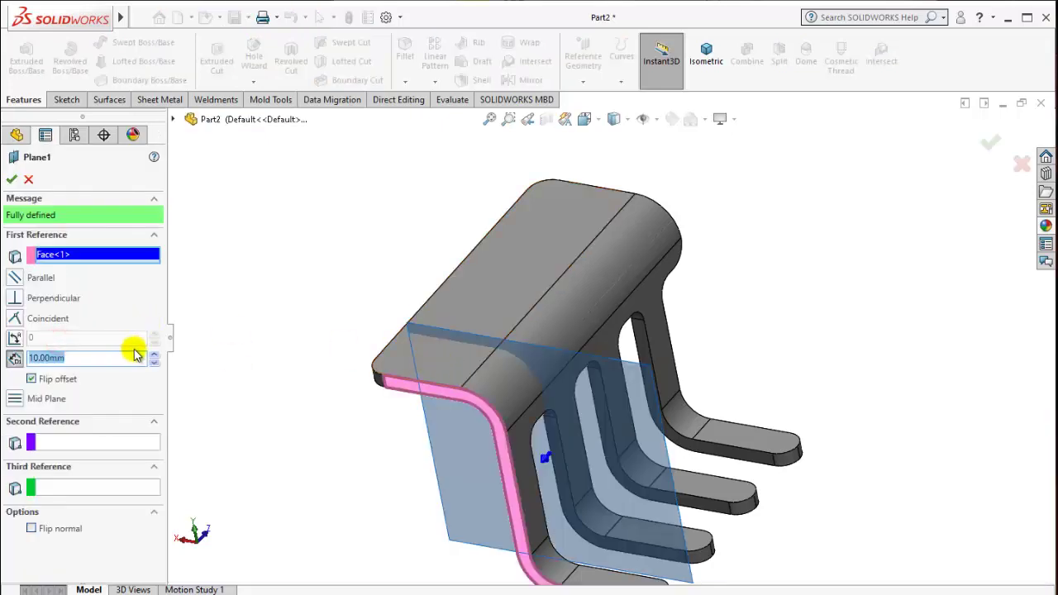
text(15)
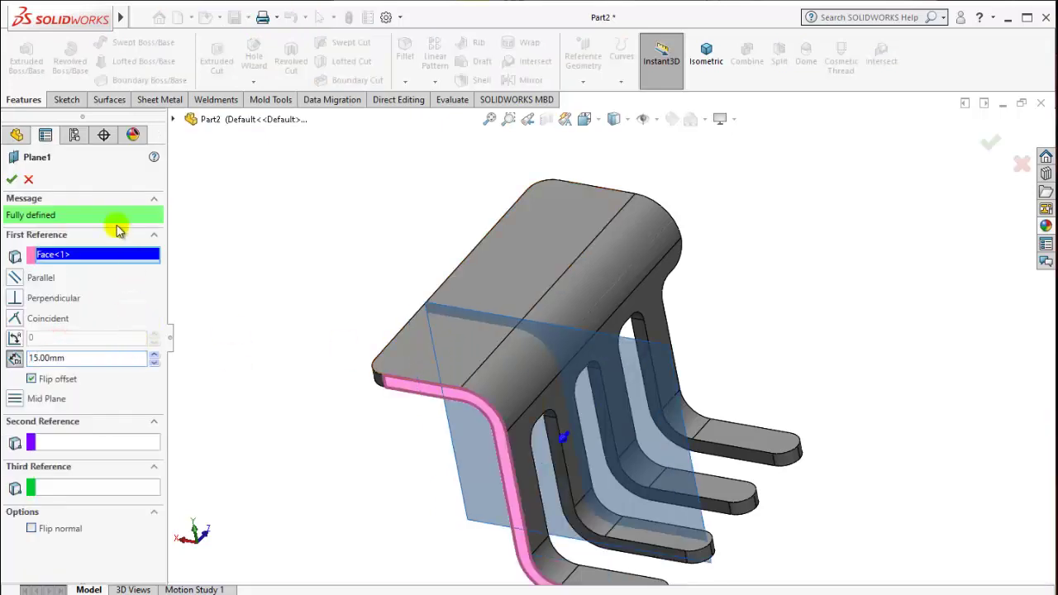
click(13, 181)
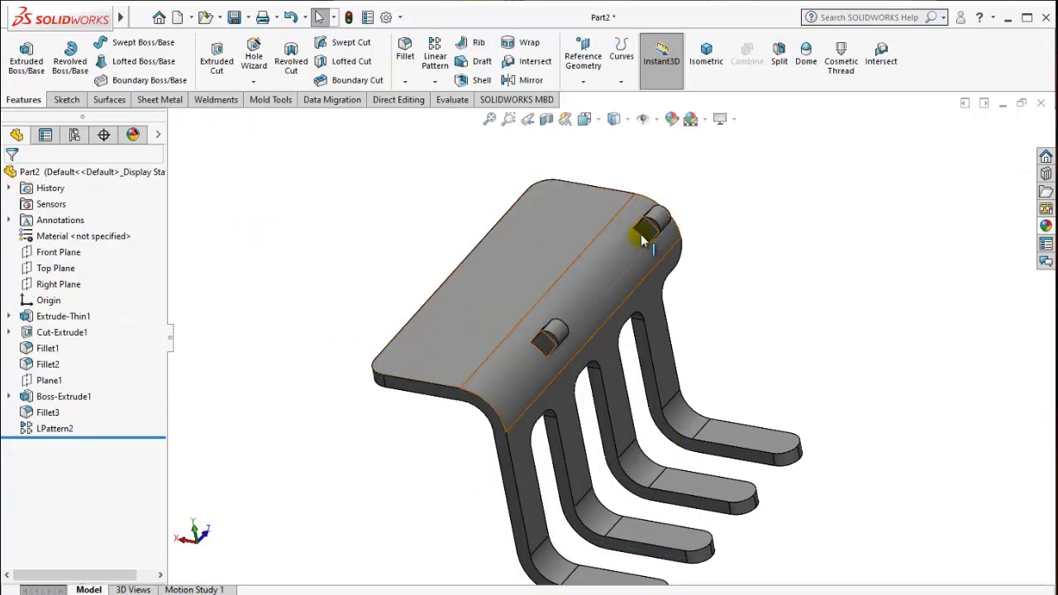
Change the LPattern2 spacing from 28 mm to 18 mm.
click(77, 424)
click(78, 383)
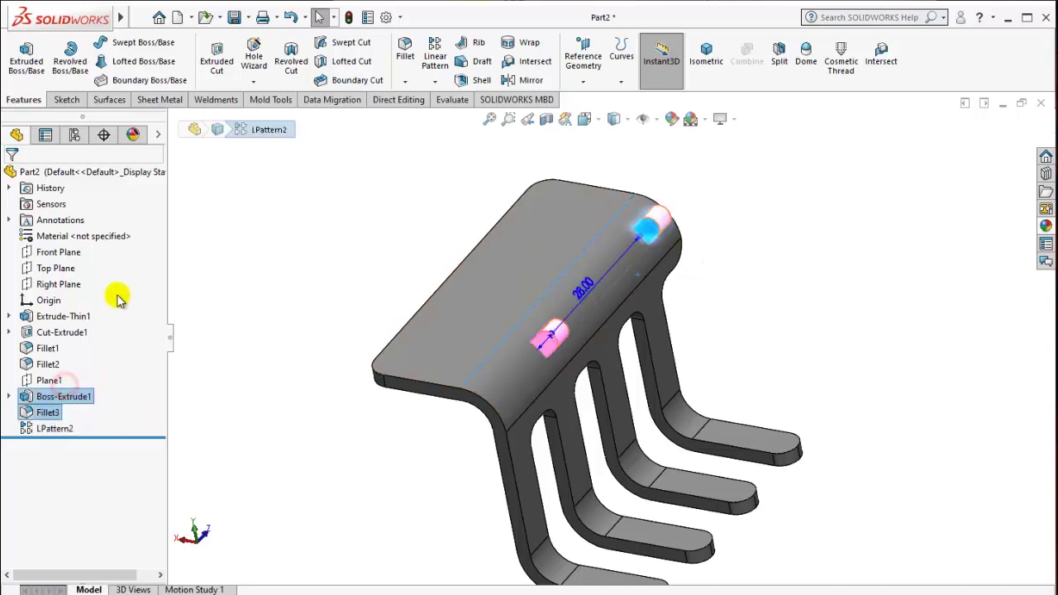
double_click(64, 279)
text(18)
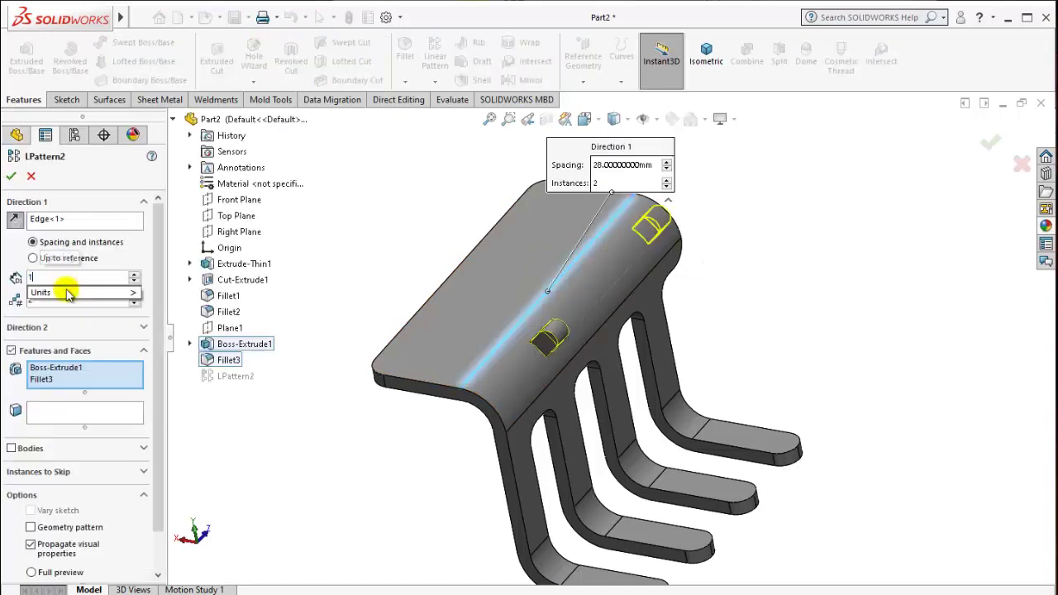
key(Return)
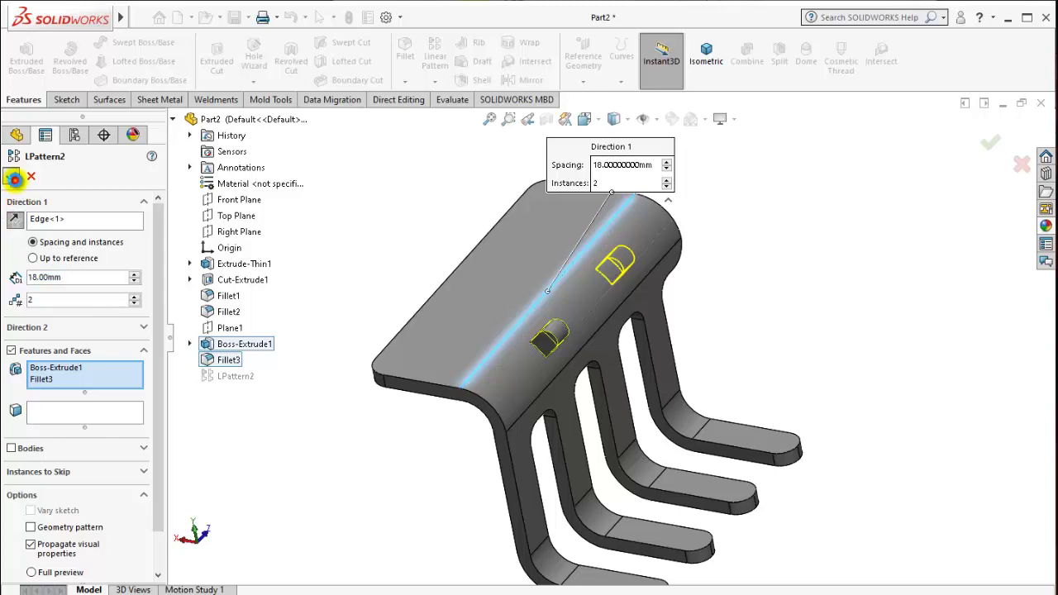
click(14, 178)
mouse_move(681, 291)
middle_down()
mouse_move(780, 292)
mouse_move(568, 330)
mouse_move(574, 351)
mouse_move(590, 354)
mouse_move(657, 288)
middle_up()
scroll(609, 331, down, 3)
scroll(572, 335, down, 3)
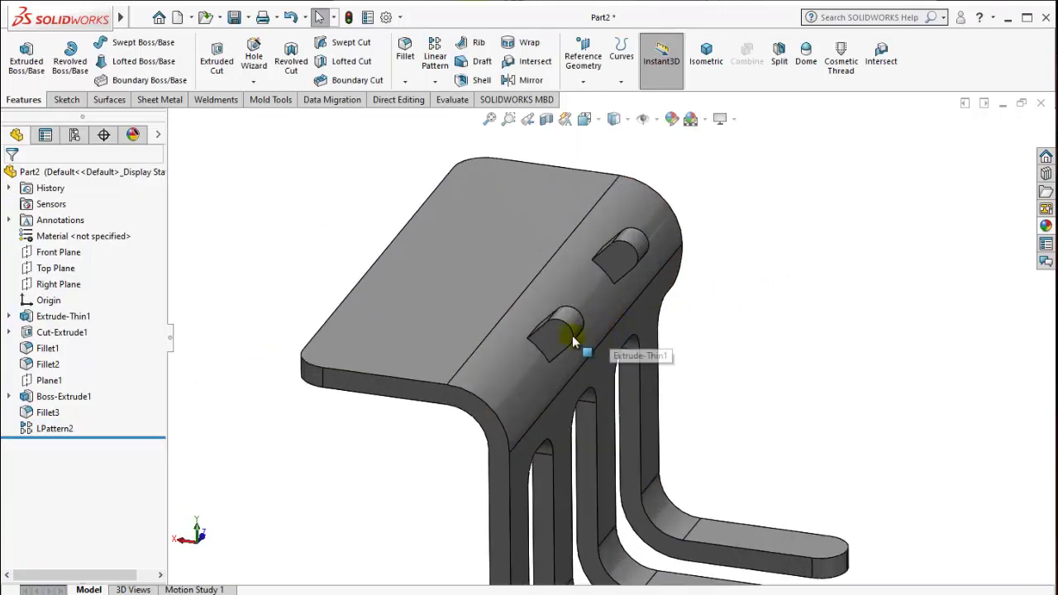
Sketch a circle on the tab face centred on the tab's arc centre.
click(567, 339)
click(691, 296)
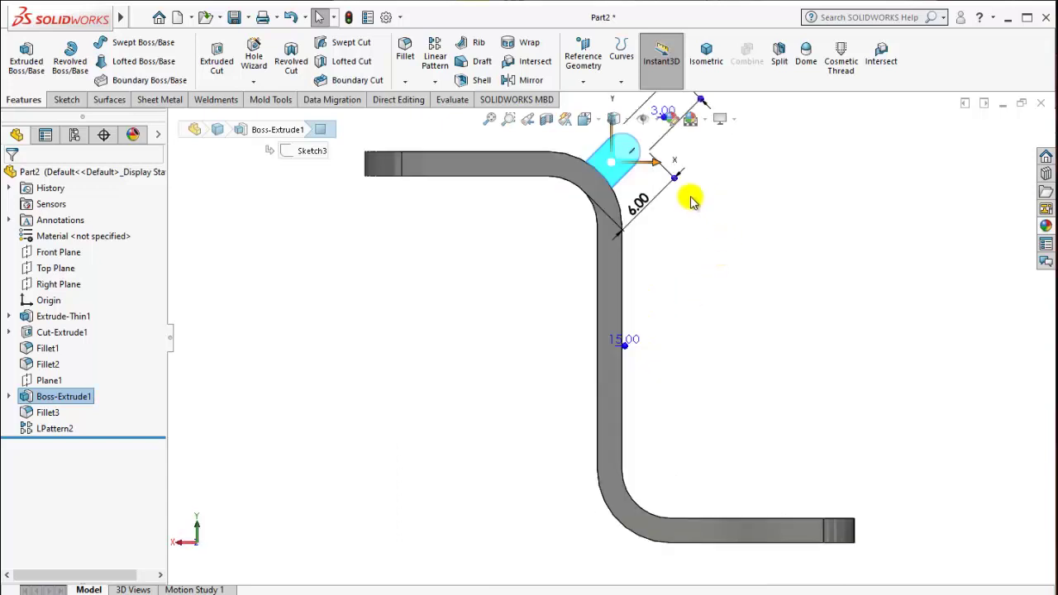
scroll(645, 219, down, 3)
scroll(571, 249, down, 2)
click(523, 253)
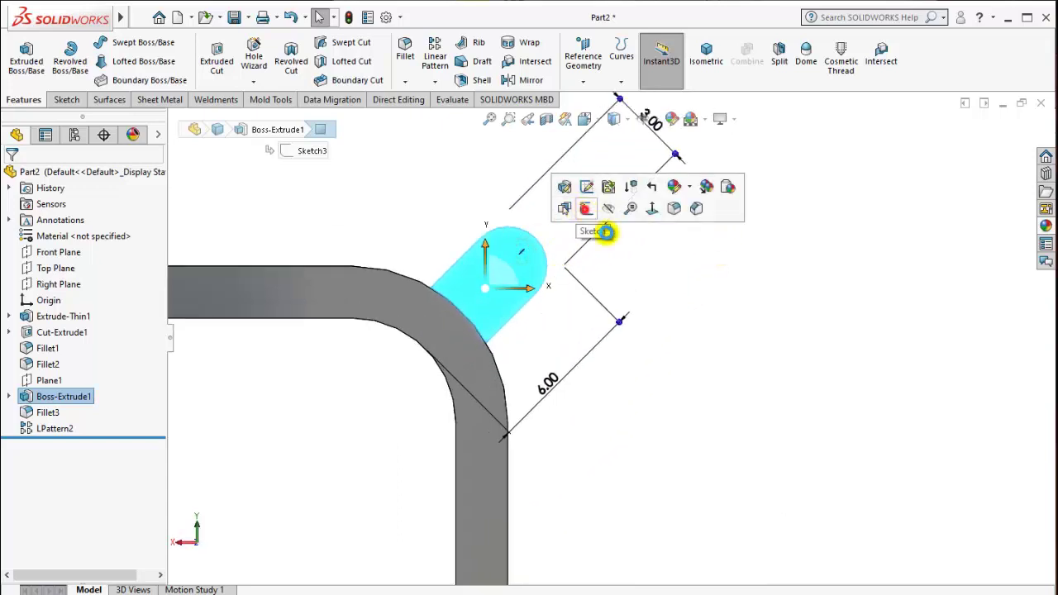
click(585, 208)
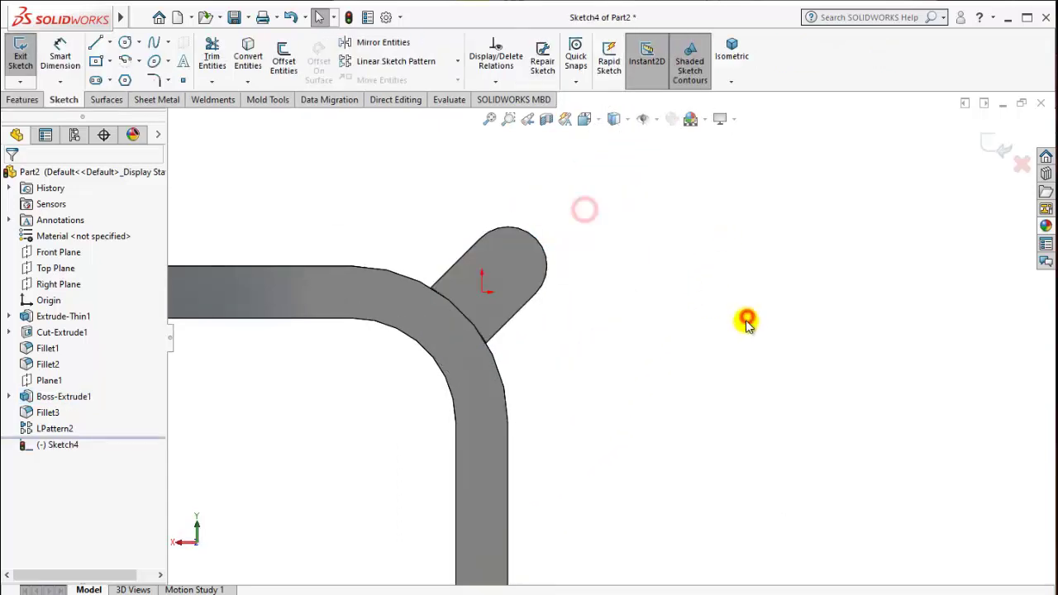
click(507, 266)
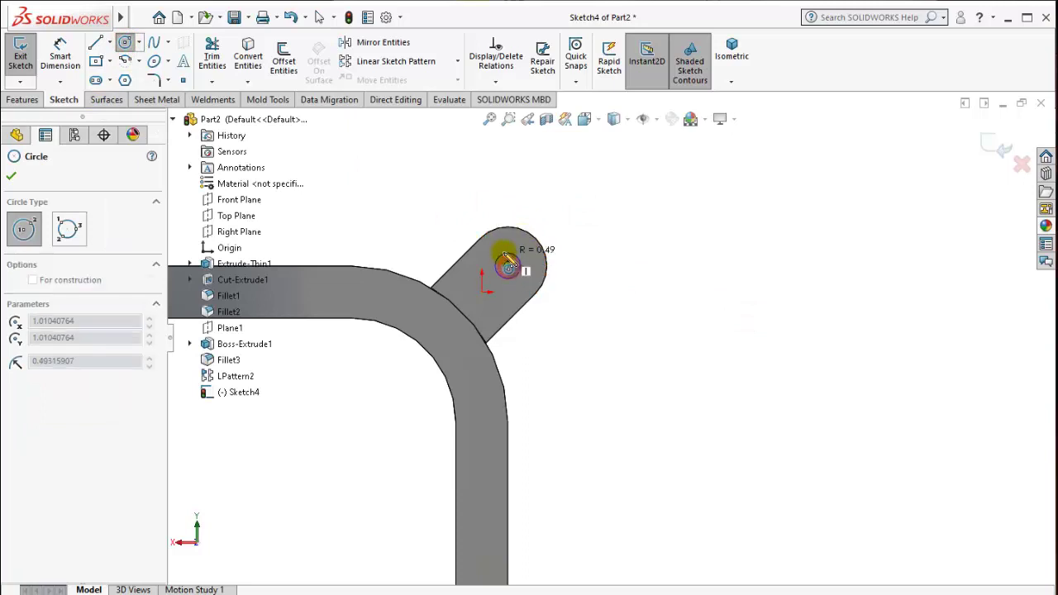
click(502, 246)
Dimension the circle to a 2 mm diameter.
click(59, 54)
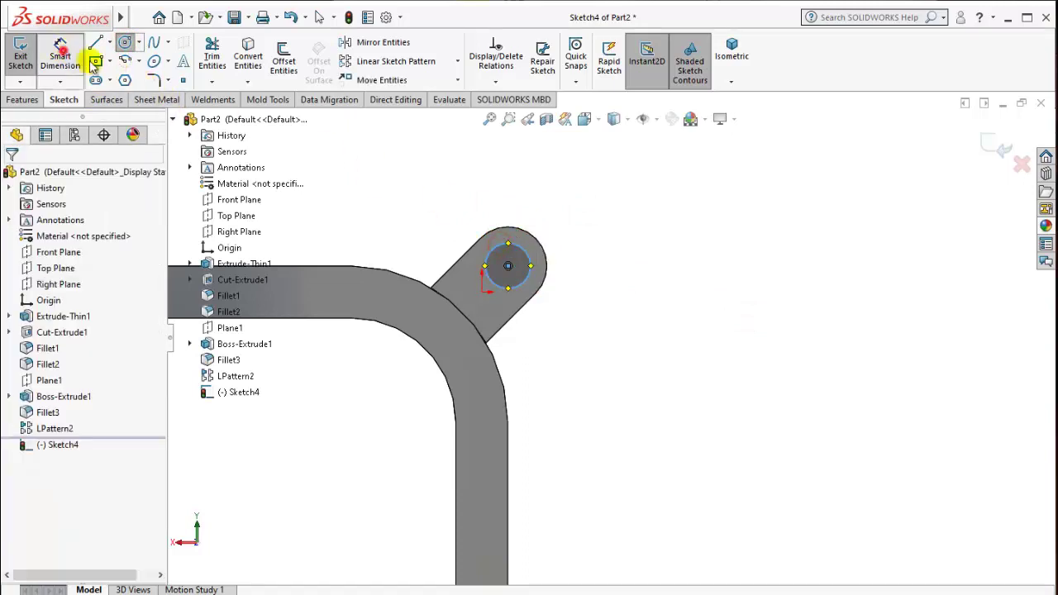
click(576, 295)
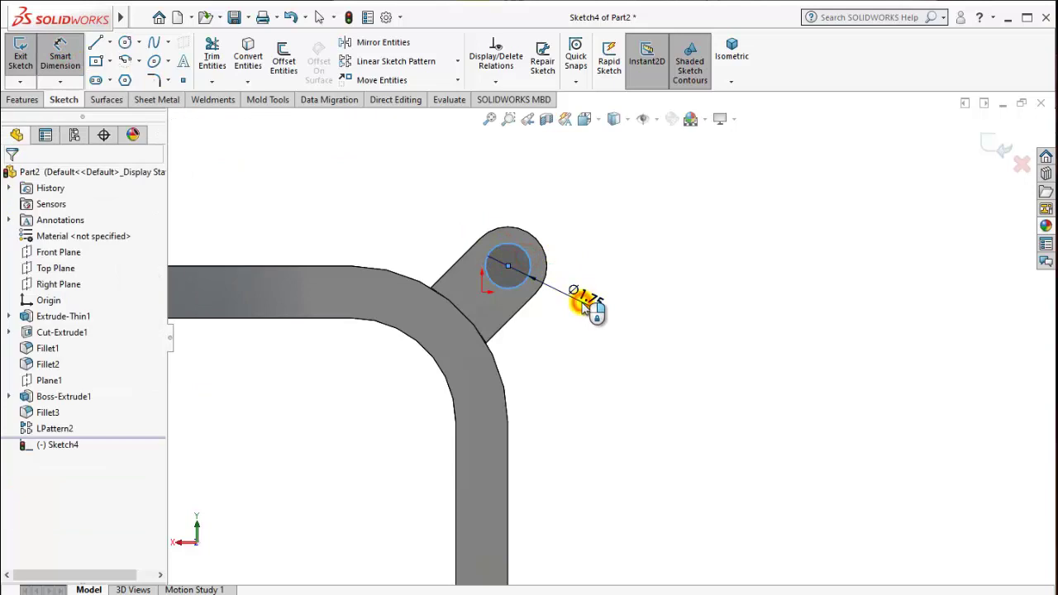
click(579, 294)
text(2)
key(Return)
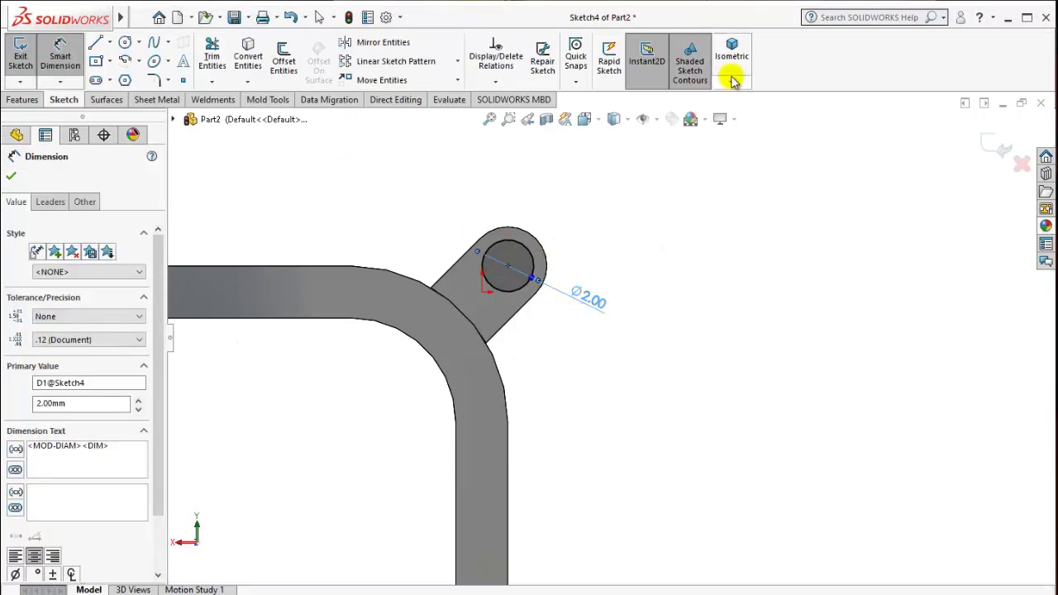
Extrude-cut the circle Through All in both directions.
click(731, 57)
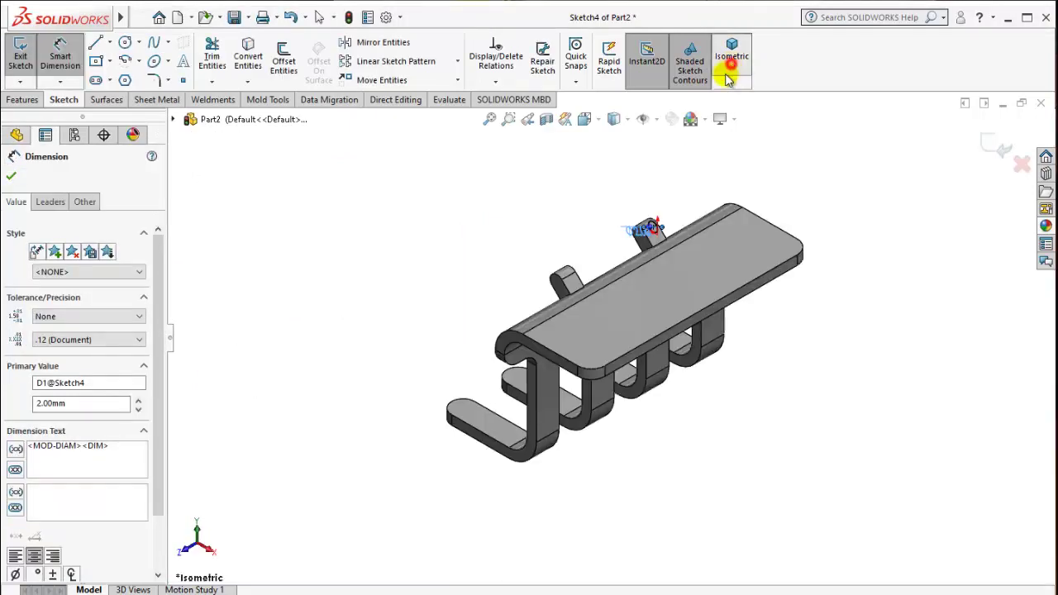
click(23, 99)
click(217, 64)
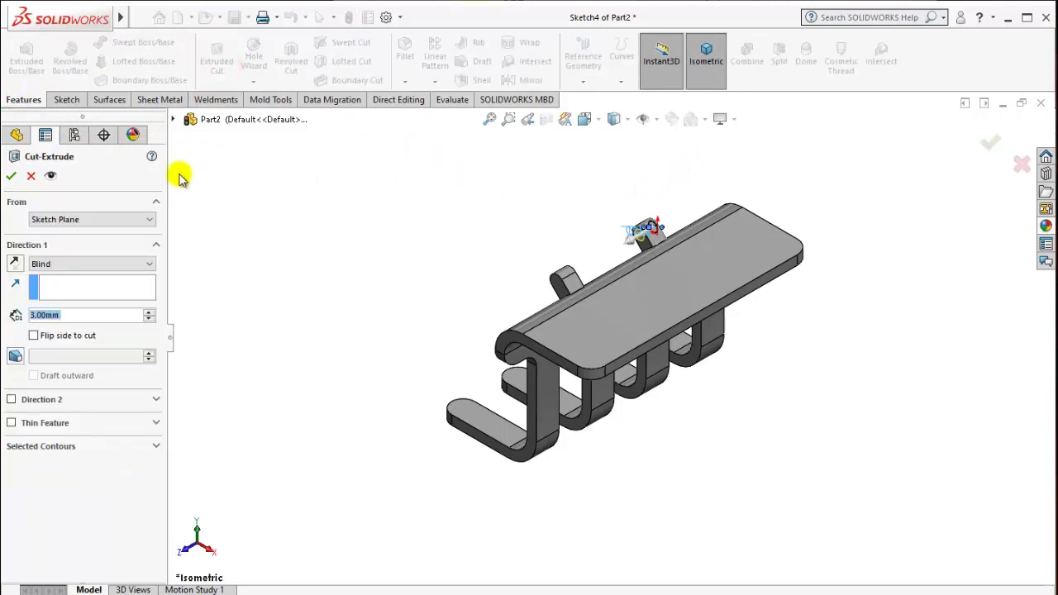
click(83, 263)
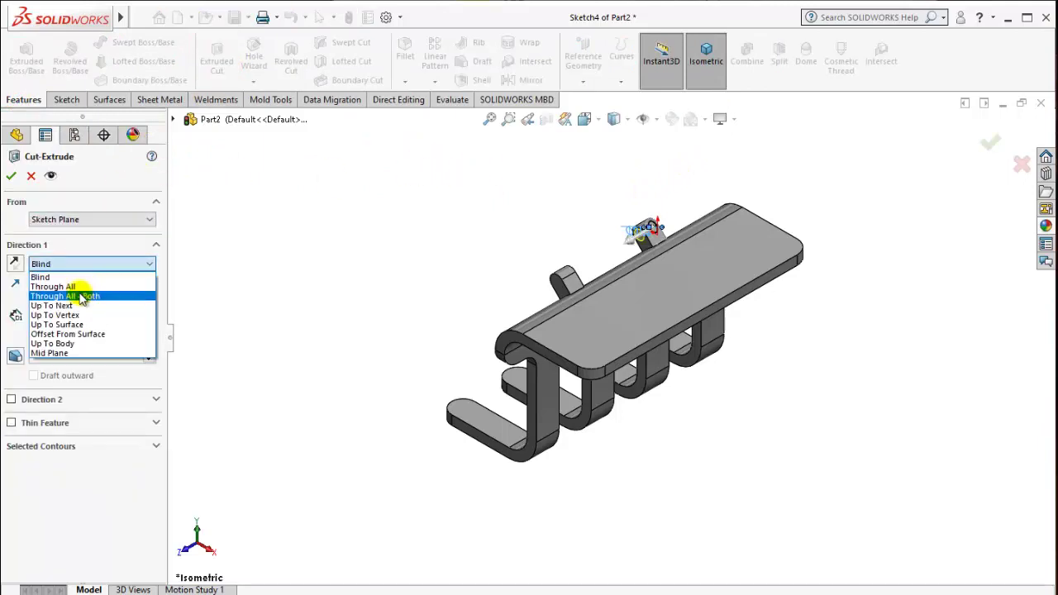
click(81, 297)
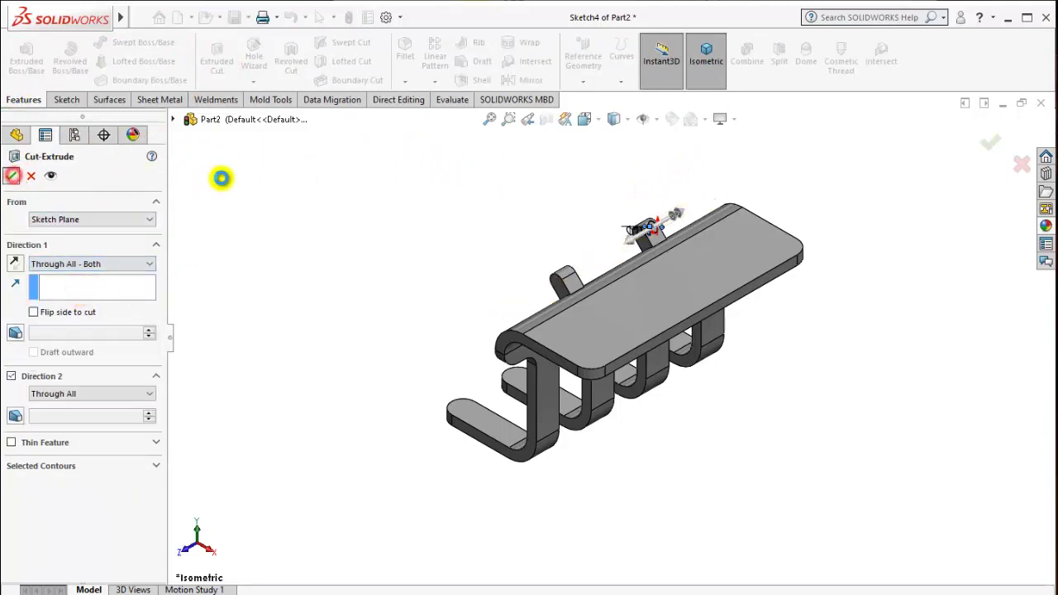
key(Return)
middle_drag(610, 321, 742, 114)
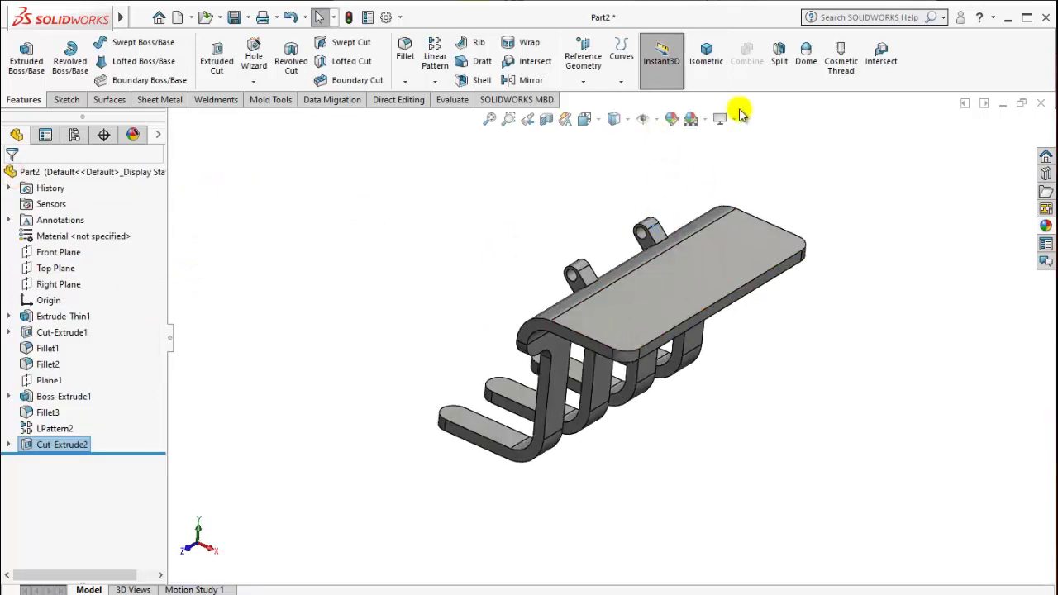
Return to isometric and orbit to view the holed tabs from several angles.
click(710, 52)
mouse_move(585, 325)
middle_down()
mouse_move(756, 279)
mouse_move(815, 314)
mouse_move(801, 346)
middle_up()
mouse_move(645, 341)
middle_down()
mouse_move(544, 255)
mouse_move(723, 234)
mouse_move(744, 189)
mouse_move(759, 281)
mouse_move(741, 270)
middle_up()
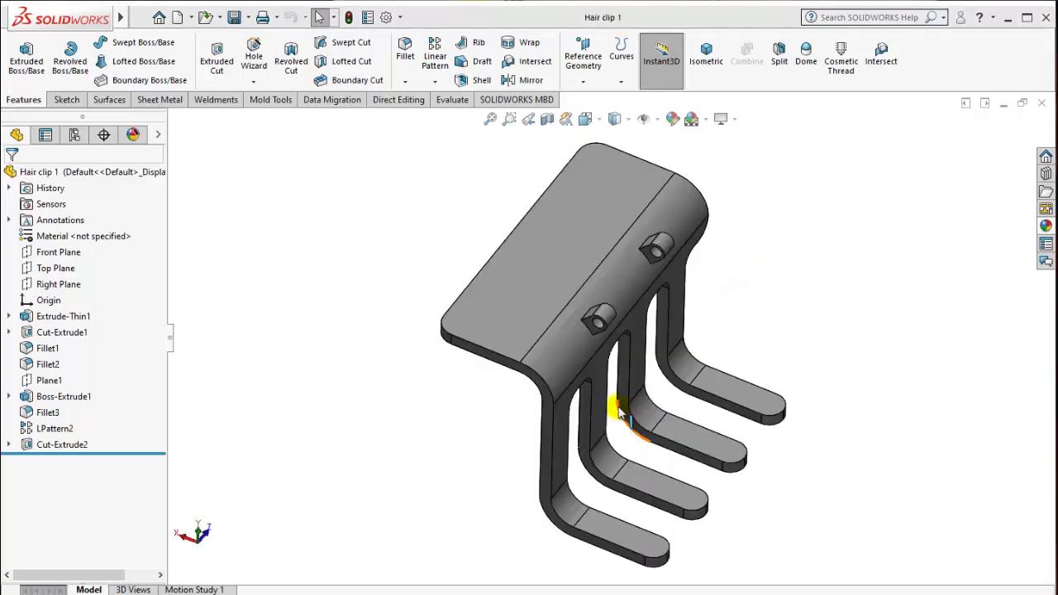
mouse_move(619, 402)
middle_down()
mouse_move(579, 390)
mouse_move(537, 330)
mouse_move(548, 350)
mouse_move(484, 359)
mouse_move(412, 337)
middle_up()
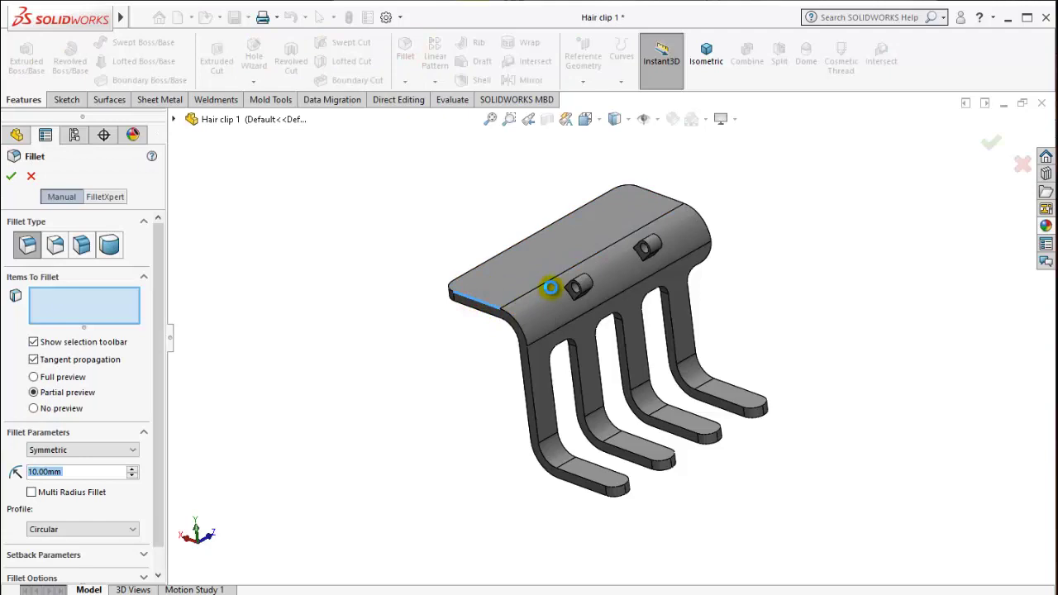
Fillet two edges at the top bar's left end with a 1 mm radius.
click(550, 287)
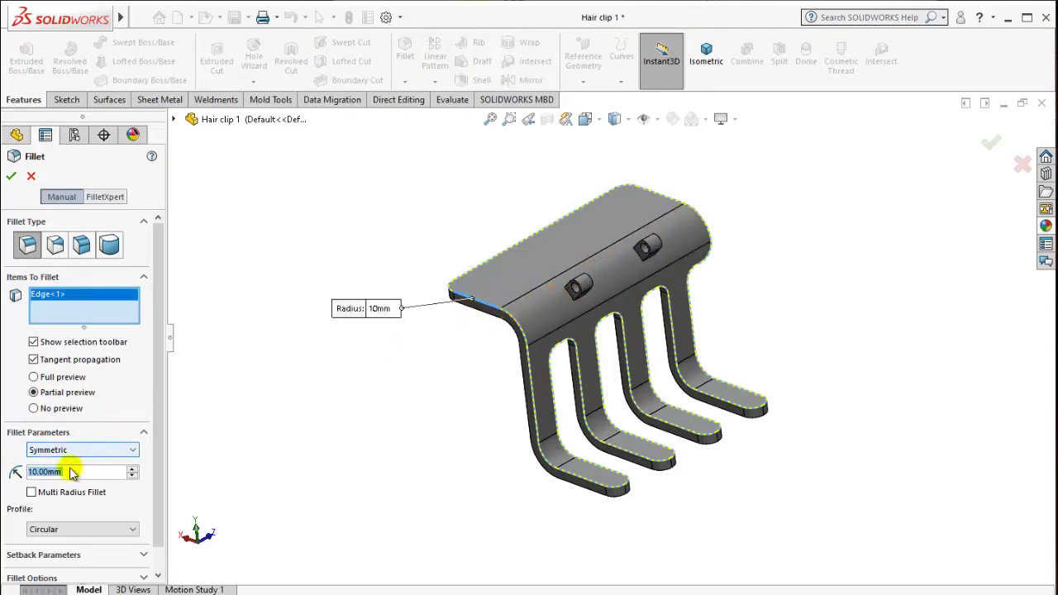
text(1)
click(248, 439)
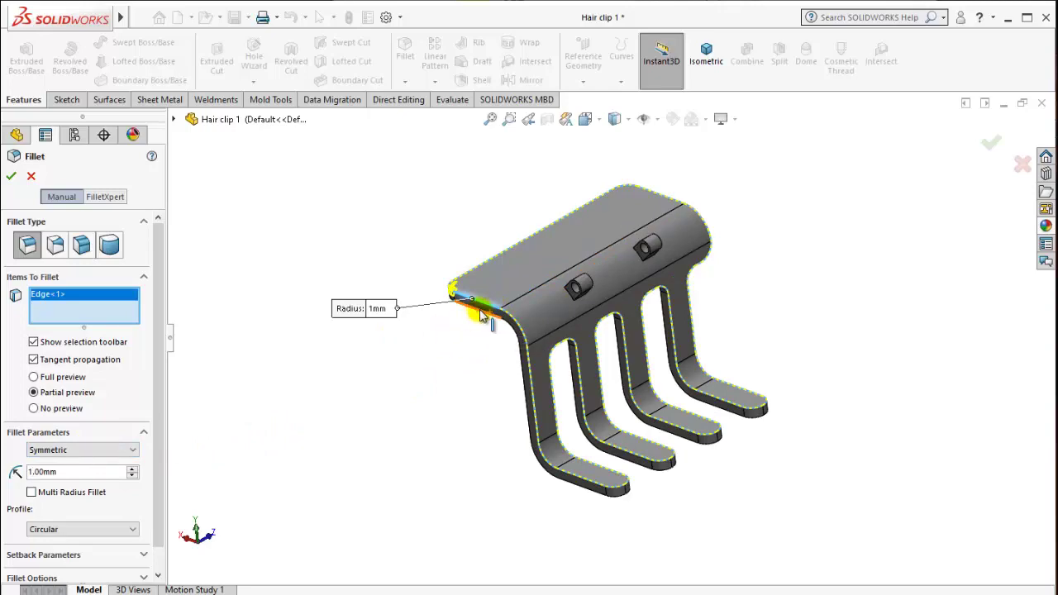
click(504, 332)
mouse_move(504, 333)
middle_down()
mouse_move(589, 348)
mouse_move(579, 331)
mouse_move(491, 289)
mouse_move(502, 258)
mouse_move(446, 289)
middle_up()
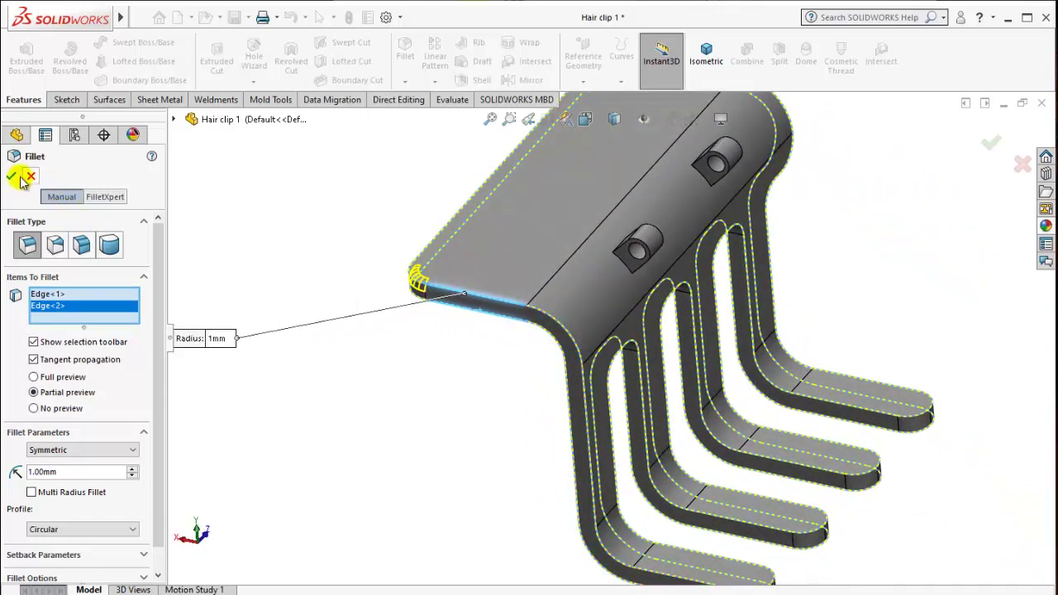
key(Return)
mouse_move(599, 314)
middle_down()
mouse_move(643, 359)
mouse_move(551, 289)
mouse_move(468, 282)
mouse_move(531, 293)
mouse_move(647, 264)
middle_up()
scroll(647, 273, down, 3)
scroll(647, 273, down, 2)
Select the first hinge tab's hole and side edges for a 0.5 mm fillet.
scroll(619, 277, up, 2)
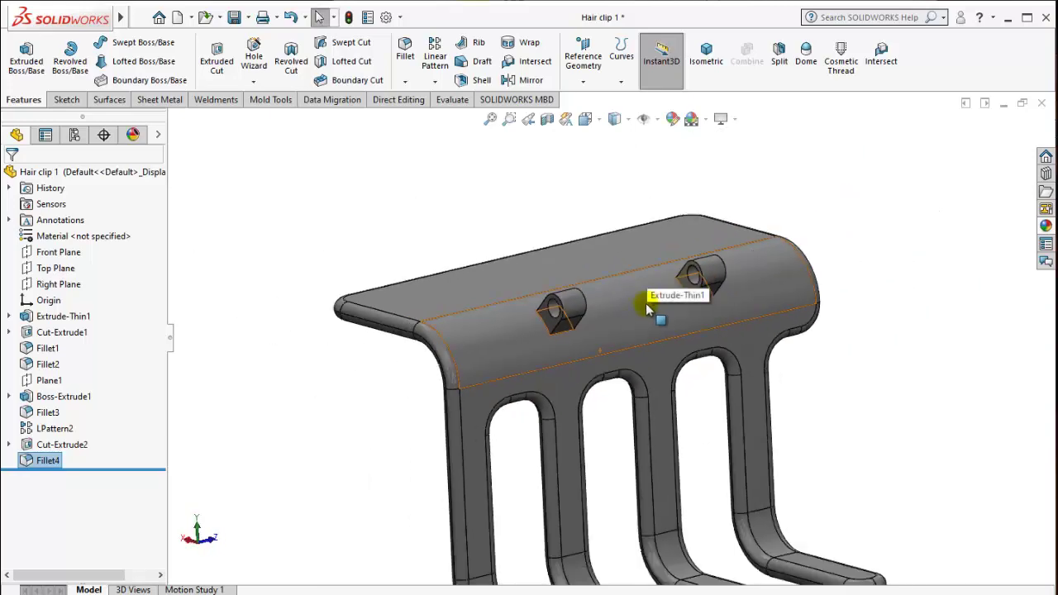
scroll(657, 302, up, 2)
scroll(626, 333, down, 3)
middle_drag(591, 331, 626, 366)
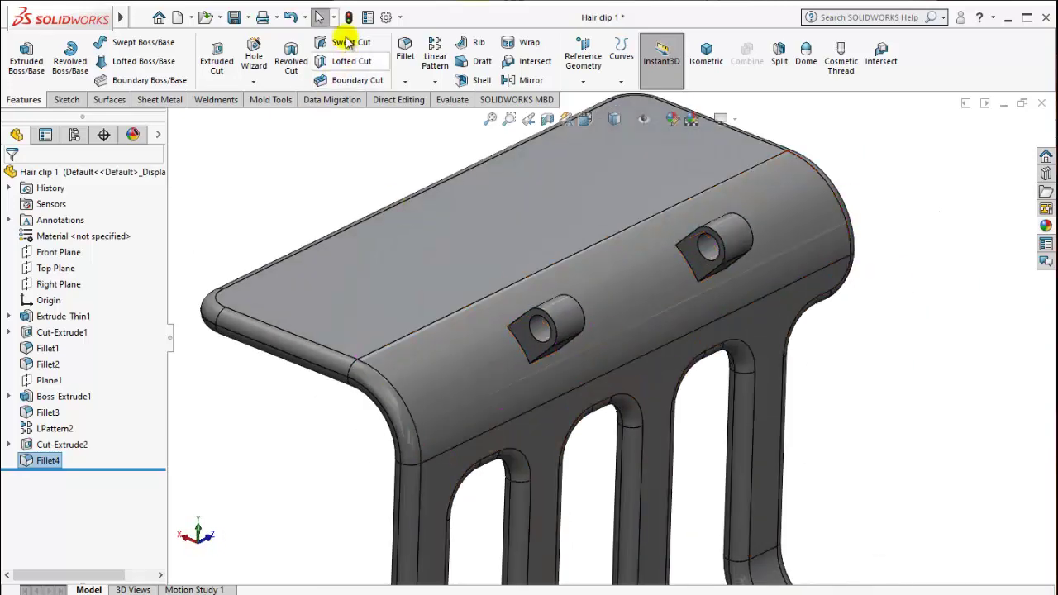
click(547, 319)
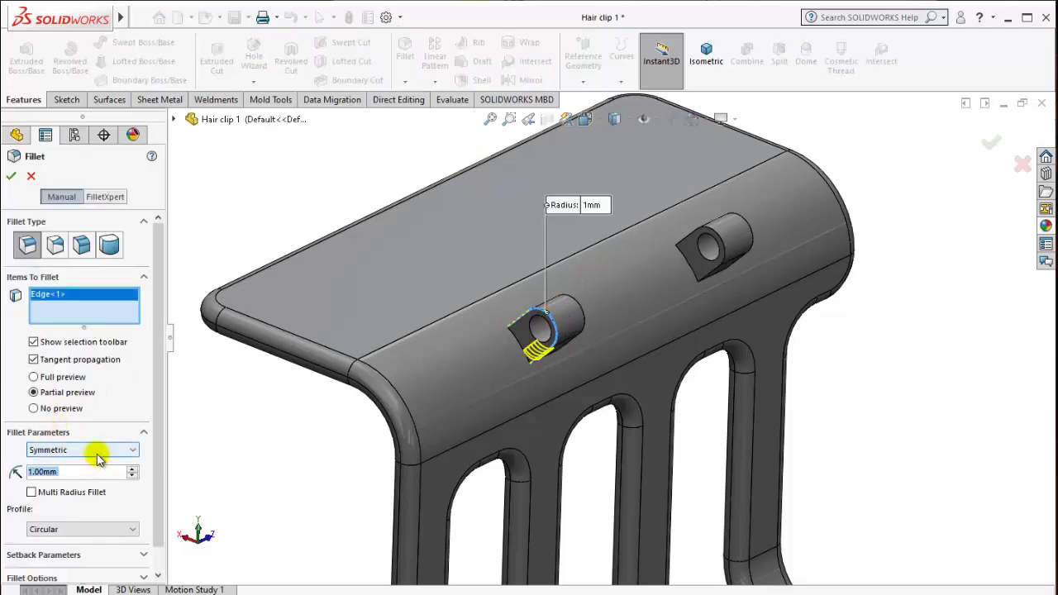
click(83, 471)
text(0.5)
key(Return)
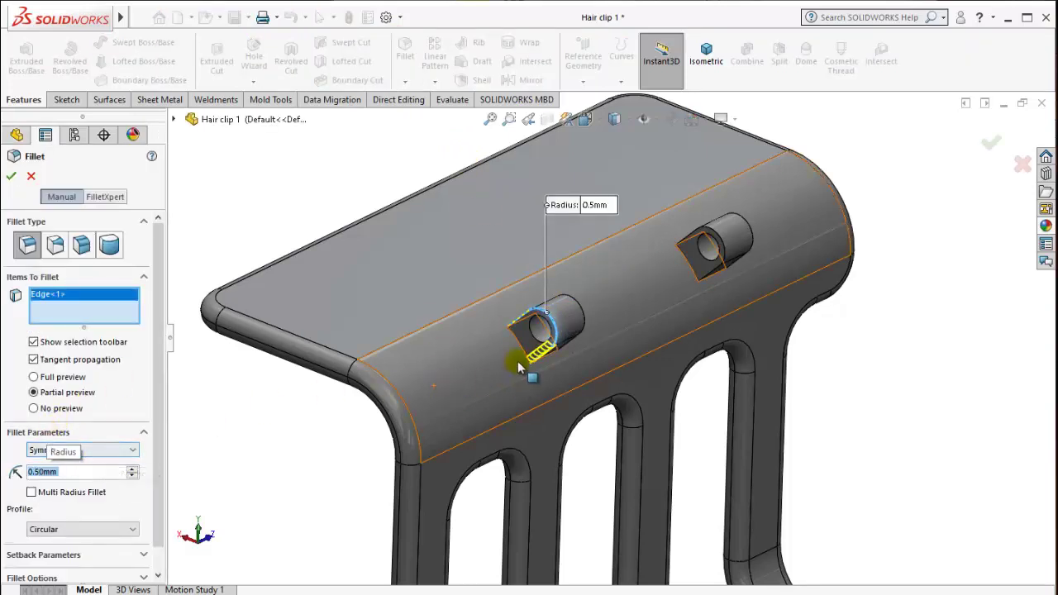
click(546, 370)
middle_drag(547, 370, 546, 310)
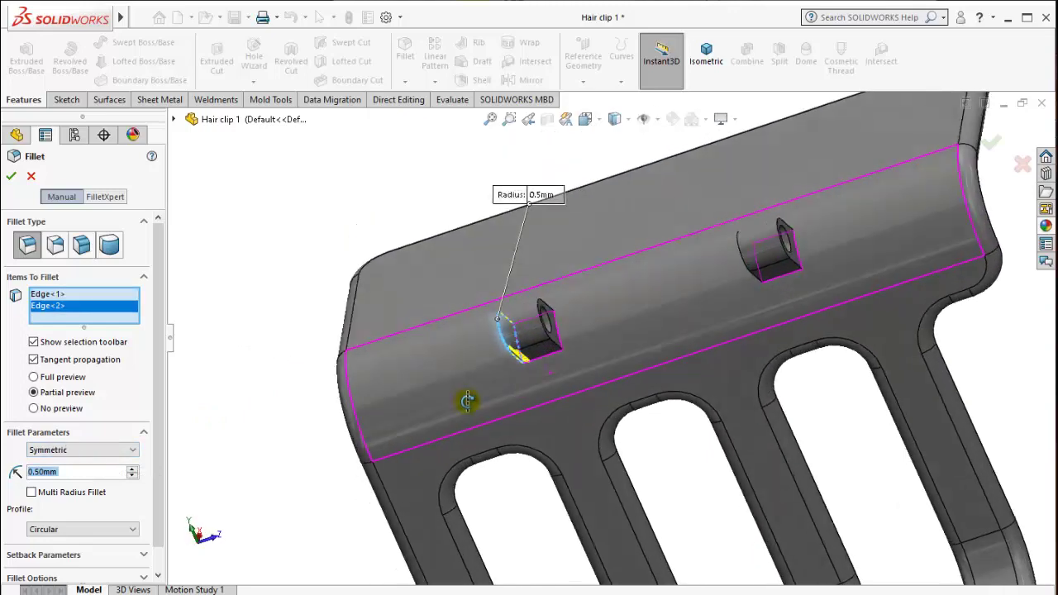
click(546, 310)
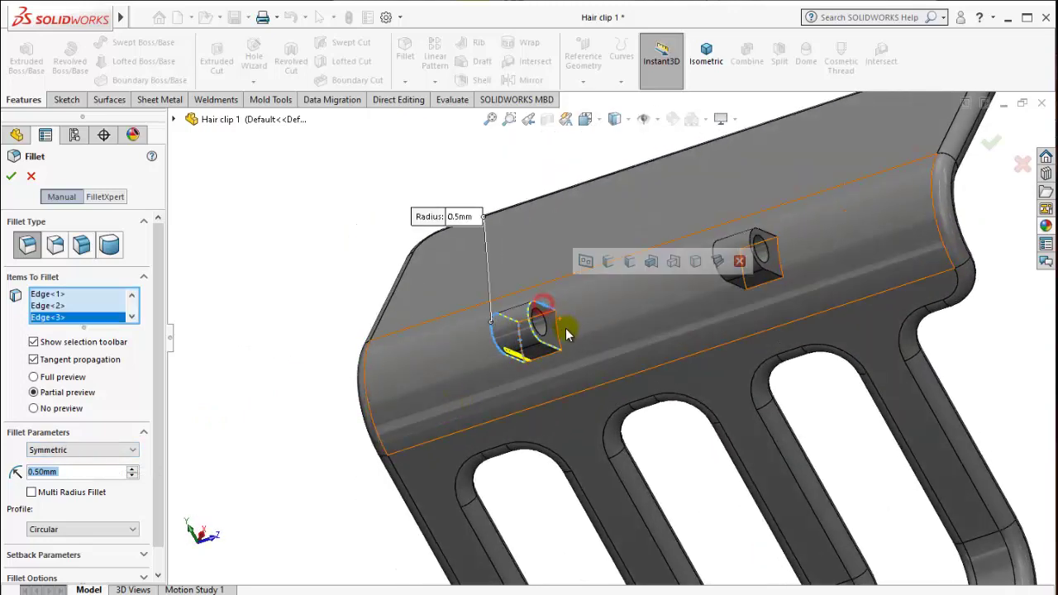
click(560, 324)
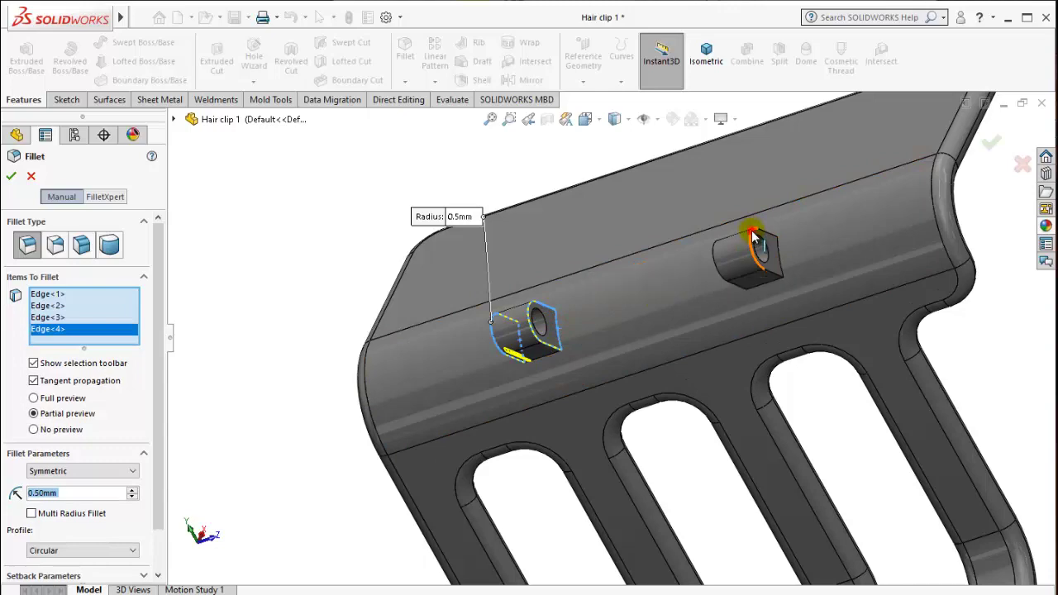
Add the second hinge tab's edges and accept the 0.5 mm fillet as Fillet5.
click(752, 235)
click(753, 286)
middle_drag(752, 285, 846, 267)
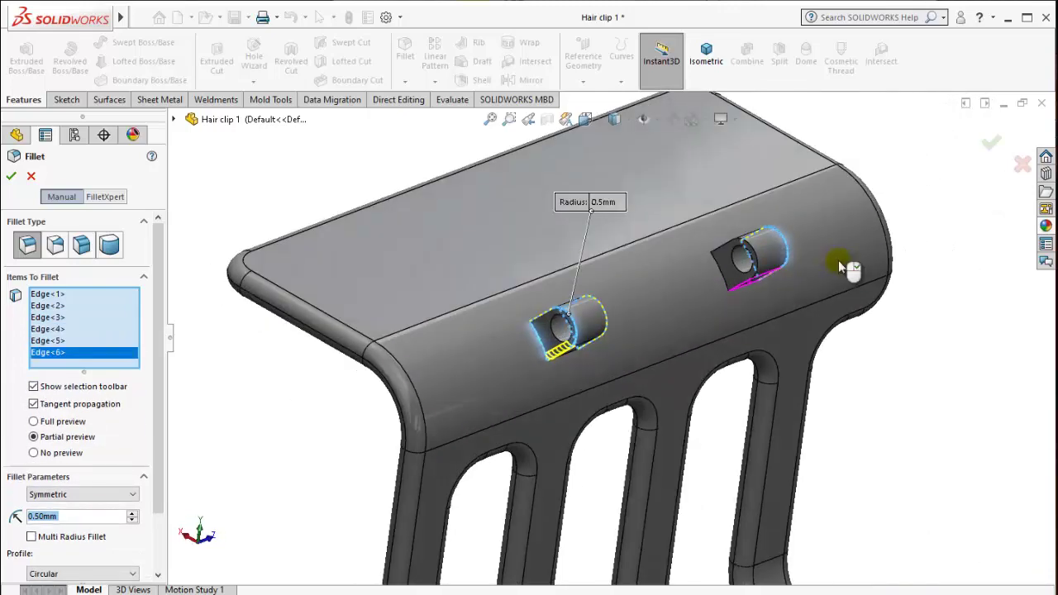
click(729, 252)
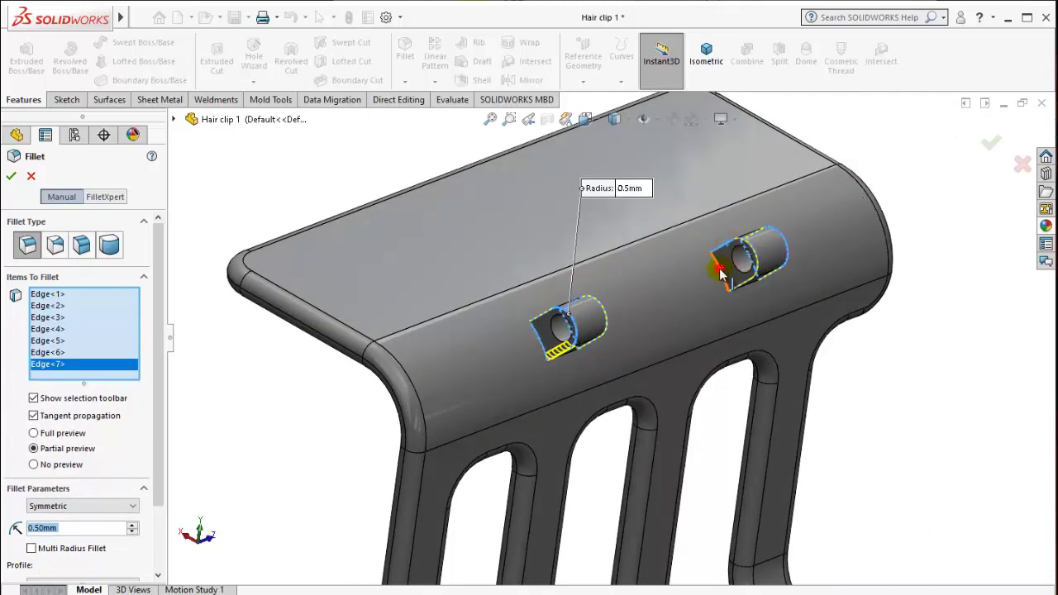
click(720, 267)
click(11, 176)
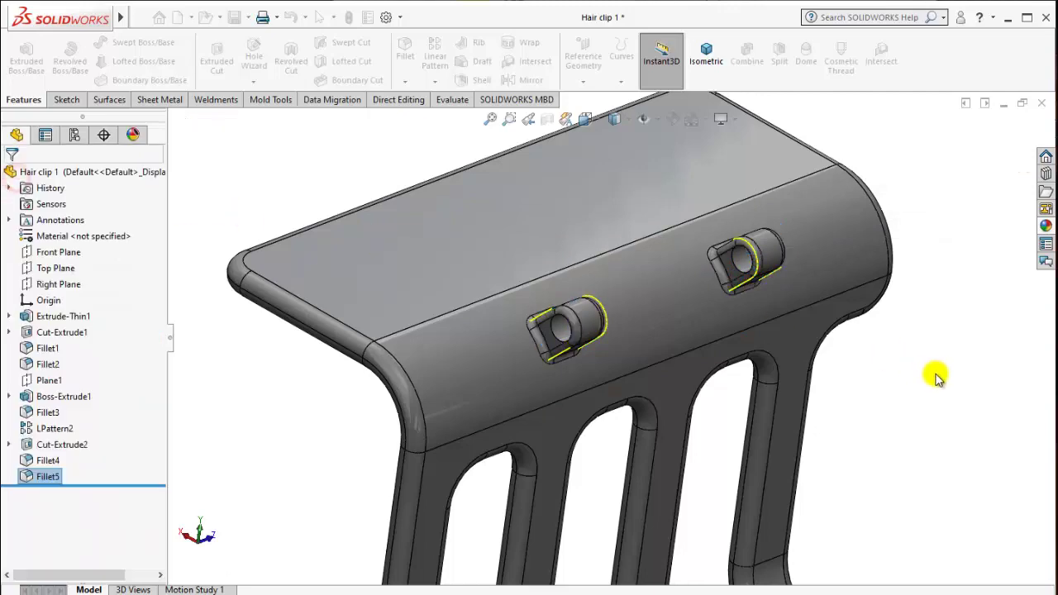
key(ctrl+7)
mouse_move(629, 381)
middle_down()
mouse_move(543, 307)
mouse_move(671, 302)
mouse_move(656, 354)
mouse_move(637, 371)
mouse_move(578, 331)
mouse_move(567, 361)
mouse_move(589, 387)
middle_up()
scroll(587, 386, down, 3)
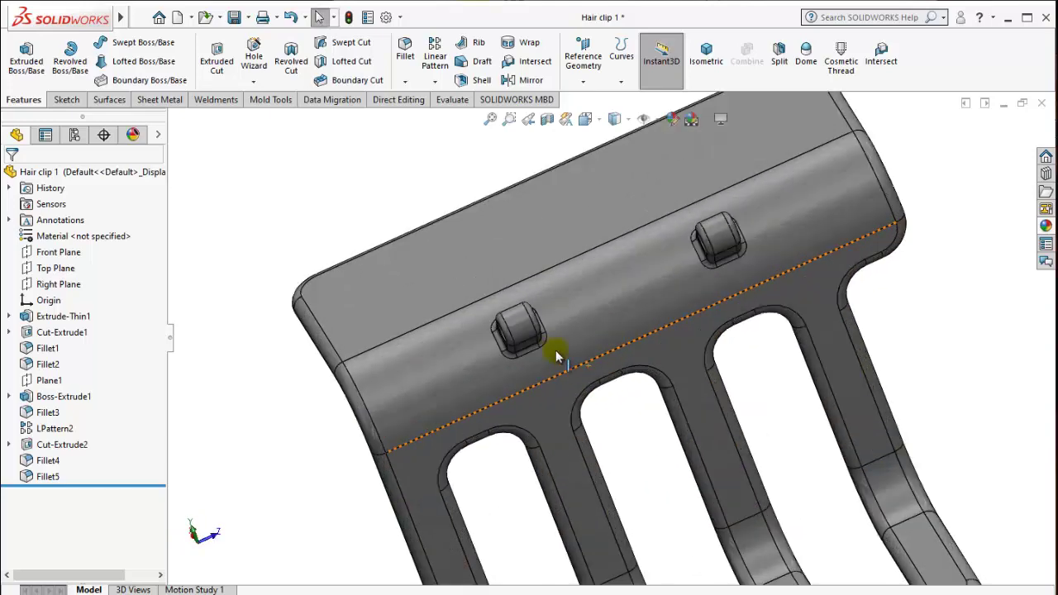
scroll(496, 369, down, 3)
Inspect the first hinge tab's dimensions and hole face, then clear the selection.
double_click(563, 325)
middle_drag(562, 325, 637, 300)
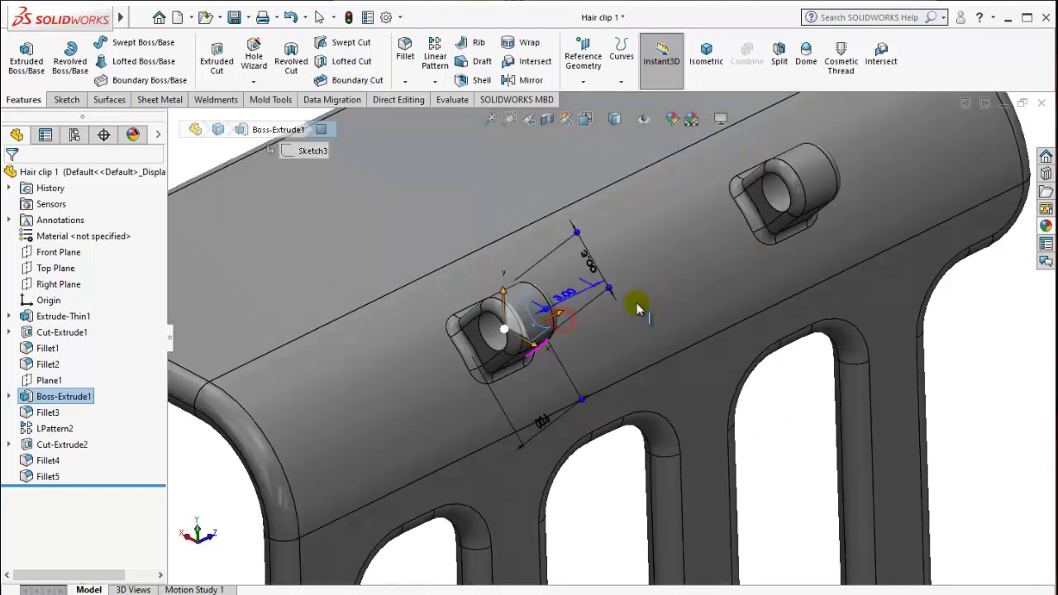
click(488, 361)
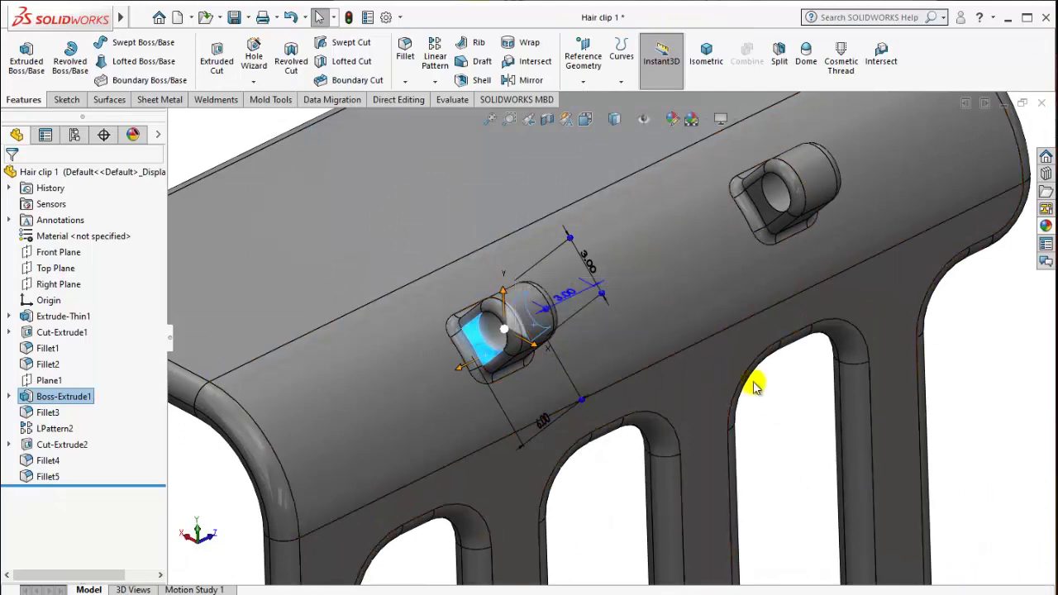
scroll(756, 363, up, 5)
scroll(744, 347, up, 3)
click(723, 356)
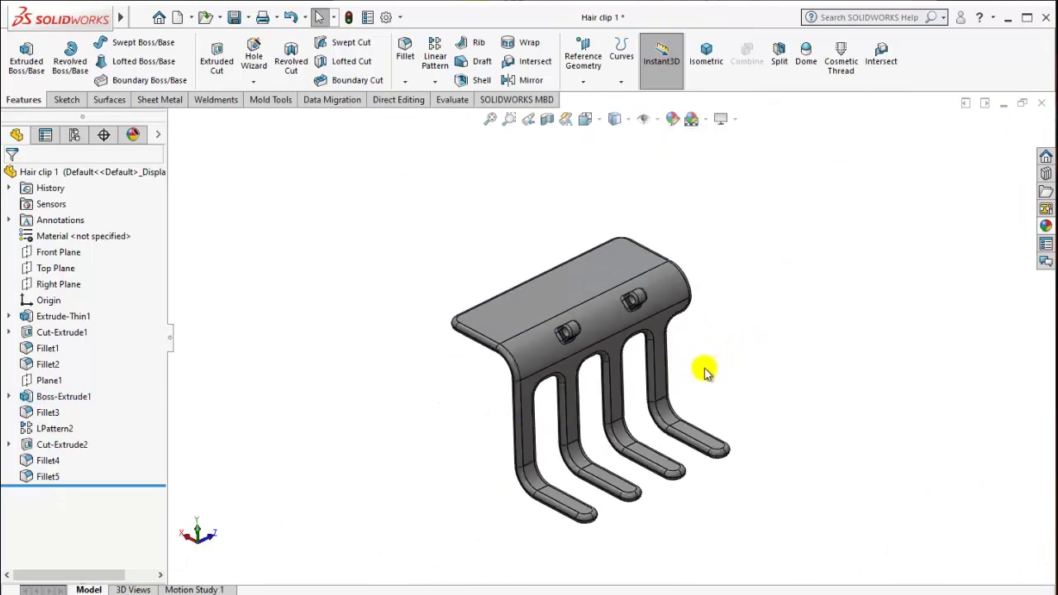
scroll(703, 366, up, 2)
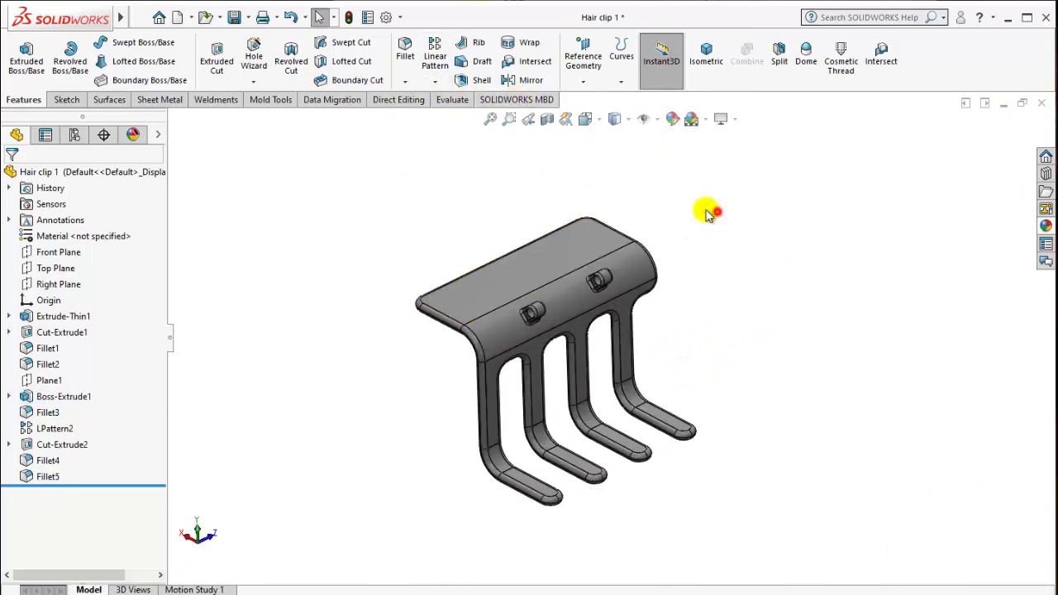
Save the part under the new name Hair clip 2 in the Hair clip folder.
click(248, 19)
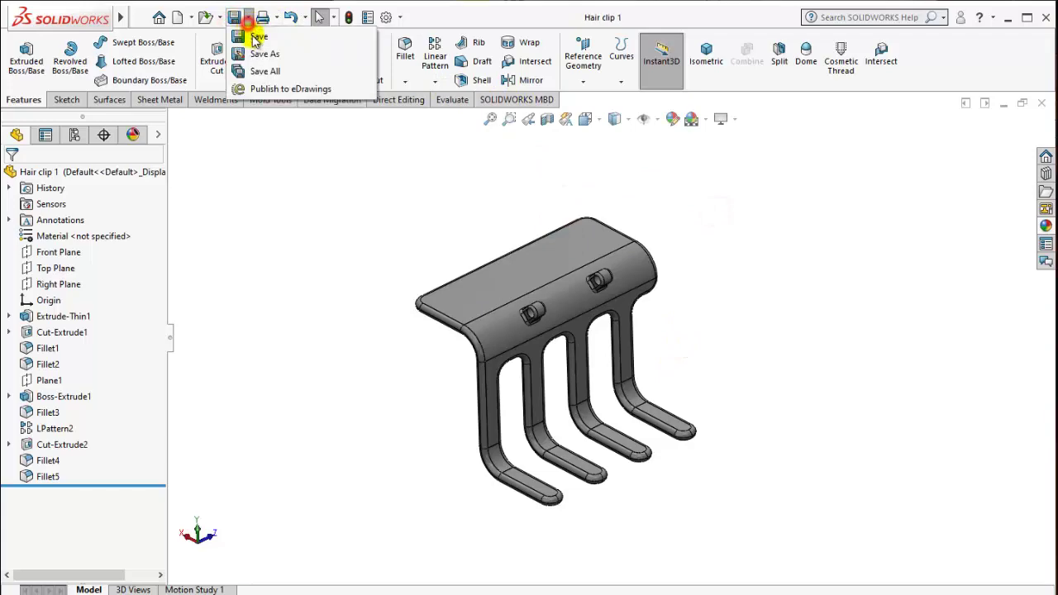
click(258, 55)
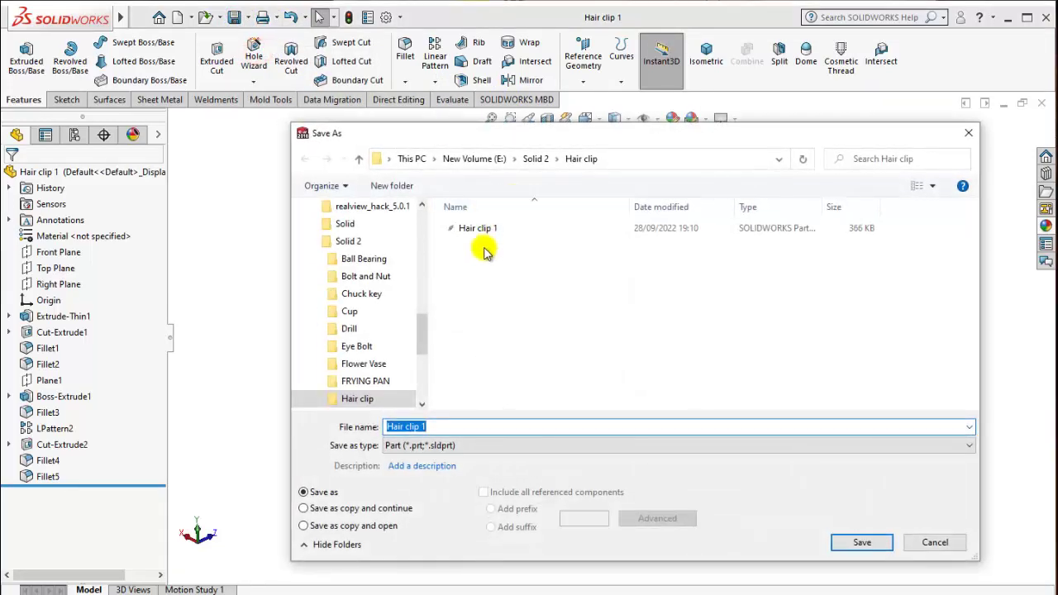
click(483, 235)
click(423, 428)
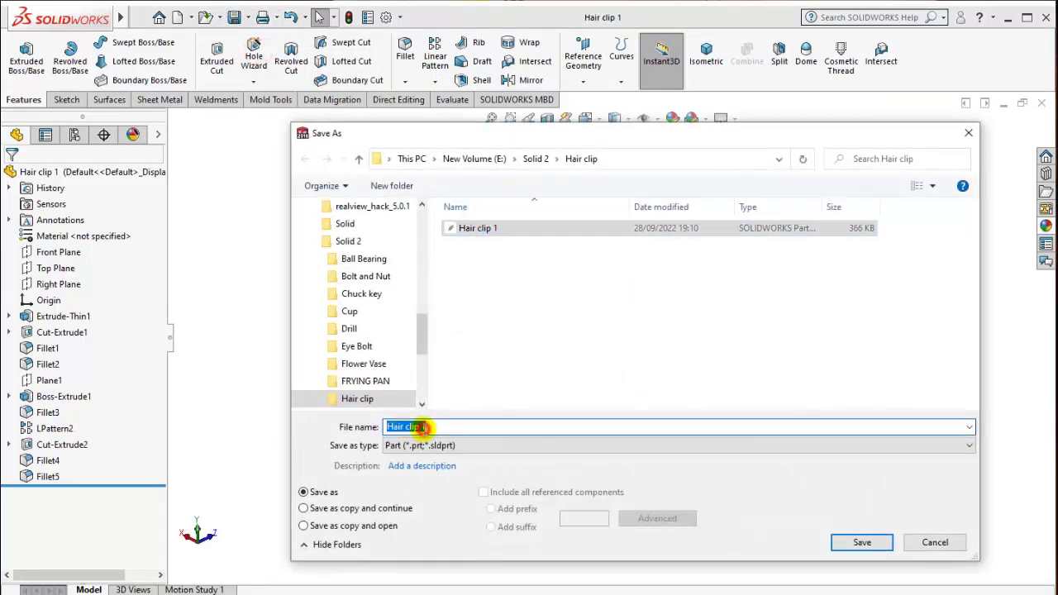
text(2)
click(542, 376)
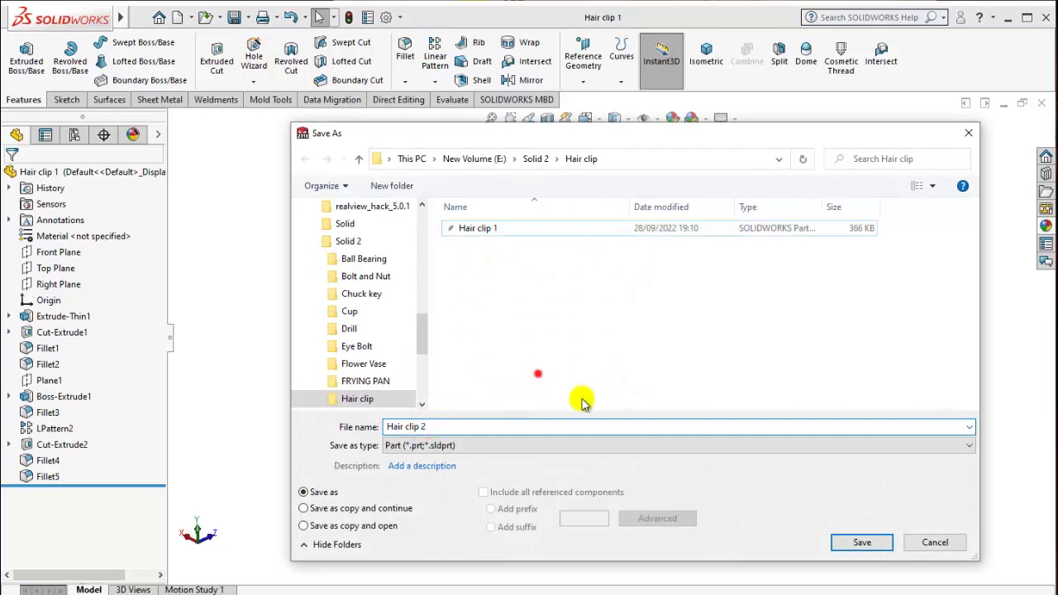
click(862, 544)
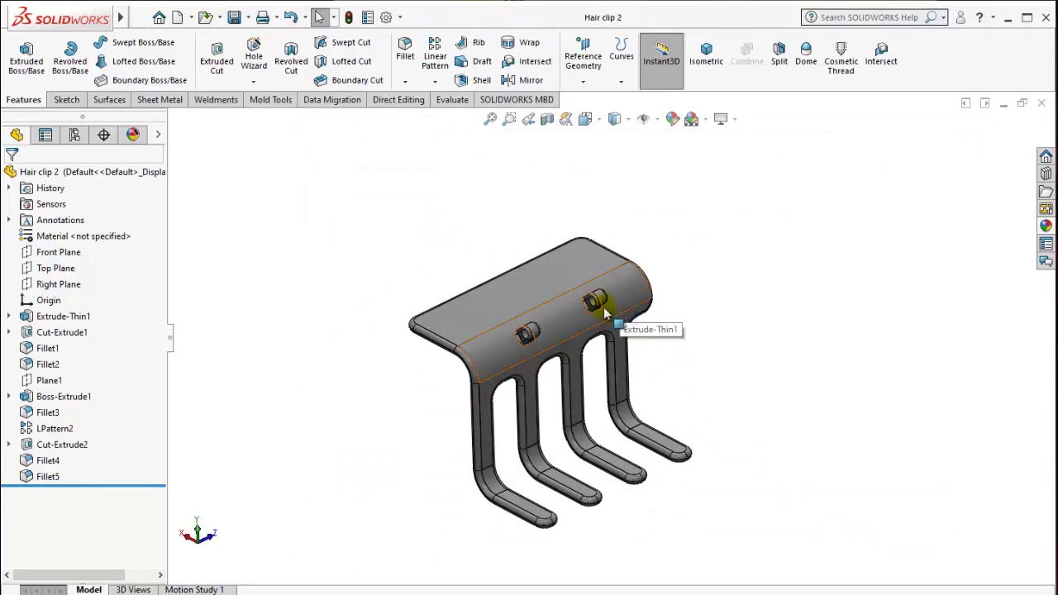
scroll(512, 331, down, 2)
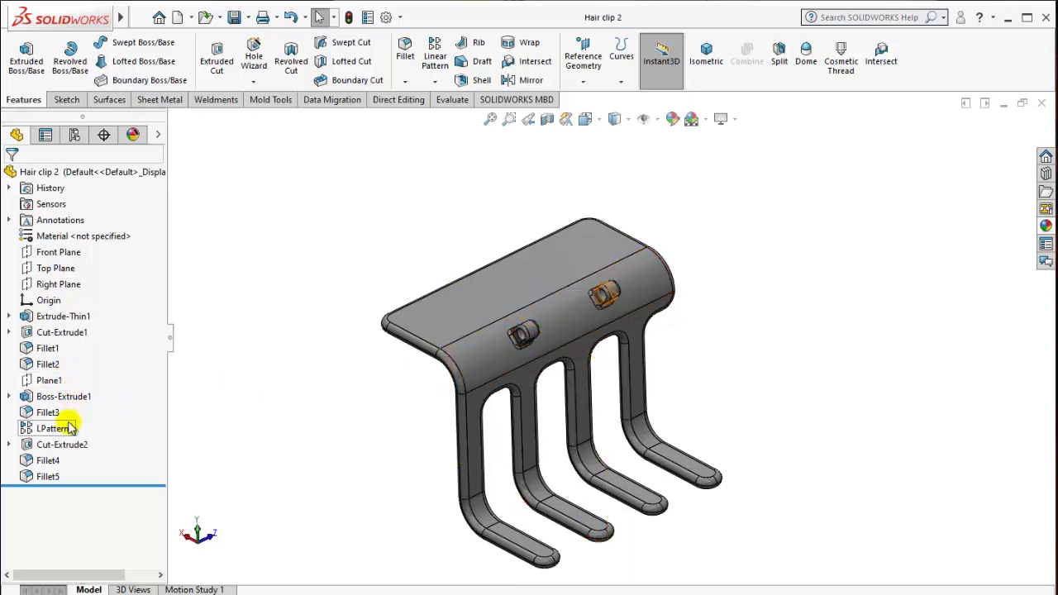
Edit Plane1's offset from 15 mm to 12 mm and confirm it.
click(55, 381)
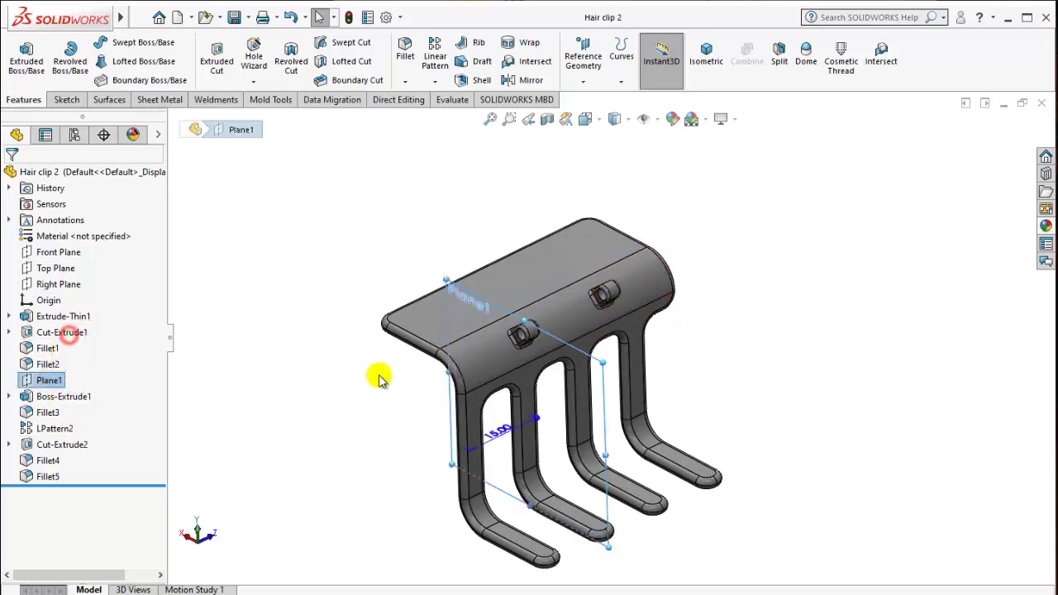
double_click(496, 406)
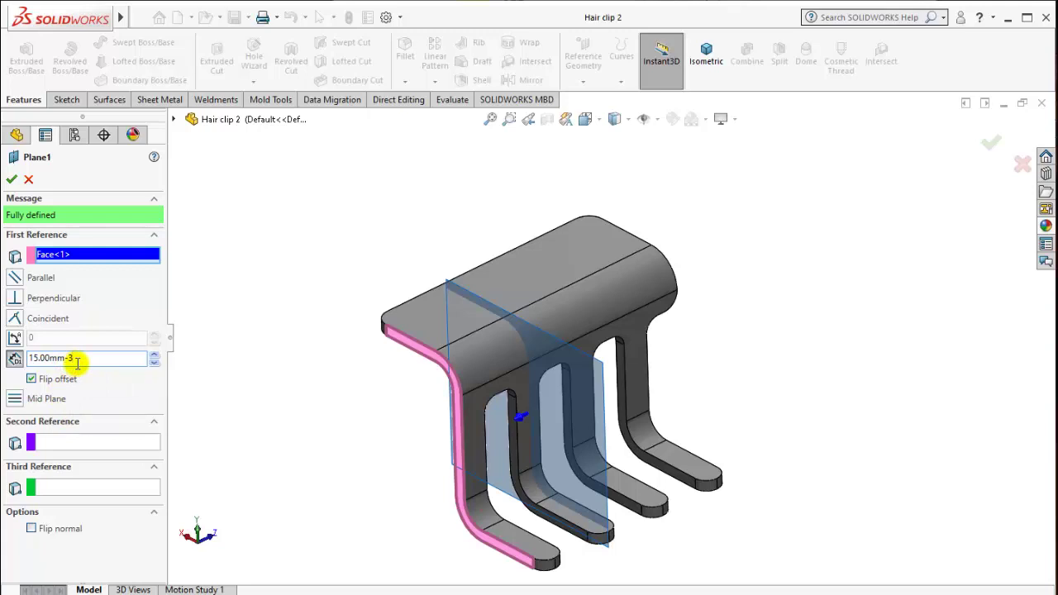
key(Return)
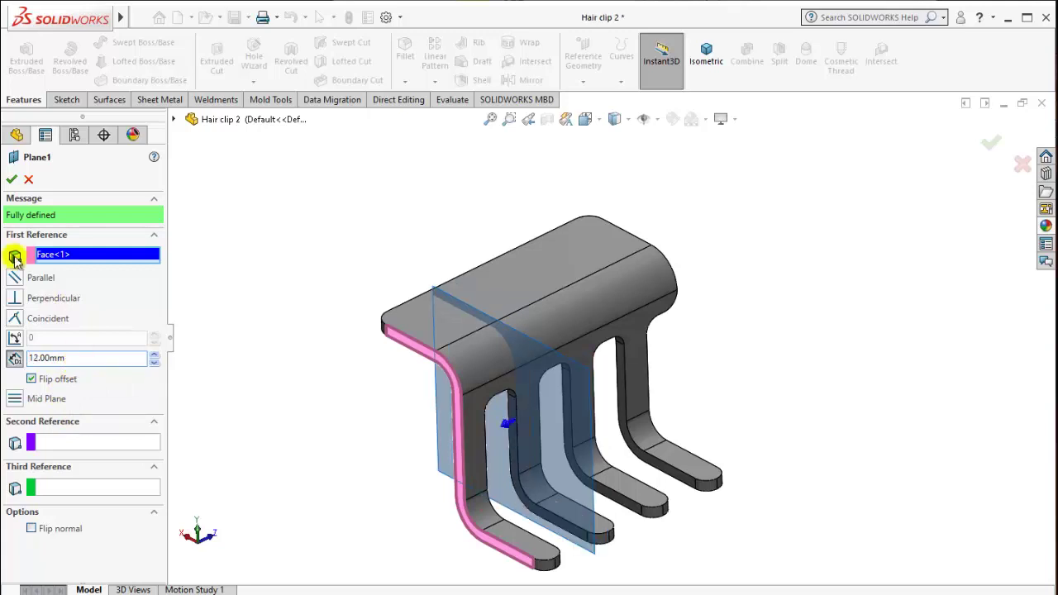
click(12, 179)
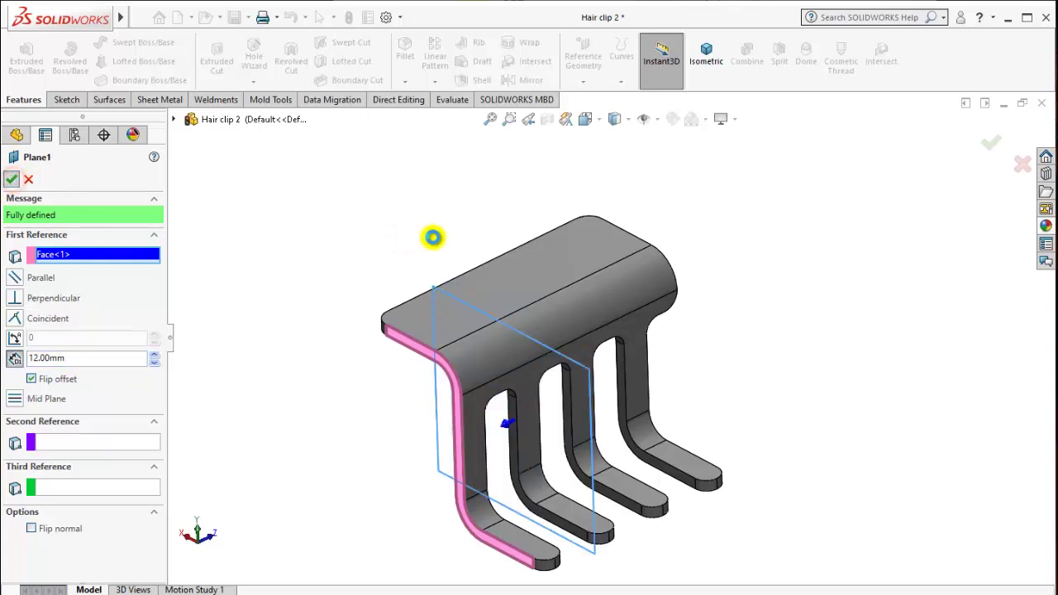
mouse_move(435, 236)
middle_down()
mouse_move(455, 227)
mouse_move(531, 334)
middle_up()
click(217, 63)
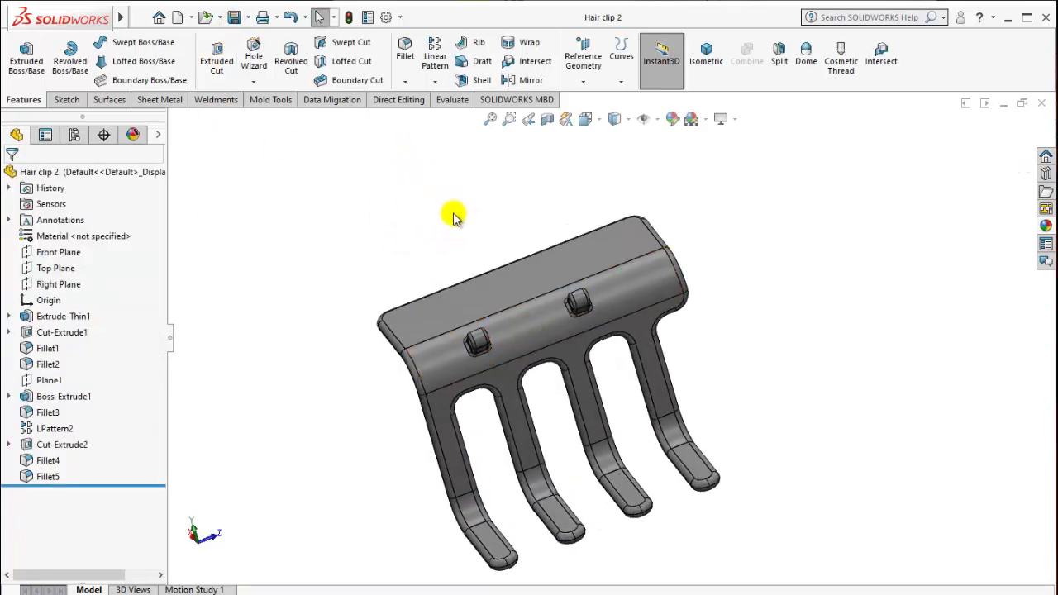
Create a new assembly and place Hair clip 1 as its first component.
click(191, 17)
click(196, 33)
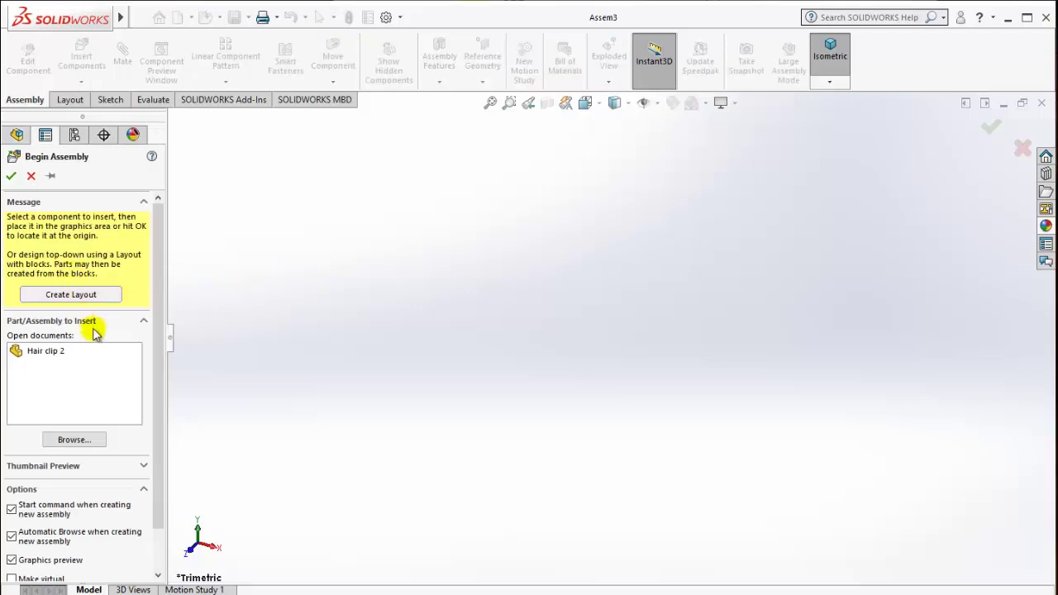
click(82, 440)
double_click(300, 110)
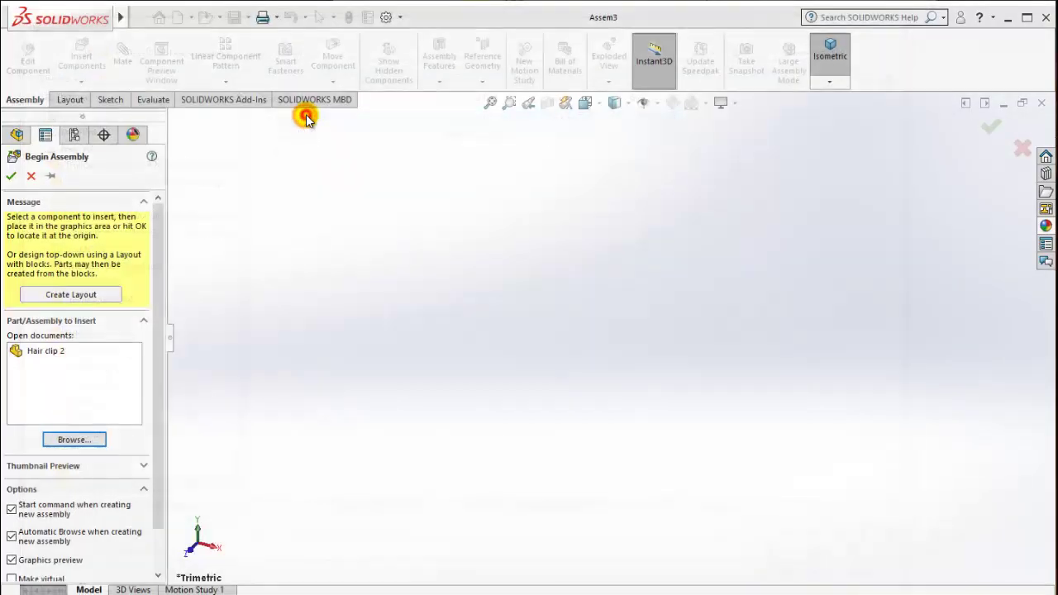
click(656, 105)
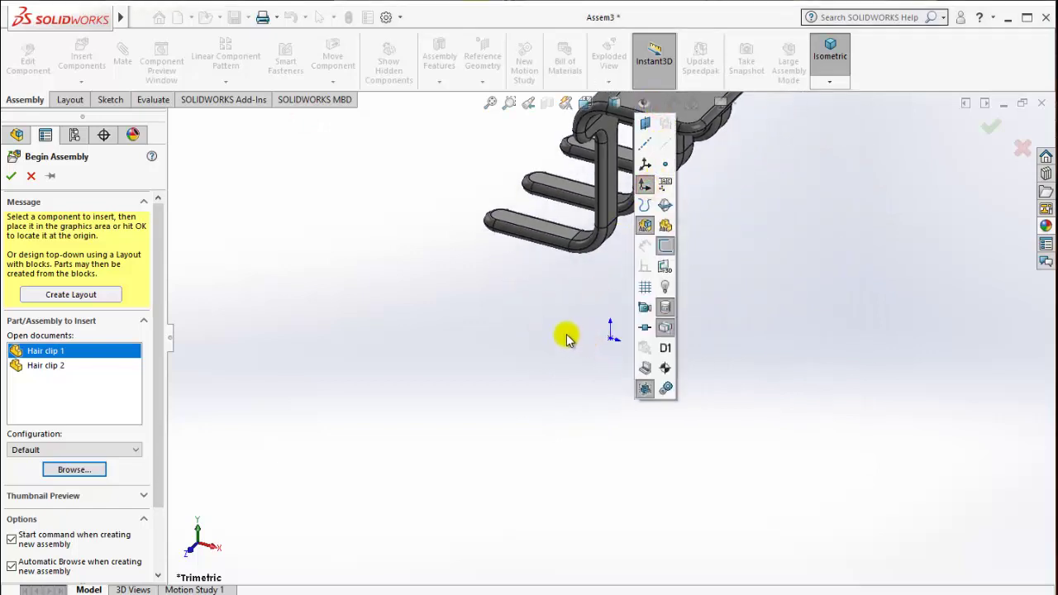
click(634, 351)
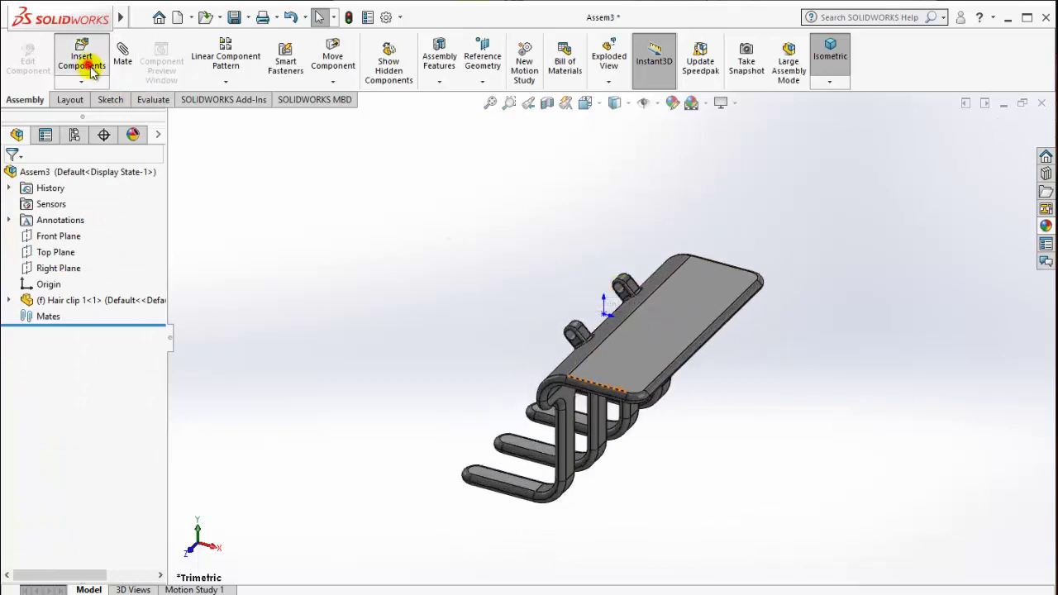
Insert Hair clip 2 beside the first clip and rotate it to a new orientation.
click(81, 56)
click(45, 336)
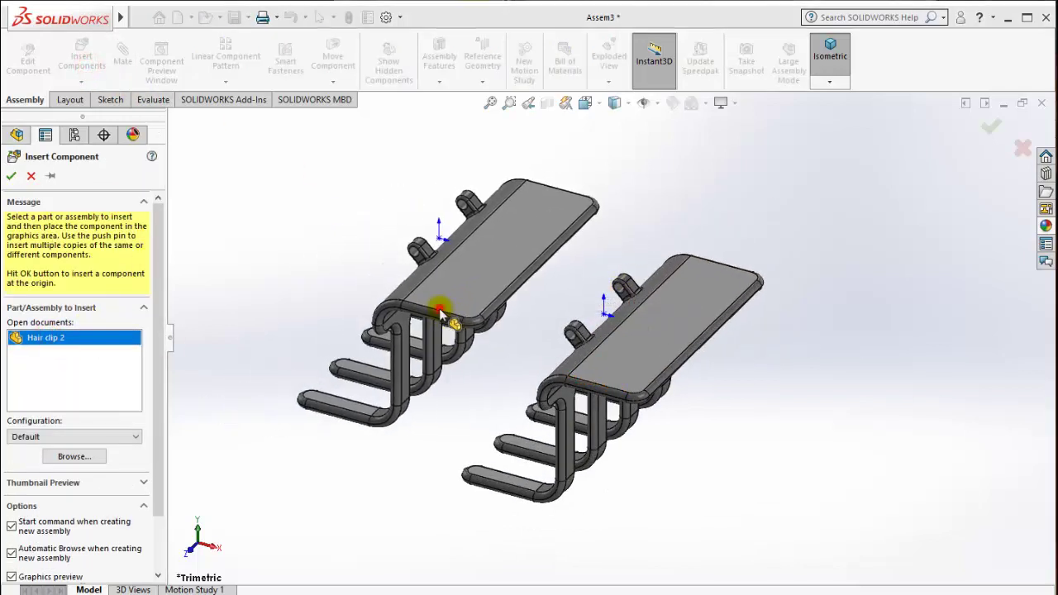
click(430, 303)
mouse_move(430, 303)
right_down()
mouse_move(713, 456)
mouse_move(633, 473)
mouse_move(643, 501)
right_up()
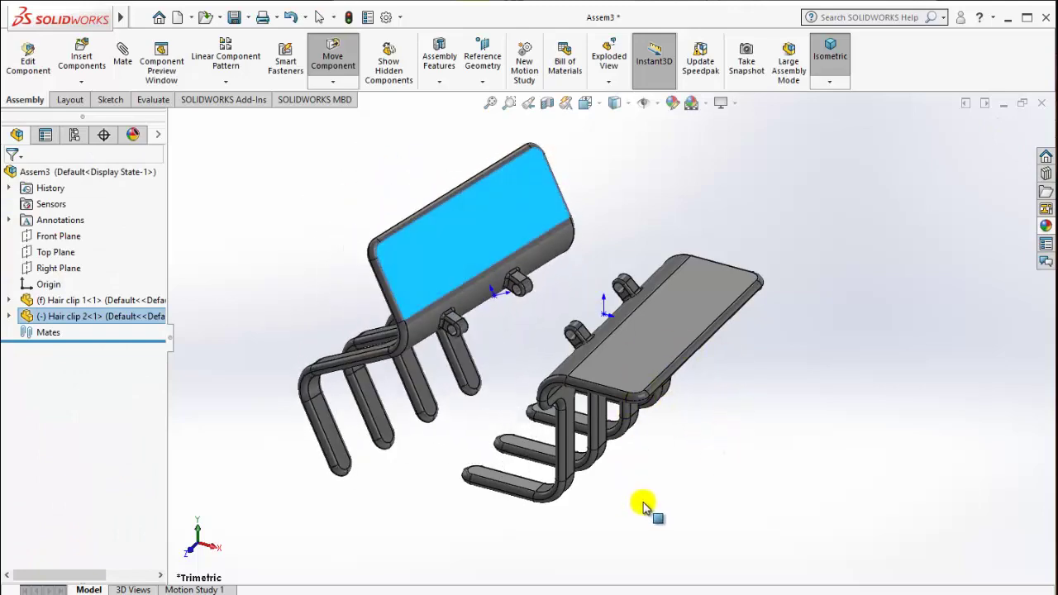
Mate the hole faces of the two clips' hinge tabs as concentric.
key(Escape)
click(657, 104)
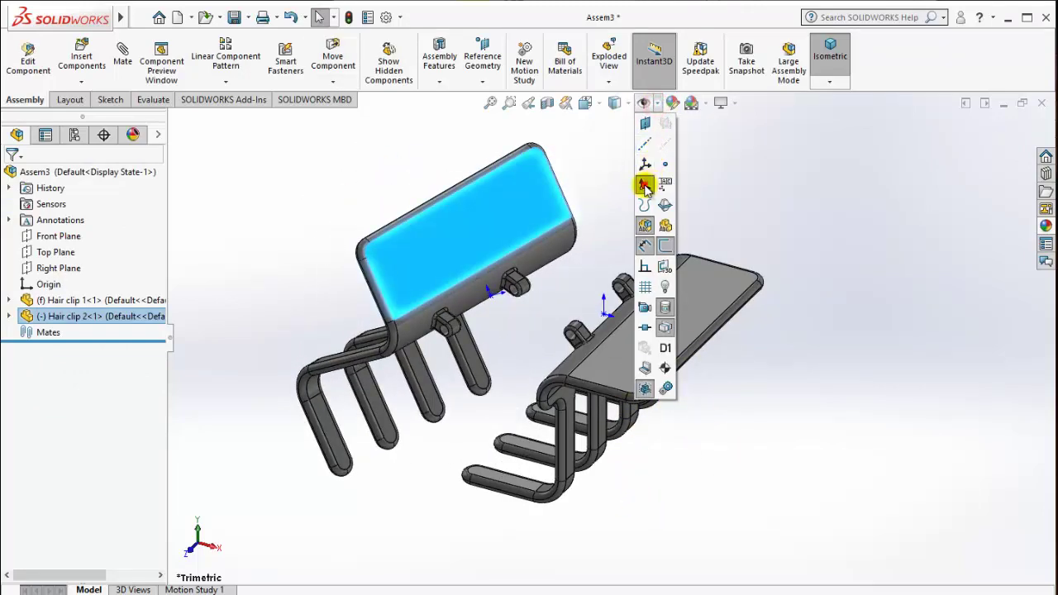
click(646, 187)
scroll(522, 290, down, 3)
scroll(492, 311, down, 3)
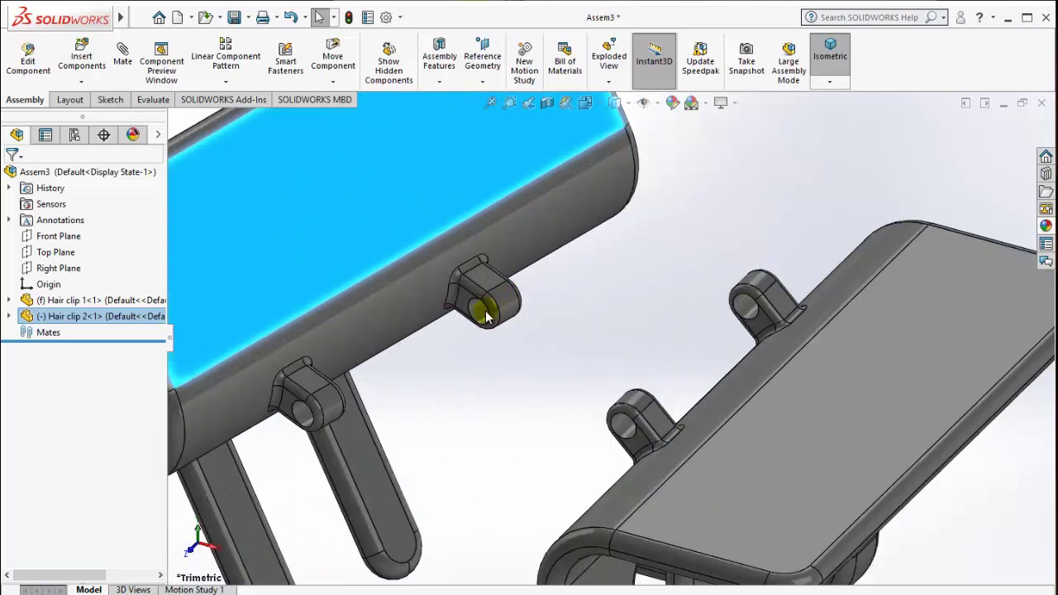
click(485, 312)
ctrl+click(749, 303)
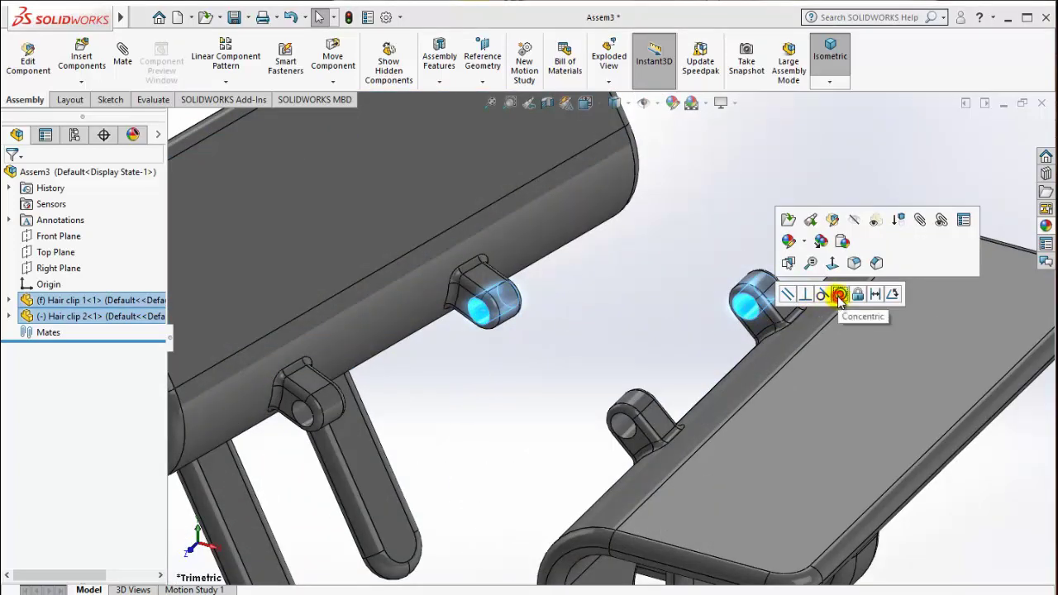
click(839, 296)
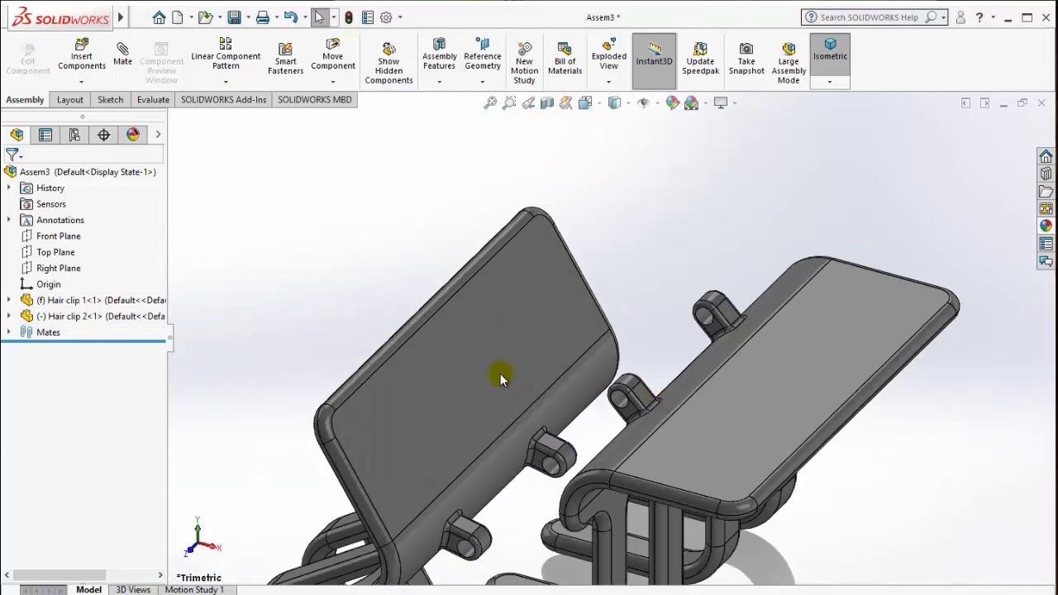
Swing Hair clip 2 around the hinge axis and orbit to a new viewing angle.
mouse_move(501, 373)
mouse_down()
mouse_move(691, 208)
mouse_move(739, 189)
mouse_up()
key(Escape)
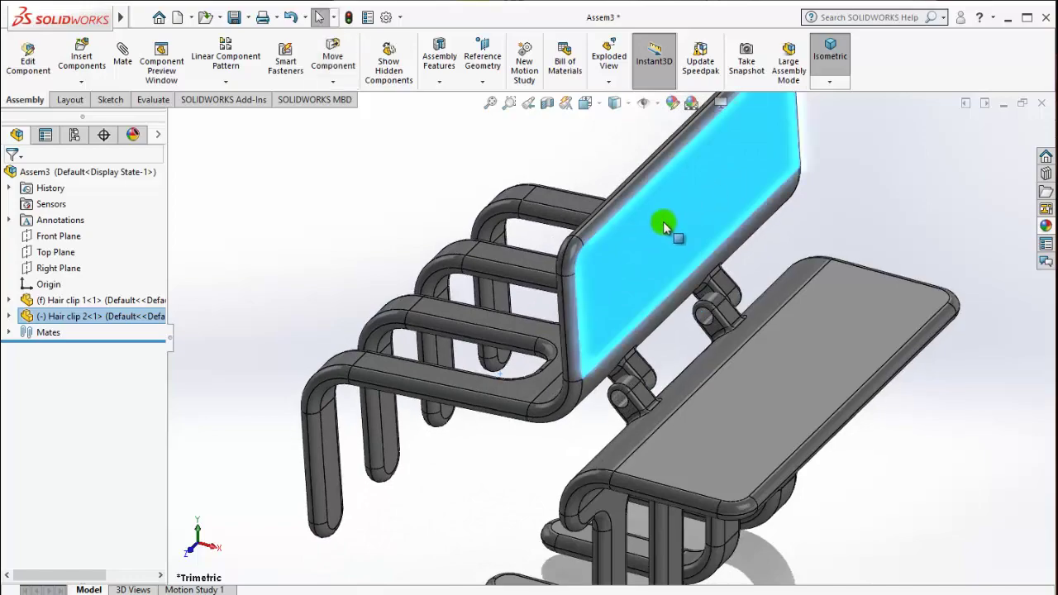
mouse_move(642, 300)
middle_down()
mouse_move(610, 243)
mouse_move(664, 325)
mouse_move(634, 355)
mouse_move(628, 385)
middle_up()
drag(633, 289, 610, 341)
key(Escape)
mouse_move(610, 342)
middle_down()
mouse_move(626, 362)
mouse_move(621, 257)
mouse_move(567, 324)
mouse_move(587, 355)
mouse_move(637, 320)
middle_up()
key(Escape)
scroll(591, 366, down, 5)
Add a coincident mate between the tab side faces of both clips and close Mate.
click(608, 352)
click(259, 167)
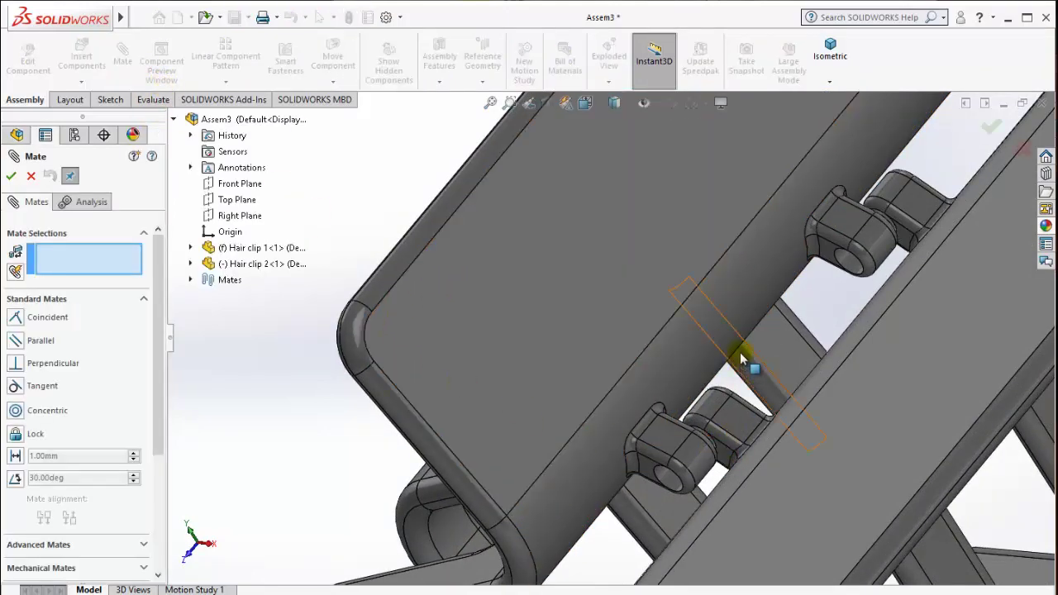
mouse_move(730, 407)
middle_down()
mouse_move(685, 402)
mouse_move(678, 501)
mouse_move(697, 389)
middle_up()
scroll(678, 405, up, 3)
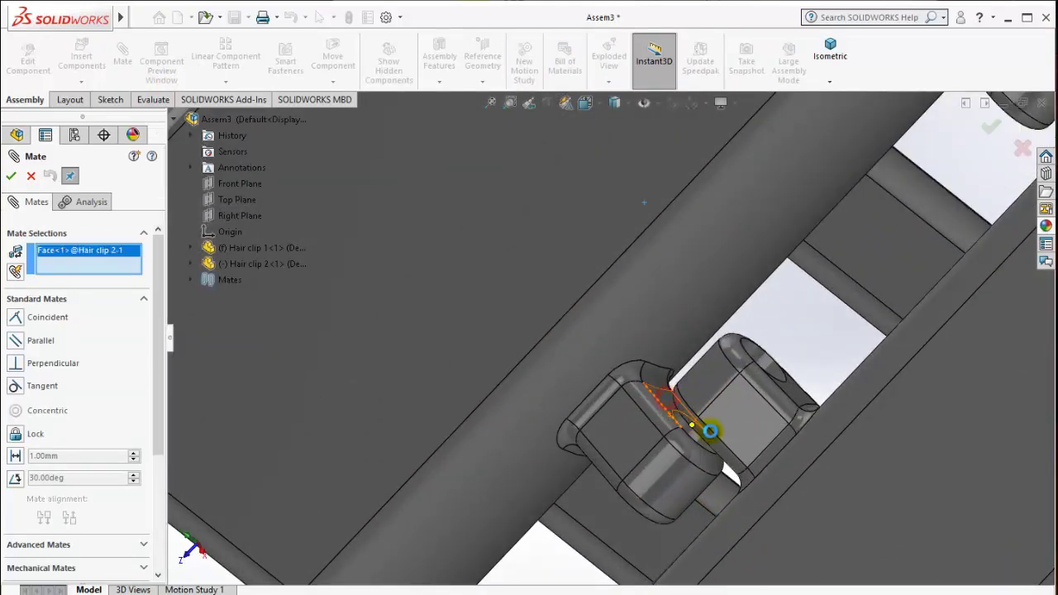
mouse_move(710, 431)
middle_down()
mouse_move(747, 359)
mouse_move(727, 465)
middle_up()
click(715, 477)
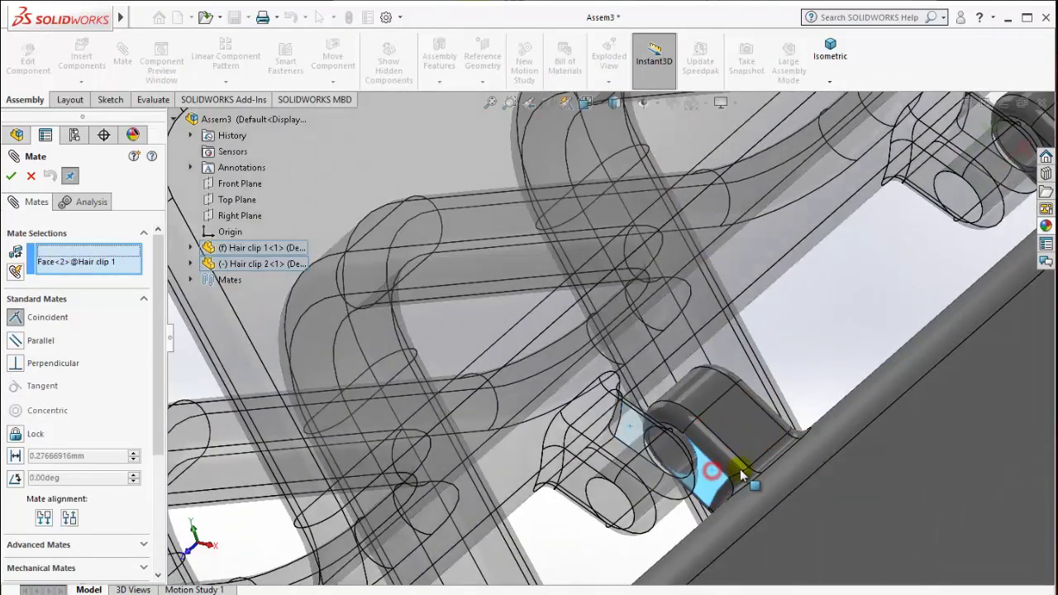
click(905, 489)
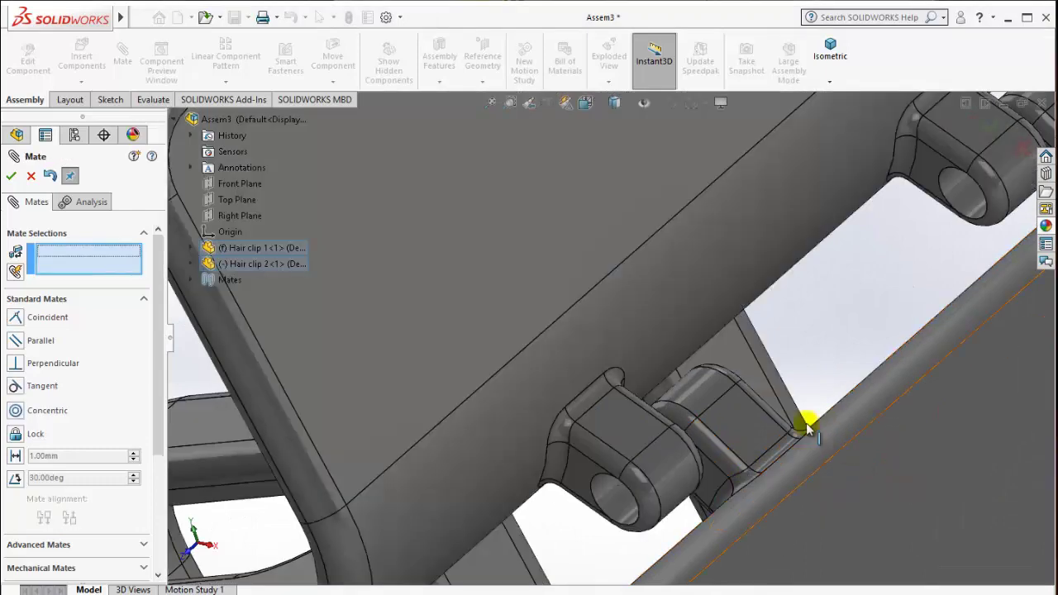
click(829, 49)
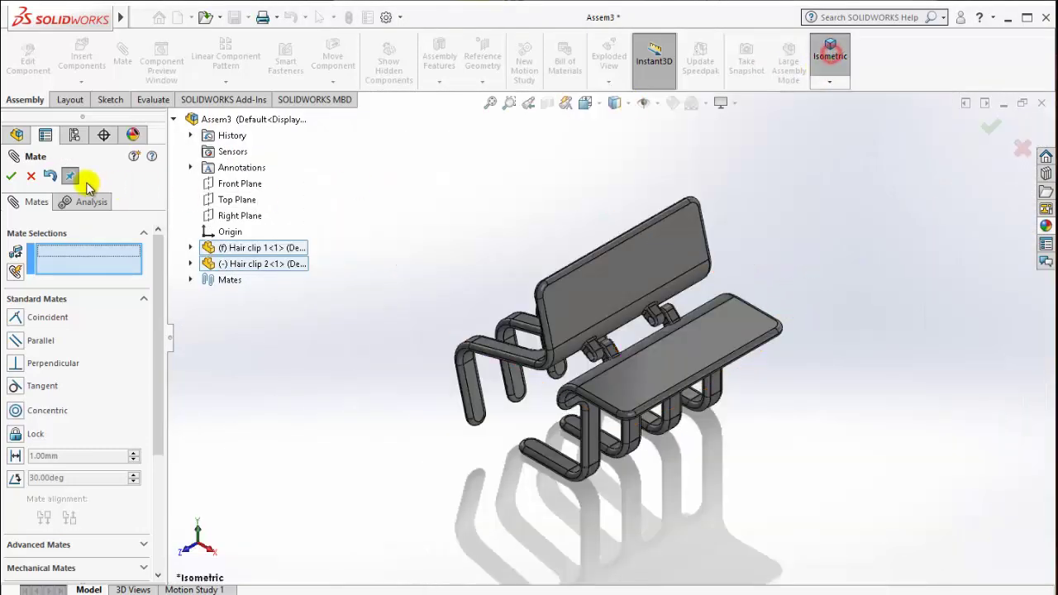
click(12, 178)
mouse_move(668, 435)
middle_down()
mouse_move(692, 310)
mouse_move(780, 425)
mouse_move(728, 444)
middle_up()
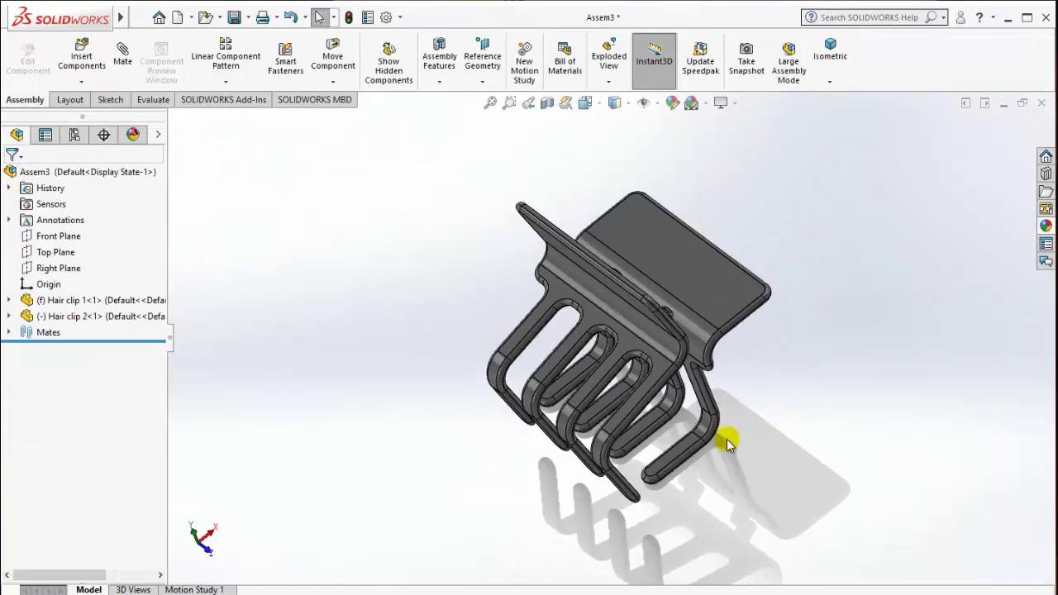
Rotate Hair clip 2 about the shared hinge into an open X shape, checking from several angles.
drag(641, 418, 674, 419)
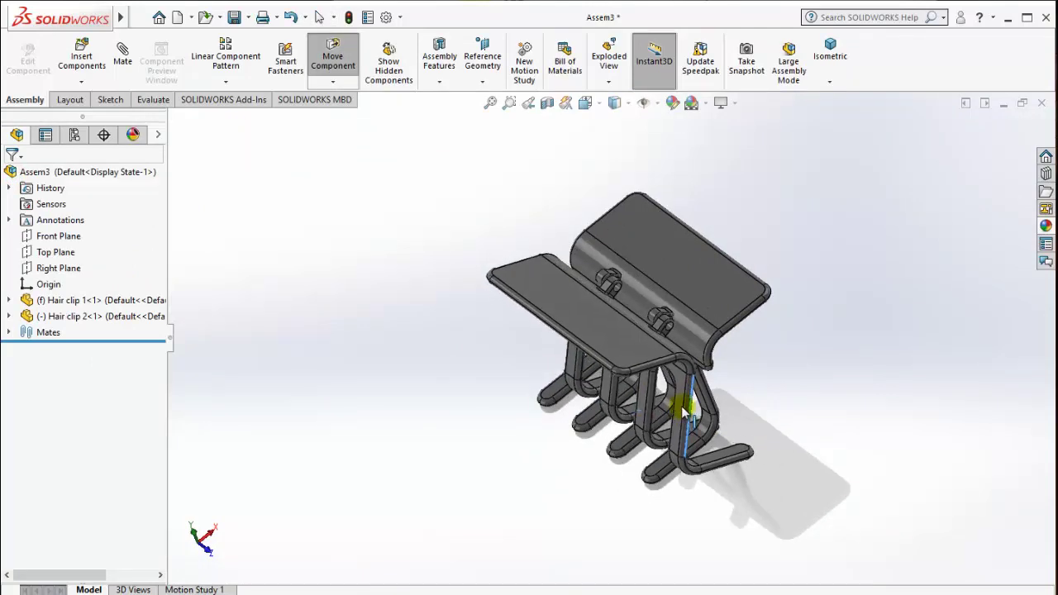
middle_drag(673, 418, 605, 374)
mouse_move(606, 375)
mouse_down()
mouse_move(618, 356)
mouse_move(610, 347)
mouse_move(620, 378)
mouse_move(637, 366)
mouse_move(653, 376)
mouse_up()
mouse_move(671, 379)
middle_down()
mouse_move(692, 324)
mouse_move(637, 354)
mouse_move(668, 383)
mouse_move(709, 355)
mouse_move(638, 366)
mouse_move(609, 389)
mouse_move(644, 364)
mouse_move(614, 366)
mouse_move(683, 366)
mouse_move(626, 421)
middle_up()
drag(560, 318, 573, 273)
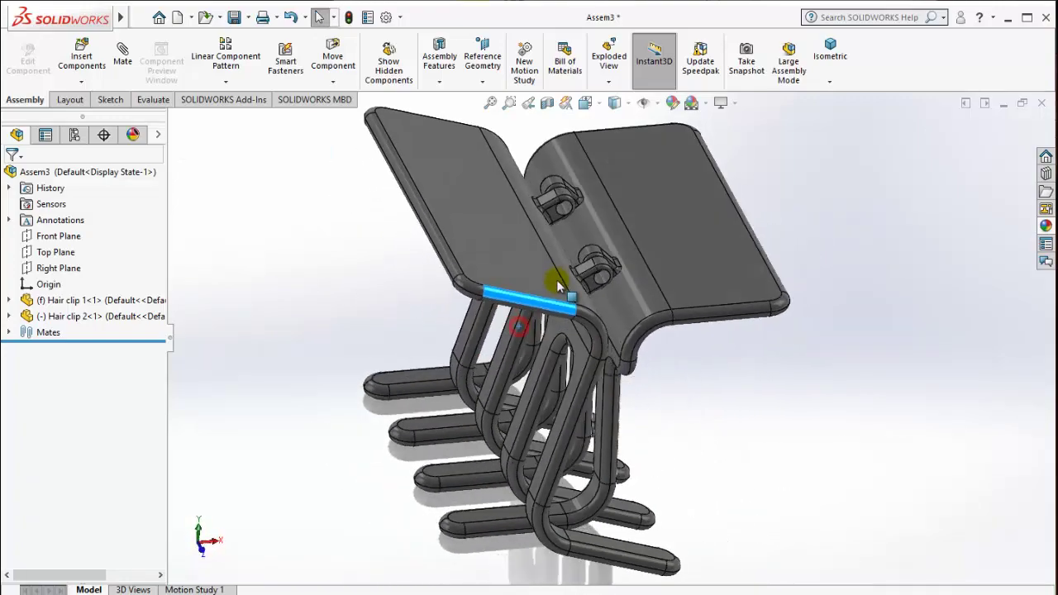
mouse_move(596, 357)
middle_down()
mouse_move(507, 348)
mouse_move(543, 314)
middle_up()
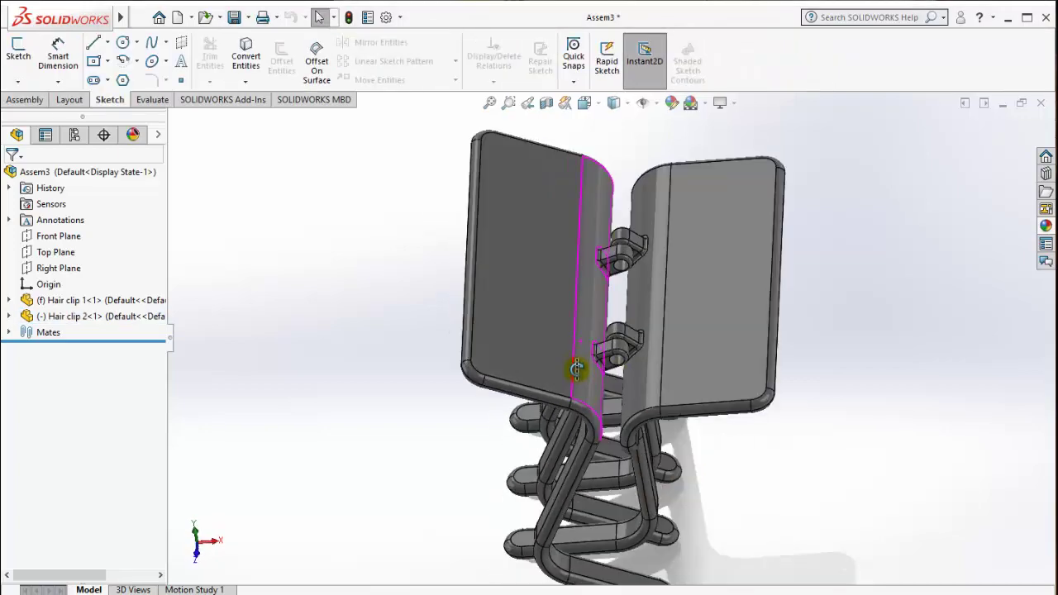
Turn the view normal to the Front Plane and zoom in.
click(51, 238)
click(130, 217)
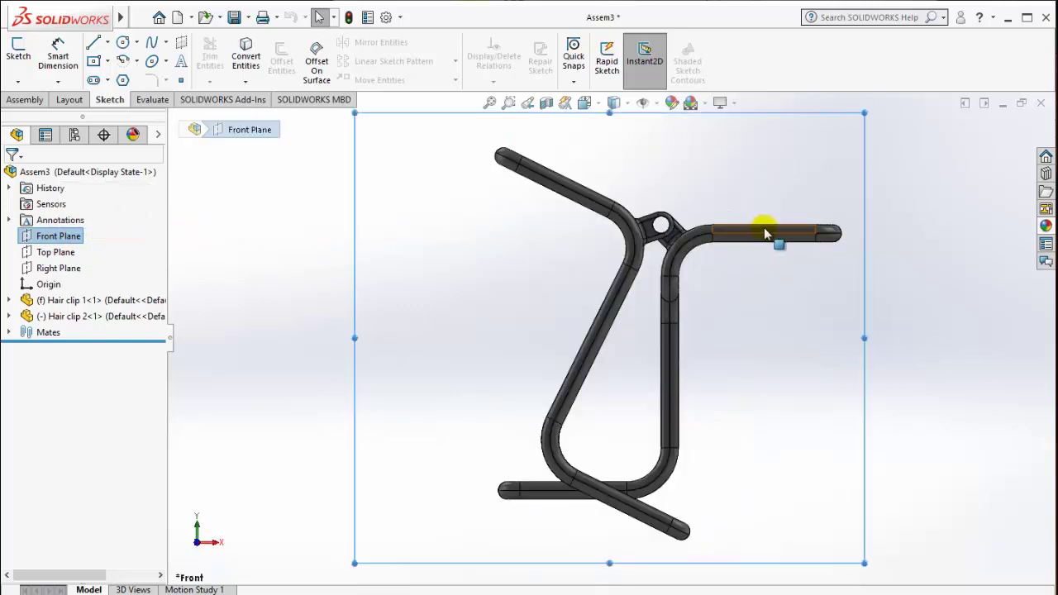
scroll(744, 240, down, 2)
scroll(719, 260, down, 2)
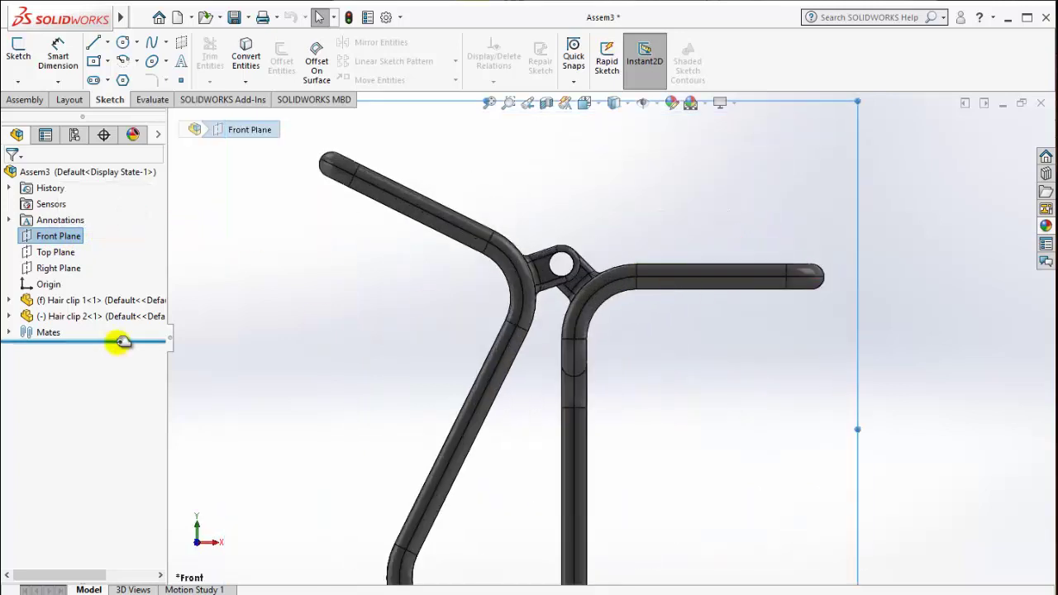
Save the assembly as Assem3 when prompted before editing Hair clip 1.
click(78, 302)
scroll(616, 343, up, 1)
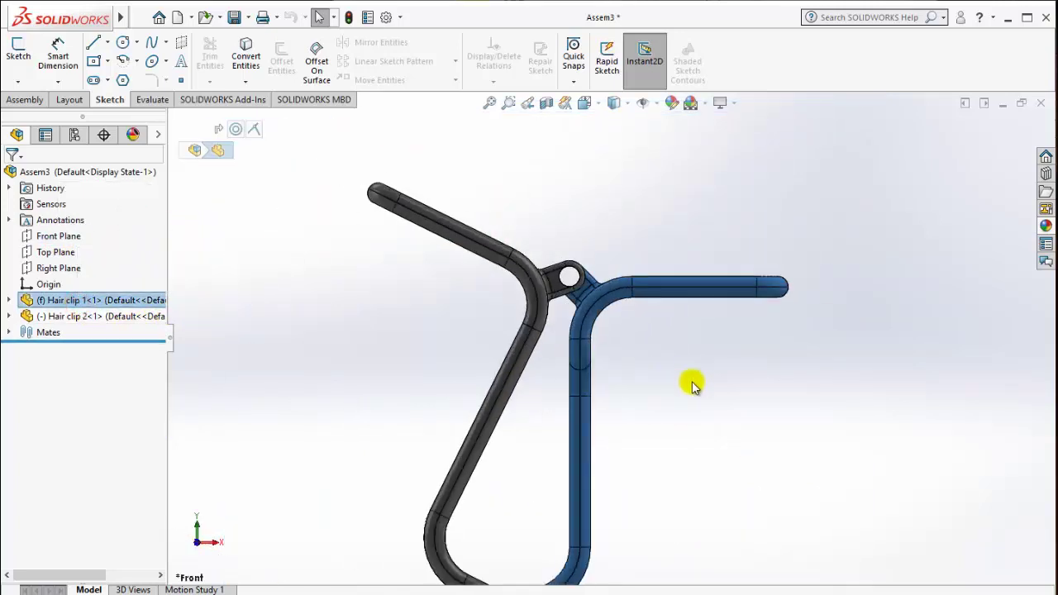
right_click(54, 305)
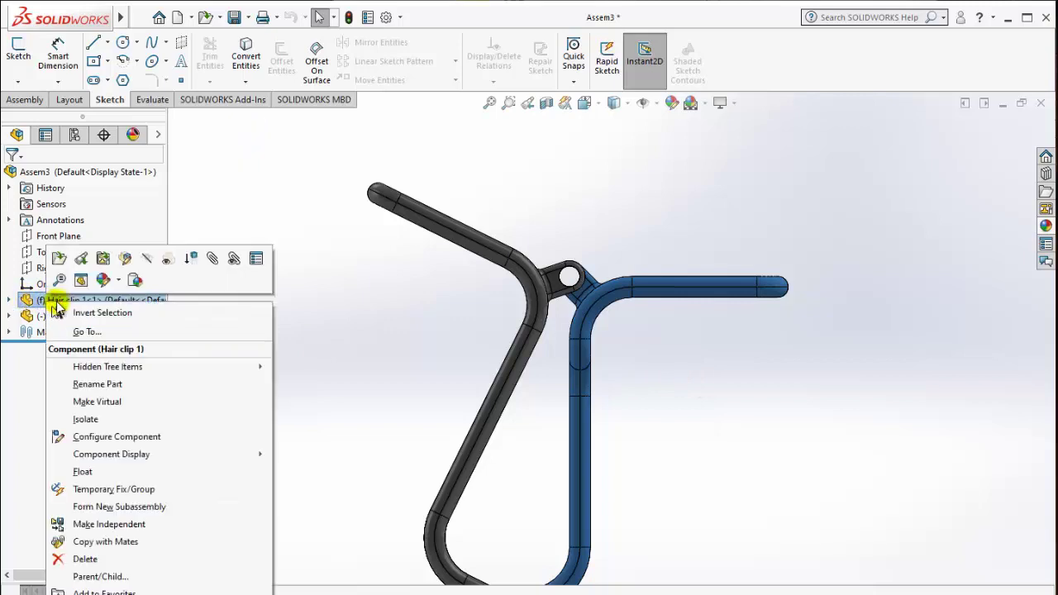
click(125, 260)
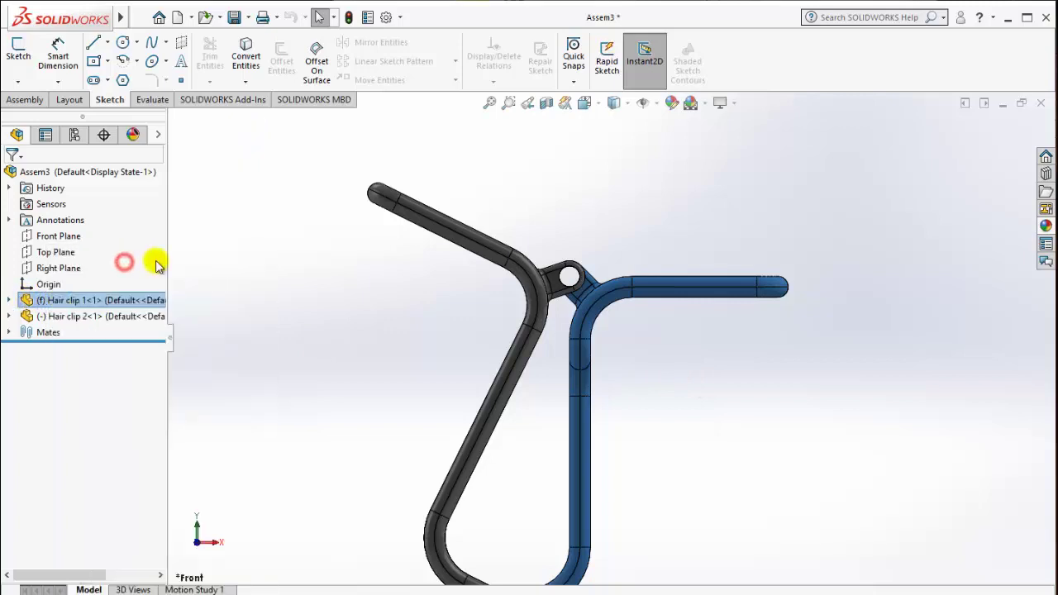
click(686, 401)
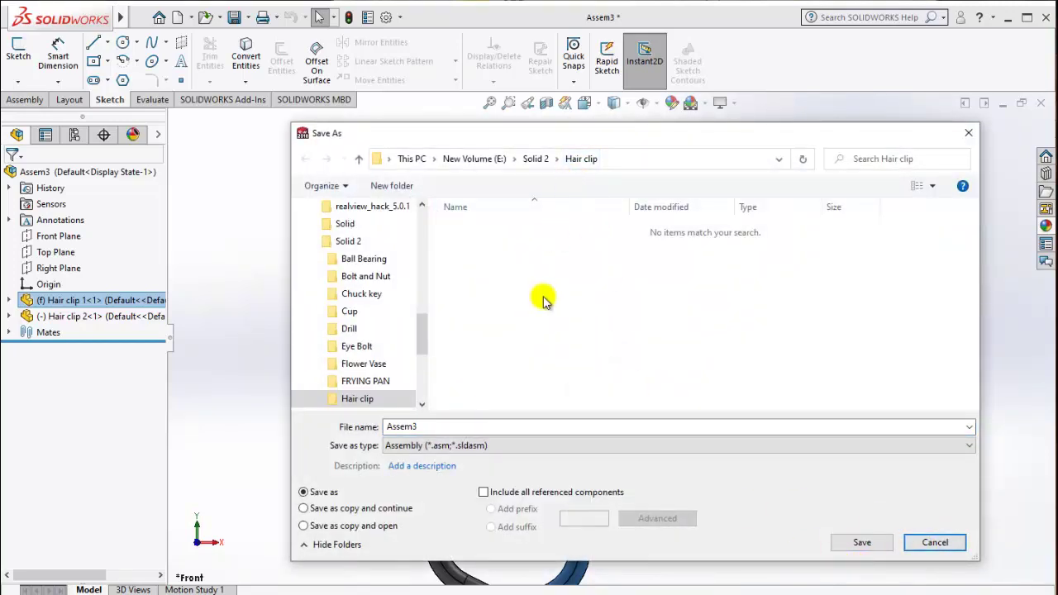
click(862, 543)
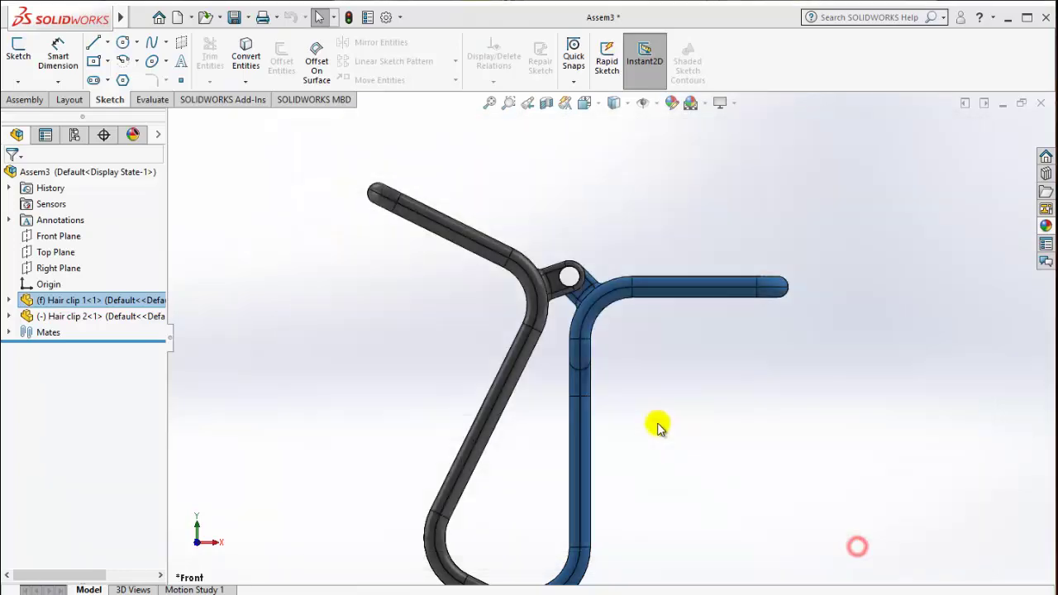
Edit Hair clip 1 in context and expand its features through Fillet5 in the tree.
click(579, 344)
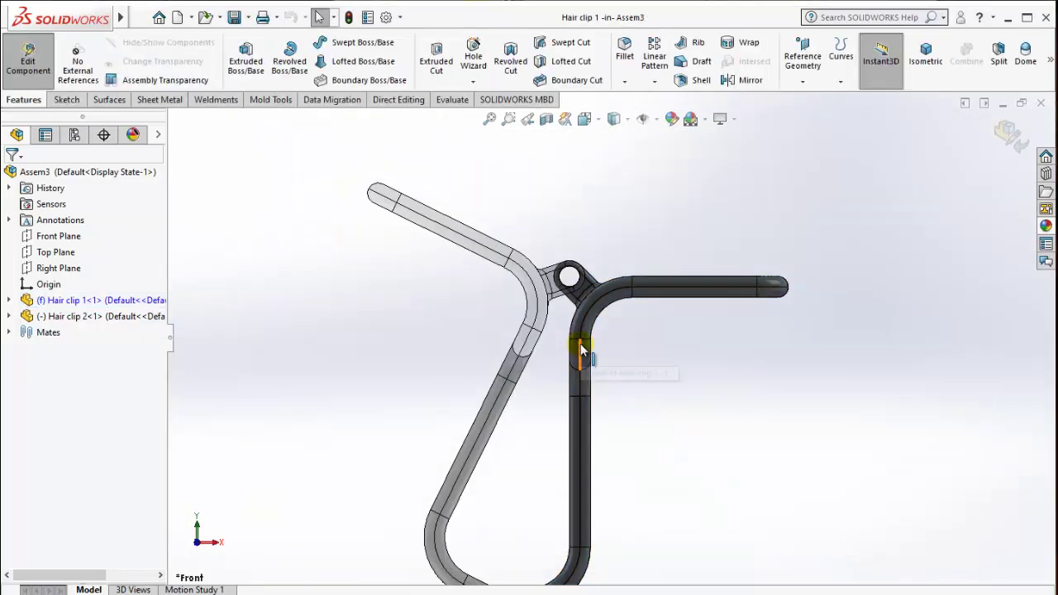
scroll(600, 342, down, 1)
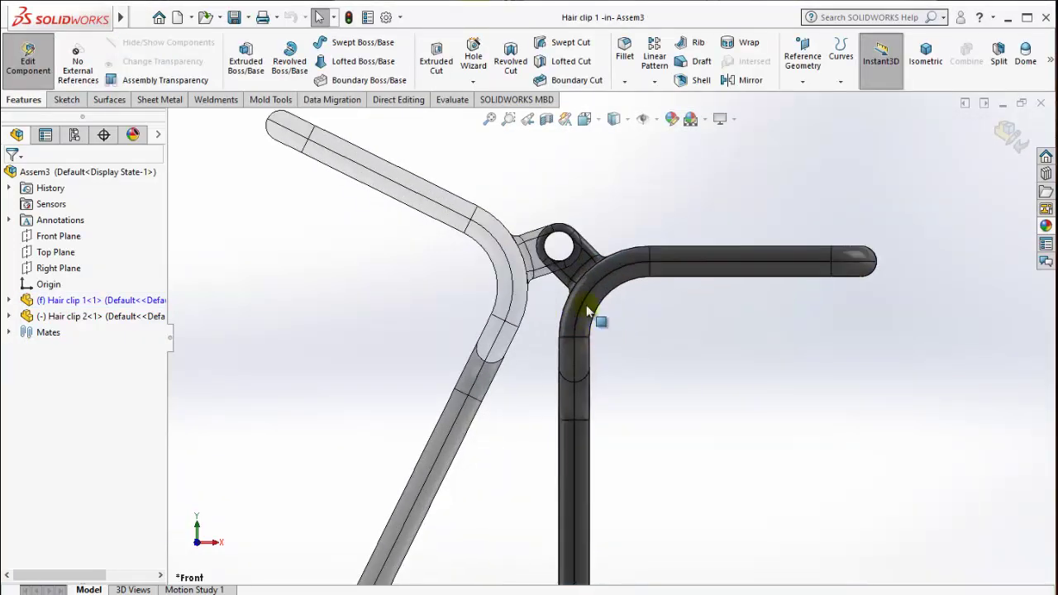
click(8, 300)
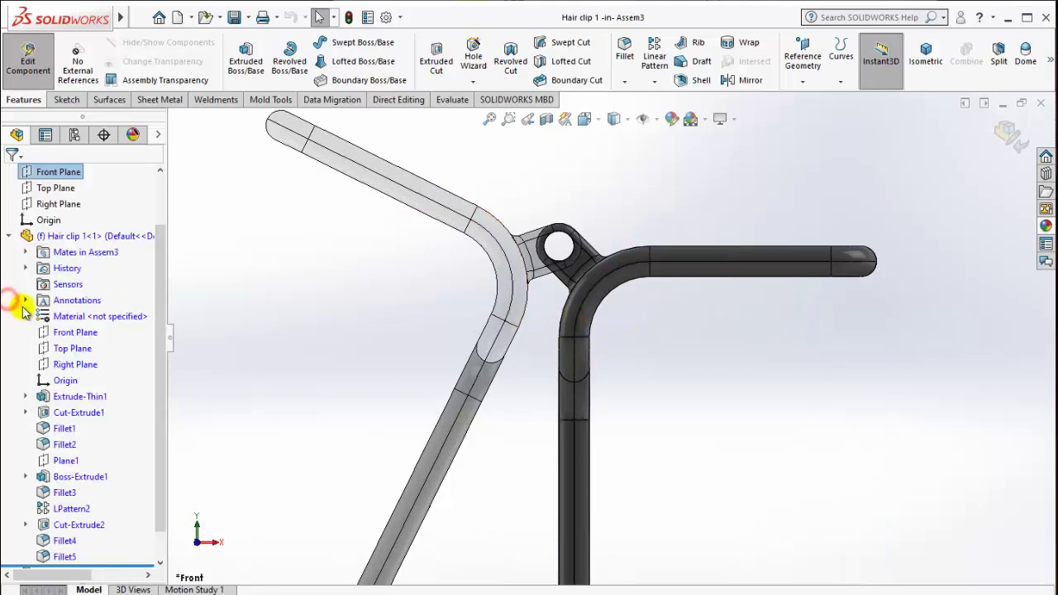
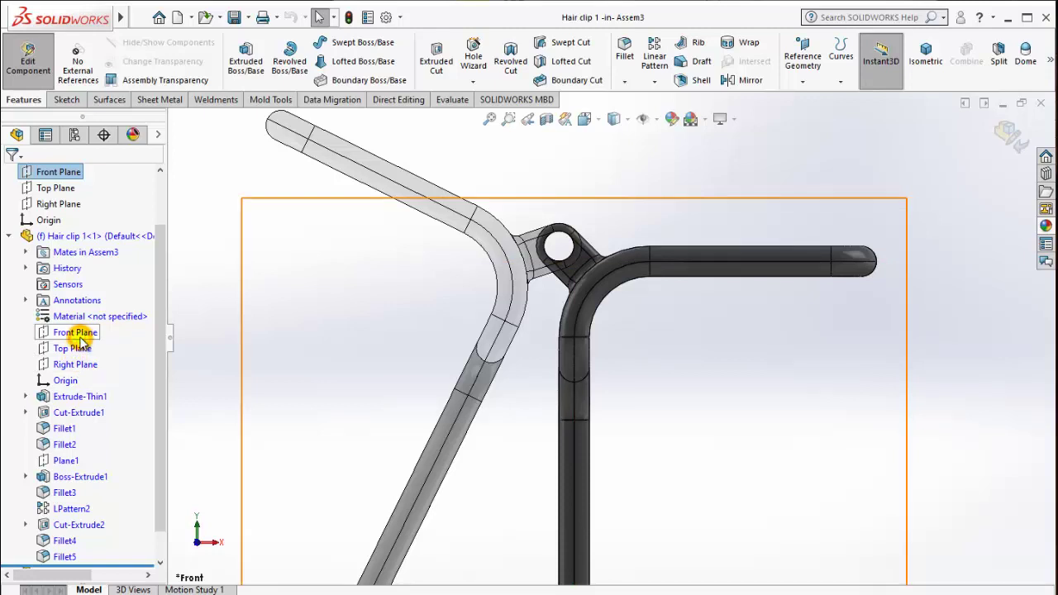
On Hair clip 1's Front Plane, draw a closed four-line profile against the dark arm below the hinge.
click(82, 333)
click(88, 309)
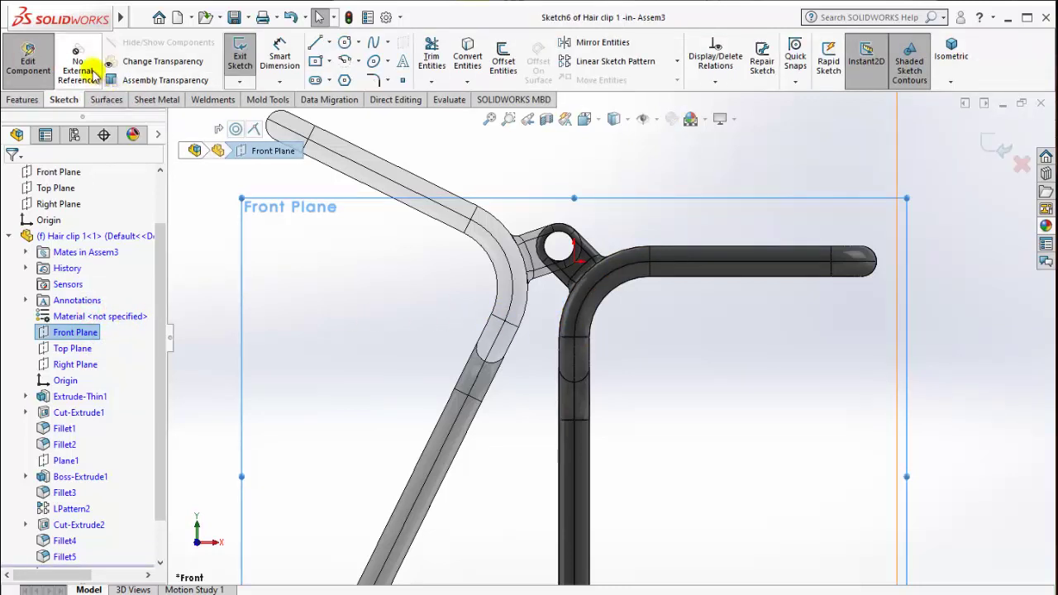
click(319, 43)
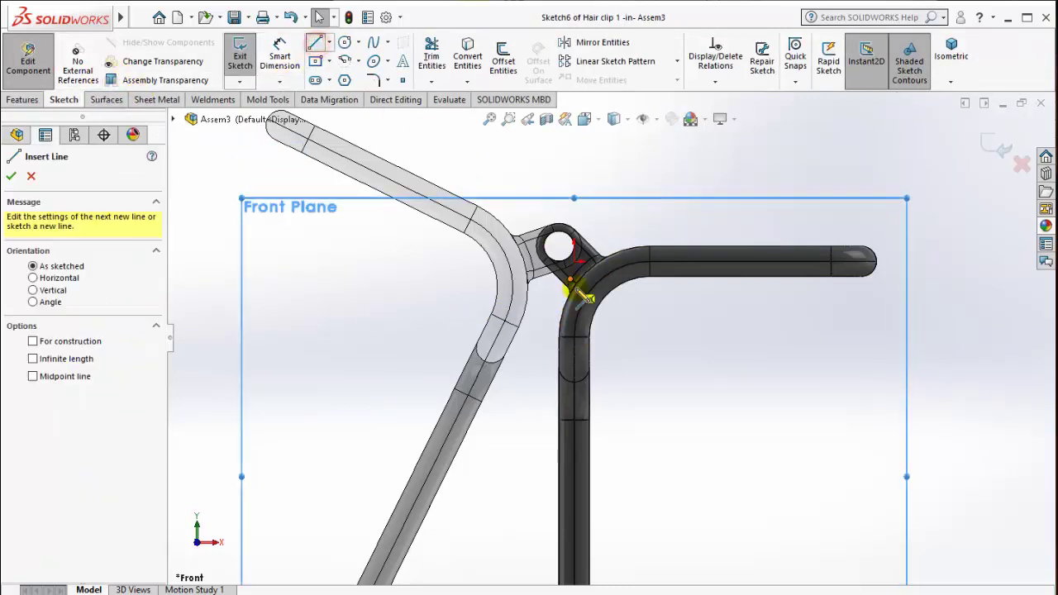
click(565, 339)
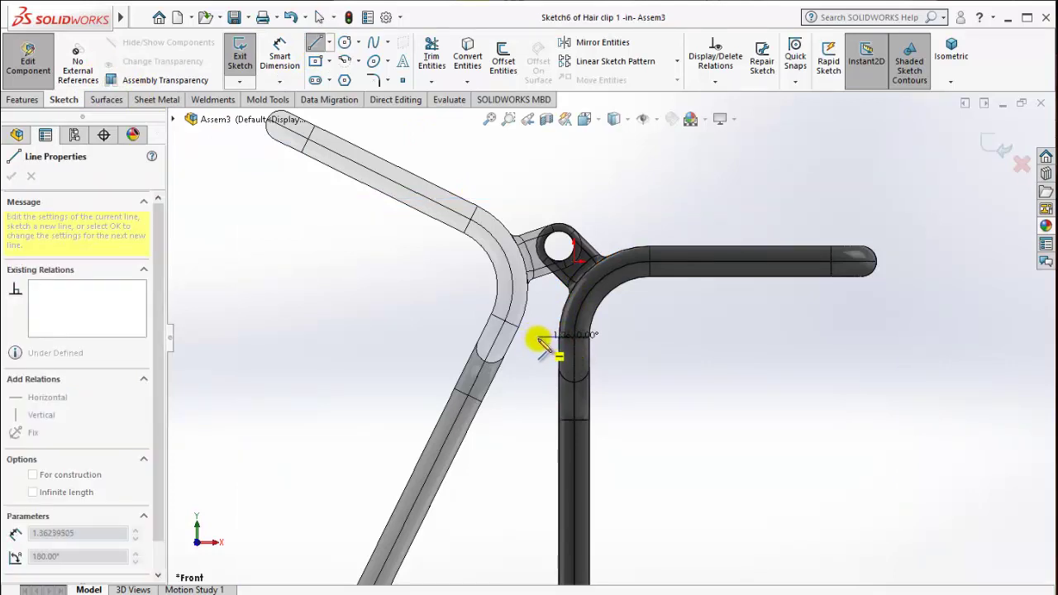
click(538, 339)
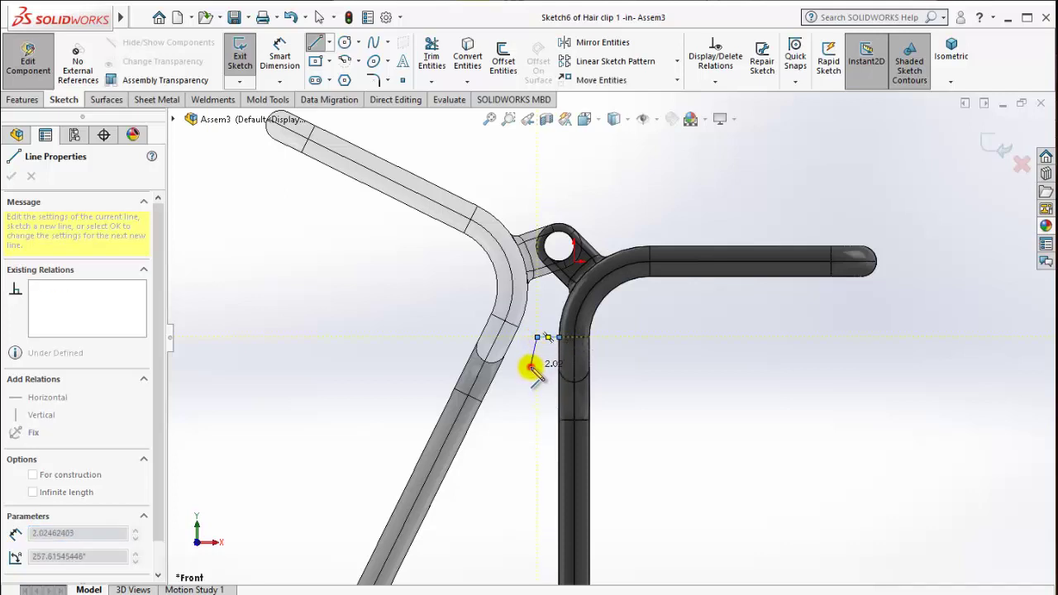
click(530, 367)
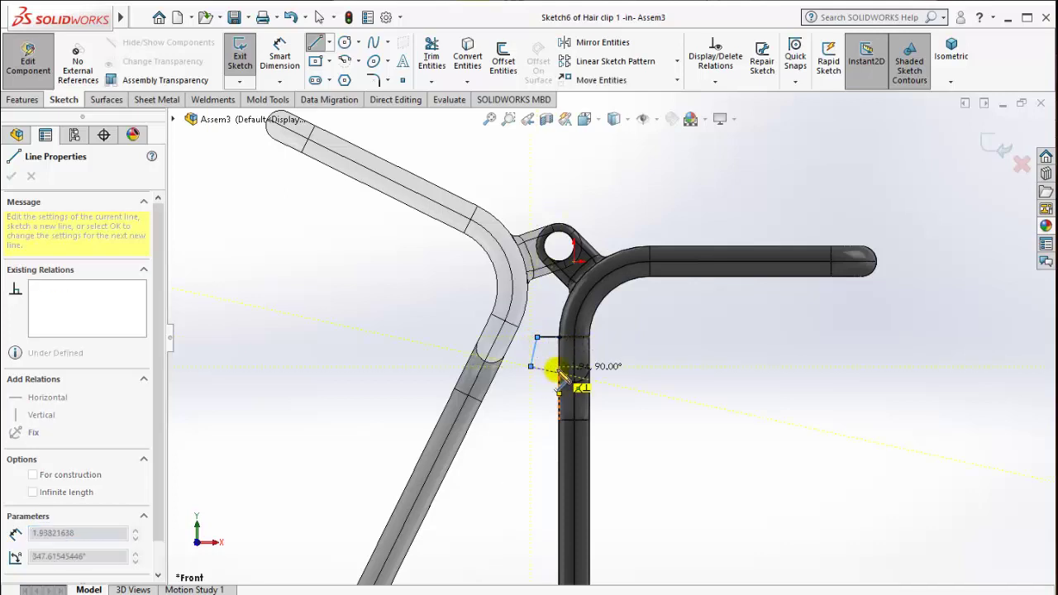
click(559, 367)
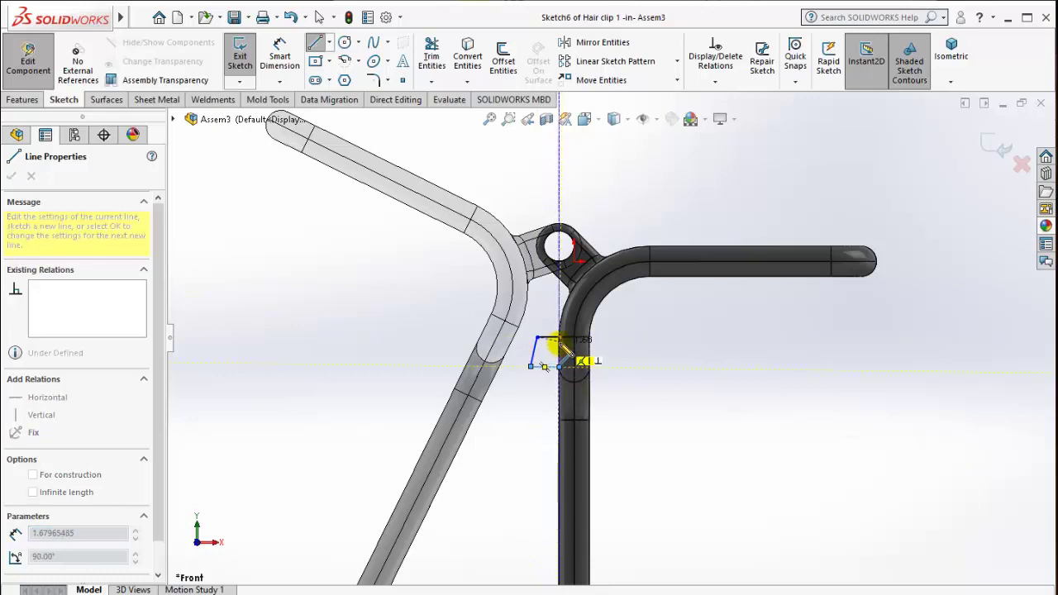
click(559, 339)
scroll(551, 340, up, 1)
scroll(560, 350, up, 2)
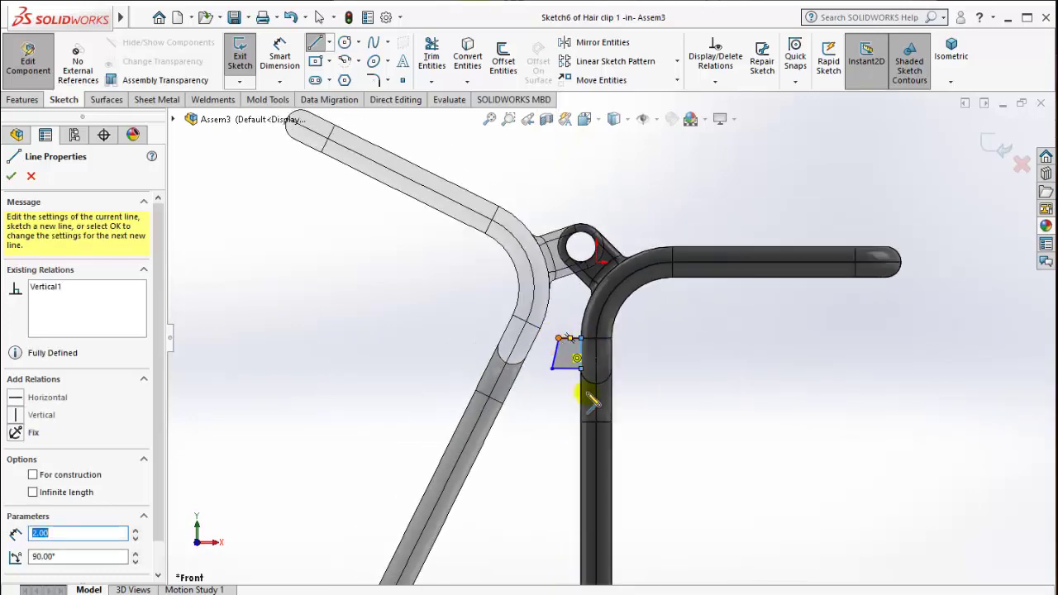
scroll(579, 372, up, 2)
scroll(603, 404, down, 2)
scroll(619, 355, down, 3)
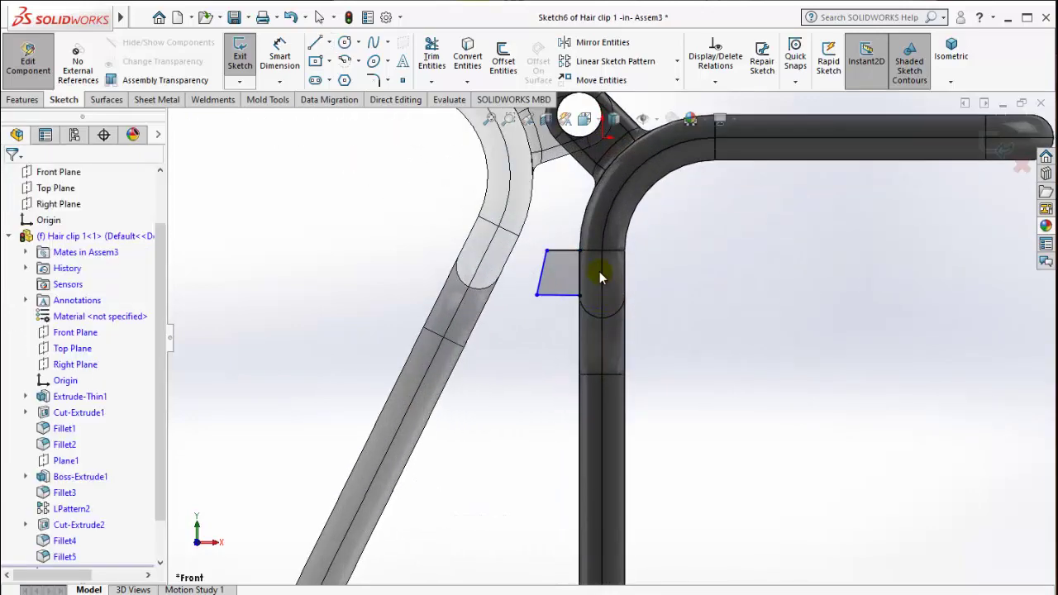
Draw a centerline from the light arm's edge to the profile's top corner.
key(Escape)
scroll(597, 276, down, 1)
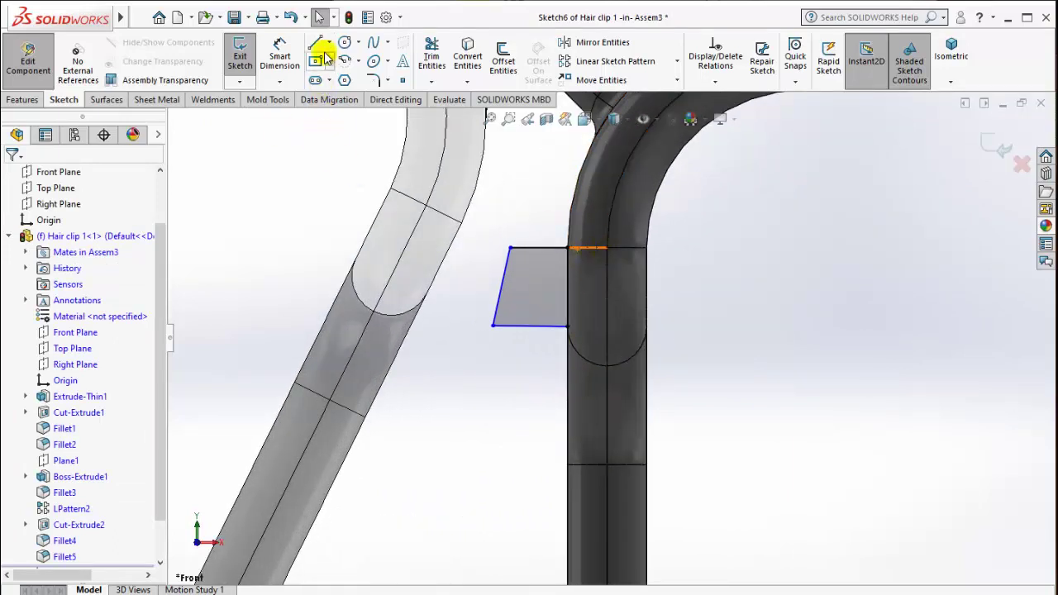
click(329, 42)
click(363, 73)
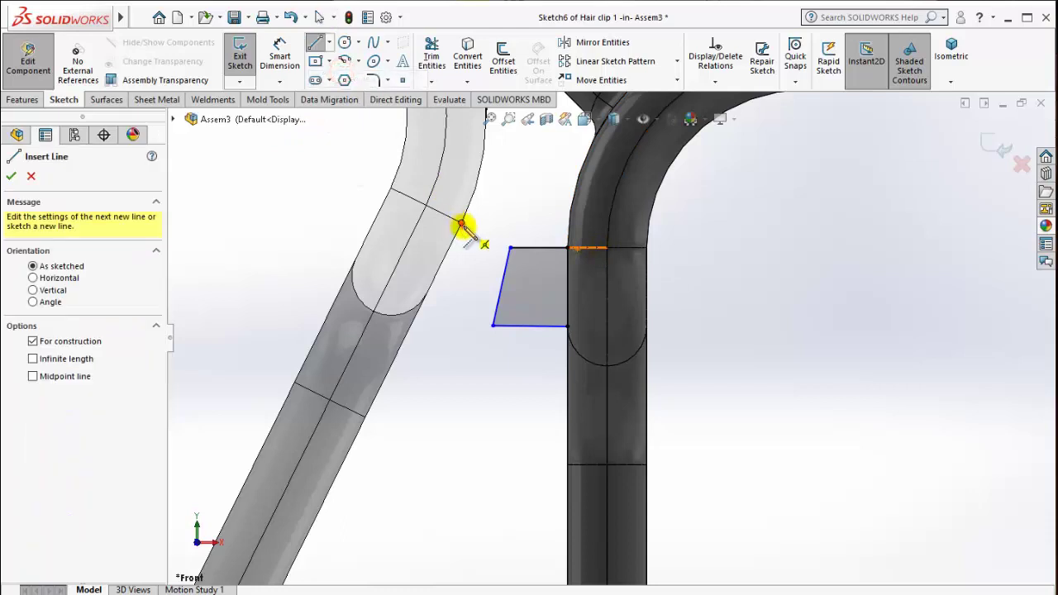
click(462, 223)
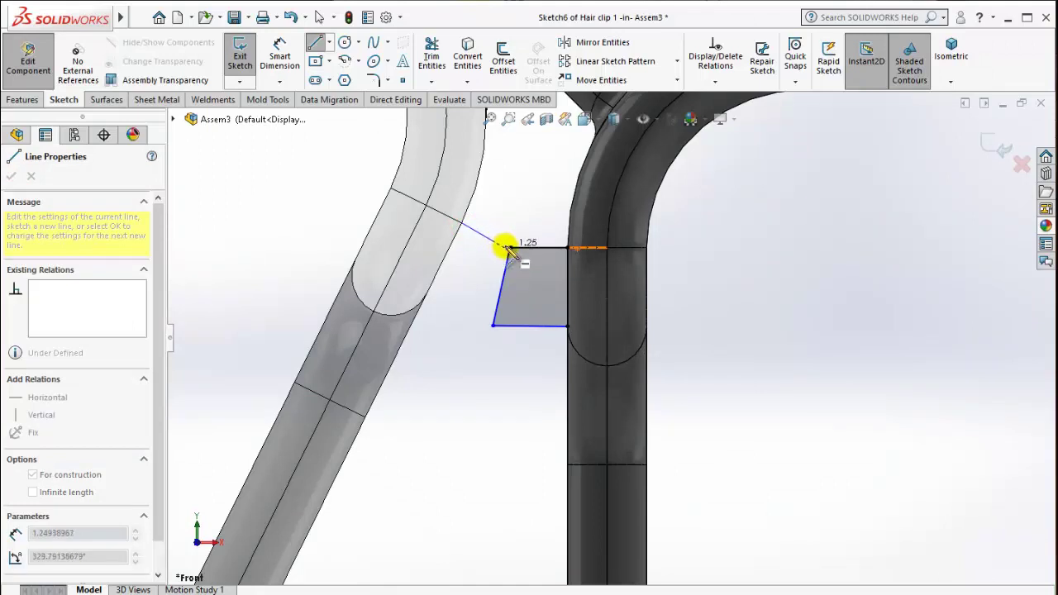
double_click(510, 248)
key(Escape)
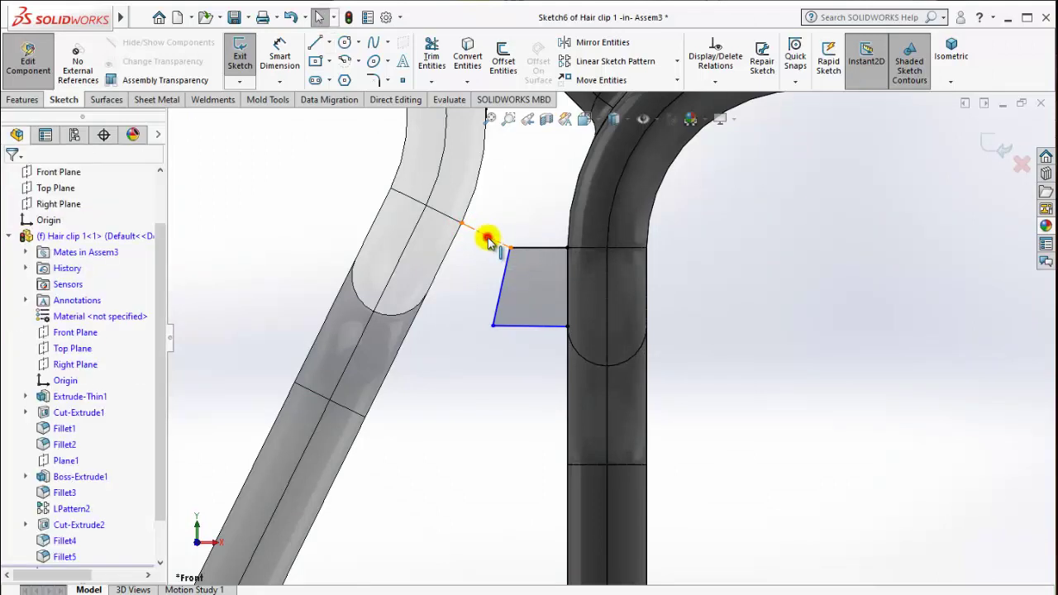
Make the centerline perpendicular to the light arm's edge.
ctrl+click(479, 245)
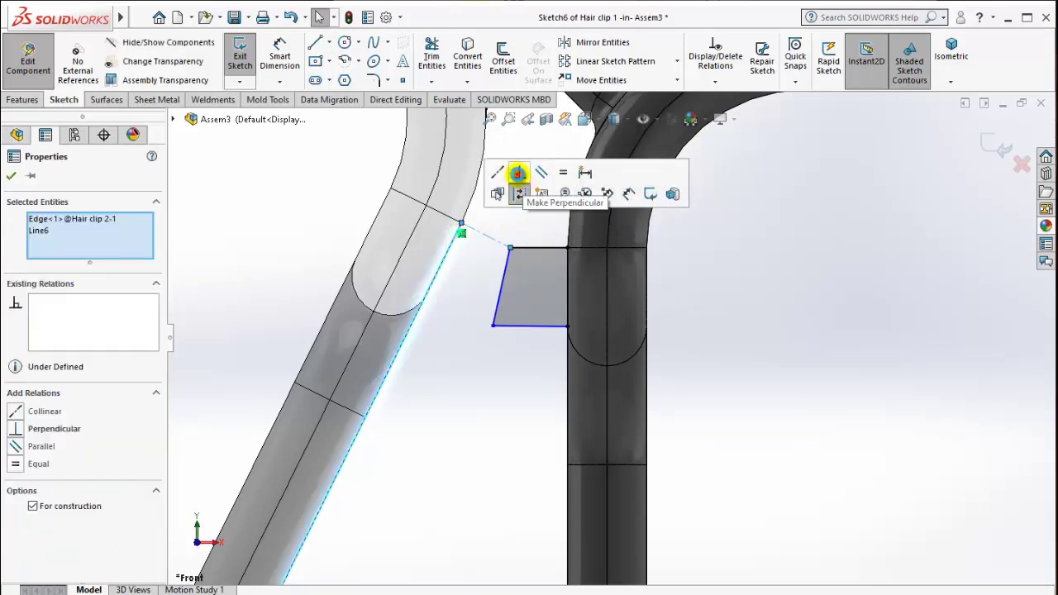
click(518, 172)
key(Escape)
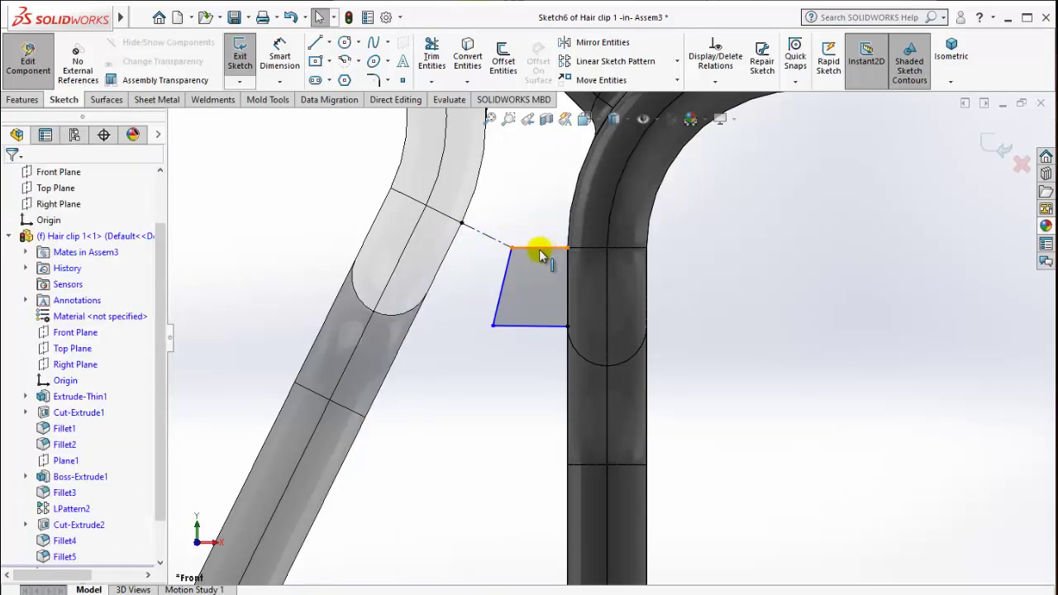
click(538, 249)
ctrl+click(496, 239)
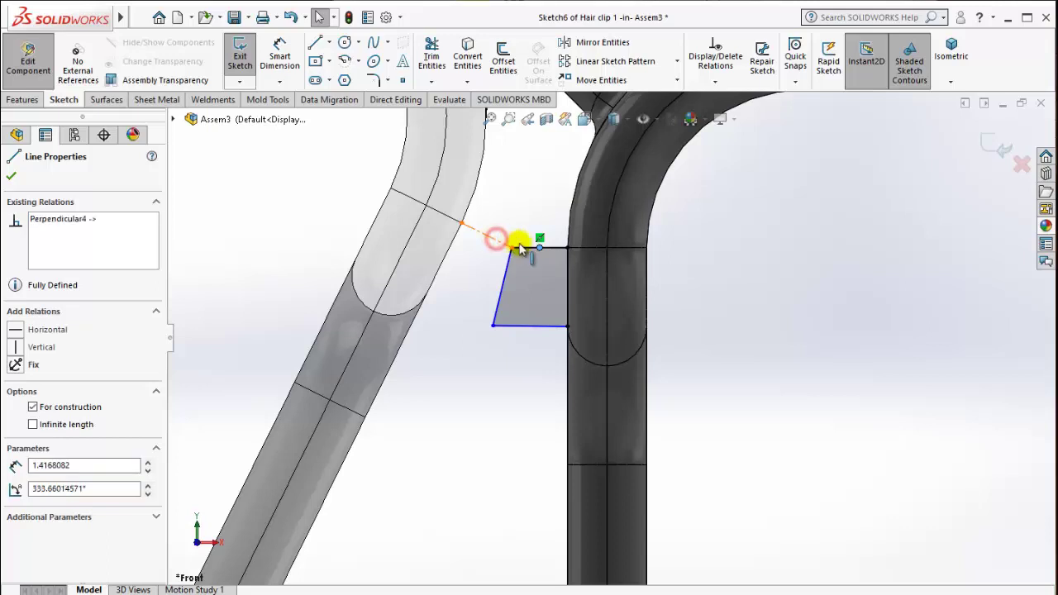
key(Escape)
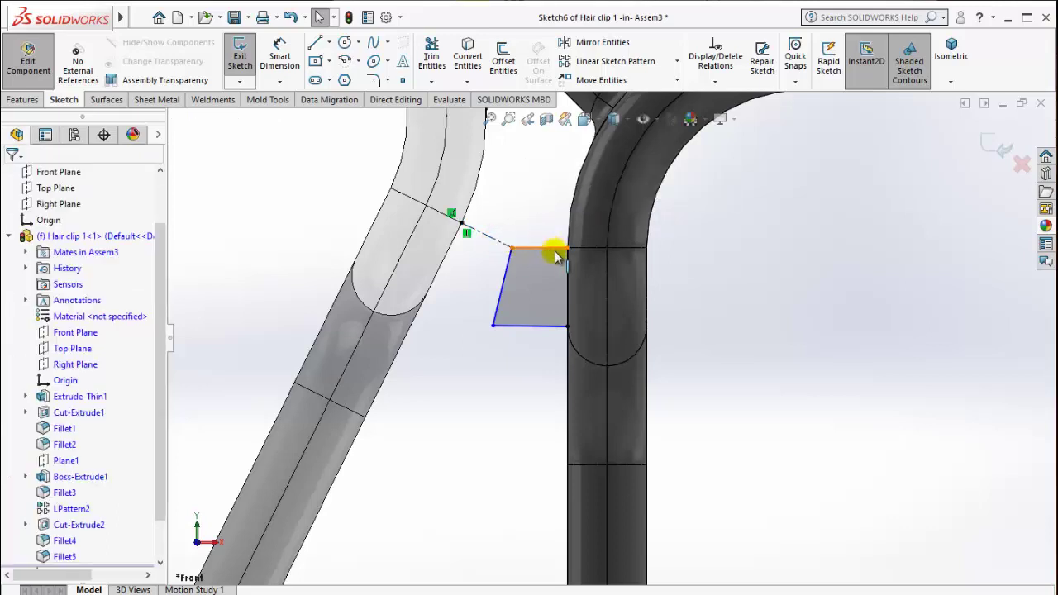
Make the centerline equal to the profile's top edge, deleting the conflicting Parallel relation.
click(554, 254)
ctrl+click(503, 231)
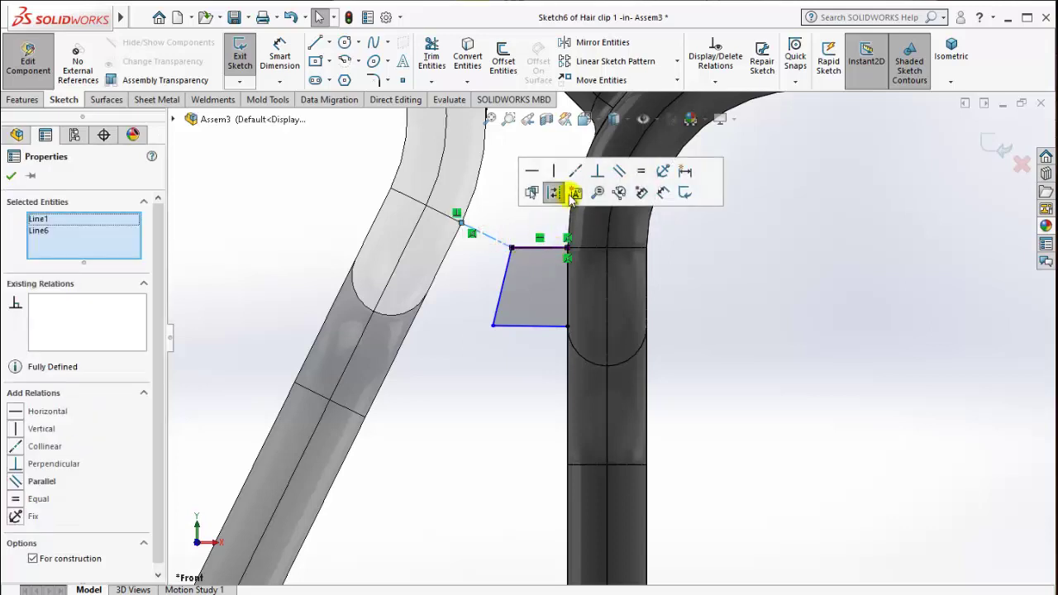
click(620, 174)
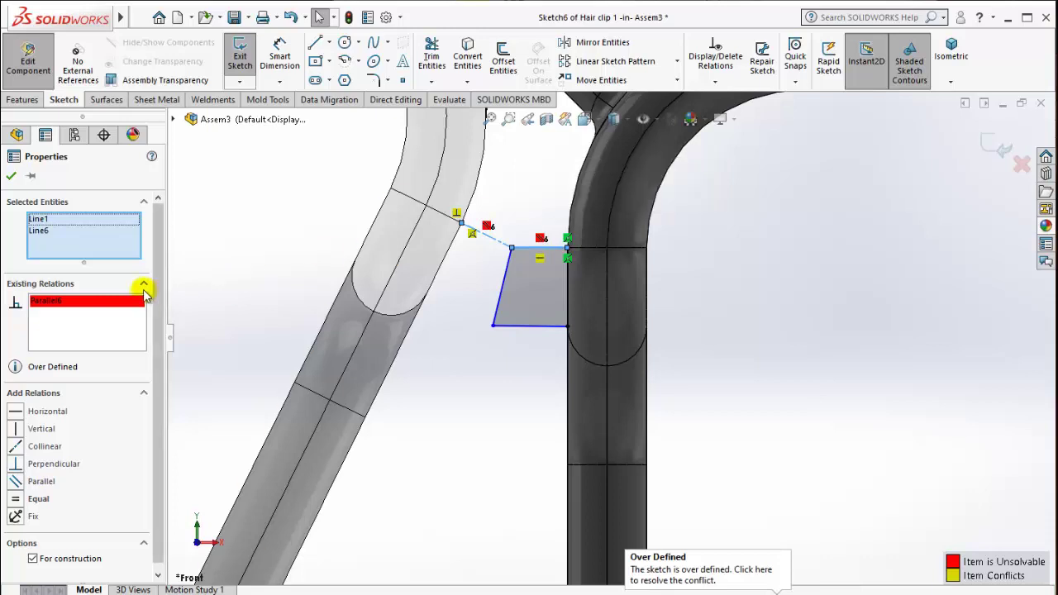
right_click(126, 300)
click(146, 328)
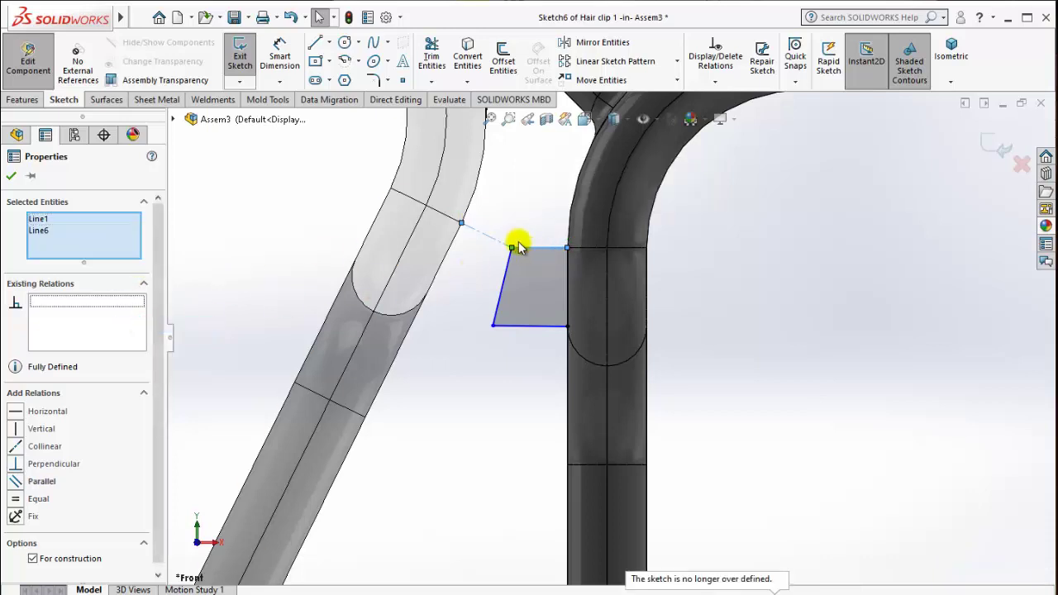
click(500, 237)
click(489, 240)
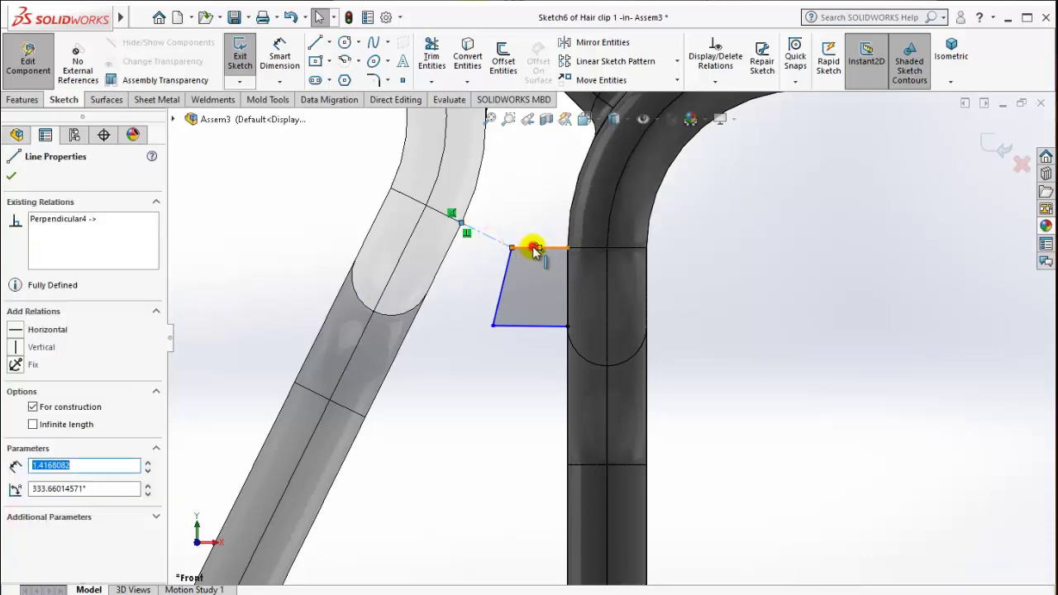
ctrl+click(534, 247)
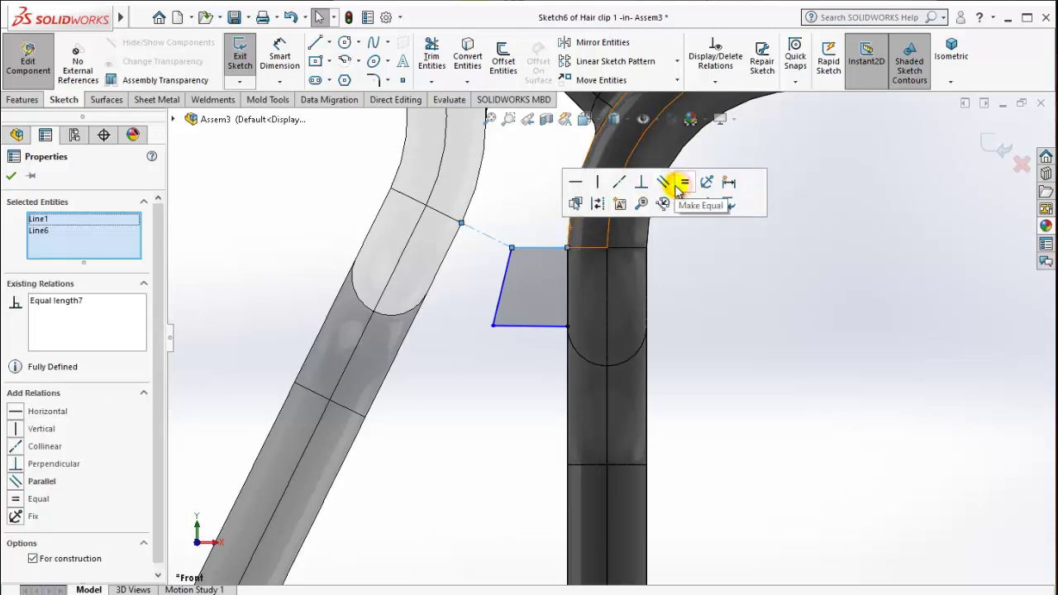
click(559, 253)
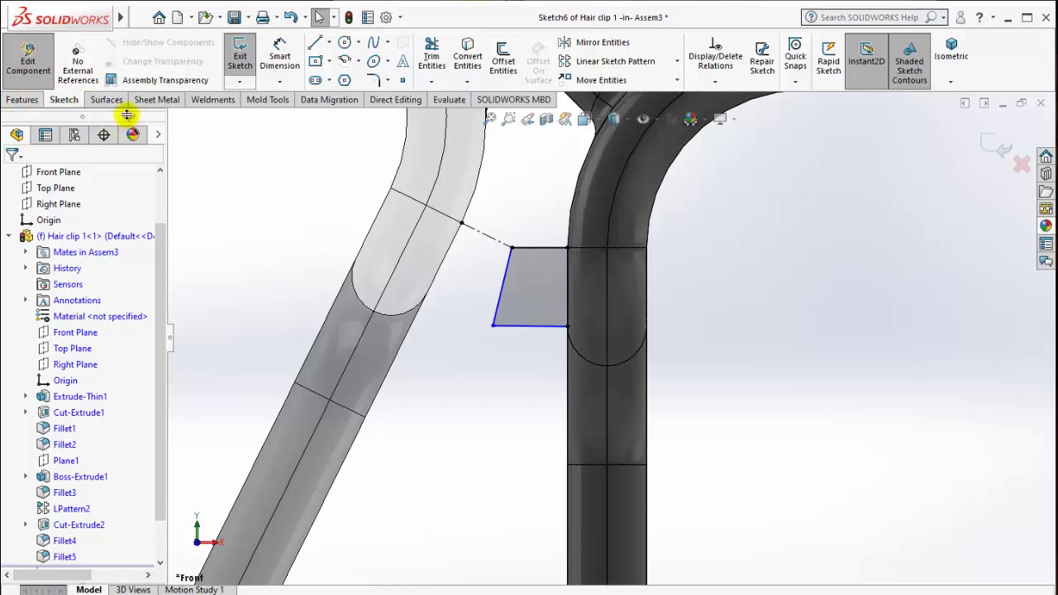
Draw a second centerline from the profile's bottom-left corner to the light arm's edge.
click(329, 46)
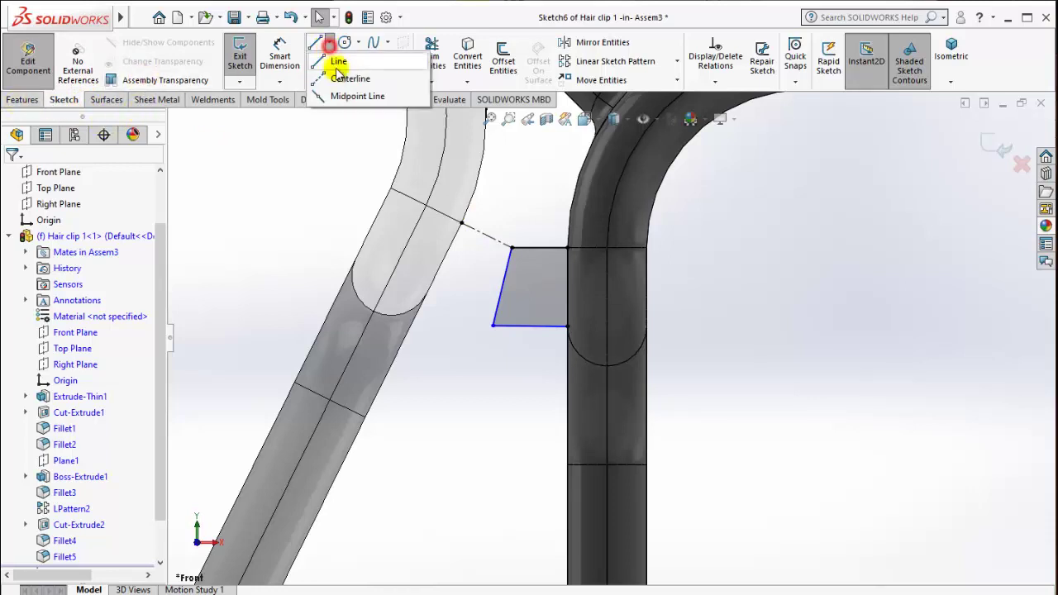
click(360, 71)
click(493, 325)
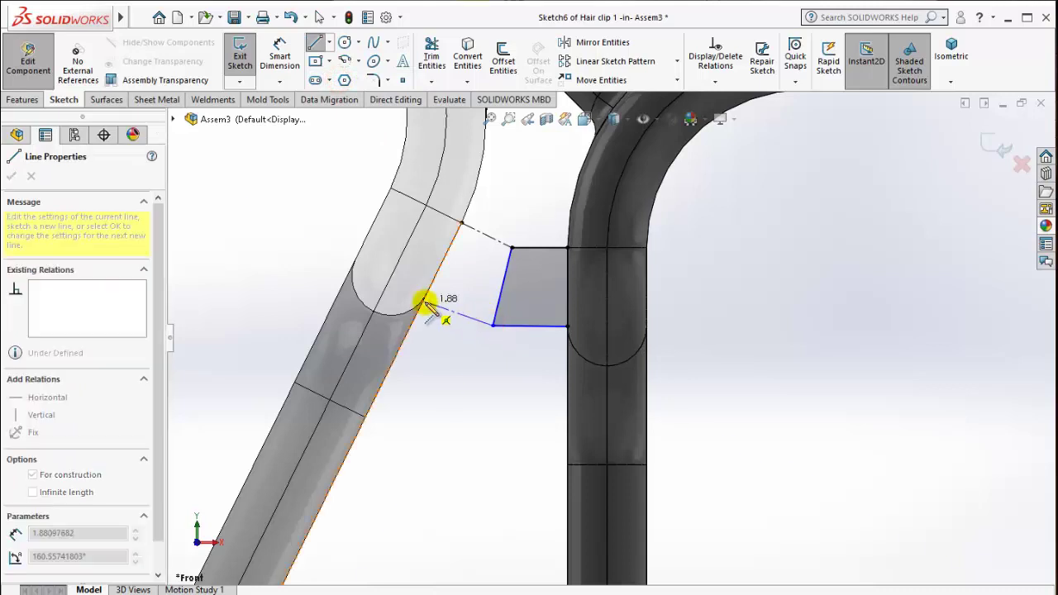
click(426, 296)
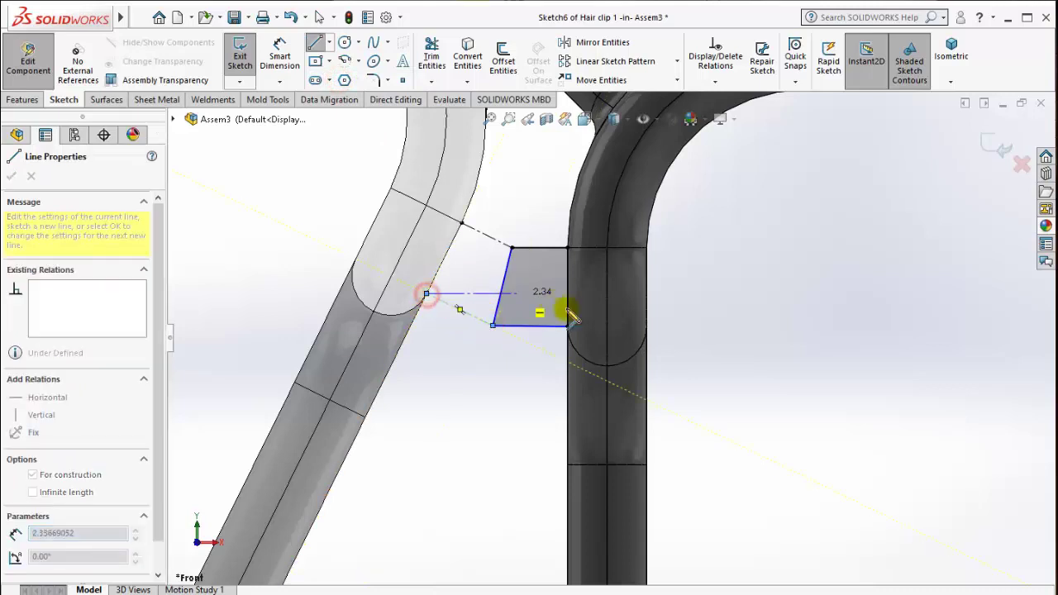
key(Escape)
Add Perpendicular relations so the new centerline and tab side line meet the clip edge squarely.
click(523, 326)
ctrl+click(472, 314)
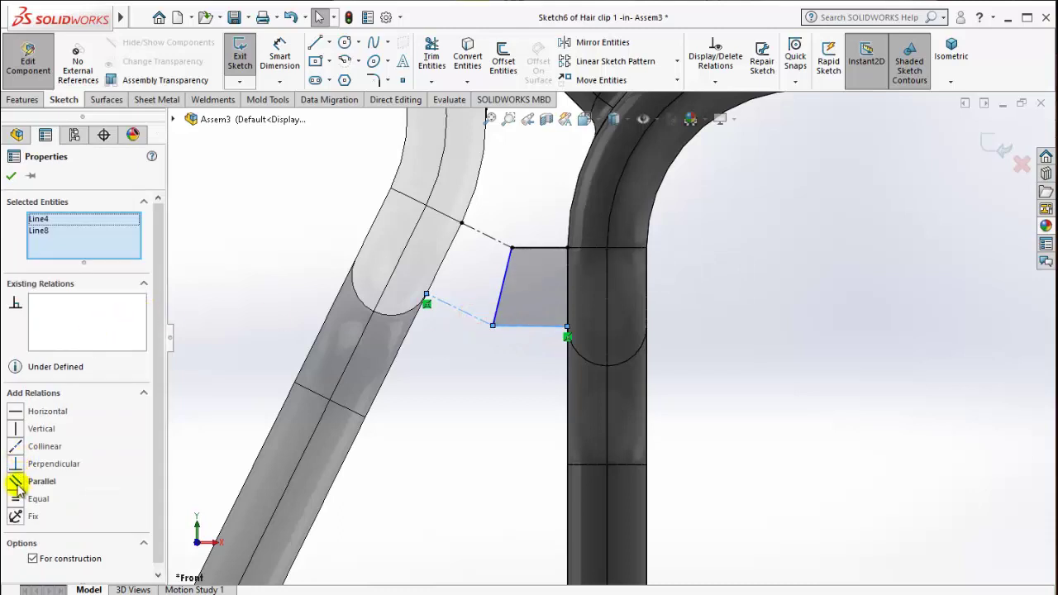
key(Escape)
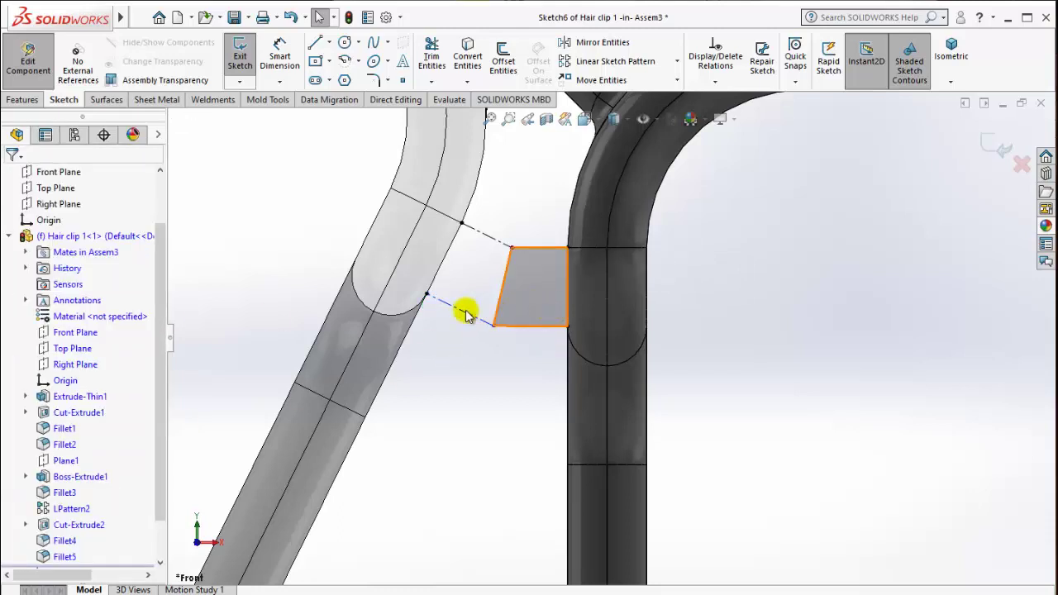
click(444, 304)
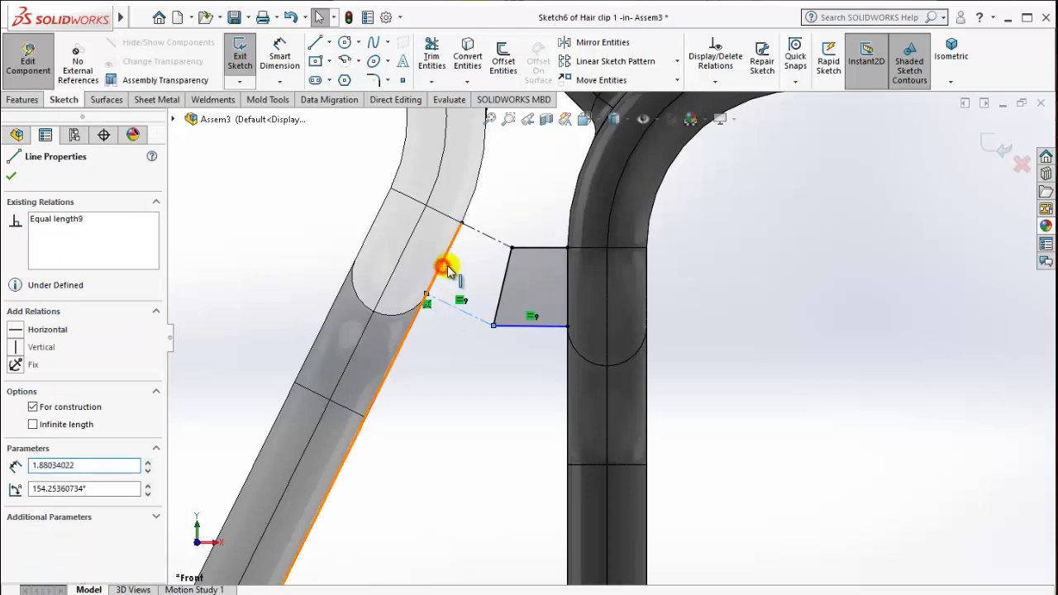
ctrl+click(446, 270)
click(505, 225)
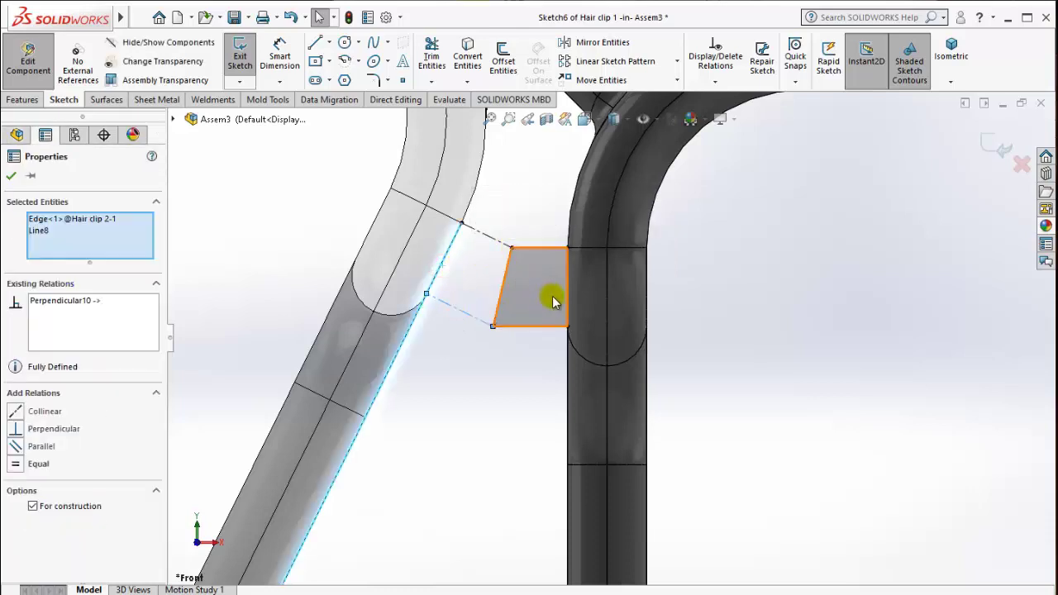
click(685, 325)
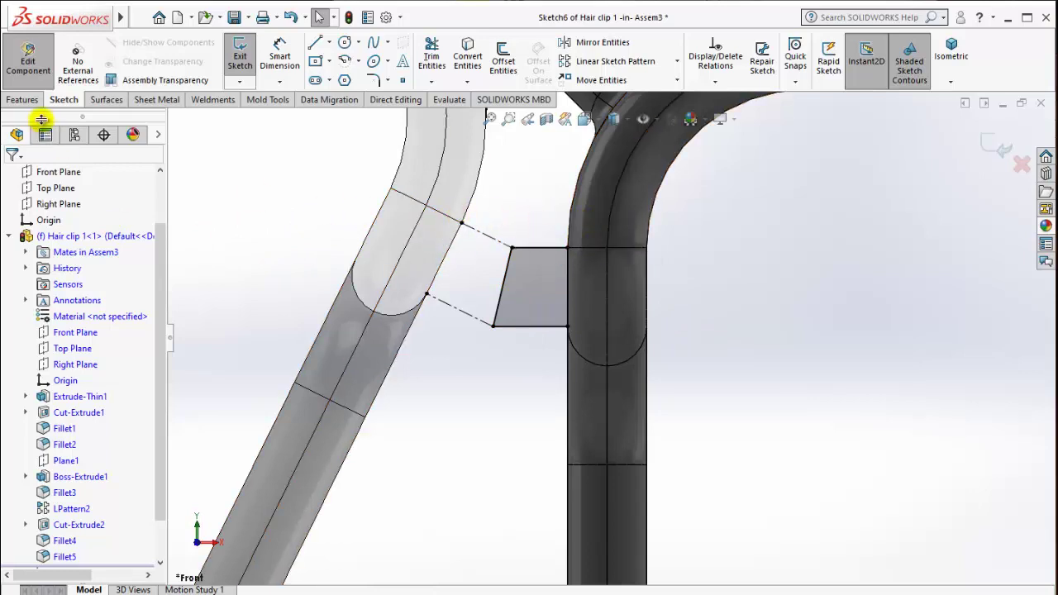
Extrude Sketch6 as a 10 mm Mid Plane boss merged into Hair clip 1.
click(22, 100)
click(245, 58)
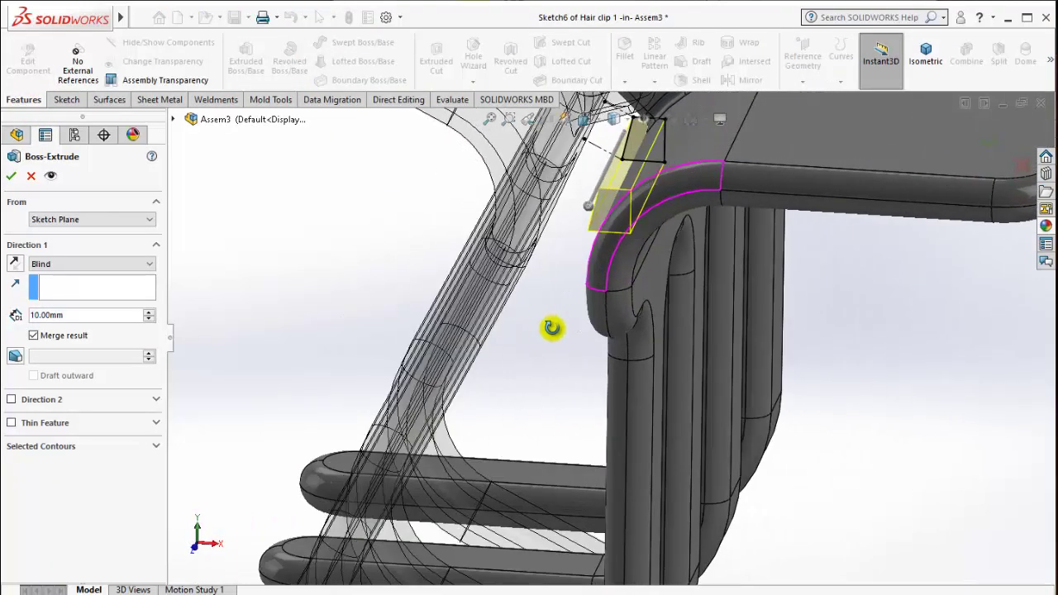
click(105, 264)
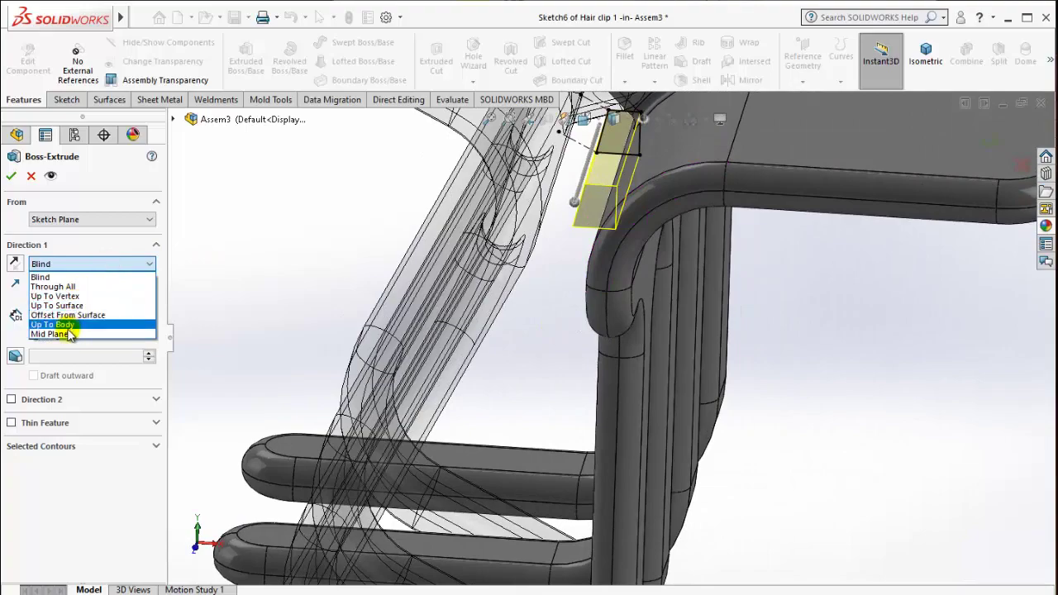
click(69, 334)
mouse_move(559, 230)
middle_down()
mouse_move(633, 289)
mouse_move(637, 267)
mouse_move(624, 248)
middle_up()
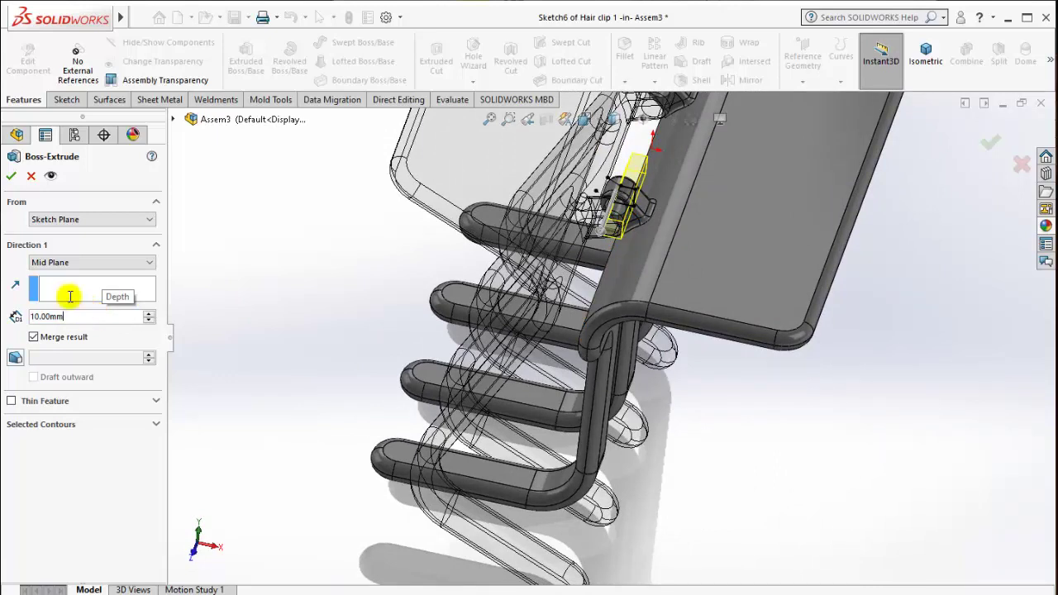
click(20, 179)
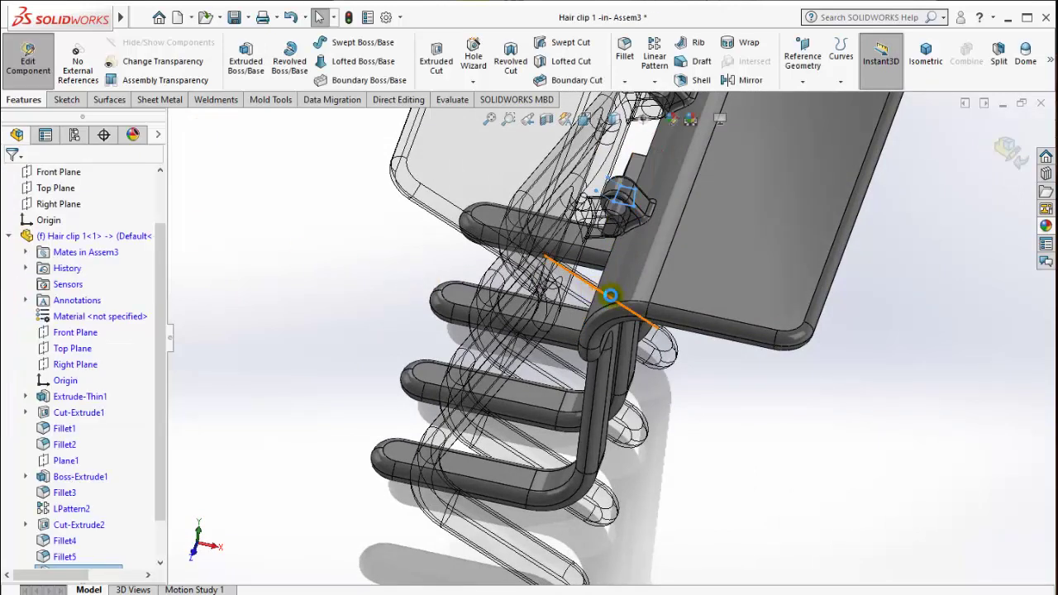
Exit editing Hair clip 1, collapse the assembly tree, and select Hair clip 2.
mouse_move(592, 321)
middle_down()
mouse_move(609, 243)
mouse_move(733, 425)
mouse_move(616, 320)
mouse_move(1017, 214)
middle_up()
click(1010, 153)
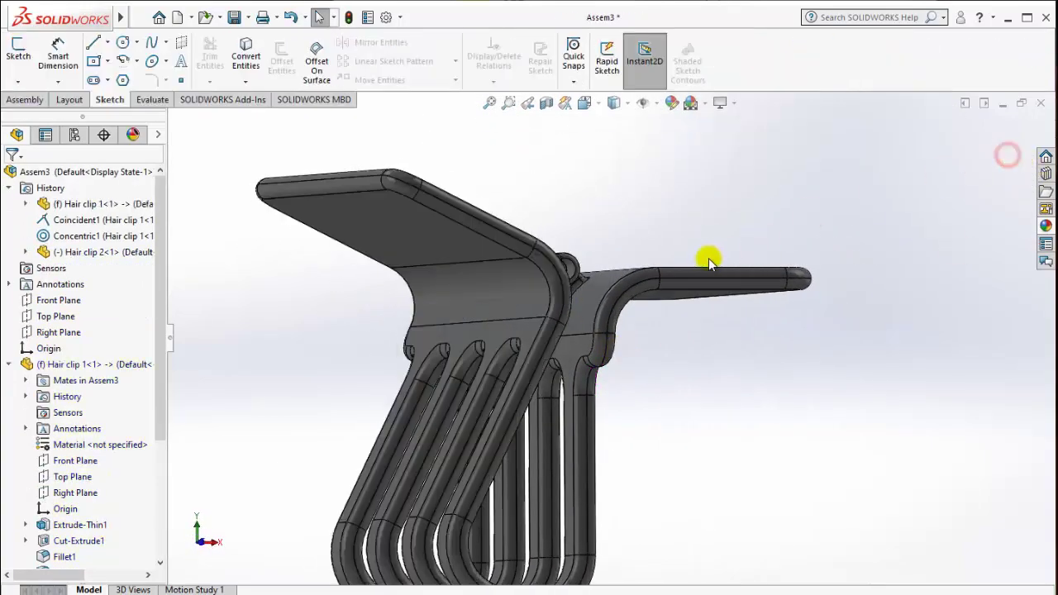
mouse_move(539, 327)
middle_down()
mouse_move(532, 371)
mouse_move(544, 425)
mouse_move(530, 329)
mouse_move(551, 350)
mouse_move(619, 355)
mouse_move(555, 342)
middle_up()
right_click(96, 306)
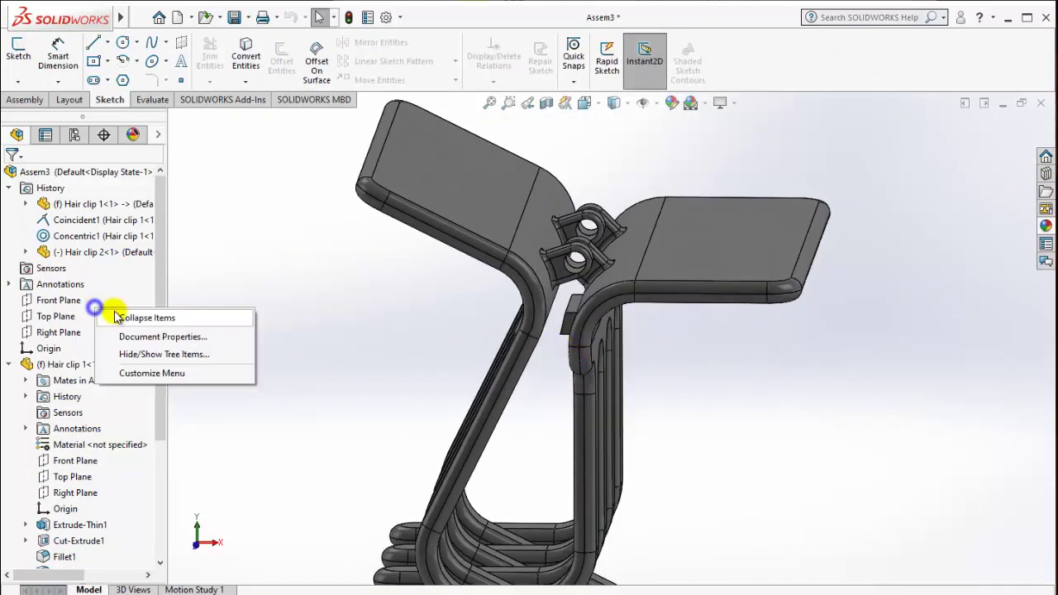
click(140, 315)
click(87, 320)
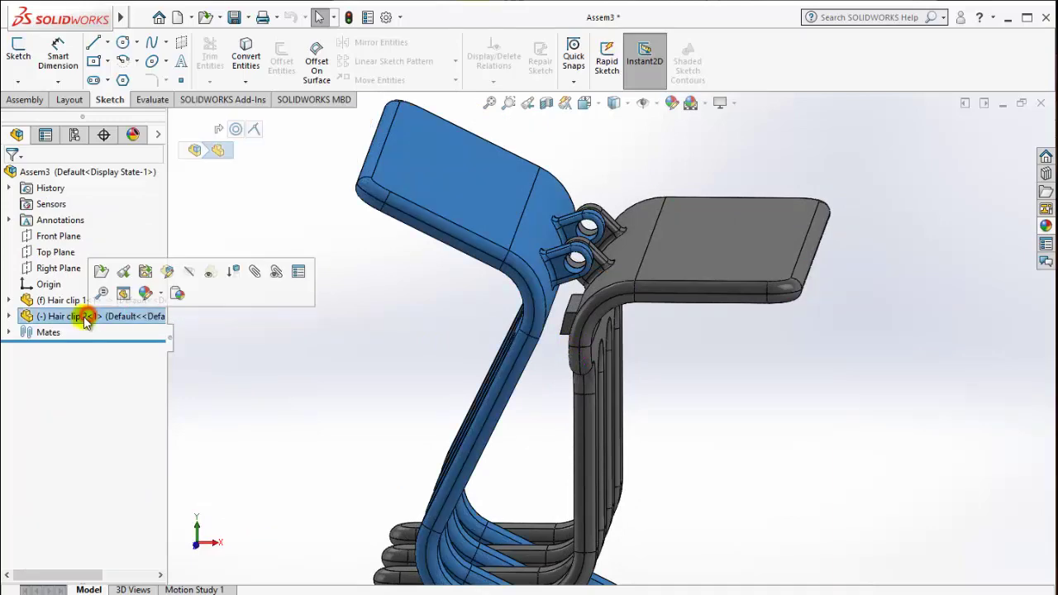
Edit Hair clip 2 in place and view the assembly normal to the Front Plane.
right_click(33, 318)
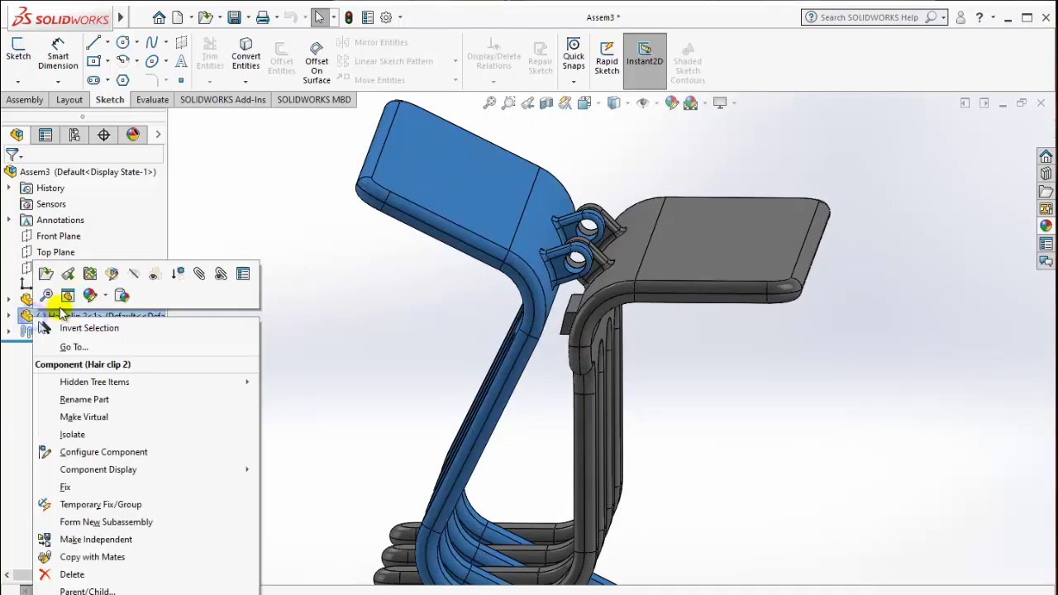
click(112, 280)
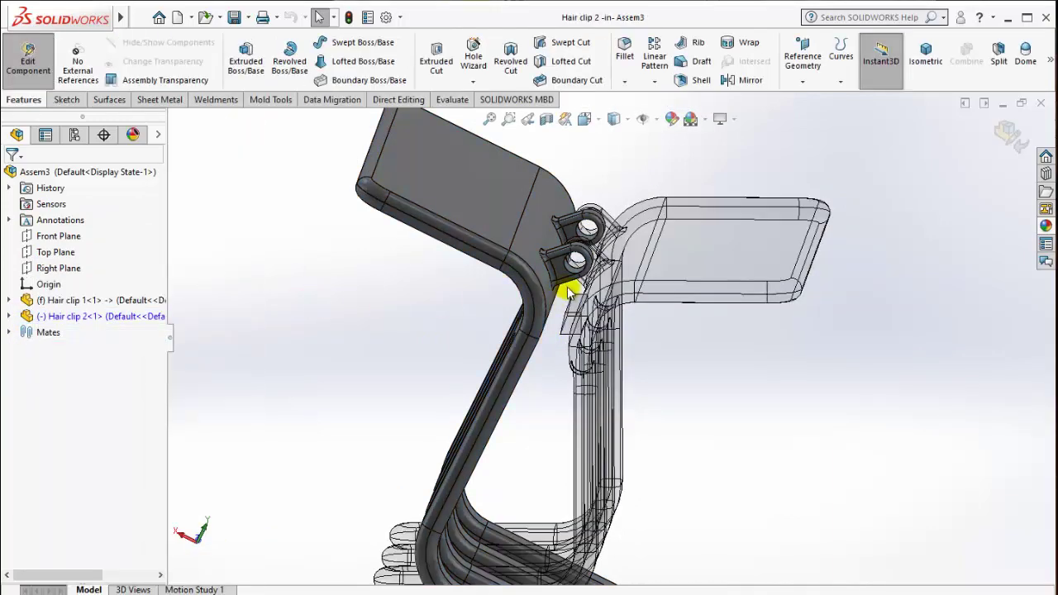
middle_drag(533, 337, 208, 306)
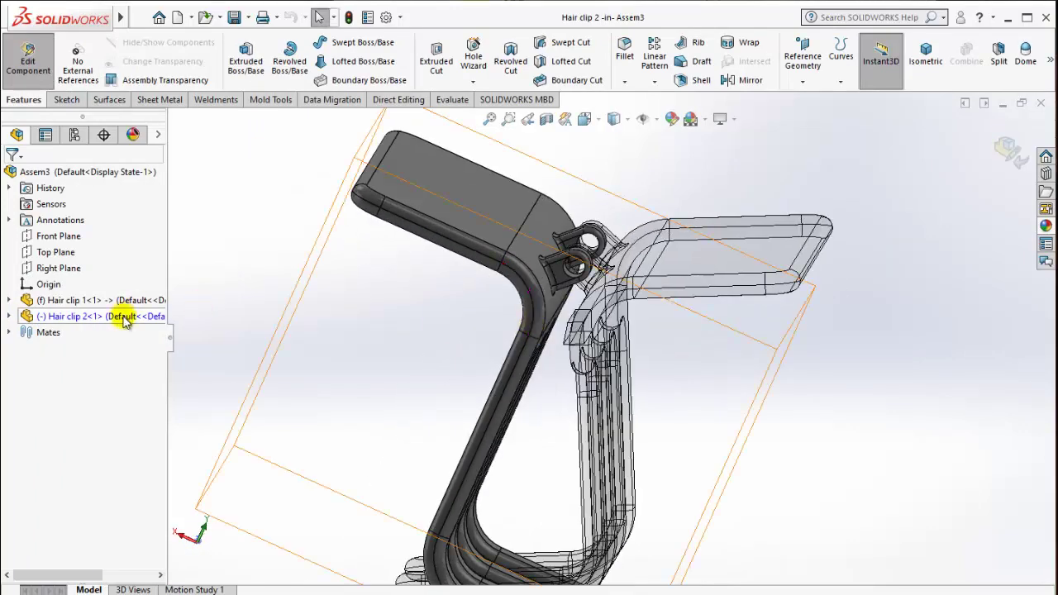
click(73, 237)
click(144, 220)
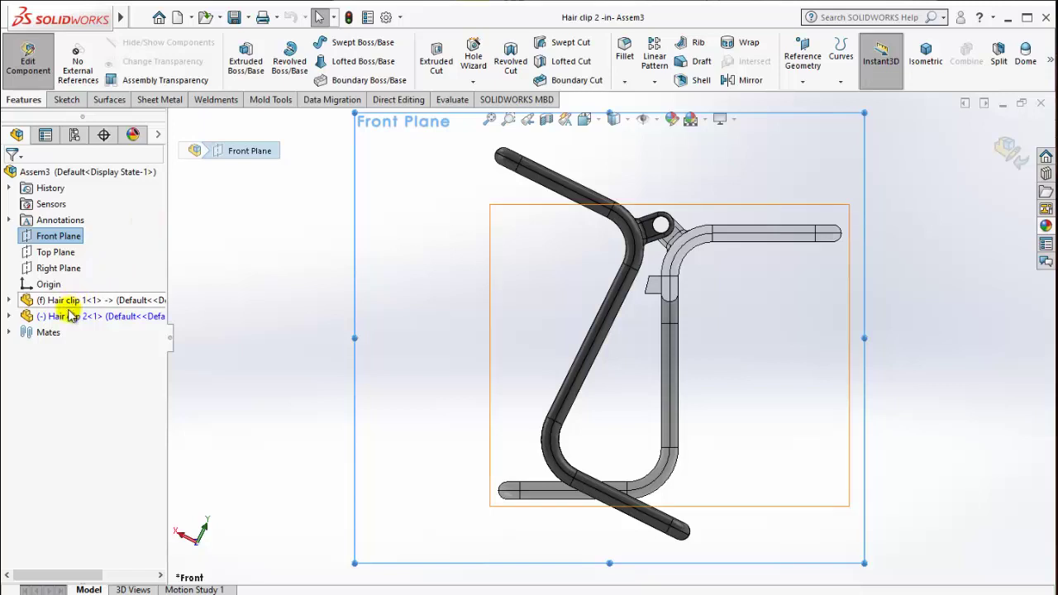
Expand Hair clip 1 and Boss-Extrude3 in the tree to reveal the tab's Sketch6.
click(53, 307)
click(9, 300)
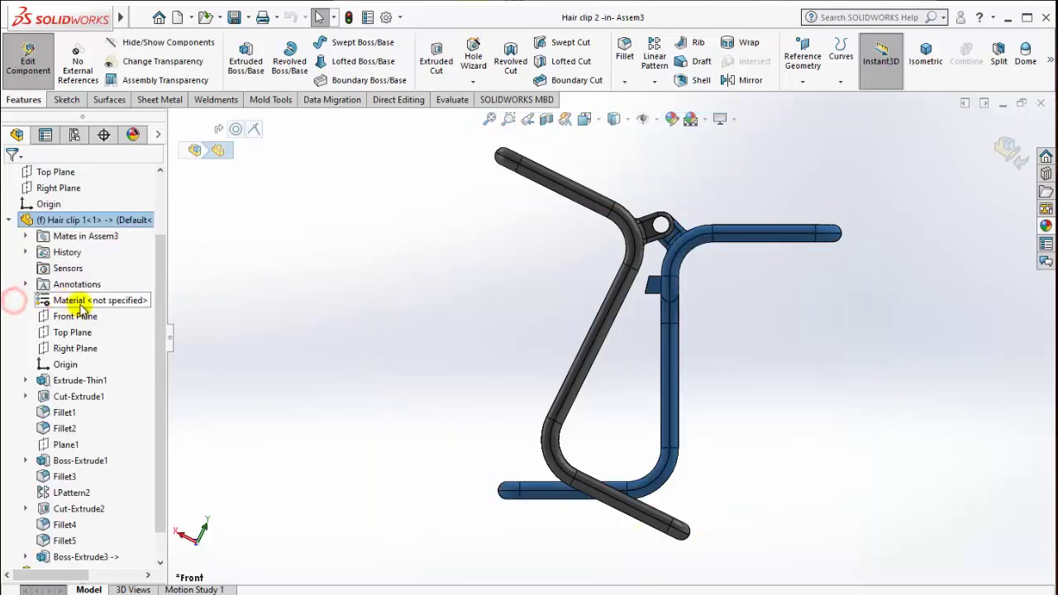
scroll(100, 380, down, 1)
click(75, 524)
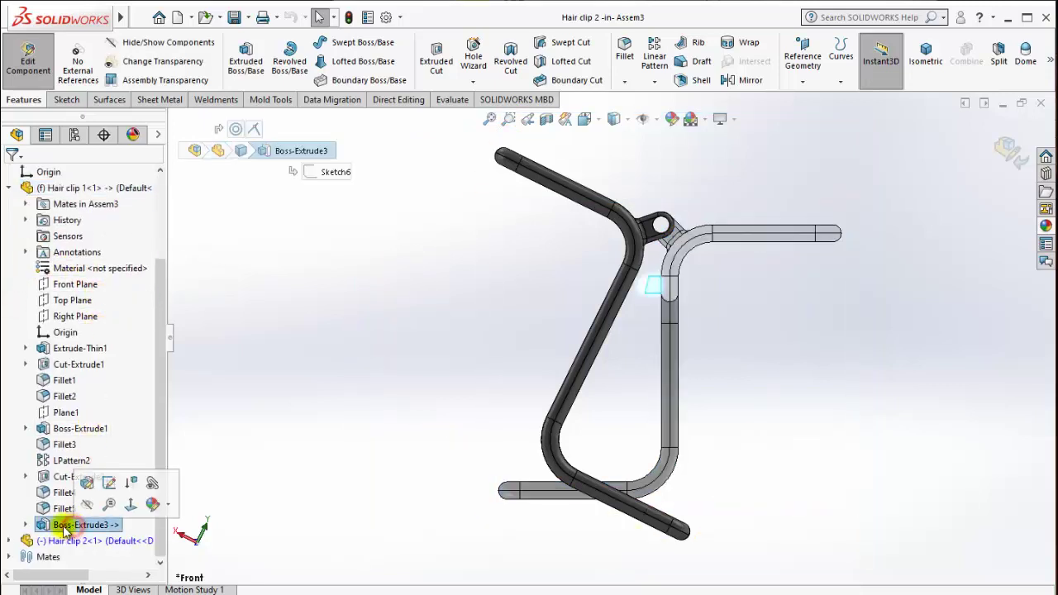
click(25, 525)
click(89, 516)
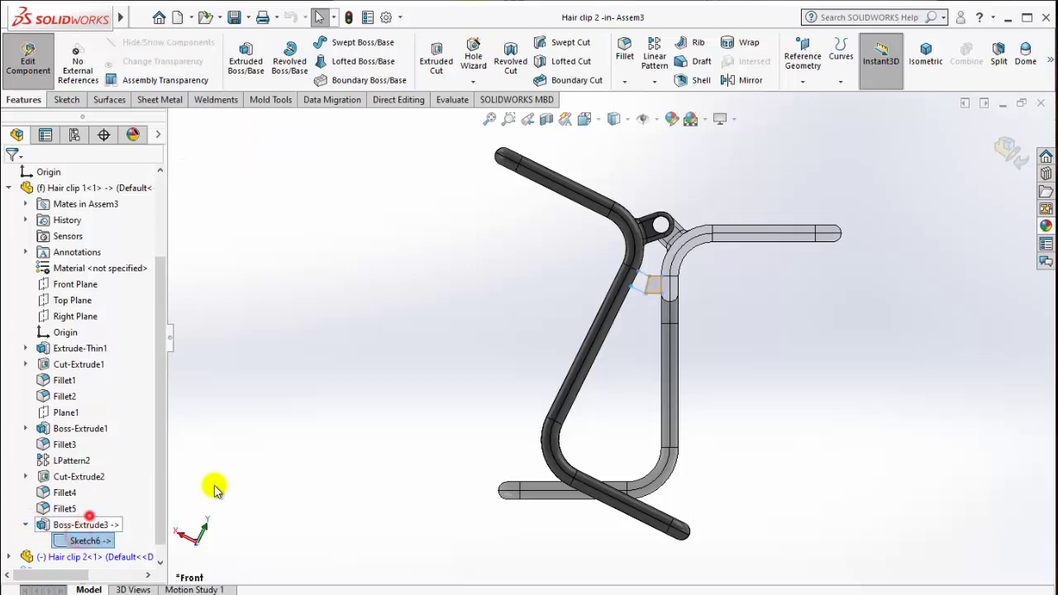
click(391, 430)
scroll(666, 274, down, 2)
scroll(668, 298, down, 4)
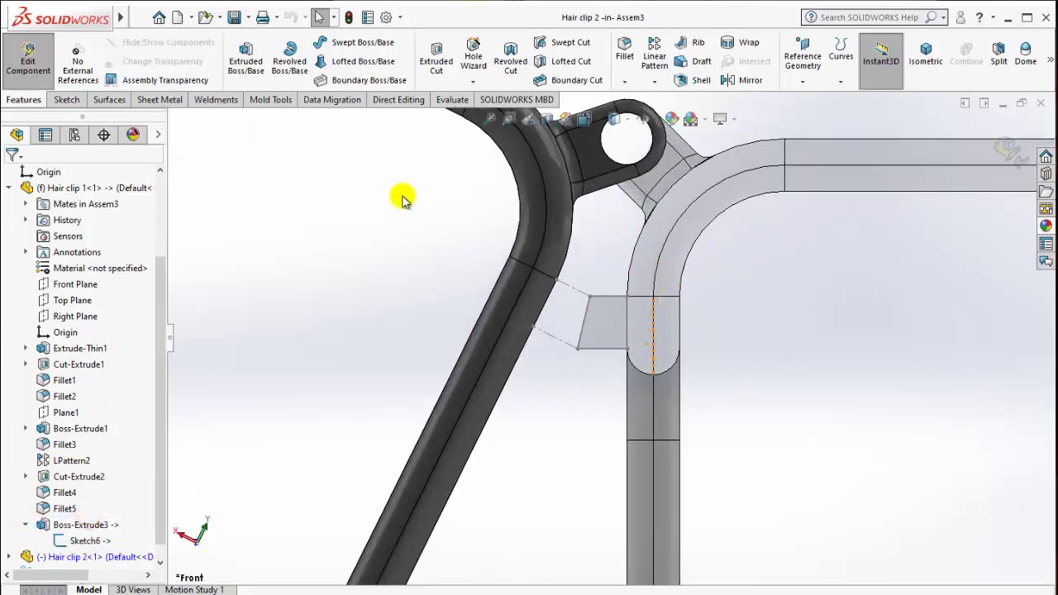
Convert the first clip's inner curved edge into sketch geometry for Hair clip 2.
click(67, 100)
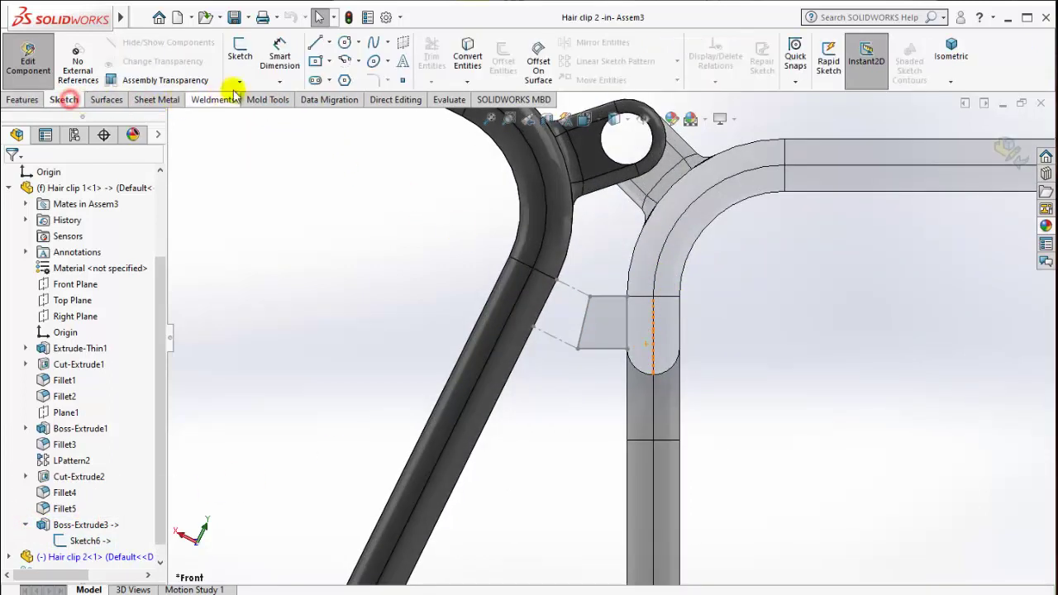
click(585, 313)
click(574, 293)
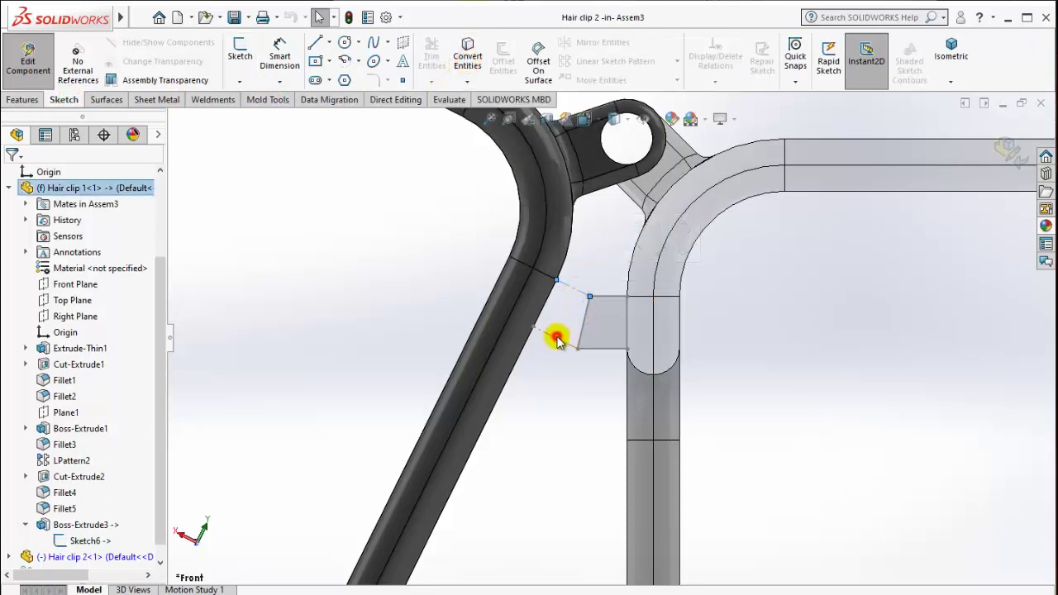
click(556, 336)
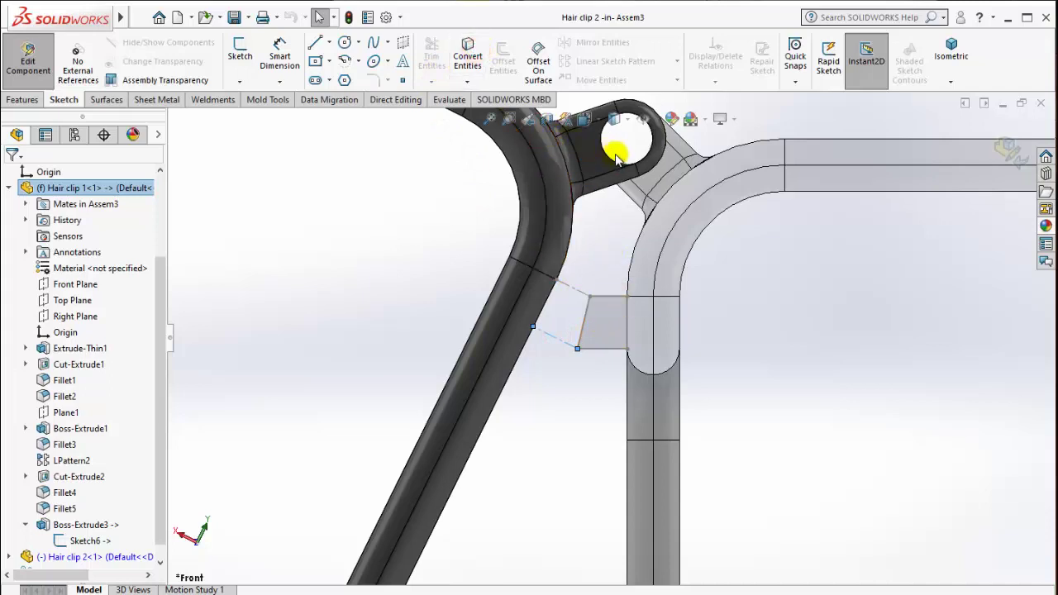
click(546, 126)
click(472, 71)
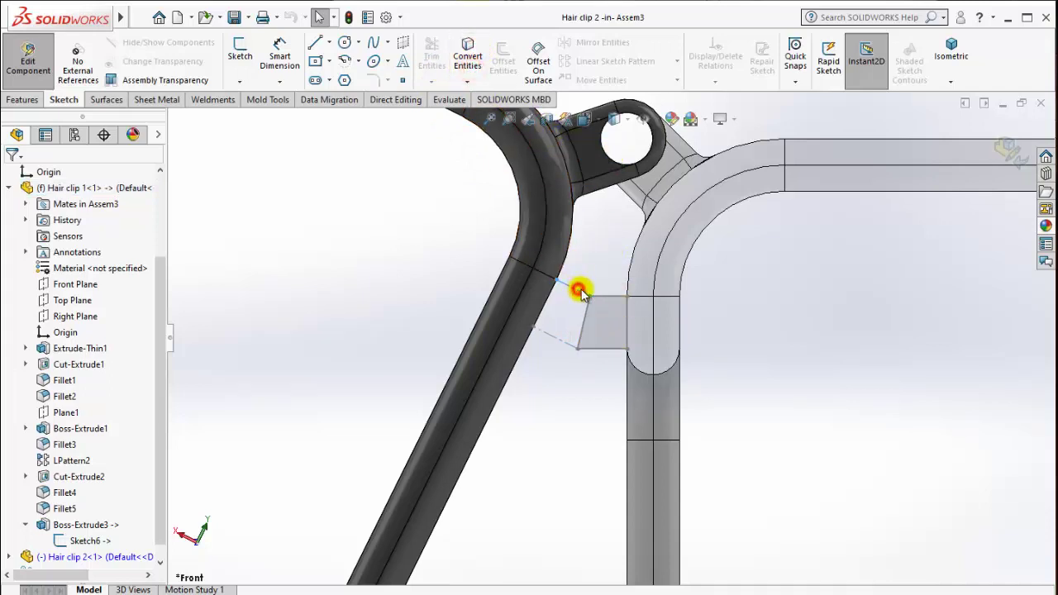
click(579, 291)
click(224, 170)
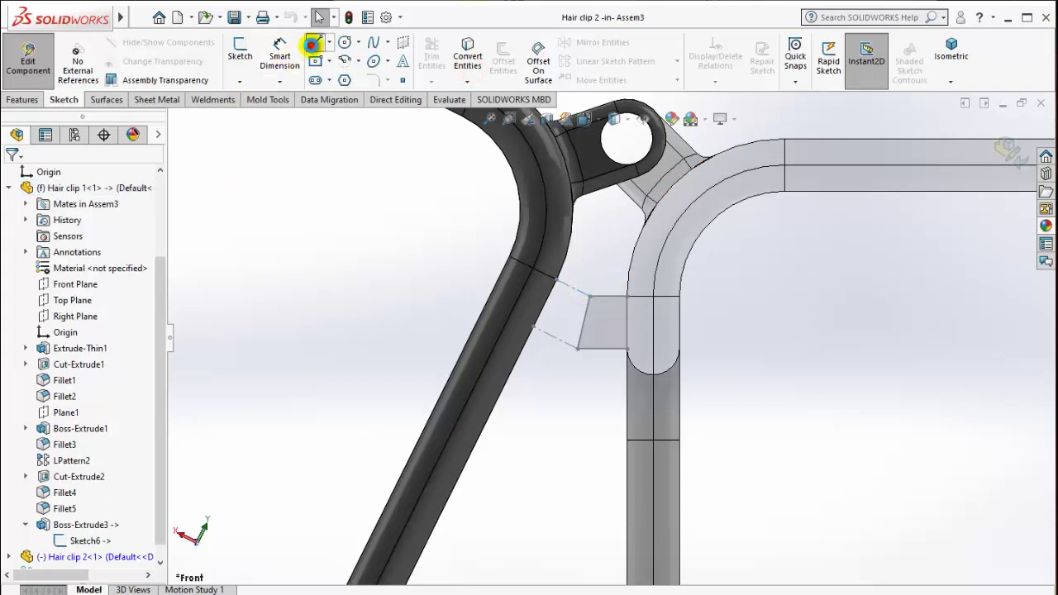
click(311, 45)
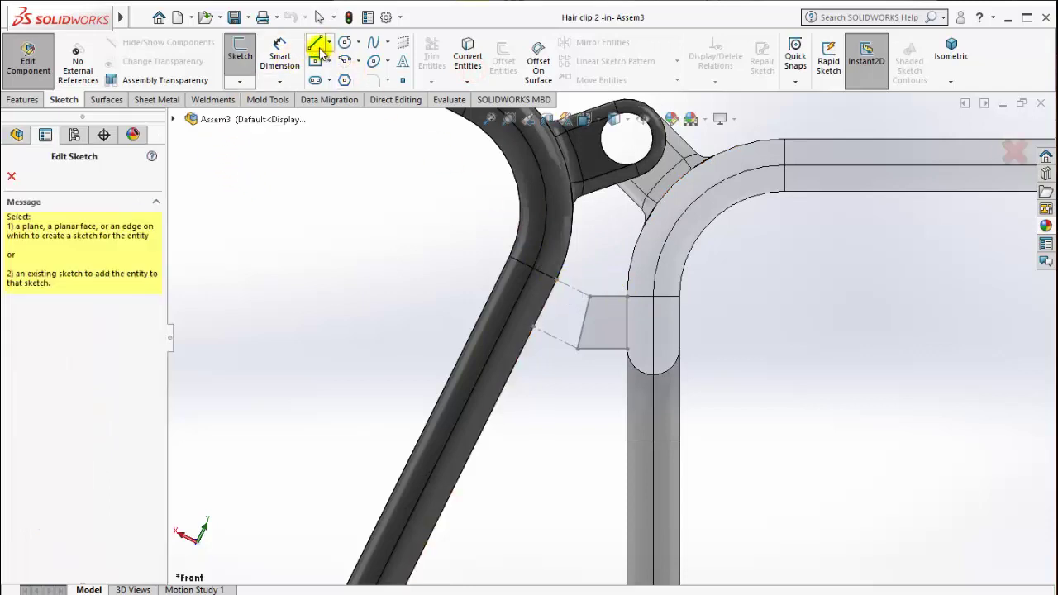
key(Escape)
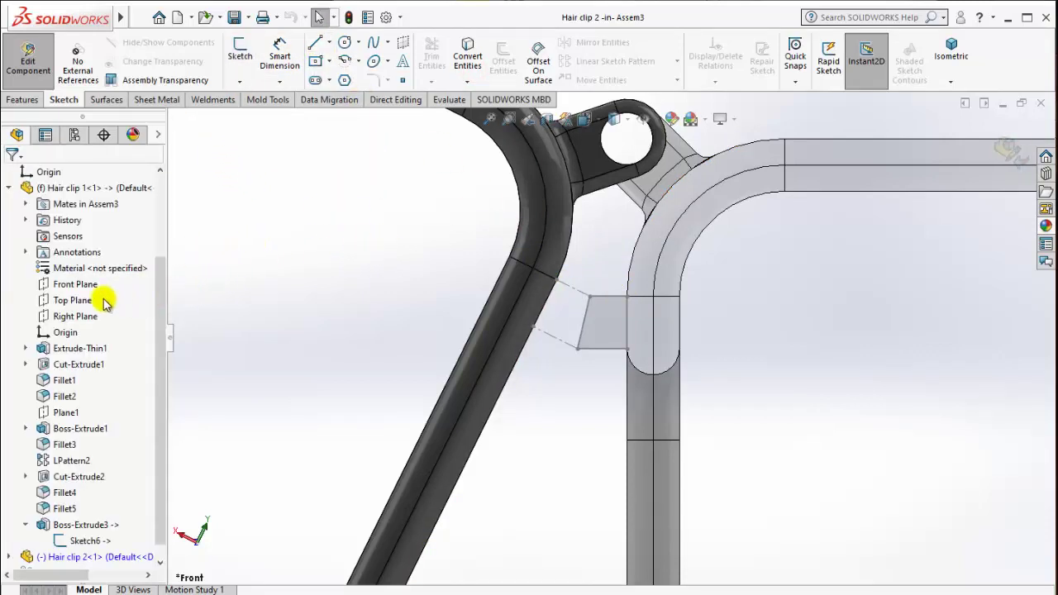
Convert the tab sketch's Line6, Line8 and Line3 into Hair clip 2's Sketch6.
click(76, 300)
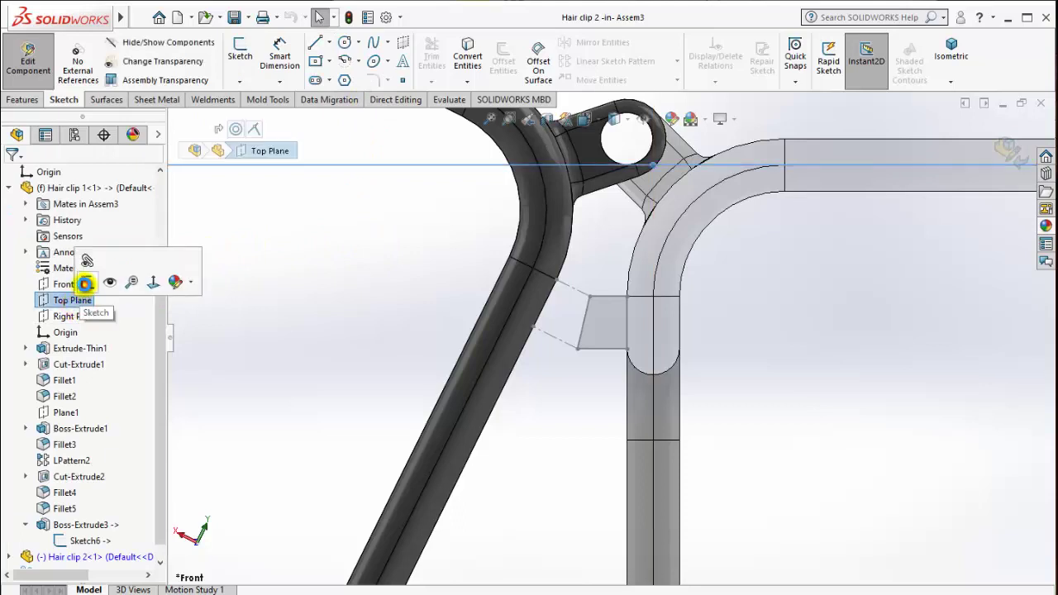
click(86, 284)
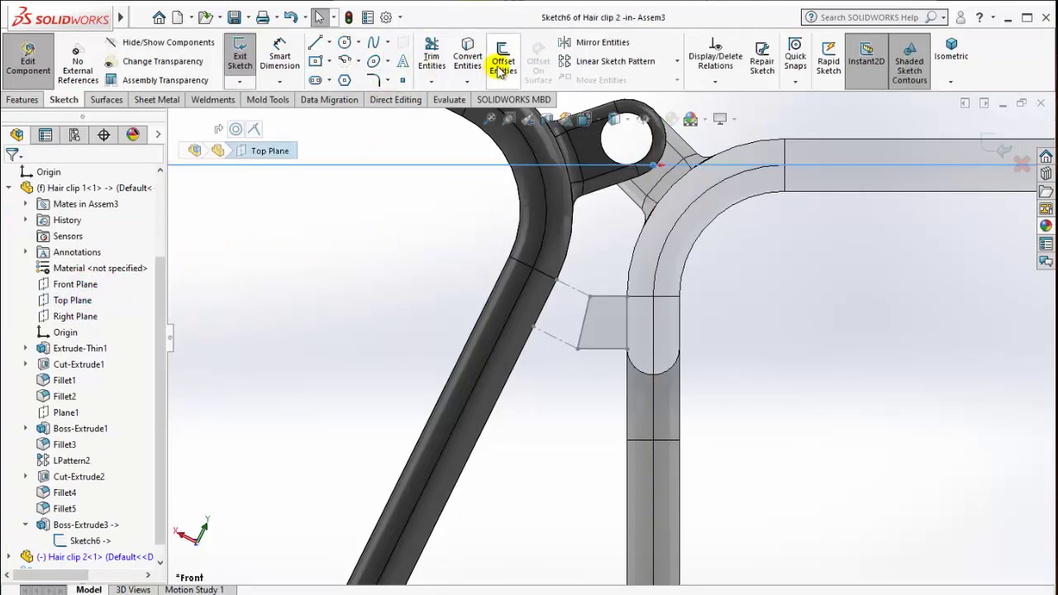
key(Escape)
click(467, 56)
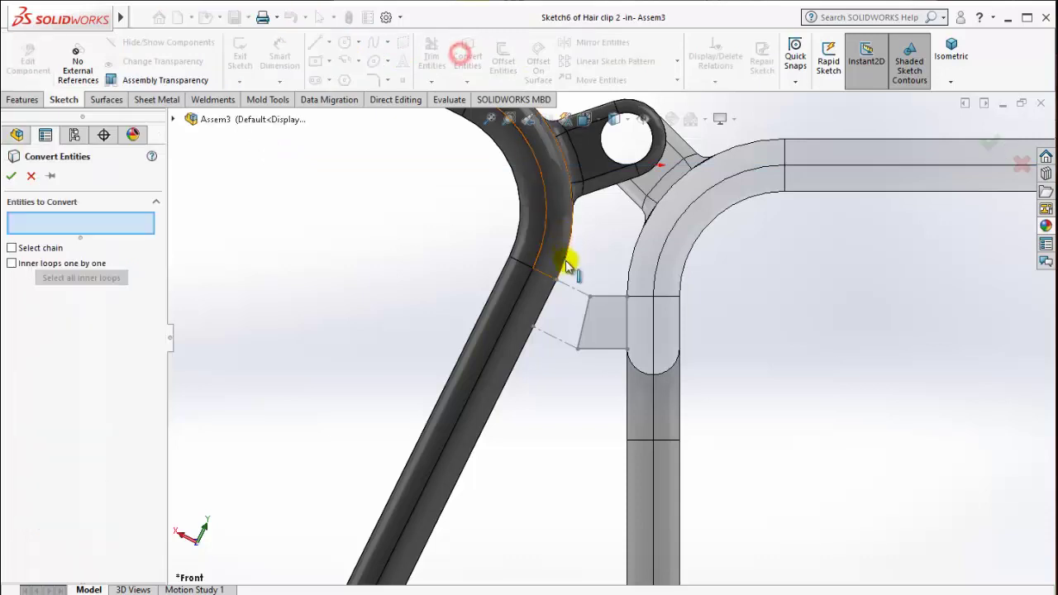
click(575, 290)
click(556, 339)
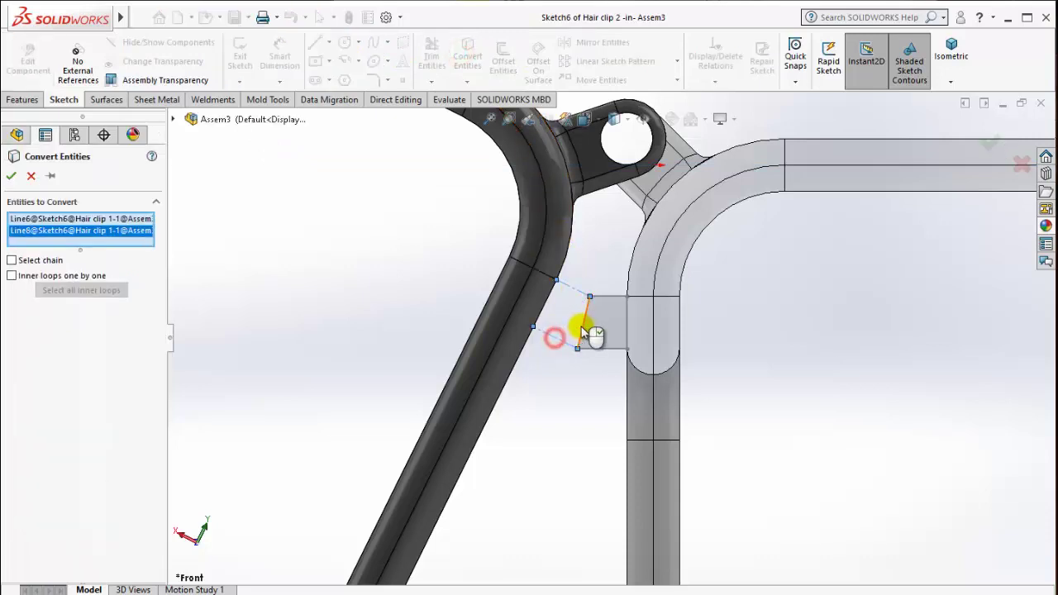
click(584, 324)
click(9, 174)
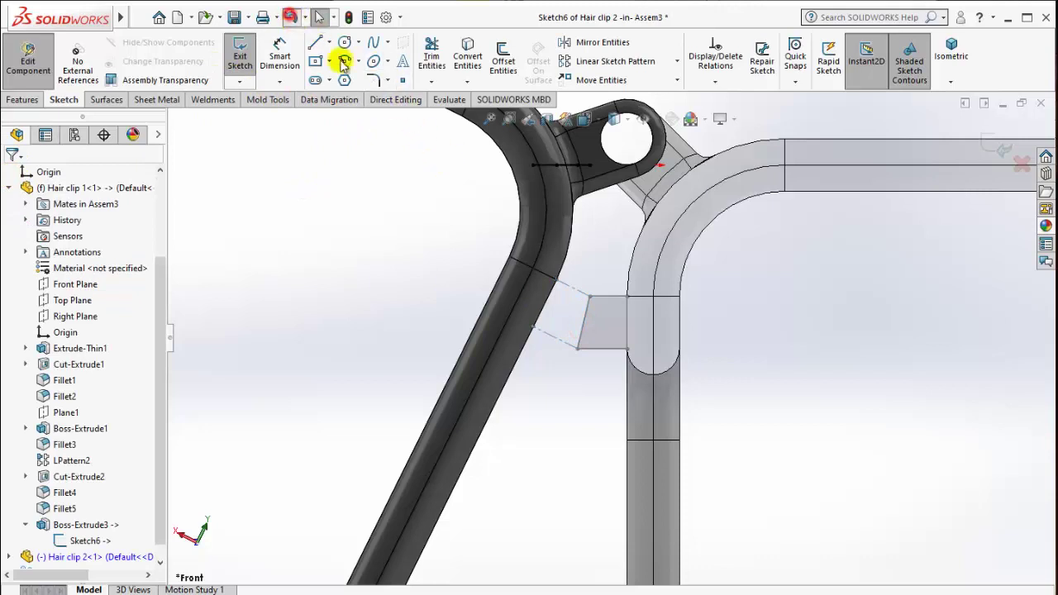
scroll(647, 293, up, 5)
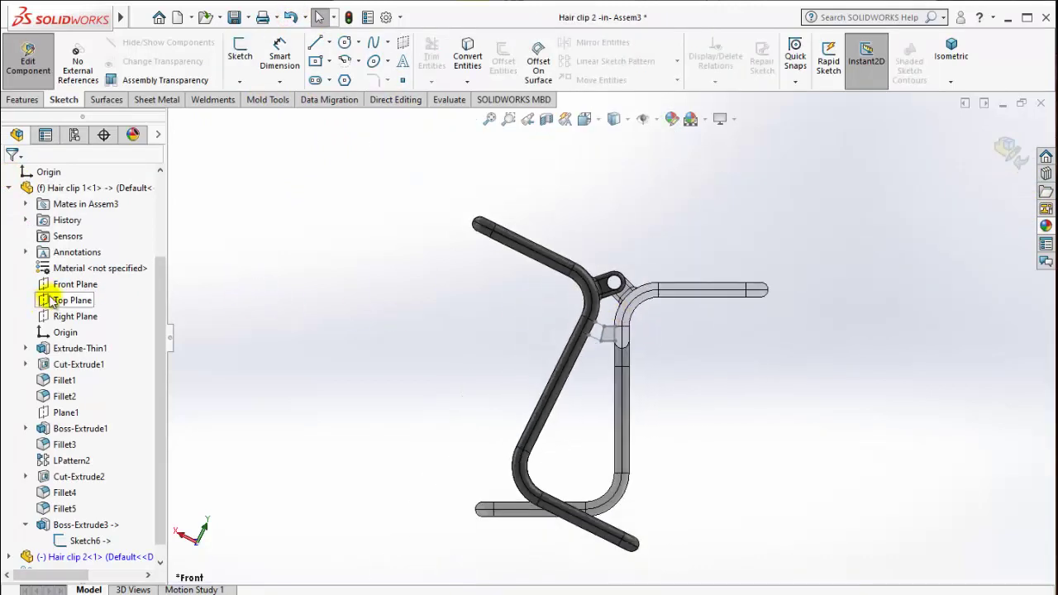
On Hair clip 2's Front Plane, draw a closed four-line profile linking the dark arm to the tab block.
drag(162, 319, 160, 230)
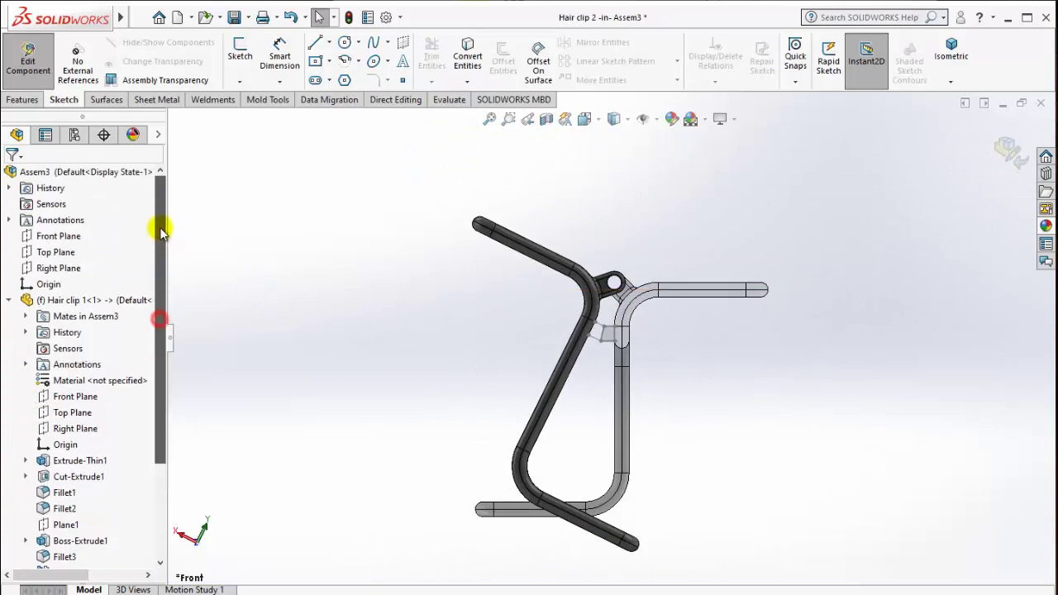
click(71, 238)
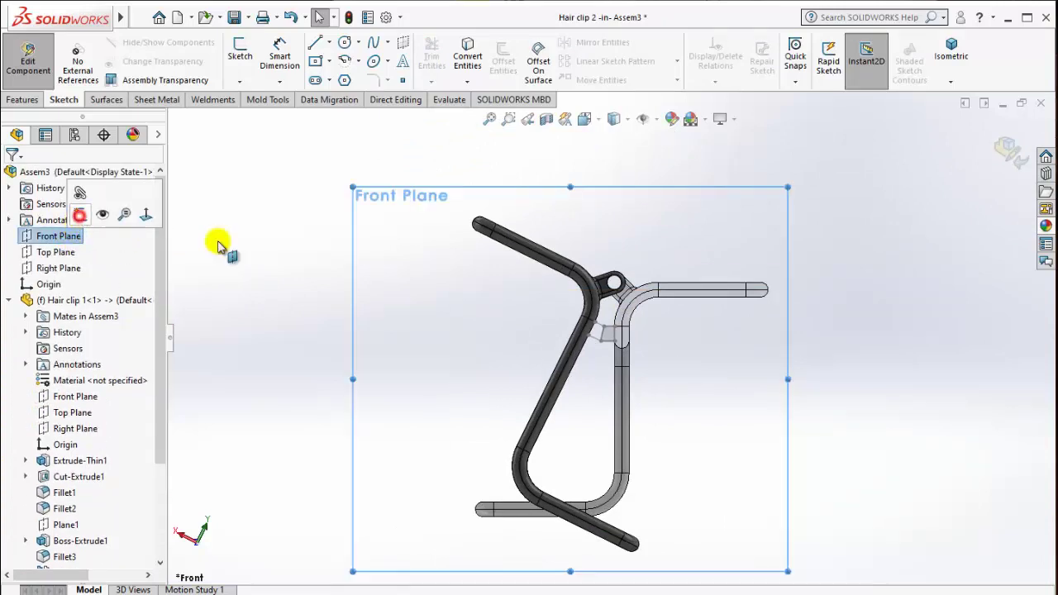
scroll(560, 319, down, 2)
scroll(625, 342, down, 3)
scroll(631, 339, down, 3)
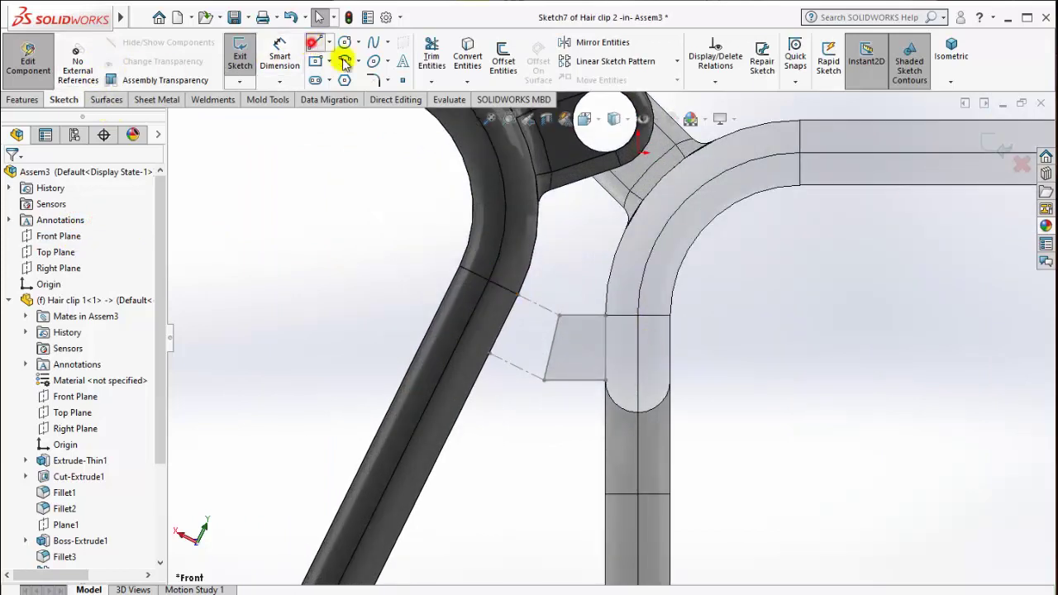
key(l)
click(518, 295)
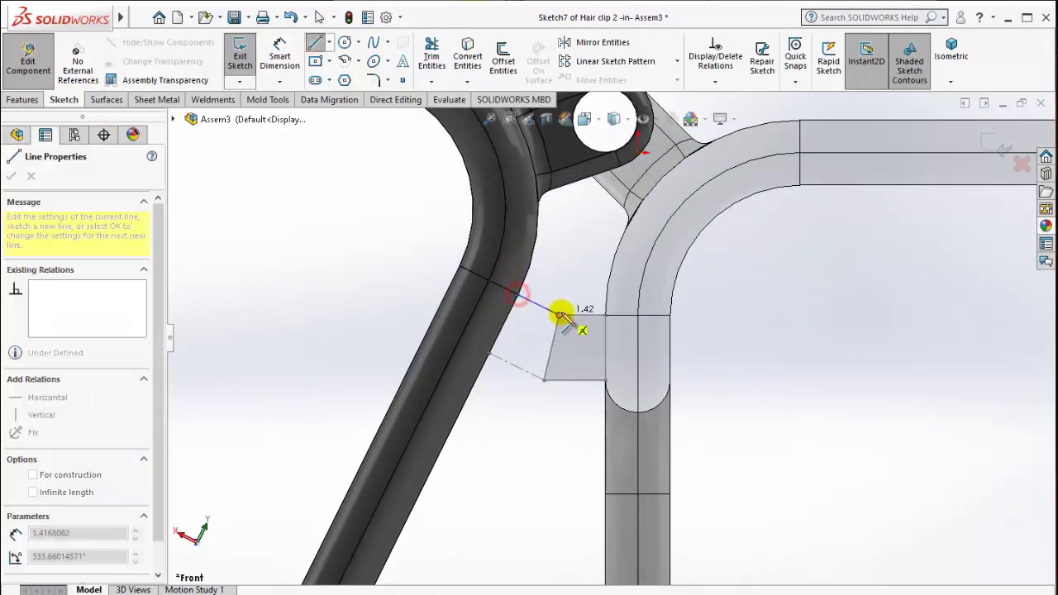
click(559, 315)
click(544, 379)
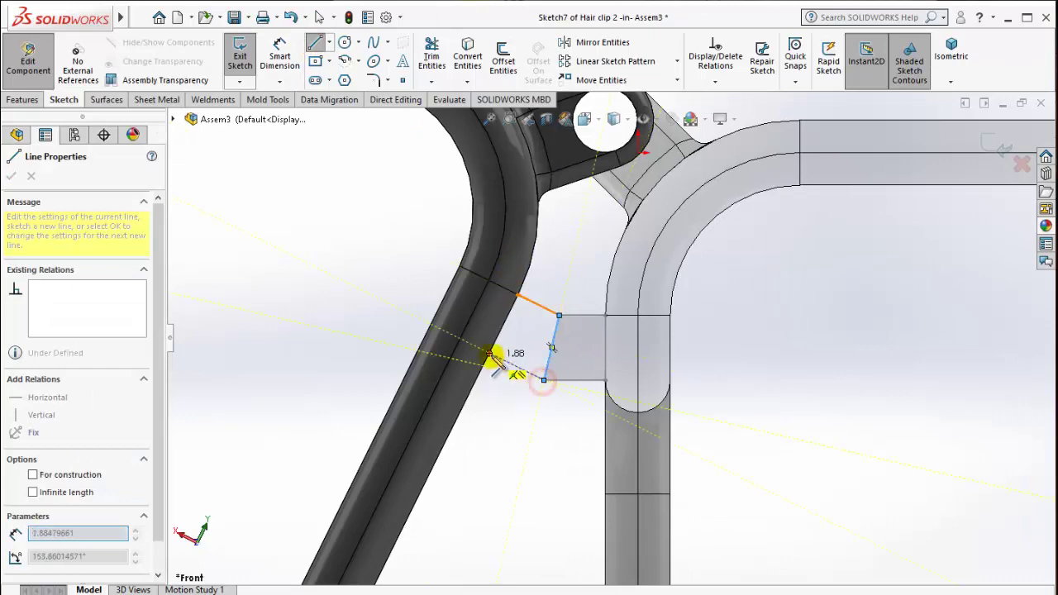
click(490, 354)
click(518, 295)
key(Escape)
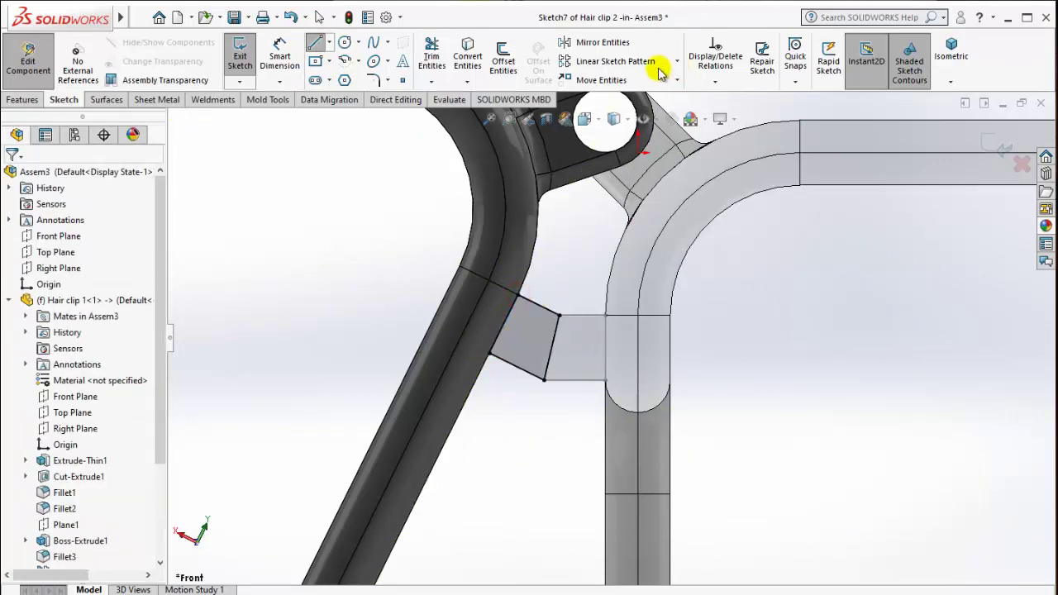
click(950, 55)
Extrude Sketch7 as a 10.00 mm Mid Plane boss merged into Hair clip 2.
scroll(681, 294, down, 3)
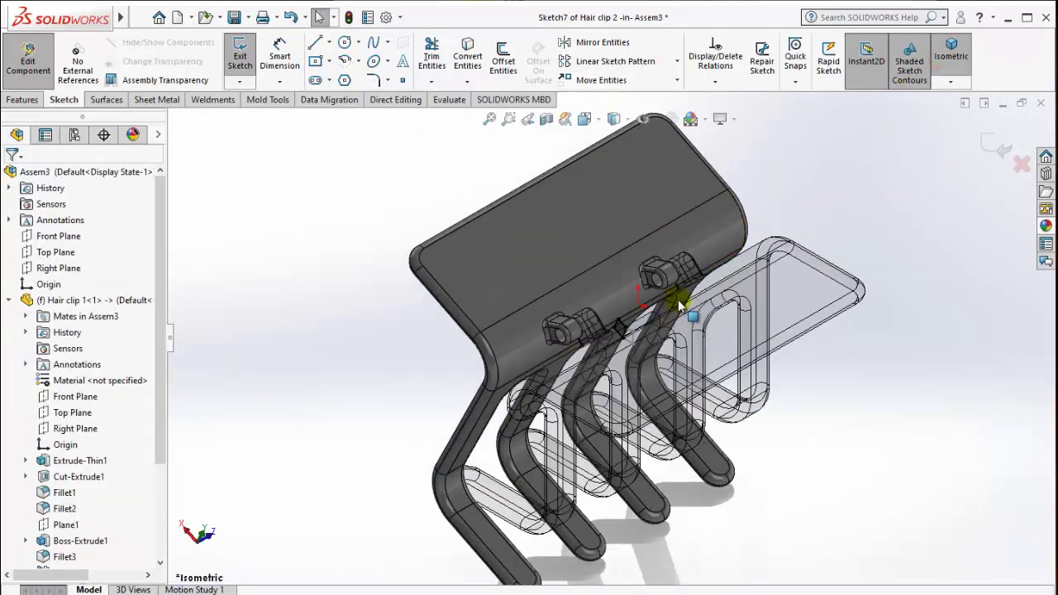
click(24, 99)
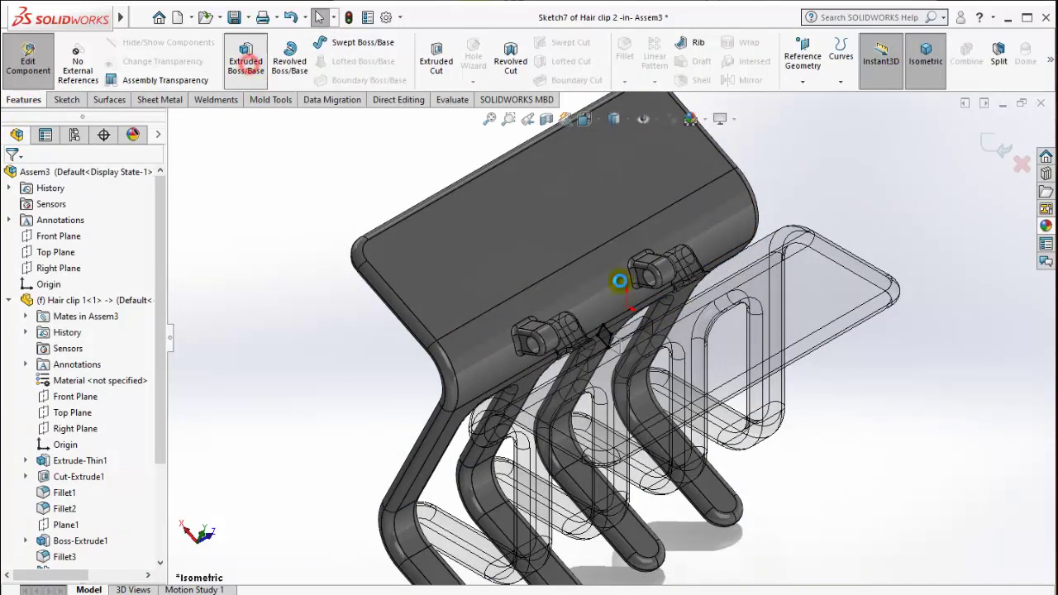
click(71, 266)
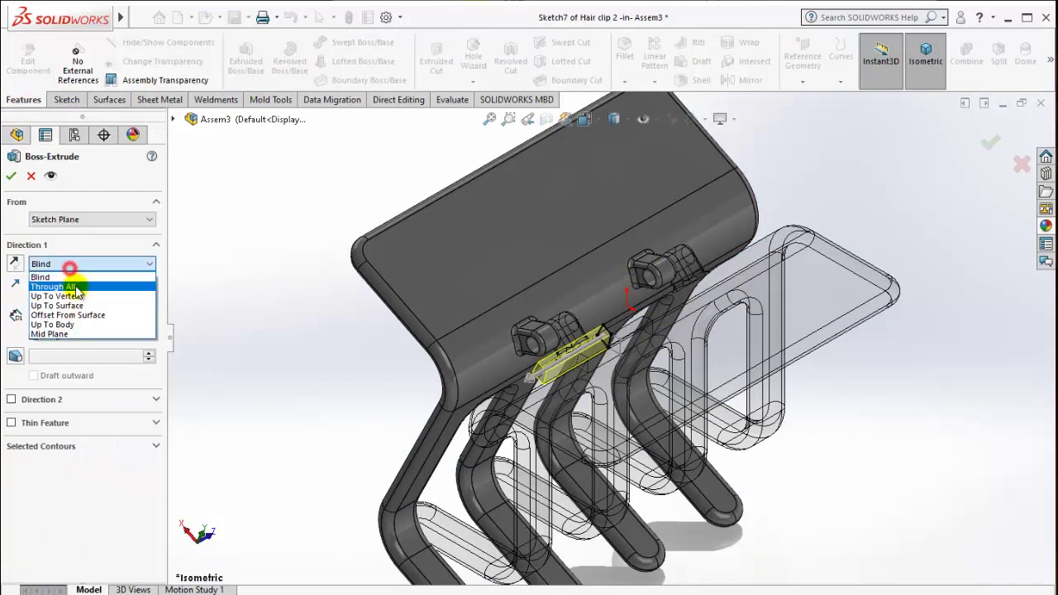
click(70, 335)
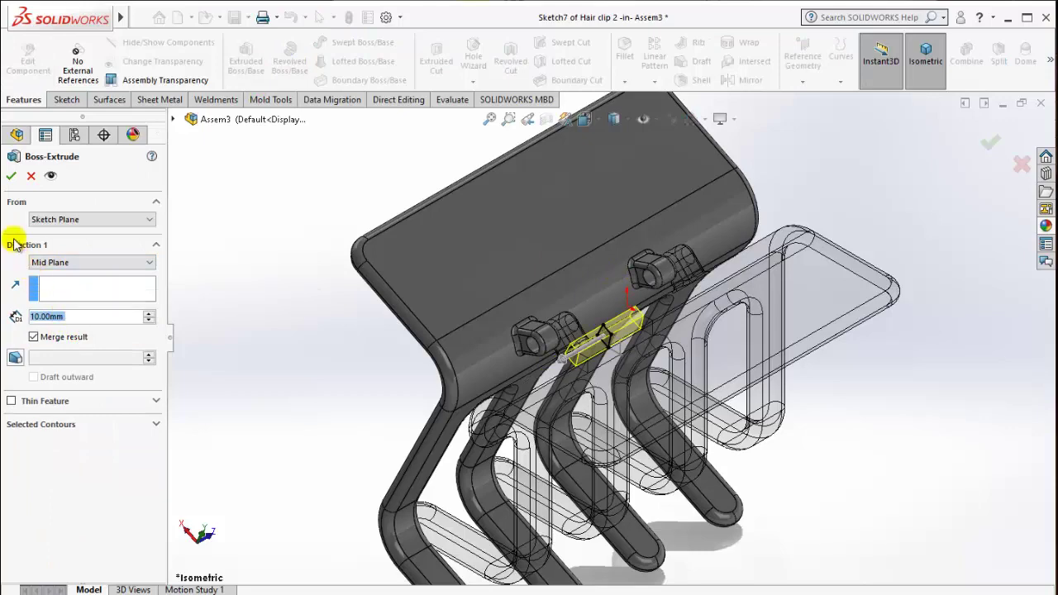
click(354, 404)
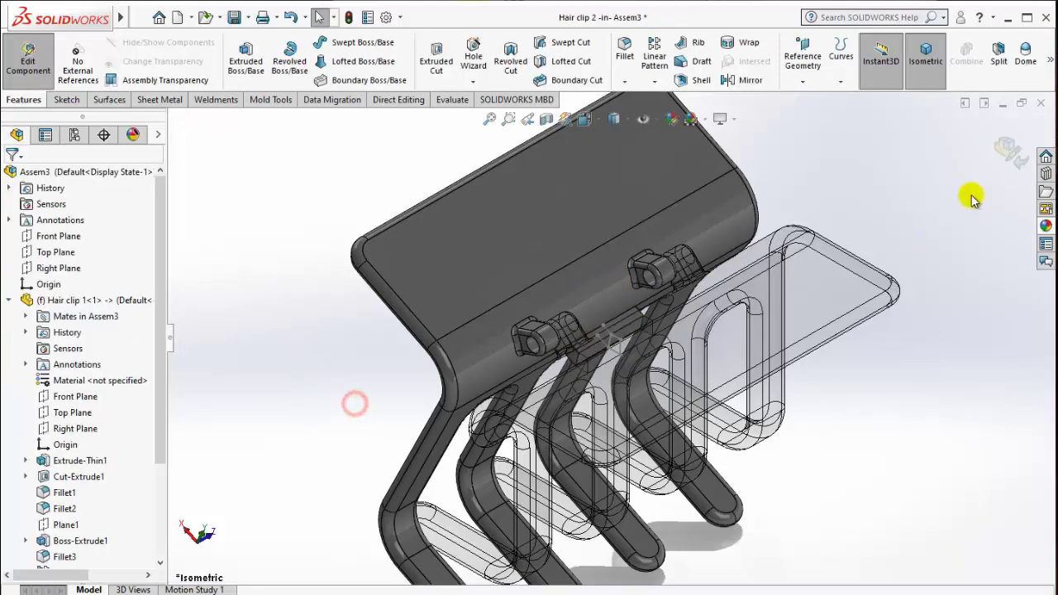
Exit in-place editing of Hair clip 2 and orbit the assembly to see both arms.
click(995, 165)
click(620, 364)
mouse_move(619, 364)
middle_down()
mouse_move(669, 350)
mouse_move(506, 436)
middle_up()
scroll(506, 436, down, 3)
scroll(531, 389, down, 3)
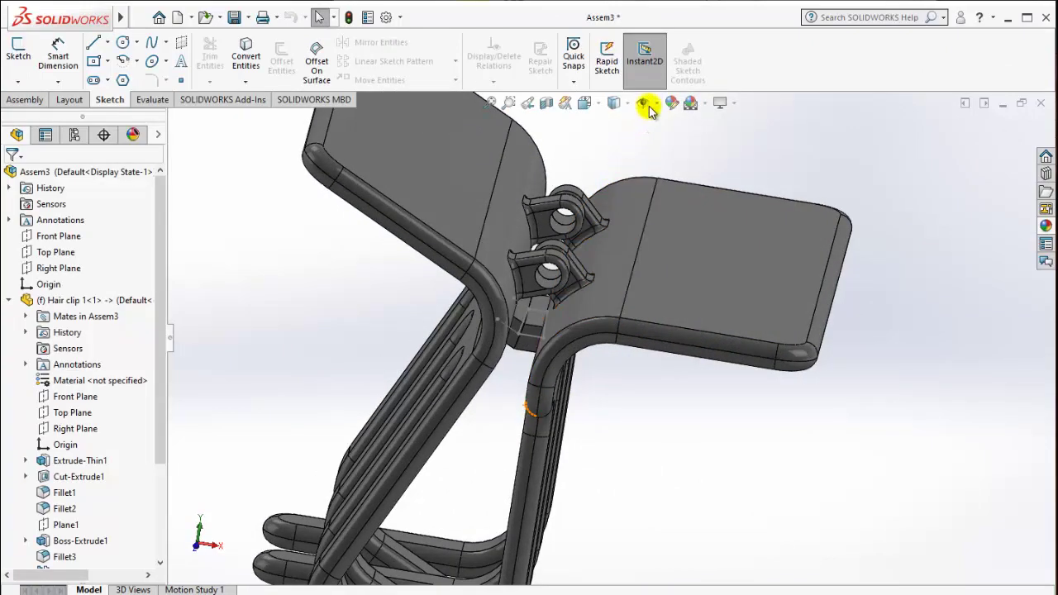
mouse_move(585, 366)
middle_down()
mouse_move(551, 290)
mouse_move(570, 274)
mouse_move(575, 312)
mouse_move(586, 193)
mouse_move(532, 366)
mouse_move(545, 364)
mouse_move(494, 336)
mouse_move(494, 401)
middle_up()
scroll(532, 367, down, 5)
scroll(495, 401, up, 5)
scroll(574, 350, up, 3)
mouse_move(609, 302)
middle_down()
mouse_move(590, 461)
mouse_move(504, 338)
mouse_move(576, 385)
middle_up()
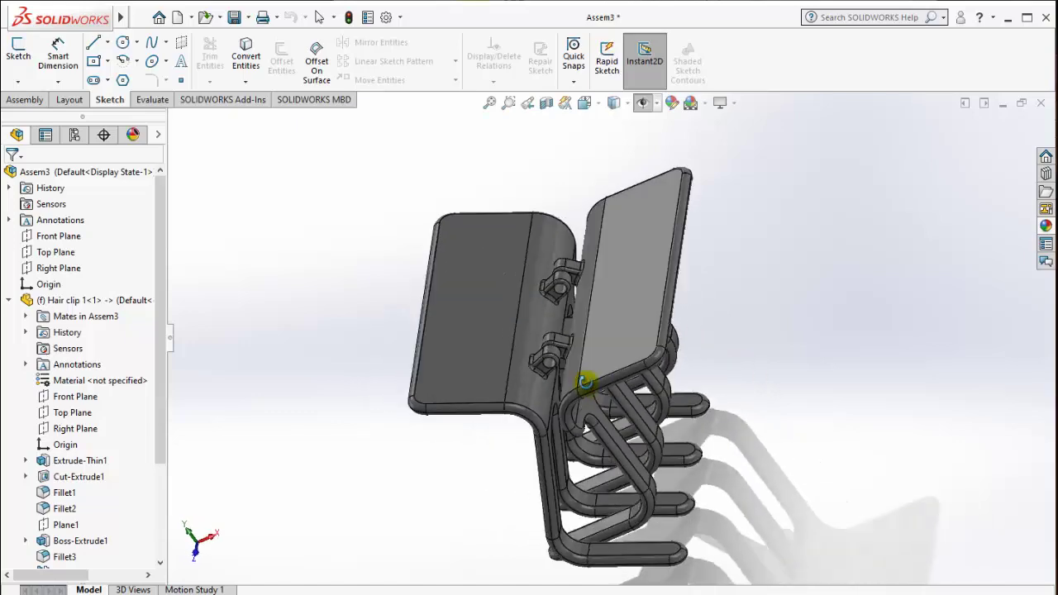
Swing Hair clip 2 about the hinge to check that it rotates freely.
click(647, 335)
click(486, 331)
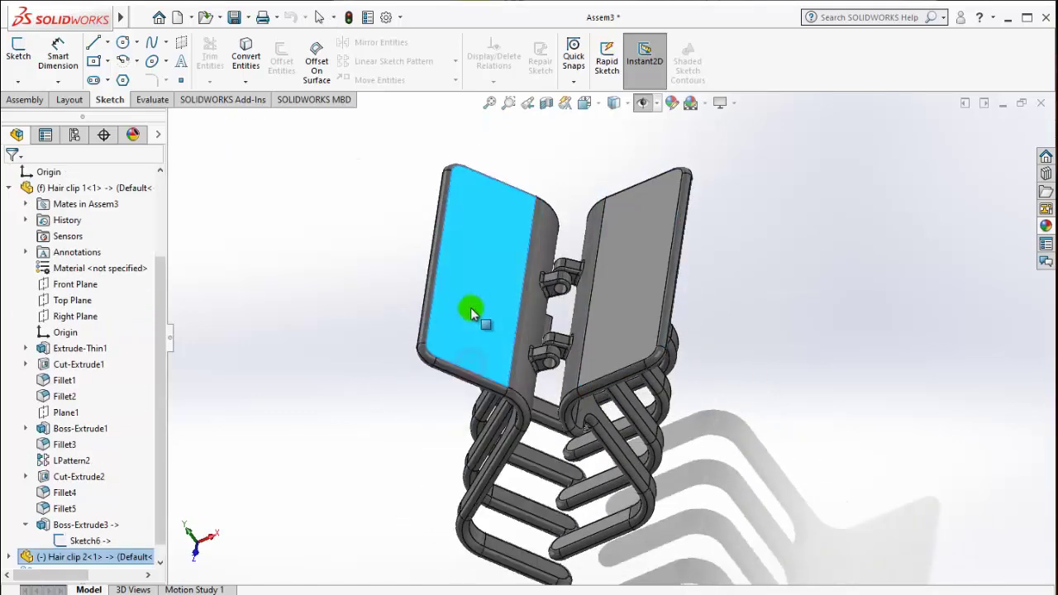
mouse_move(431, 340)
mouse_down()
mouse_move(491, 303)
mouse_move(514, 303)
mouse_move(463, 326)
mouse_move(536, 347)
mouse_move(595, 307)
mouse_move(498, 366)
mouse_move(462, 294)
mouse_move(534, 358)
mouse_up()
mouse_move(533, 357)
middle_down()
mouse_move(573, 406)
mouse_move(585, 375)
middle_up()
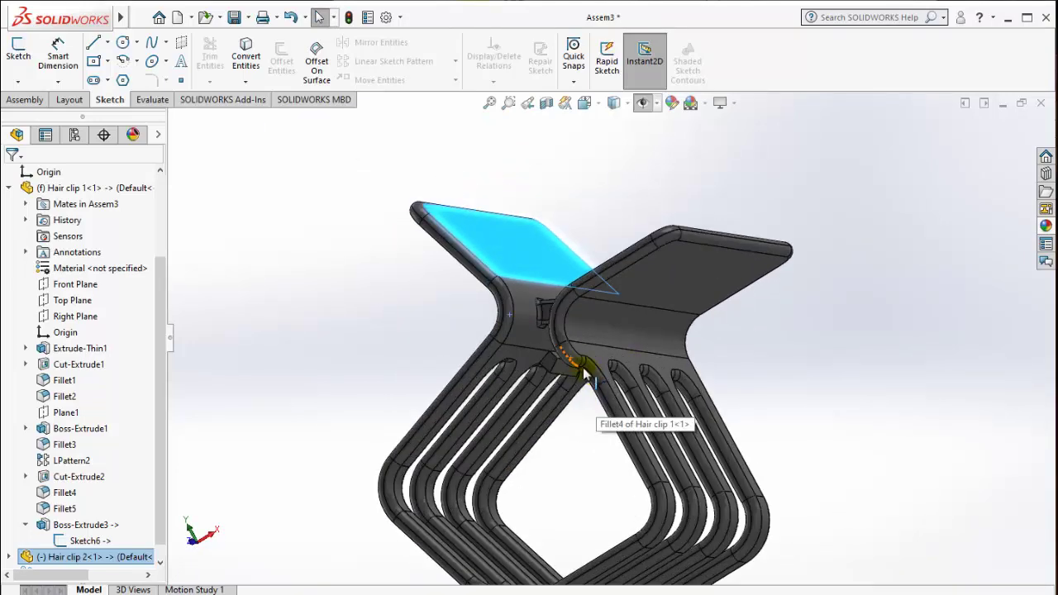
scroll(585, 374, down, 3)
scroll(562, 359, down, 2)
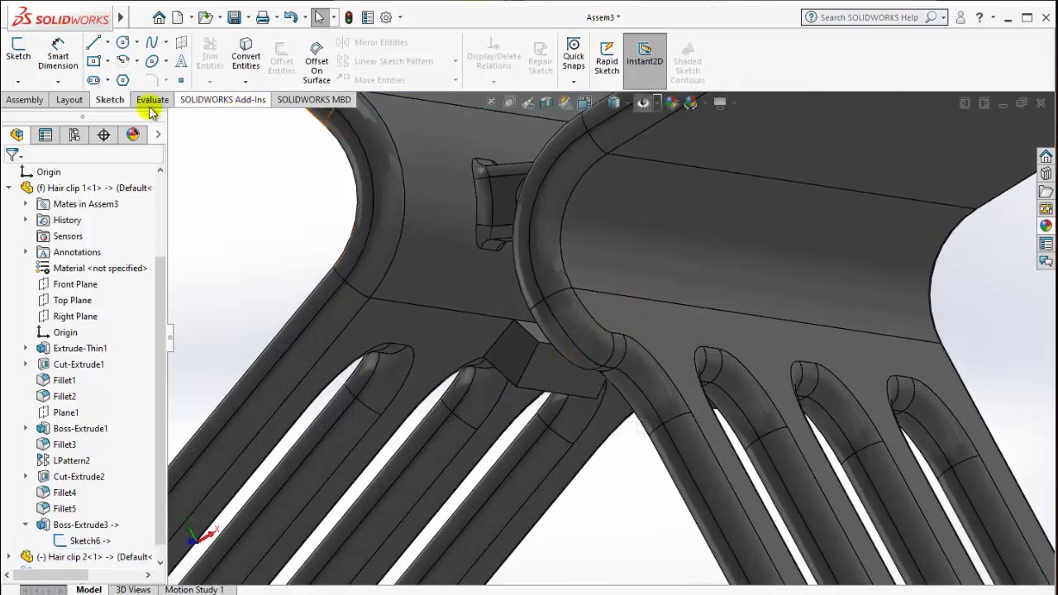
Mate the two stop-block faces with a Coincident mate.
click(546, 369)
scroll(550, 372, up, 3)
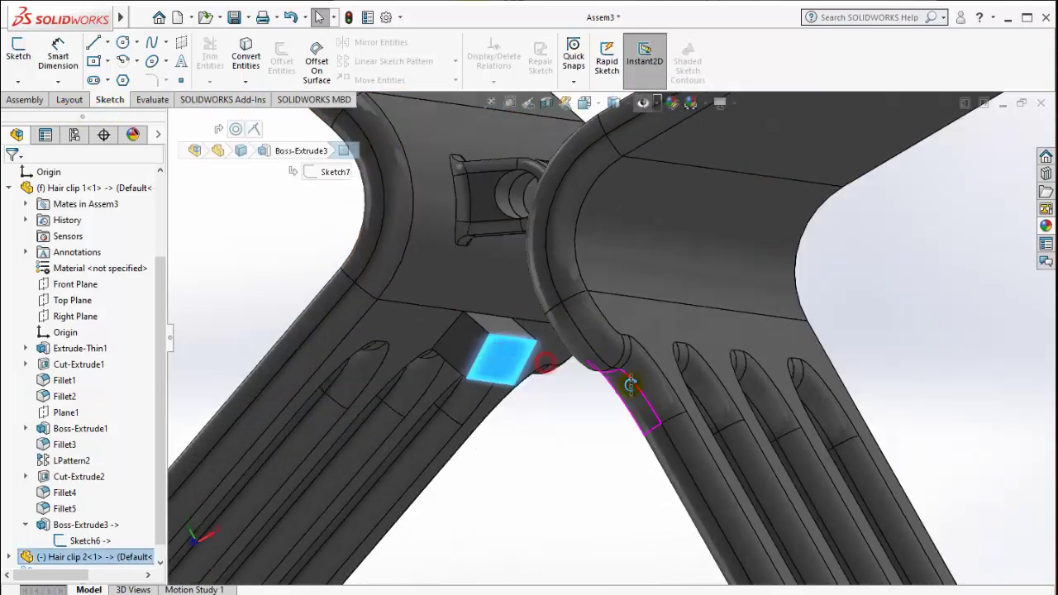
middle_drag(562, 380, 579, 393)
click(521, 378)
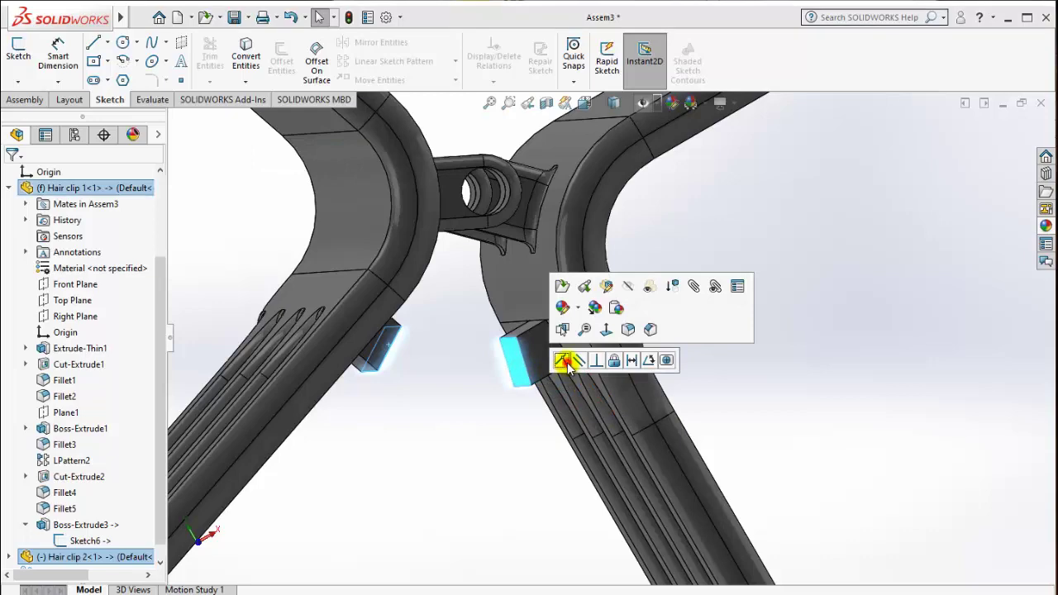
click(567, 359)
scroll(641, 376, up, 3)
scroll(637, 385, up, 3)
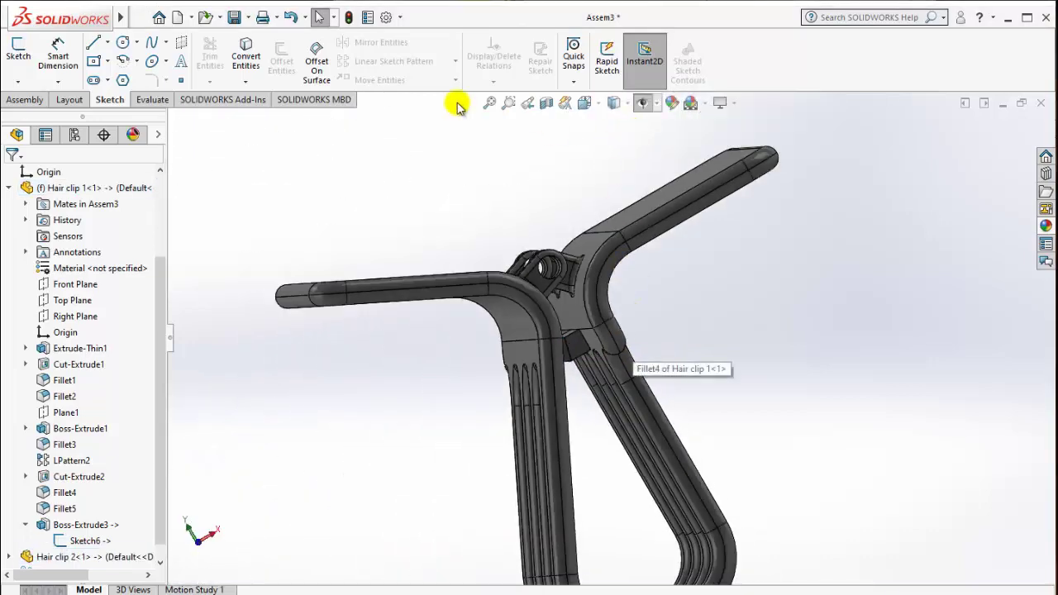
In isometric view, select Hair clip 1's front plate and Hair clip 2's back plate faces.
click(25, 100)
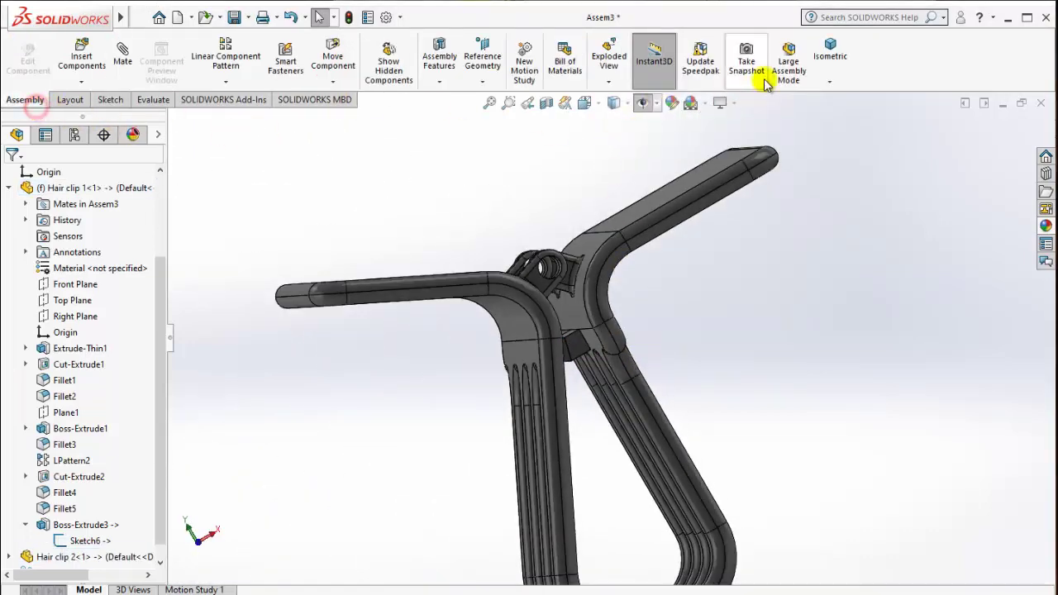
click(829, 58)
click(678, 330)
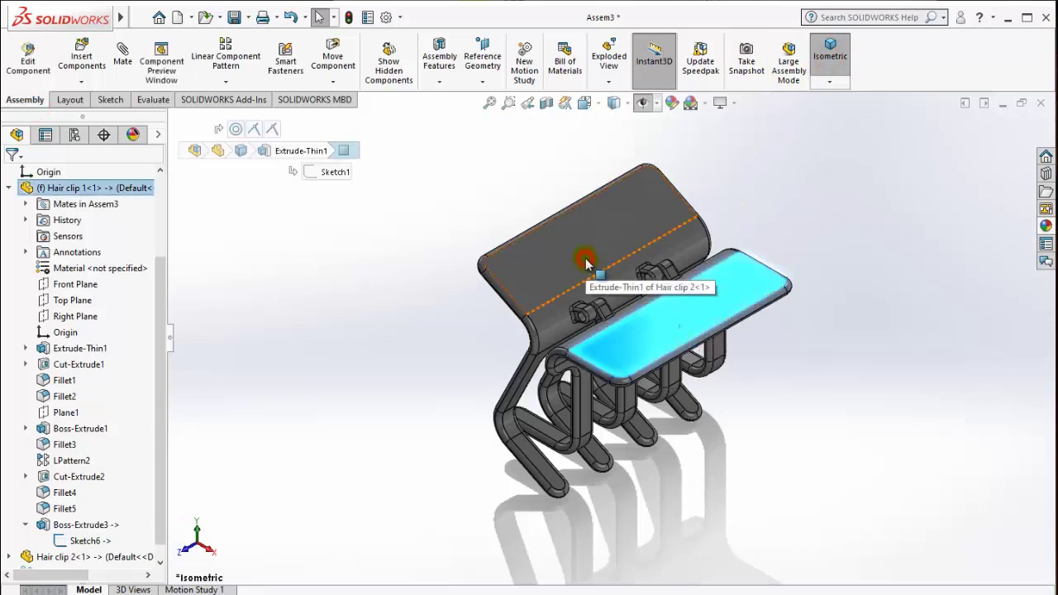
ctrl+click(585, 263)
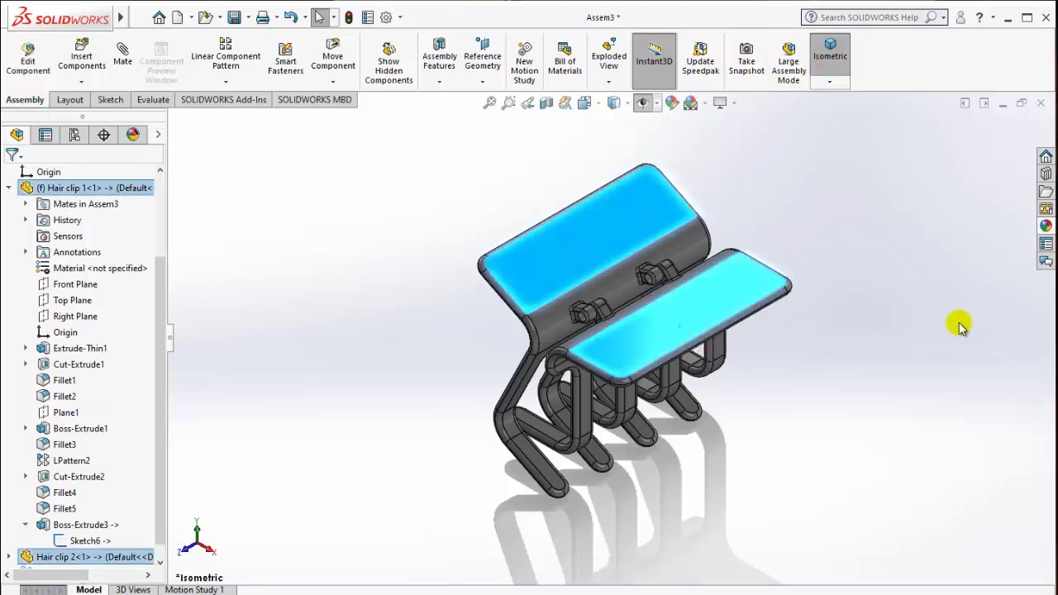
click(757, 145)
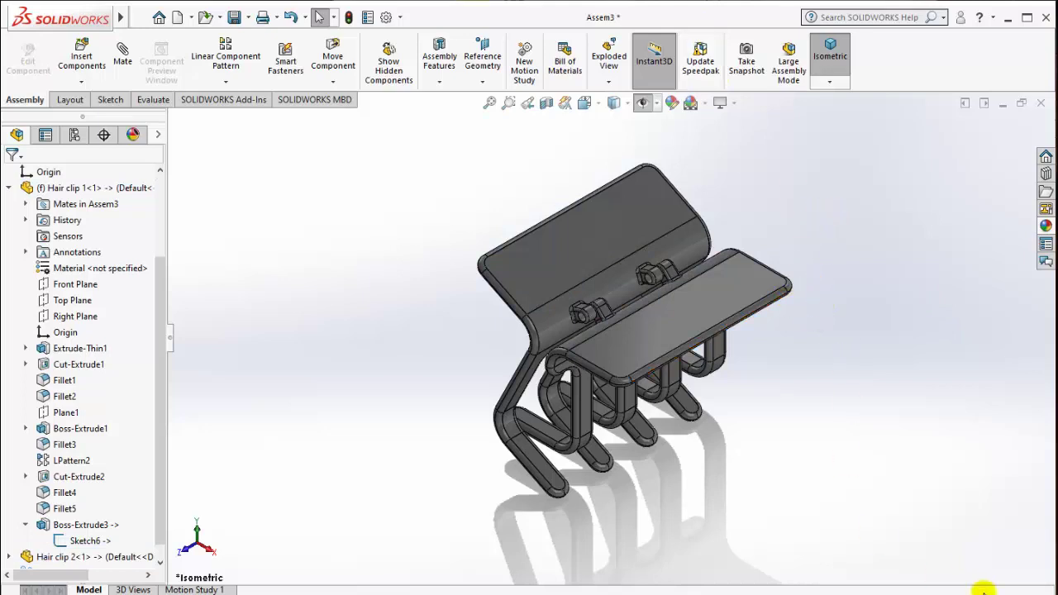
Insert Part3 into the assembly as the hinge pin.
click(83, 59)
click(37, 366)
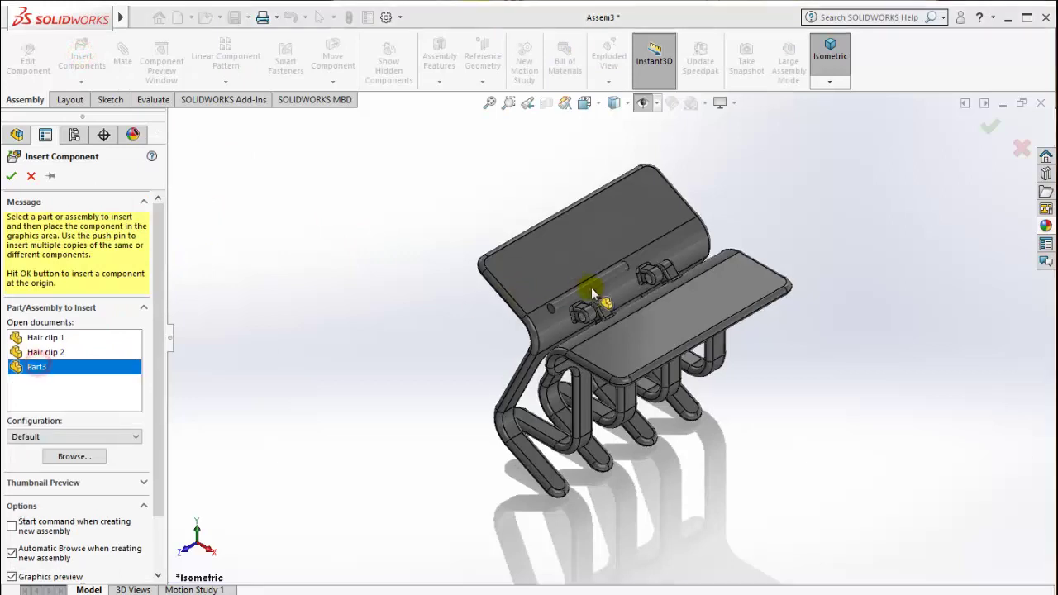
click(630, 297)
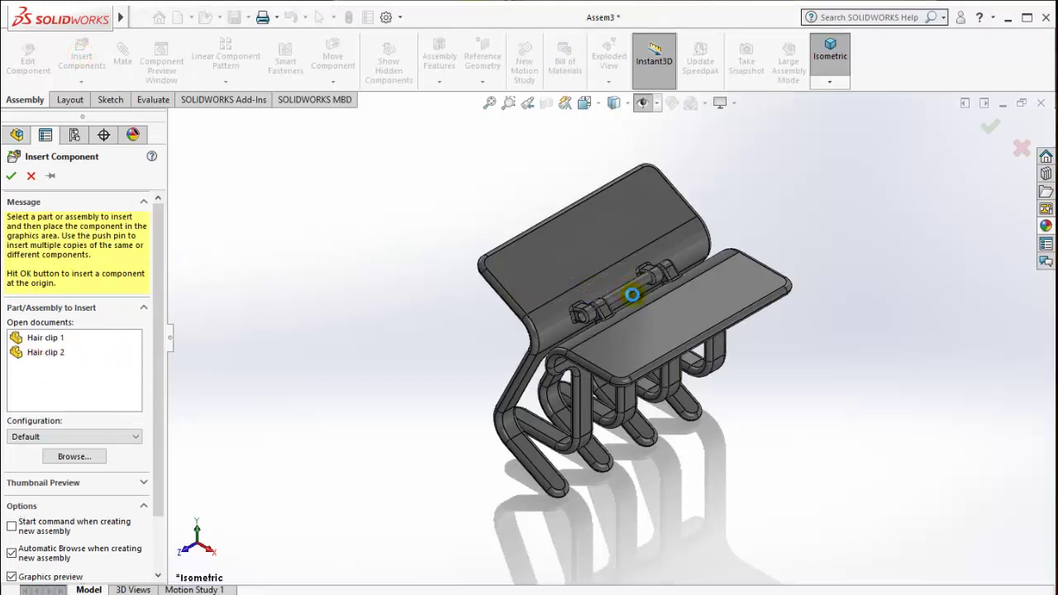
scroll(633, 300, down, 2)
Change the pin's Boss-Extrude1 length from 20 mm to 30 mm and rebuild.
click(652, 294)
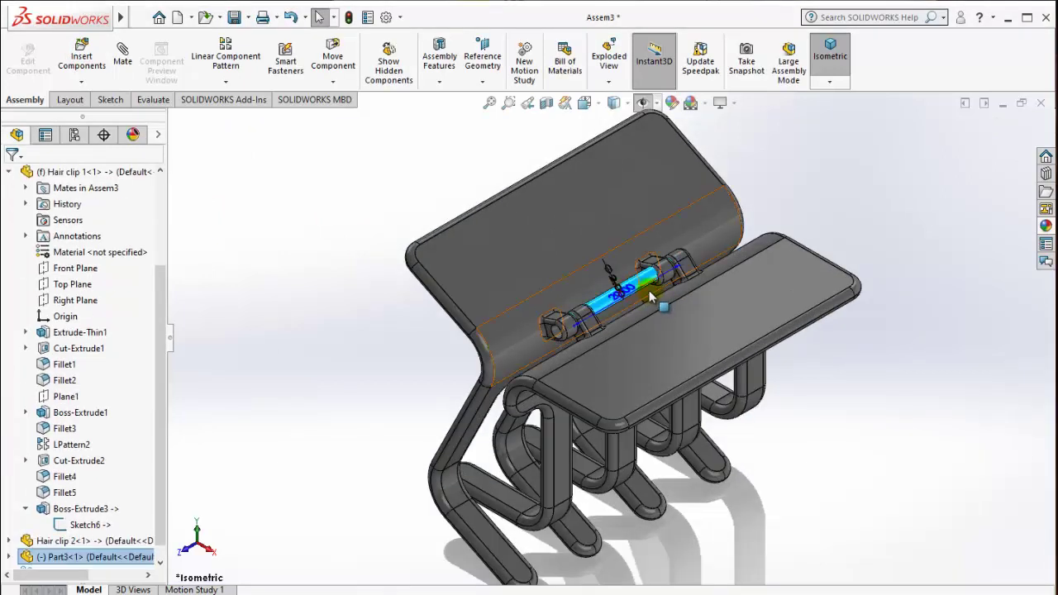
click(651, 295)
scroll(654, 295, down, 2)
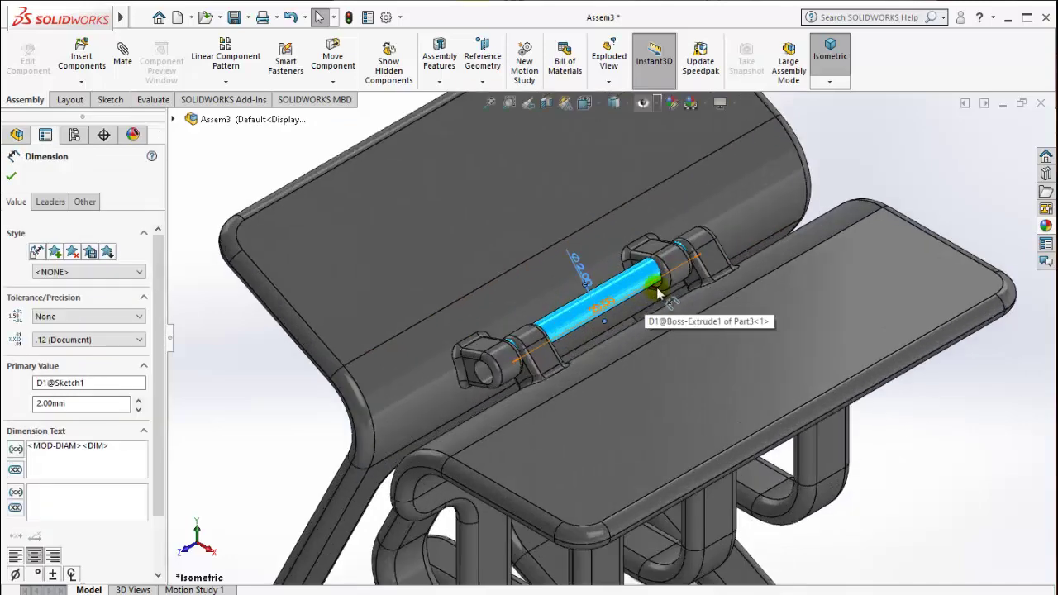
key(Escape)
click(622, 298)
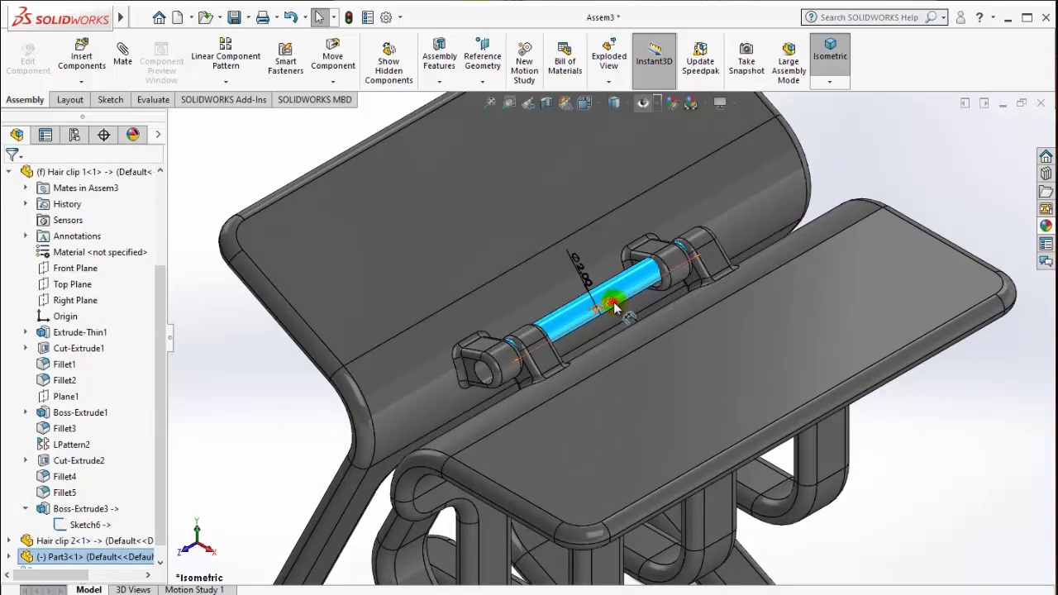
double_click(614, 308)
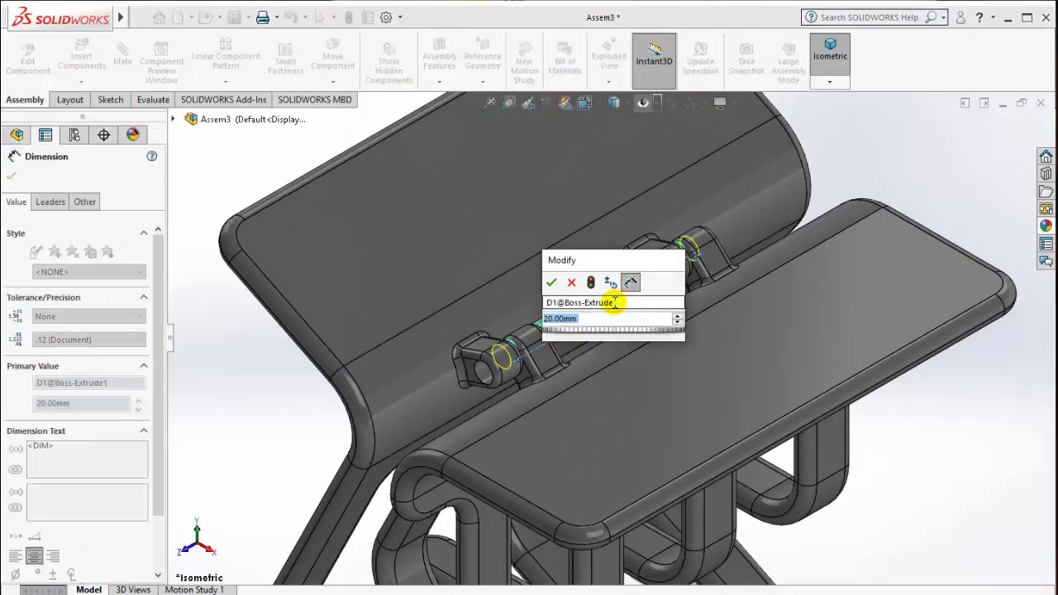
text(30)
key(Return)
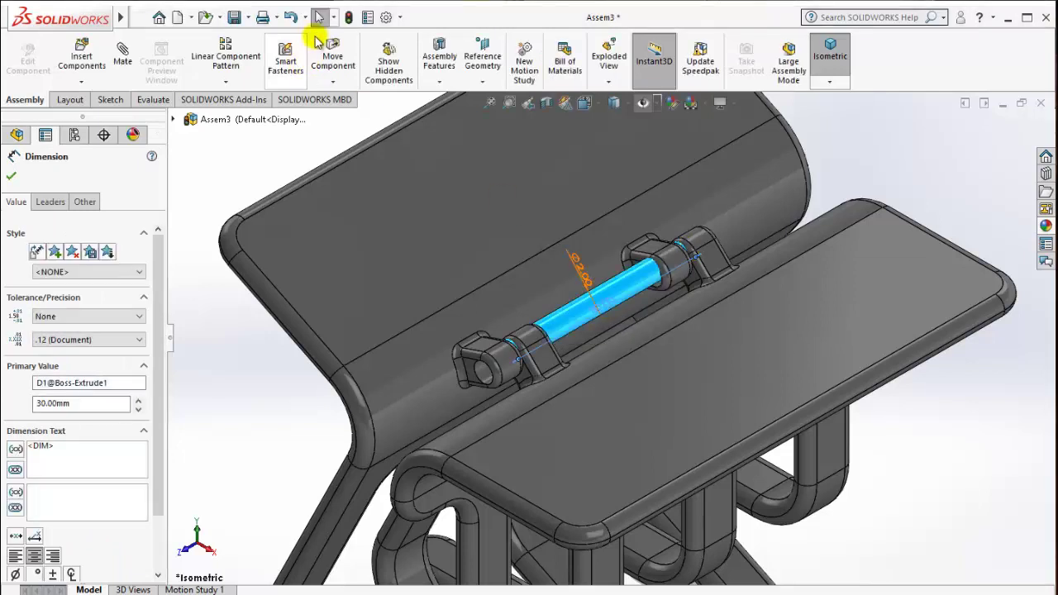
click(348, 25)
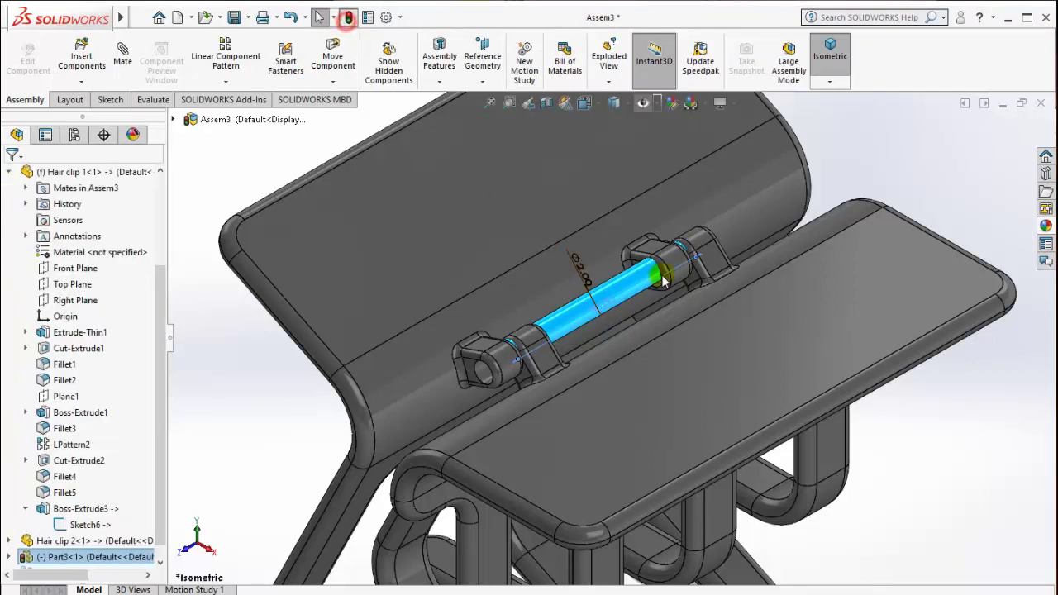
Mate the pin concentric with Hair clip 2's hinge hole.
click(610, 305)
scroll(521, 353, down, 2)
ctrl+click(502, 368)
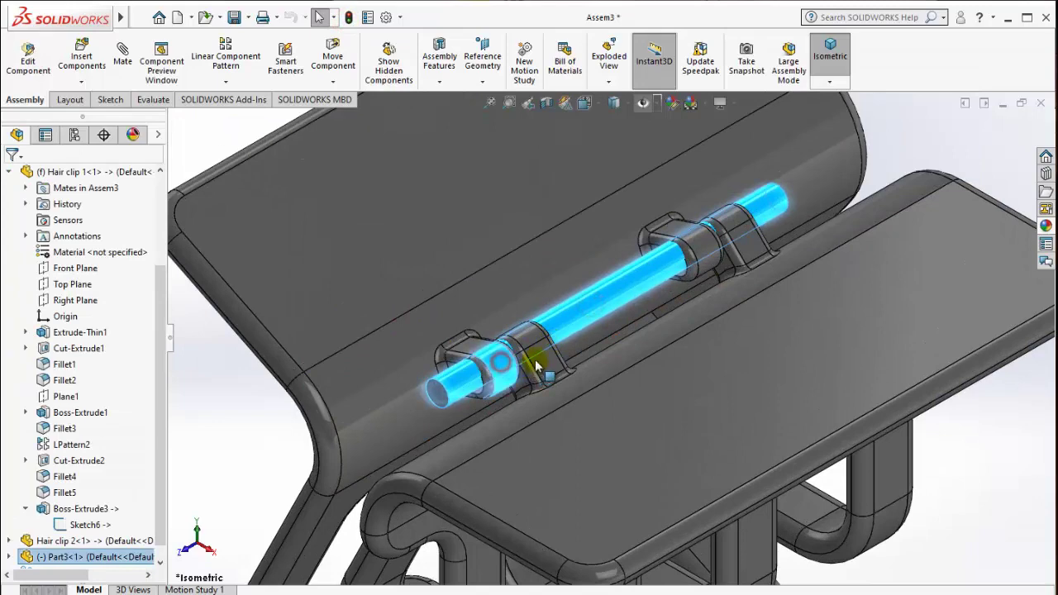
click(608, 351)
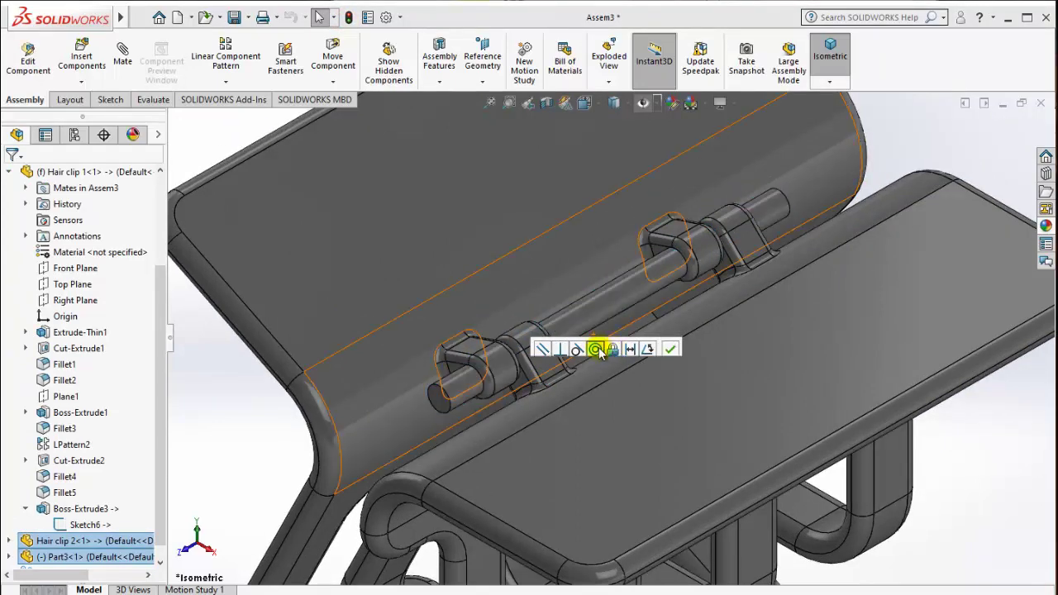
Drag the pin to check it still slides along its axis, then clear the selection.
scroll(624, 333, up, 4)
scroll(624, 333, up, 1)
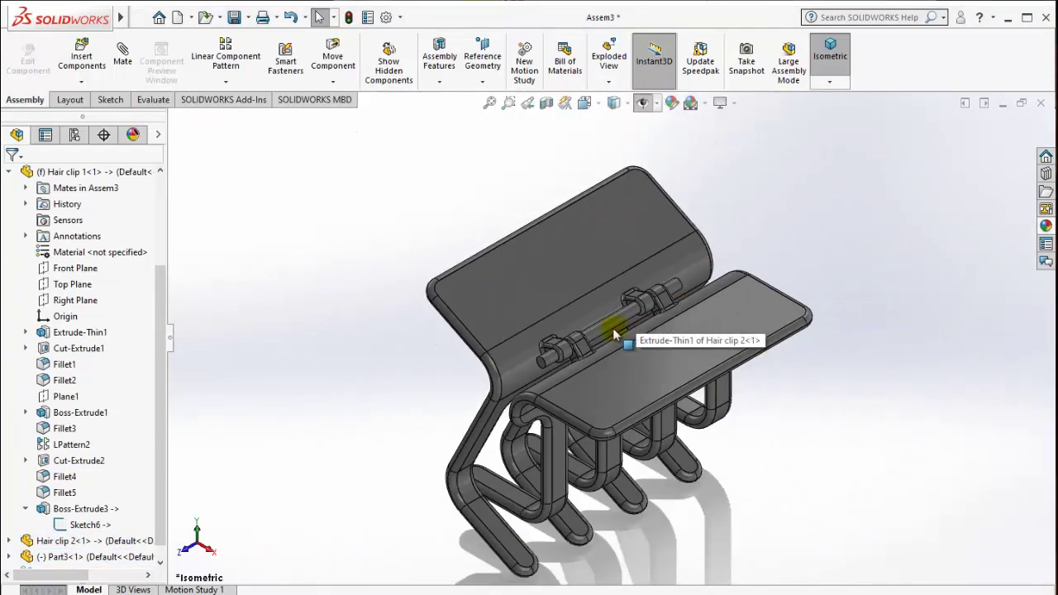
click(614, 334)
drag(614, 334, 607, 334)
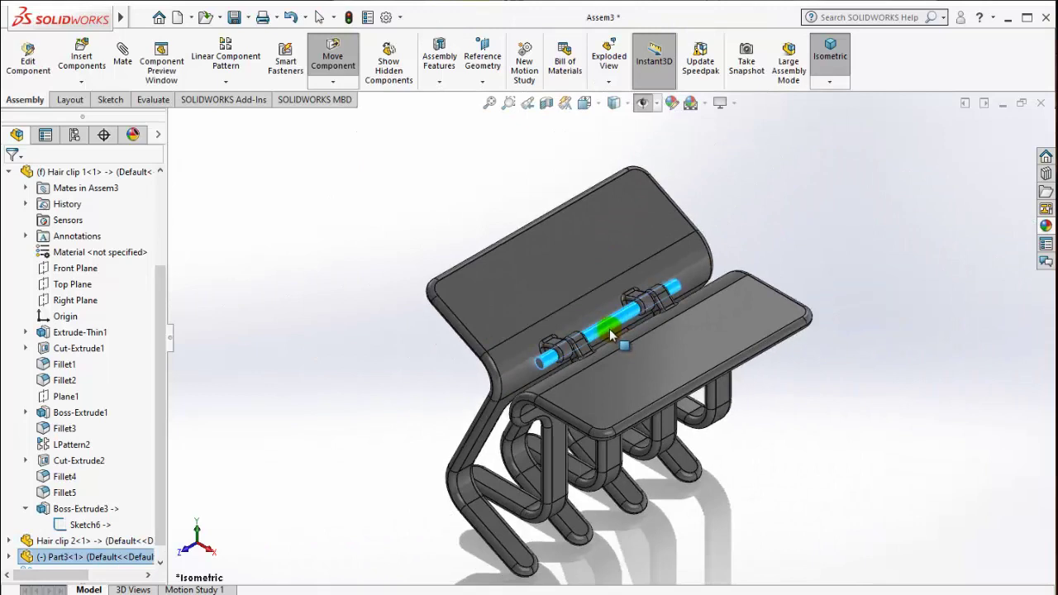
click(781, 238)
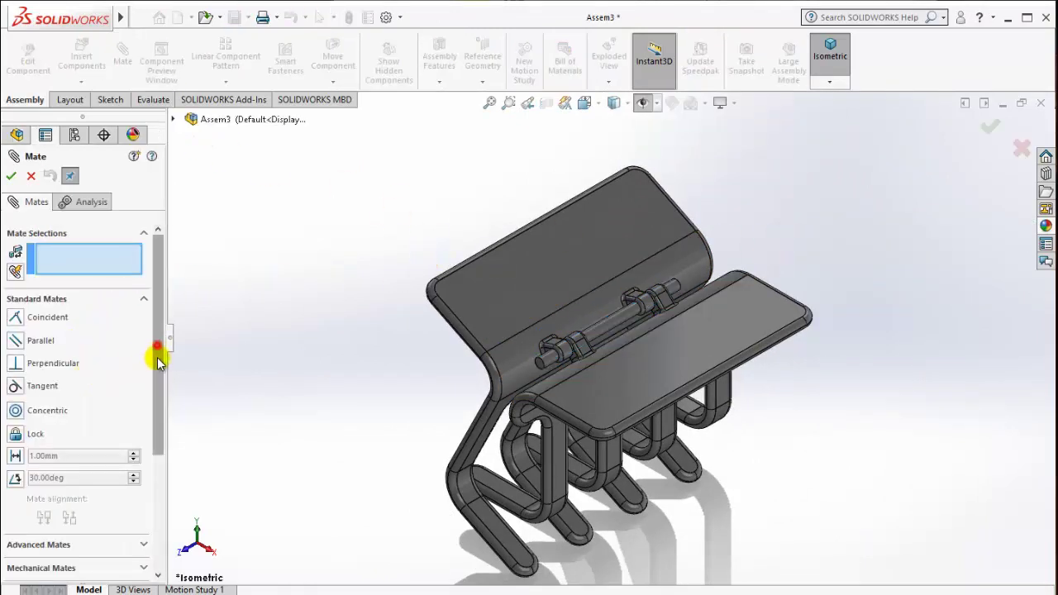
Choose the Width advanced mate and select both end faces of the pin.
mouse_move(158, 347)
mouse_down()
mouse_move(153, 407)
mouse_move(149, 378)
mouse_up()
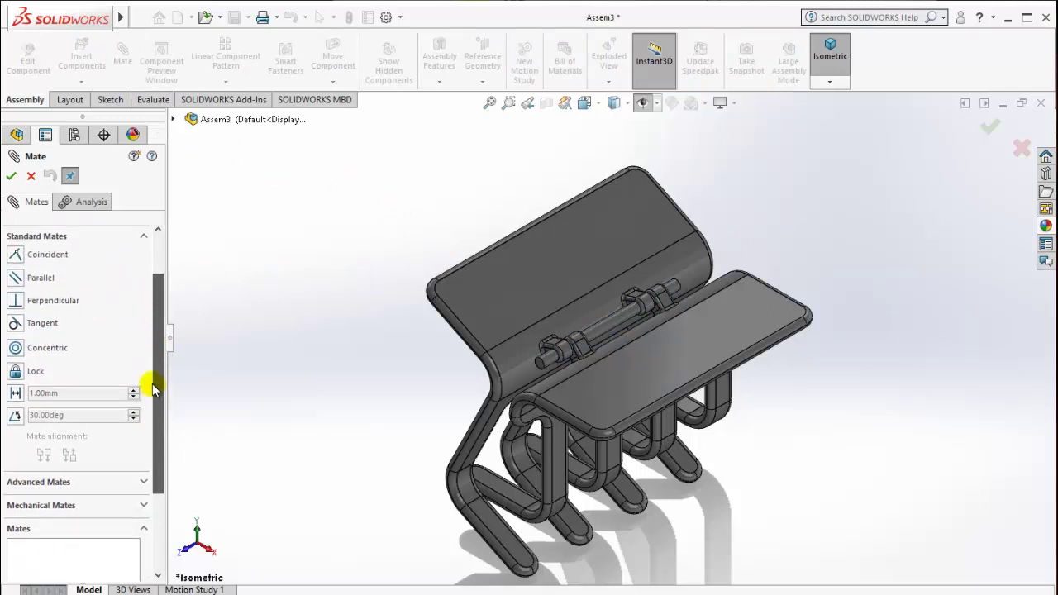
click(77, 485)
scroll(48, 307, up, 3)
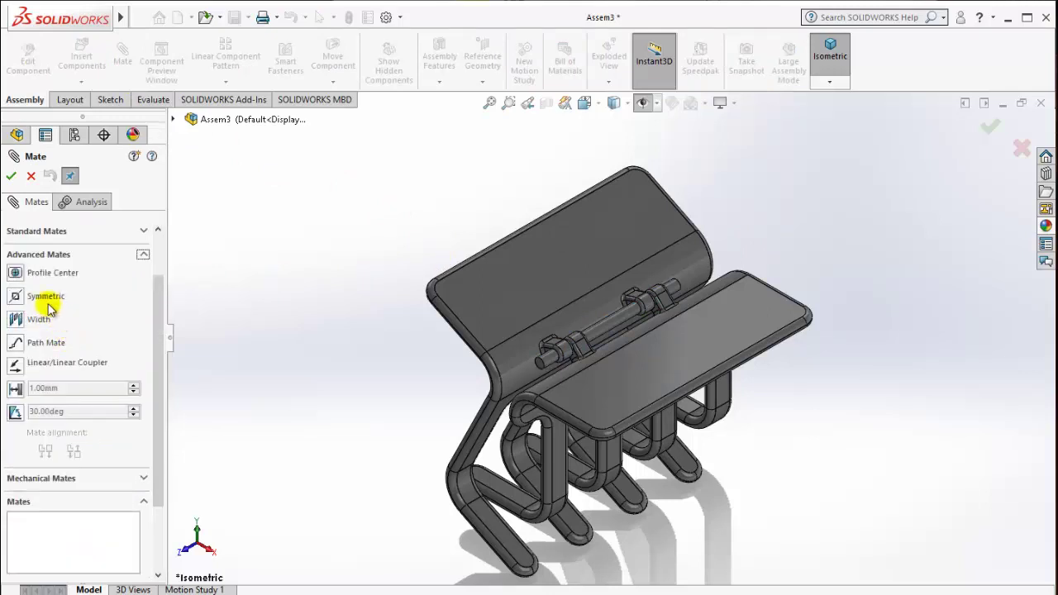
click(24, 318)
scroll(573, 347, down, 2)
scroll(577, 413, down, 3)
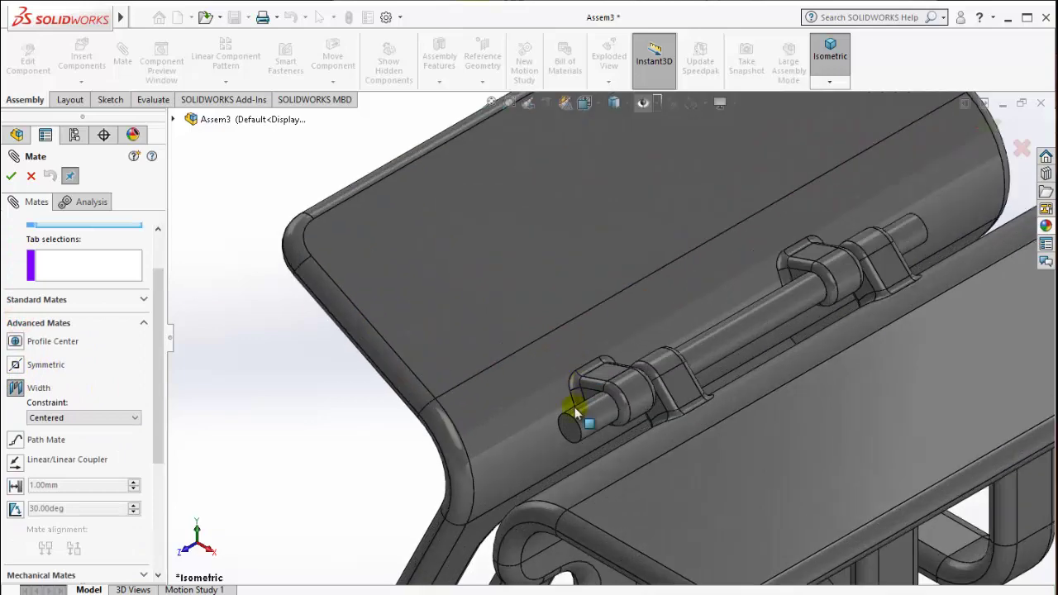
click(568, 425)
mouse_move(761, 350)
middle_down()
mouse_move(709, 378)
mouse_move(842, 291)
middle_up()
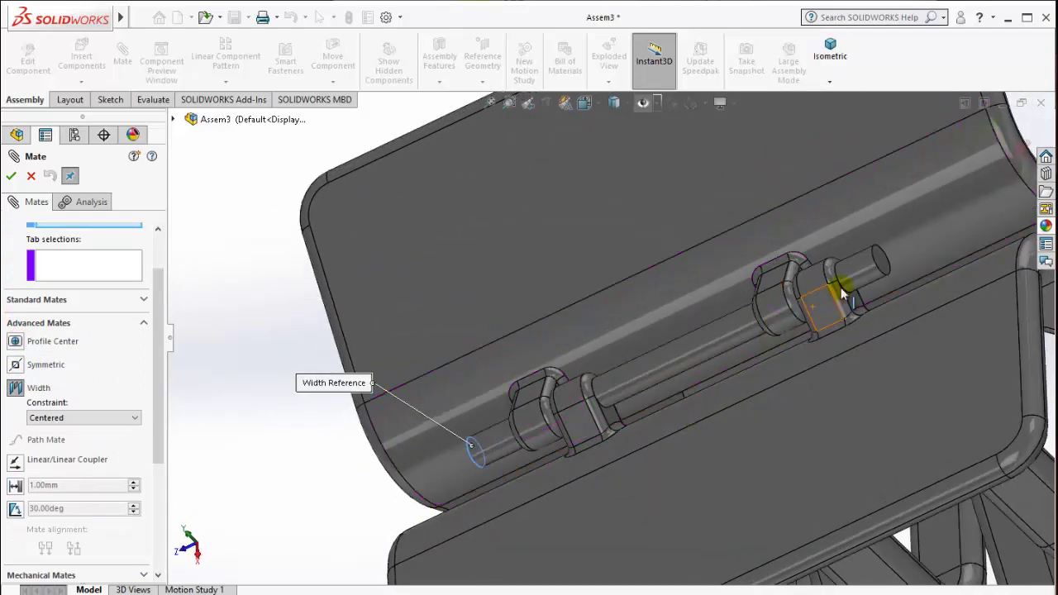
click(883, 264)
Select the knuckle faces of both clips as tab references and confirm Width1.
scroll(781, 310, down, 2)
scroll(781, 310, down, 2)
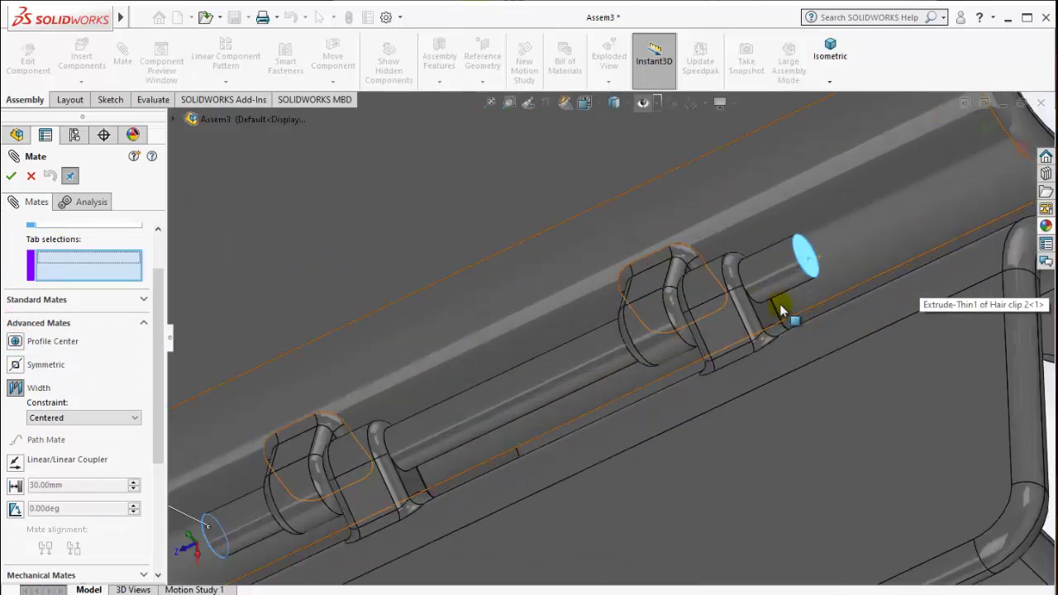
click(769, 314)
scroll(499, 394, up, 3)
mouse_move(499, 393)
middle_down()
mouse_move(551, 359)
mouse_move(432, 426)
middle_up()
scroll(432, 426, down, 3)
scroll(446, 417, down, 2)
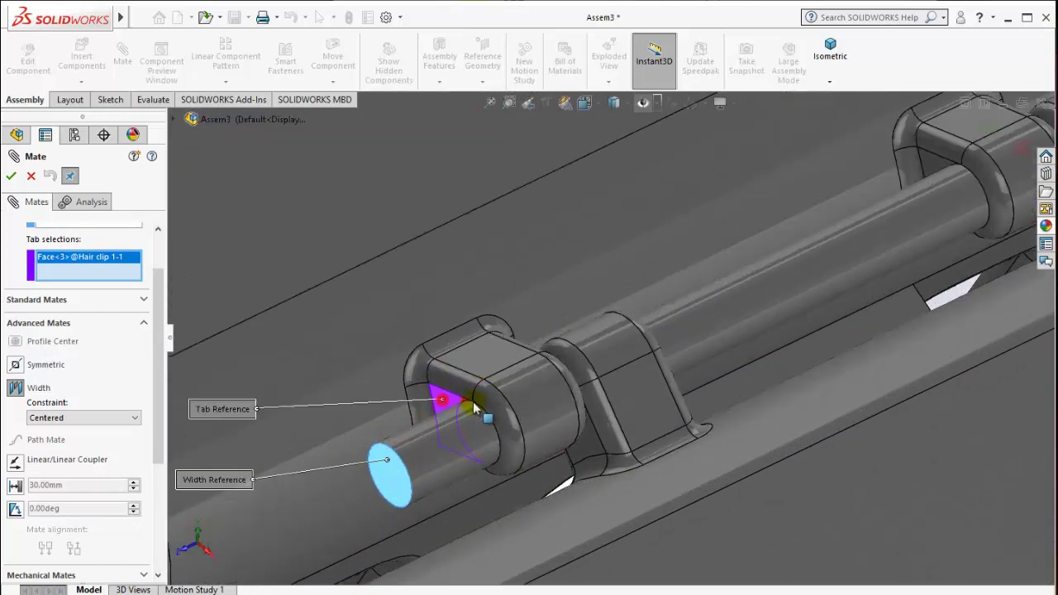
click(554, 403)
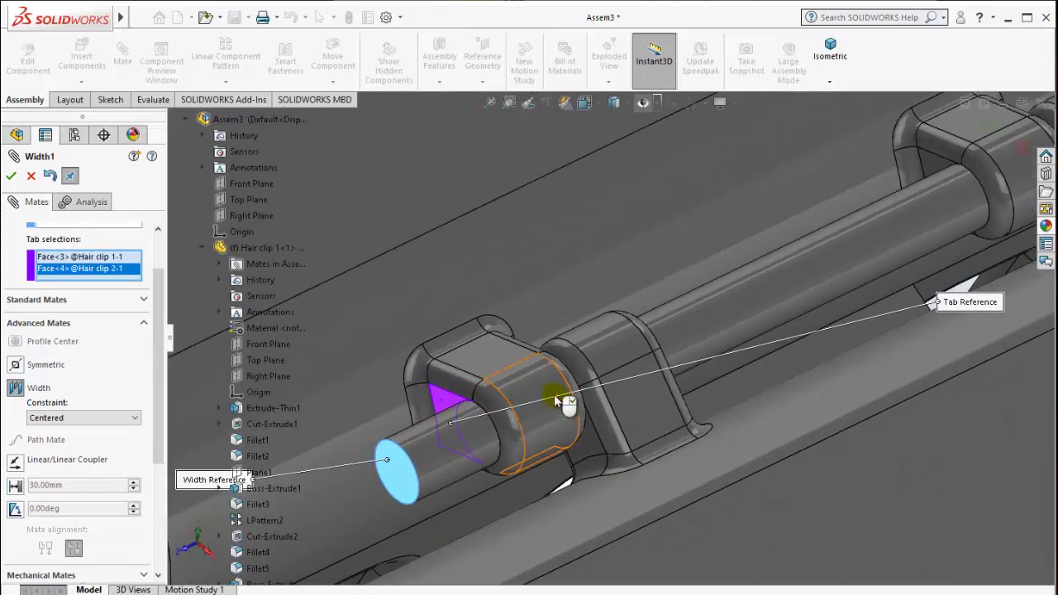
click(9, 178)
Close the mate tool and try dragging Hair clip 2 to confirm it stays fixed.
click(10, 178)
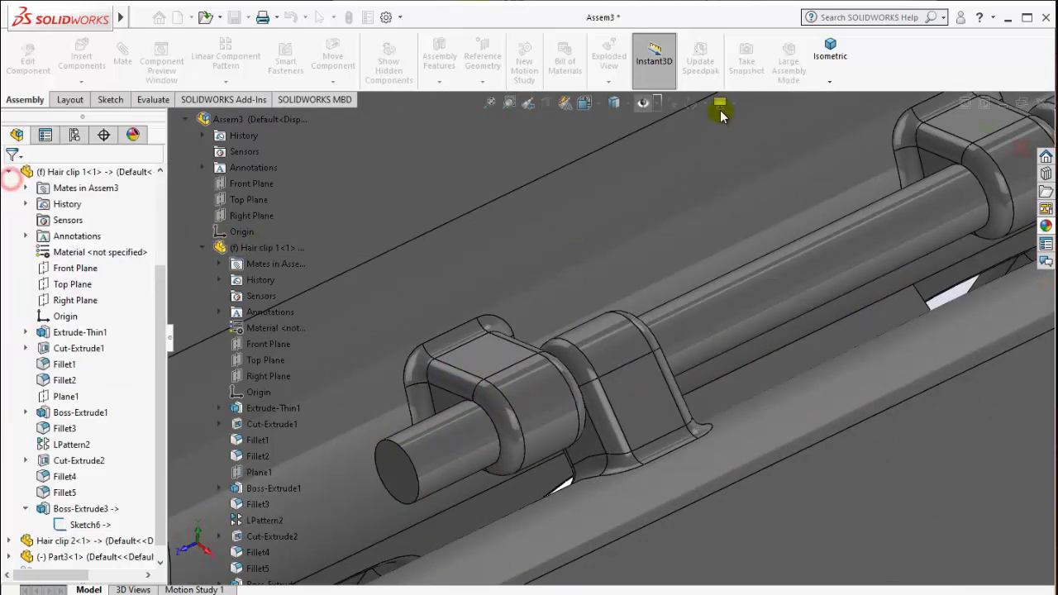
scroll(785, 257, up, 3)
scroll(650, 347, up, 3)
mouse_move(650, 348)
middle_down()
mouse_move(714, 279)
mouse_move(659, 356)
middle_up()
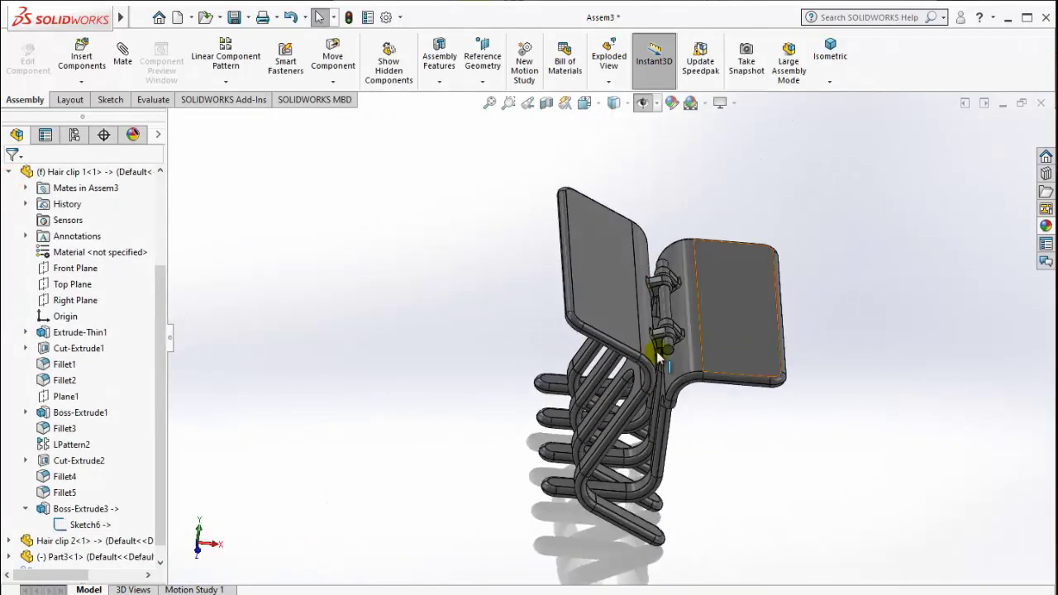
drag(659, 356, 638, 330)
click(606, 409)
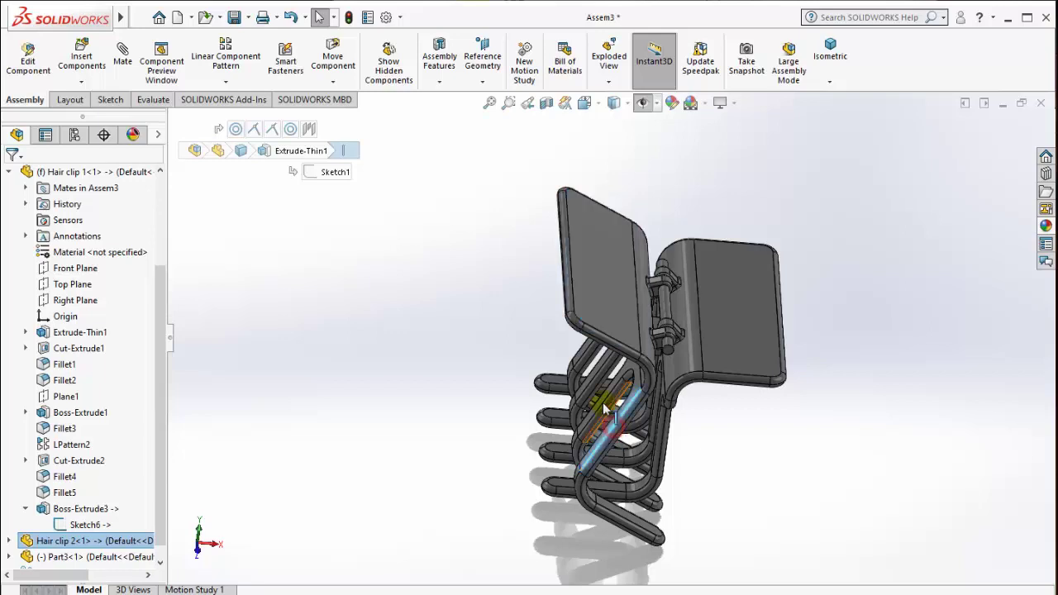
Return to isometric, retest the plate, and collapse the FeatureManager tree to top-level items.
click(830, 51)
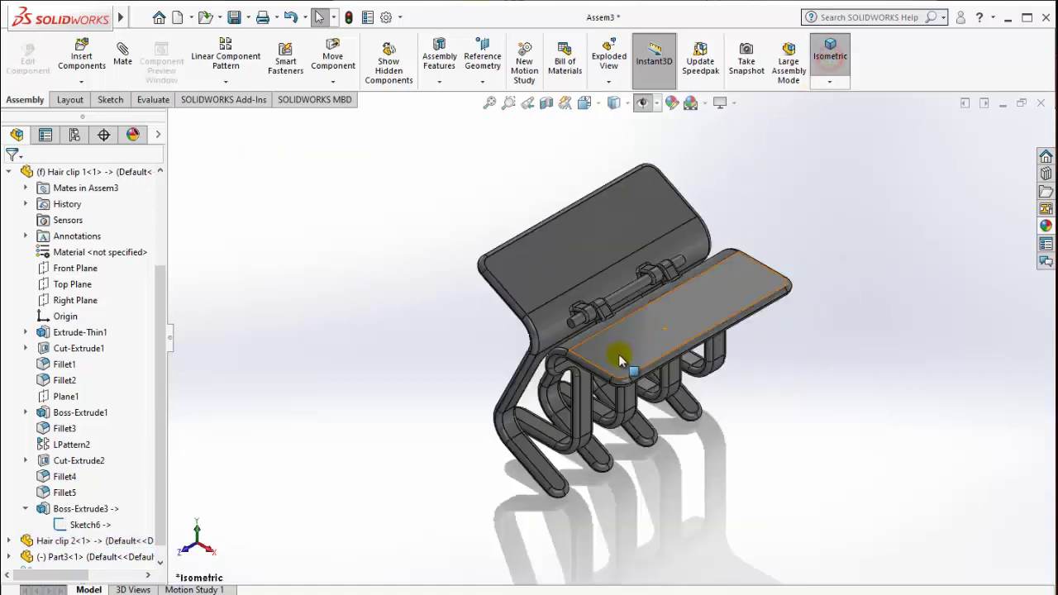
drag(547, 304, 567, 236)
click(139, 356)
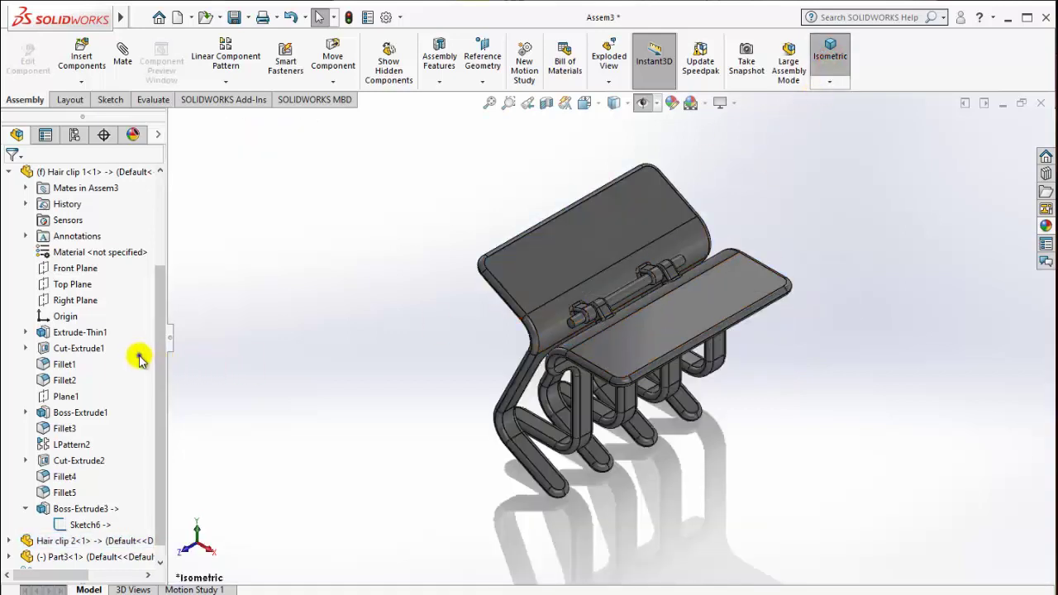
right_click(159, 366)
click(190, 365)
mouse_move(610, 447)
middle_down()
mouse_move(642, 330)
mouse_move(702, 362)
mouse_move(706, 414)
middle_up()
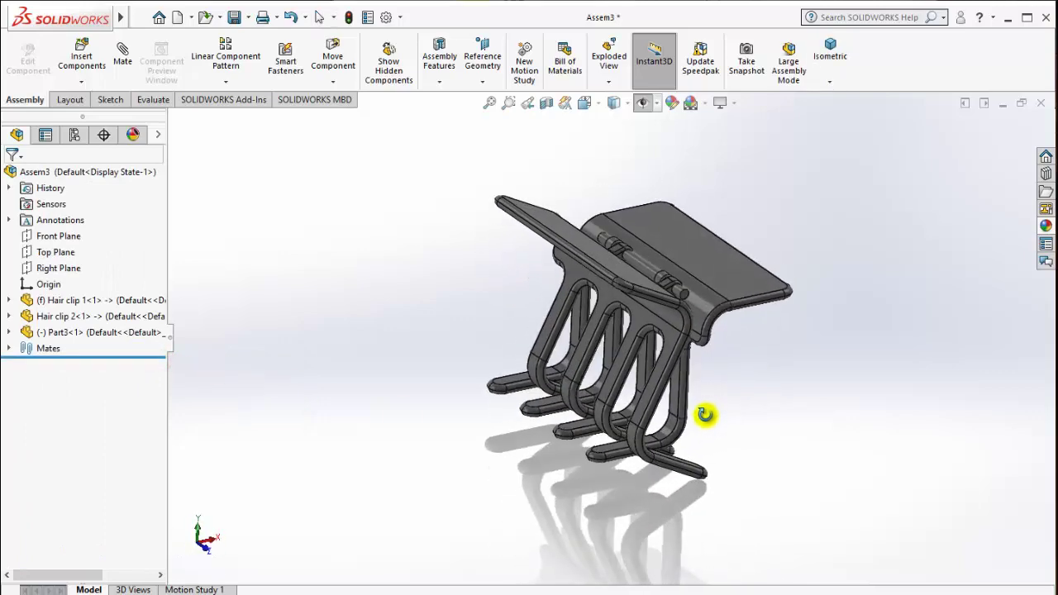
Suppress the Coincident2 mate in the Mates folder.
click(12, 348)
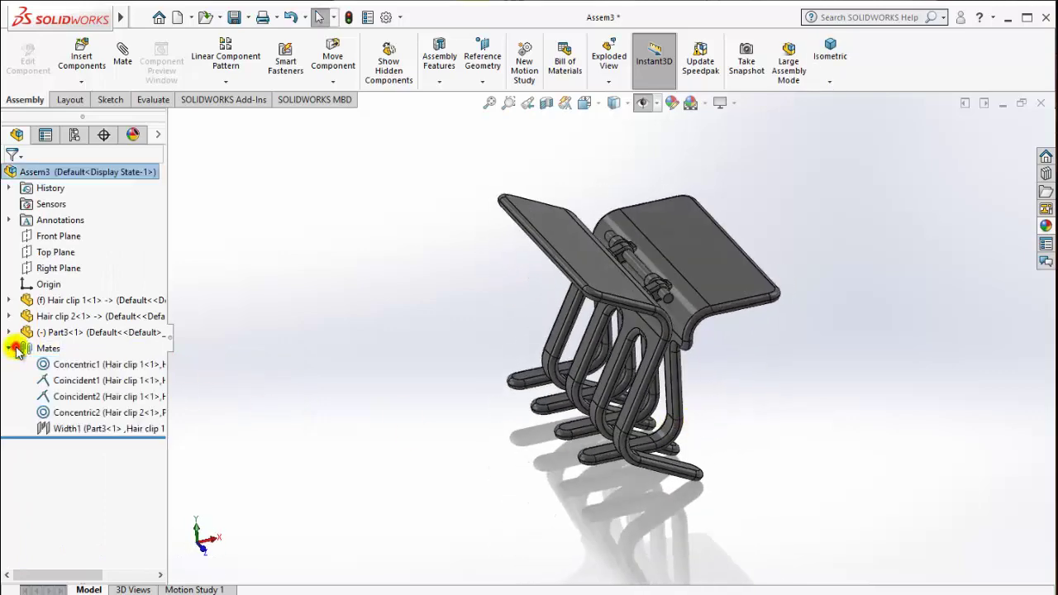
click(64, 401)
click(76, 368)
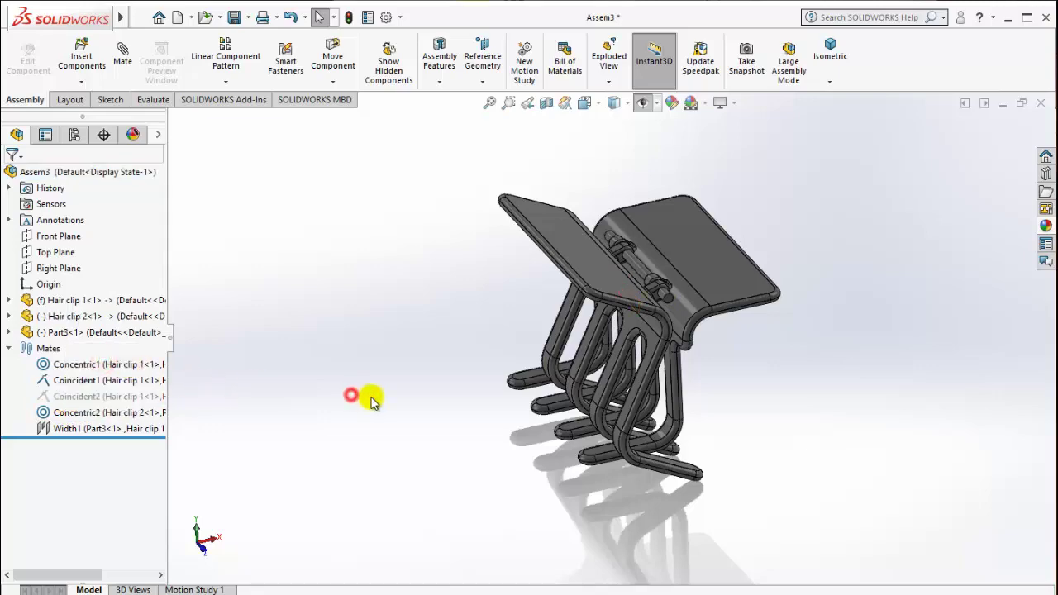
Swing Hair clip 2 around the hinge pin until its teeth interleave, then view isometric.
drag(634, 333, 592, 353)
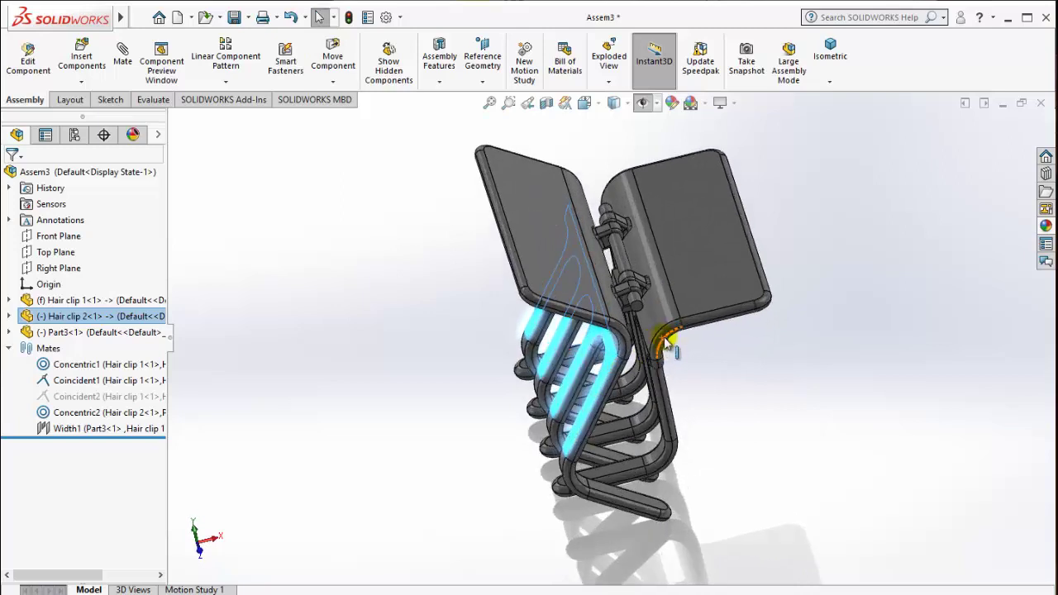
drag(591, 353, 674, 338)
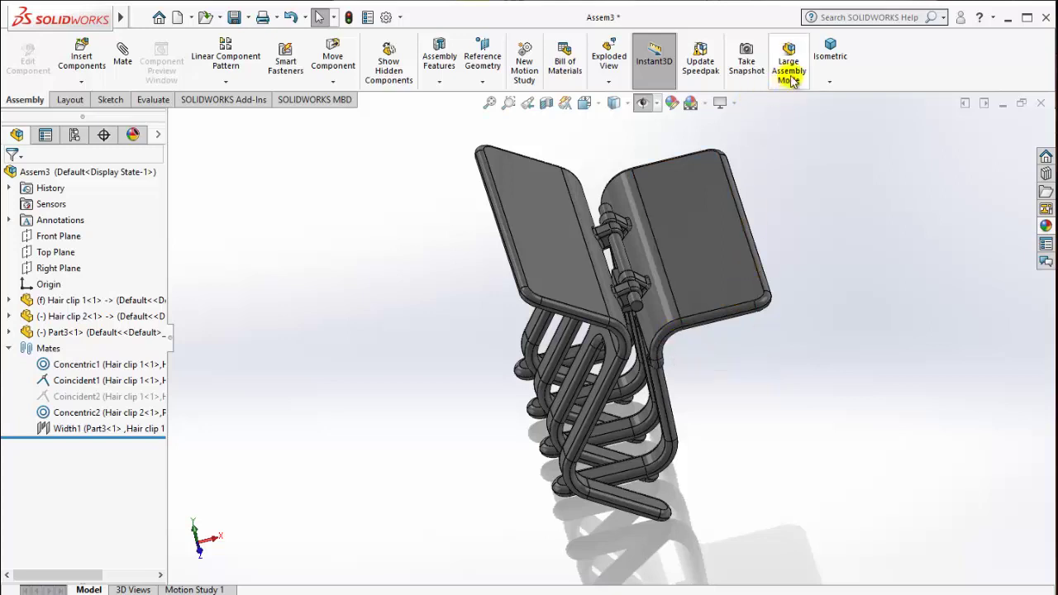
click(820, 62)
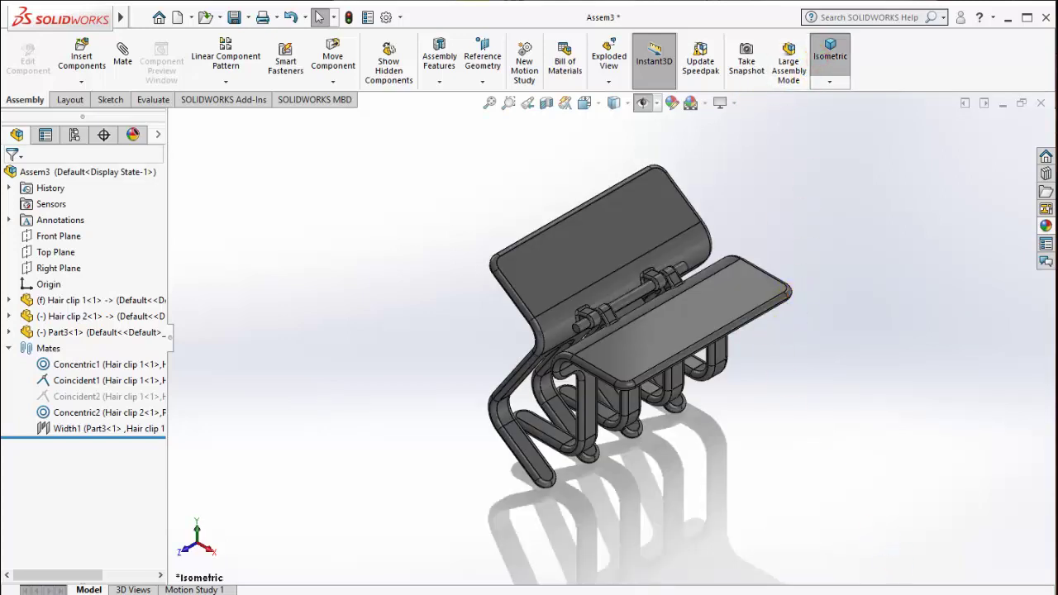